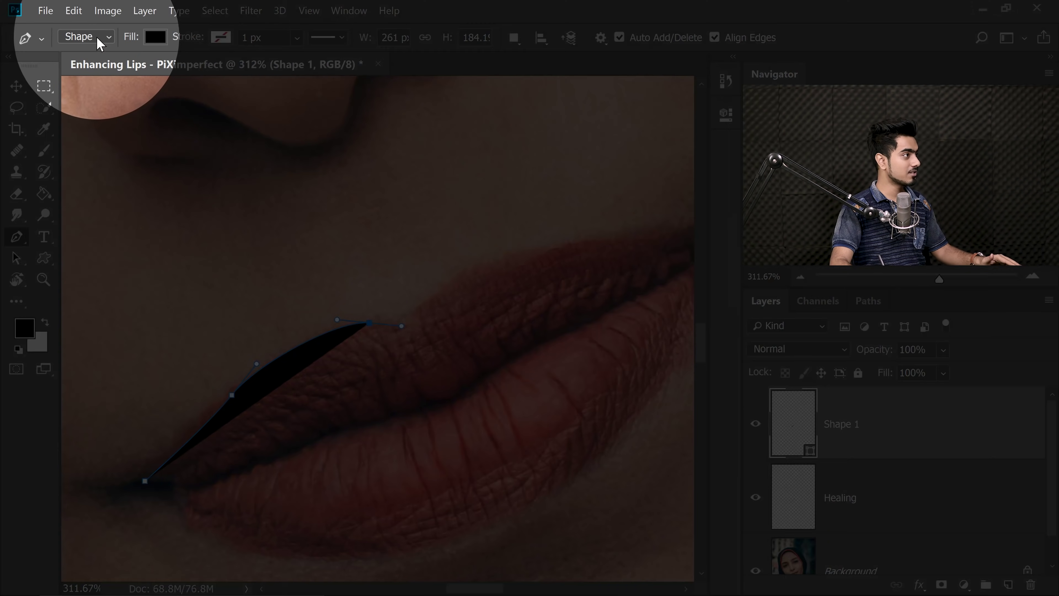
- Set the Pen tool to Path mode and delete the Shape 1 layer
left_click(96, 36)
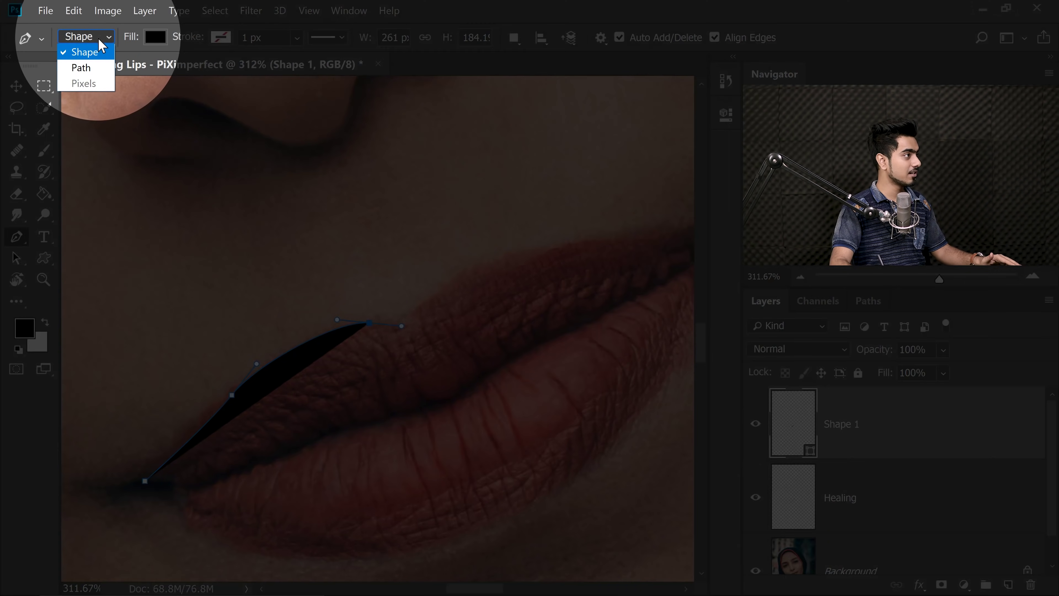
left_click(101, 67)
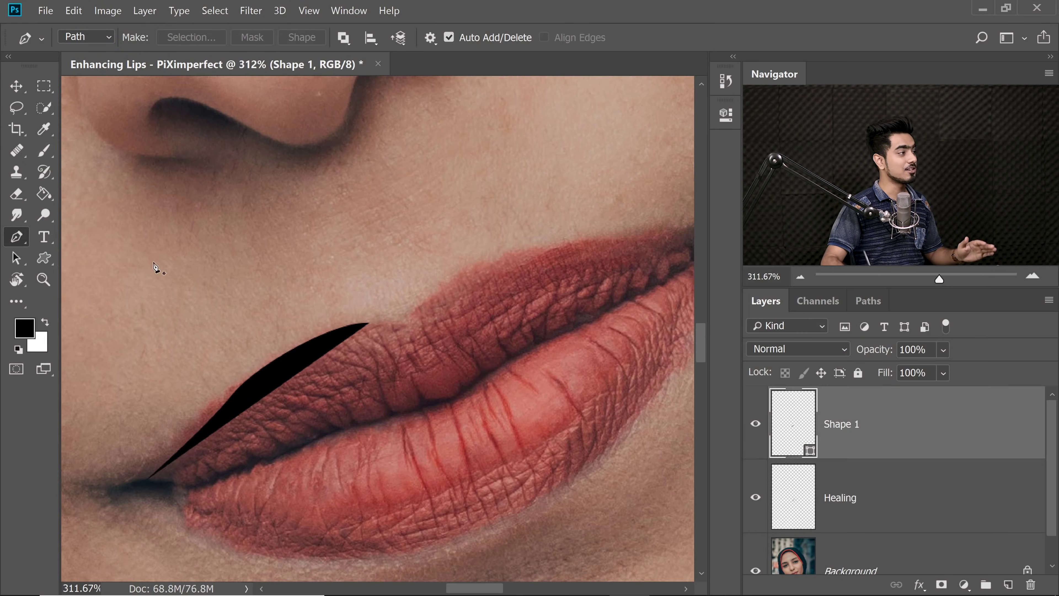
mouse_move(962, 437)
left_mouse_down()
mouse_move(968, 518)
mouse_move(1030, 584)
left_mouse_up()
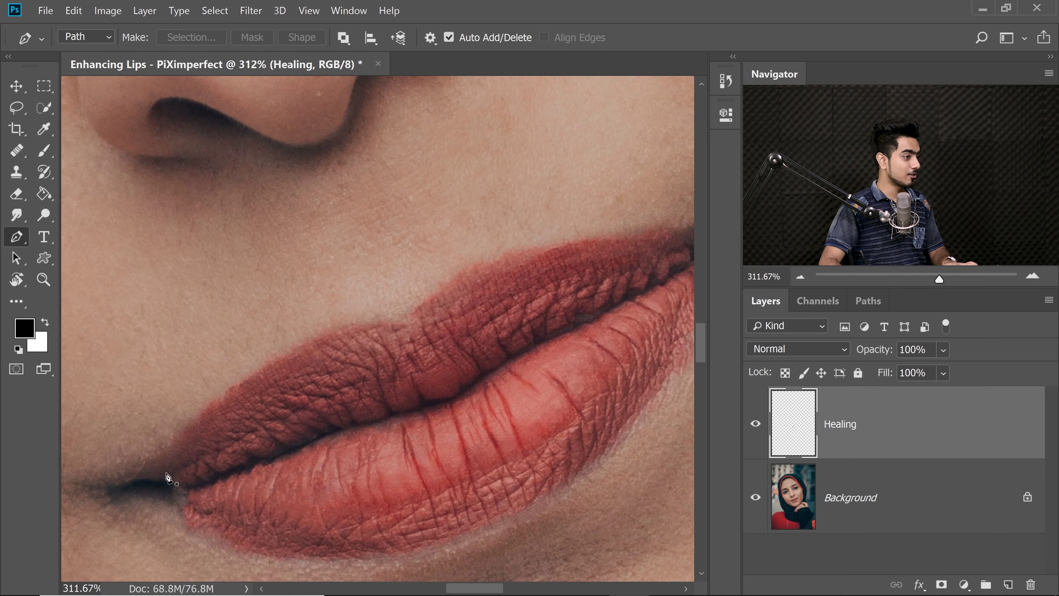
- Trace the upper lip's edge with path points from the left mouth corner over the cupid's bow to its right peak
left_click(131, 482)
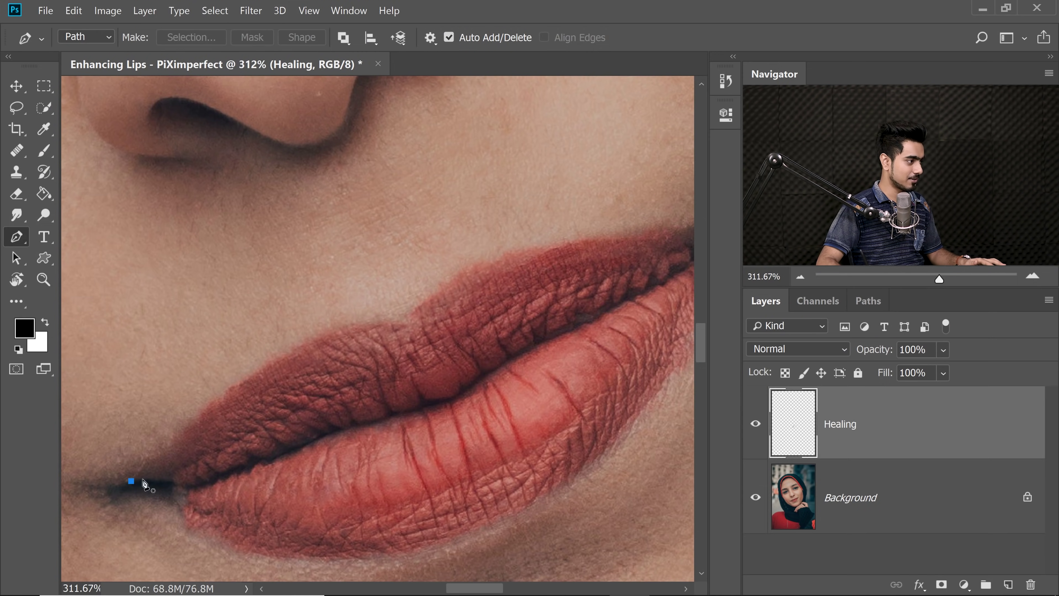
left_click_drag(236, 391, 262, 362)
scroll(361, 324, "up", 1)
left_click_drag(320, 336, 323, 337)
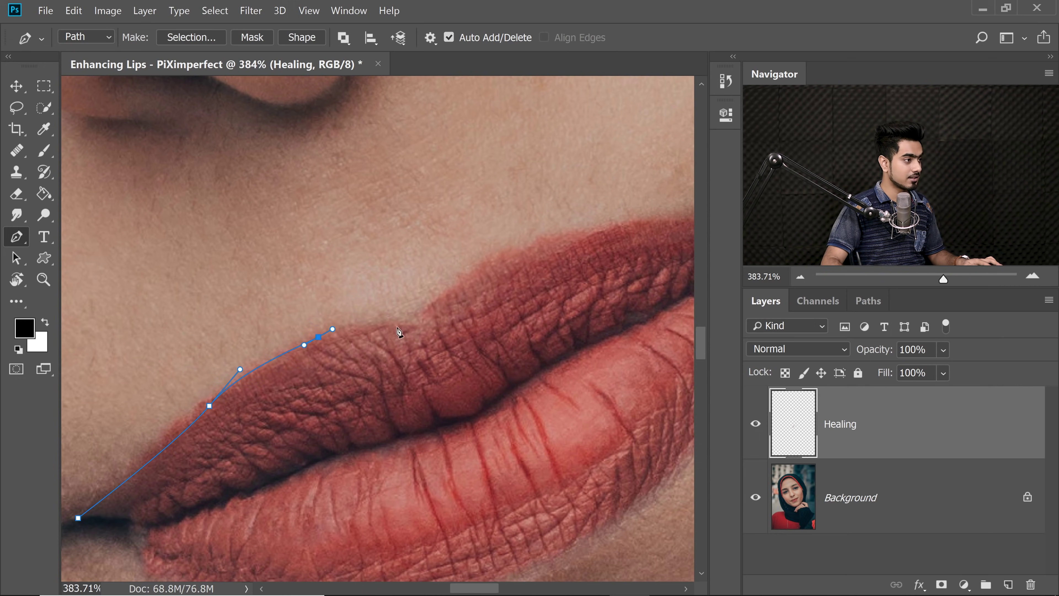
left_click(415, 328)
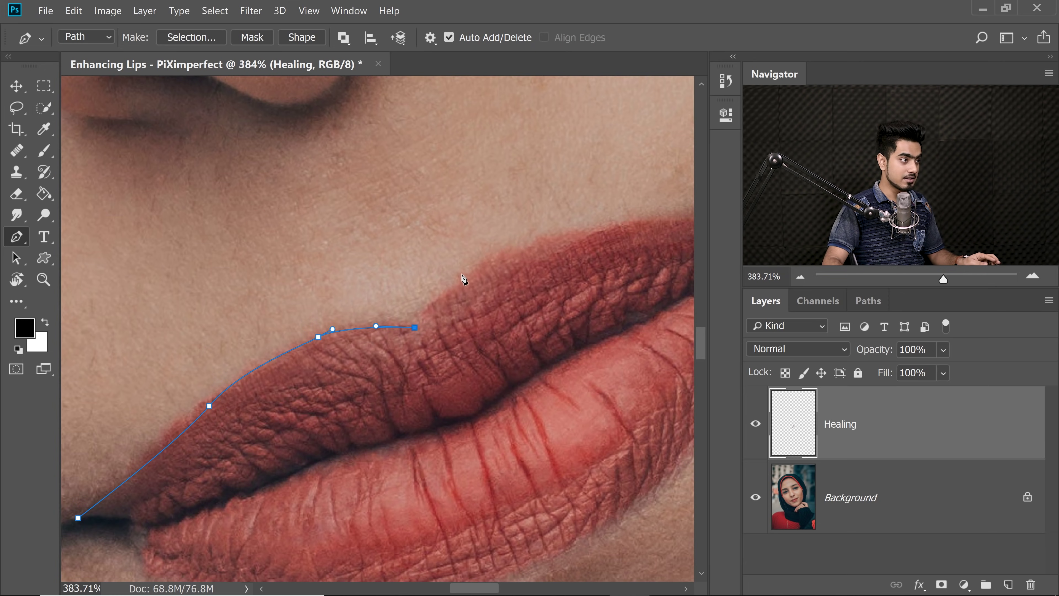
left_click_drag(464, 272, 487, 266)
left_click_drag(335, 332, 396, 343)
scroll(357, 355, "up", 1)
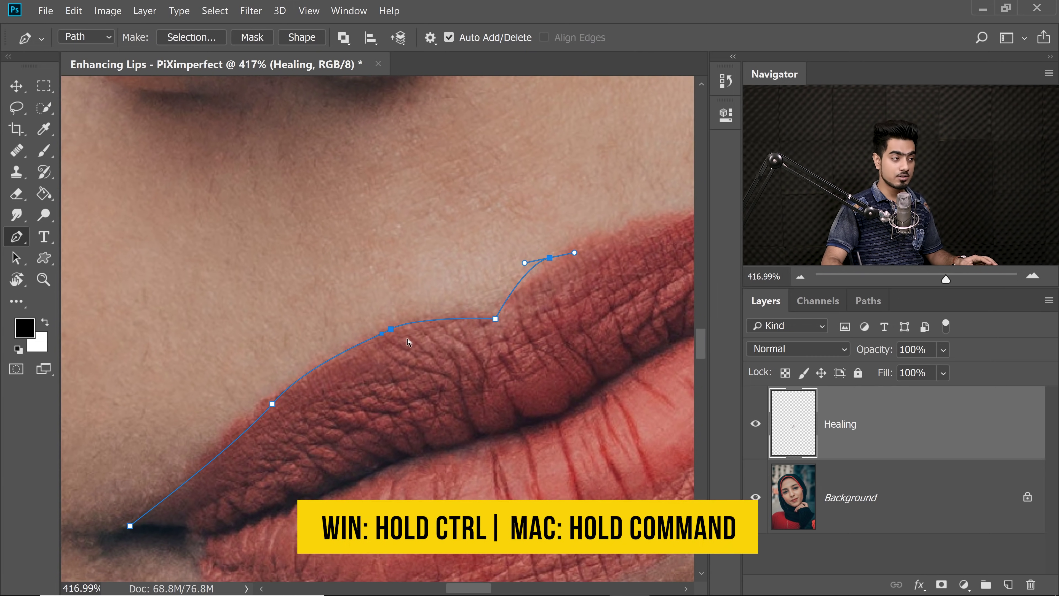
- Adjust the anchor points and curve handles on the left half of the upper lip path to follow the lip edge
left_click(392, 331, "ctrl")
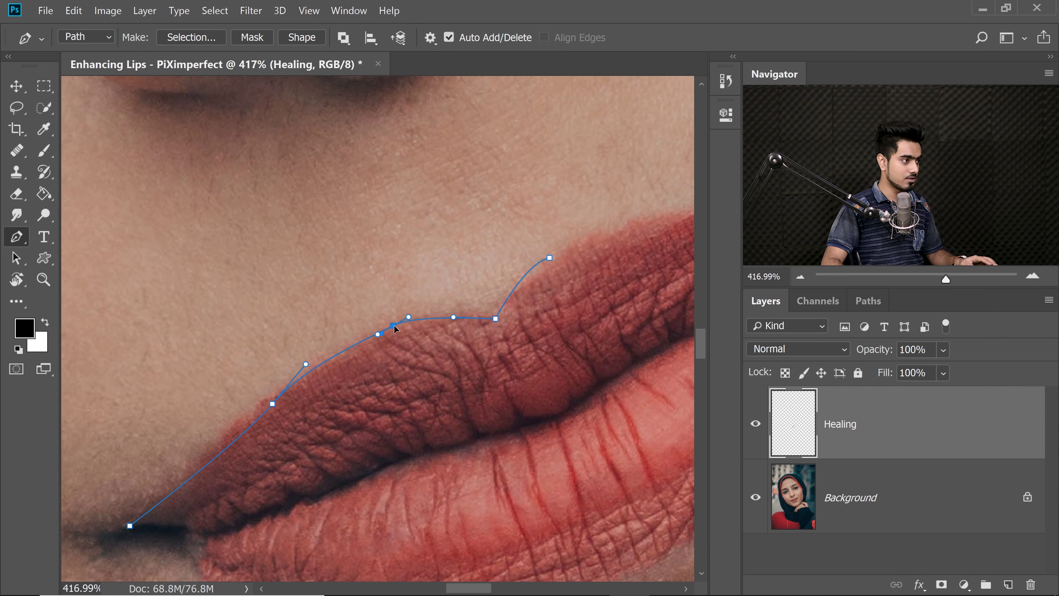
mouse_move(272, 404)
left_mouse_down()
mouse_move(215, 451)
mouse_move(261, 397)
left_mouse_up()
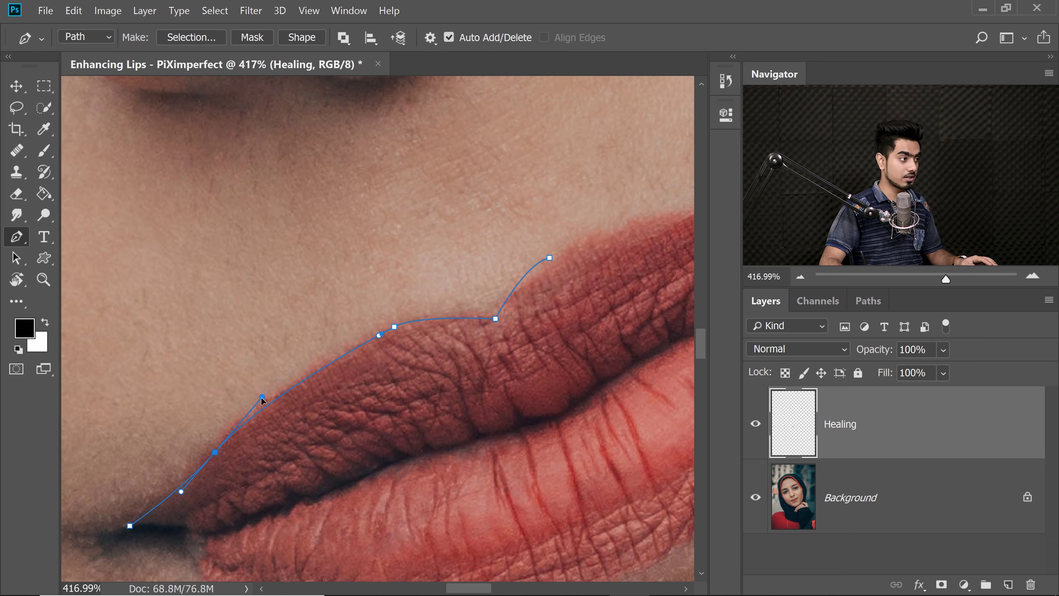
left_click_drag(279, 378, 284, 371)
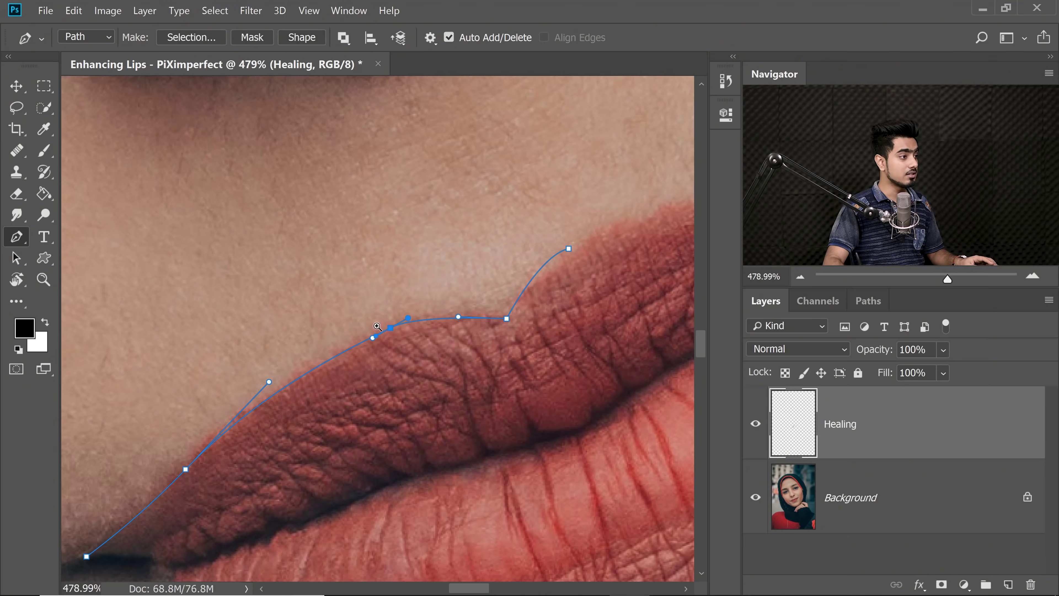
left_click_drag(407, 321, 360, 355)
left_click_drag(443, 309, 455, 308)
- Continue the path along the right half of the upper lip to the right mouth corner
left_click_drag(466, 305, 268, 373)
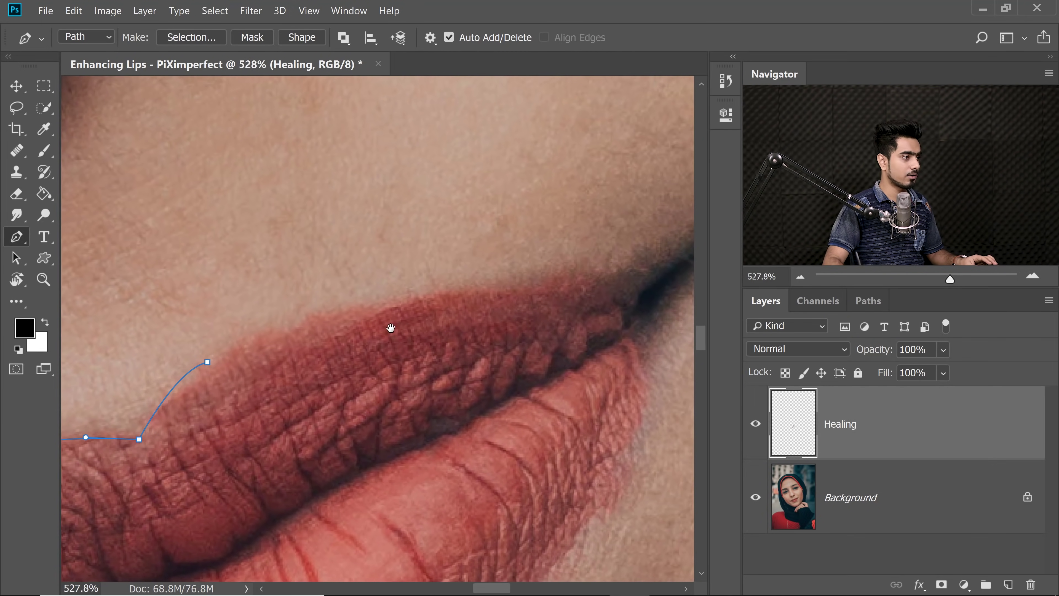
left_click_drag(577, 286, 531, 289)
left_click_drag(456, 289, 362, 294)
left_click_drag(545, 298, 410, 334)
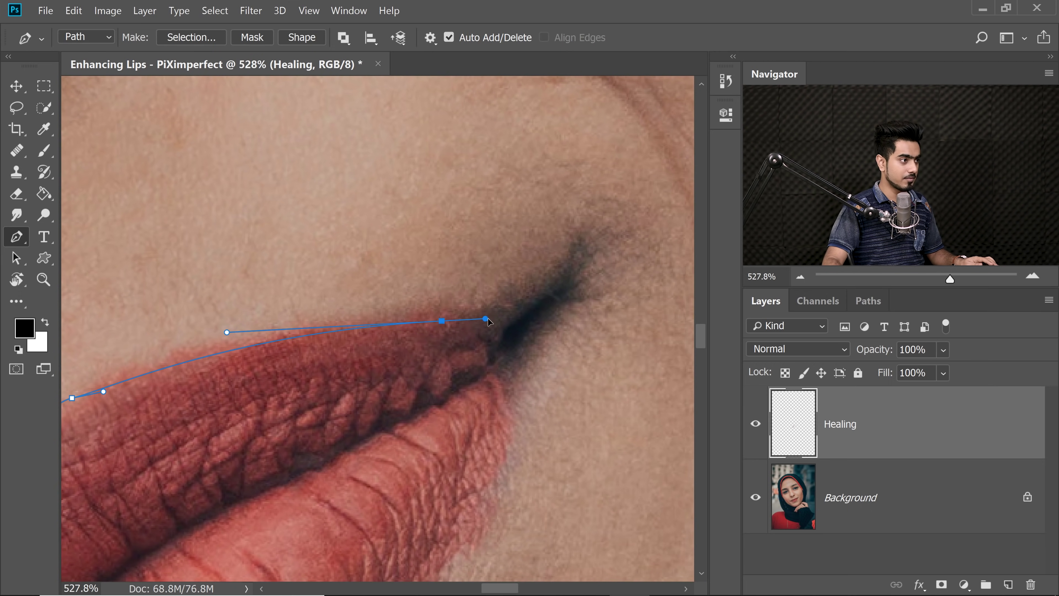
left_click(549, 297)
- Trace the lower lip's edge back to the left mouth corner and close the path at its starting point
left_click_drag(539, 343, 571, 211)
left_click_drag(325, 522, 516, 435)
left_click_drag(162, 405, 152, 389)
left_click(162, 405, "alt")
left_click(120, 397)
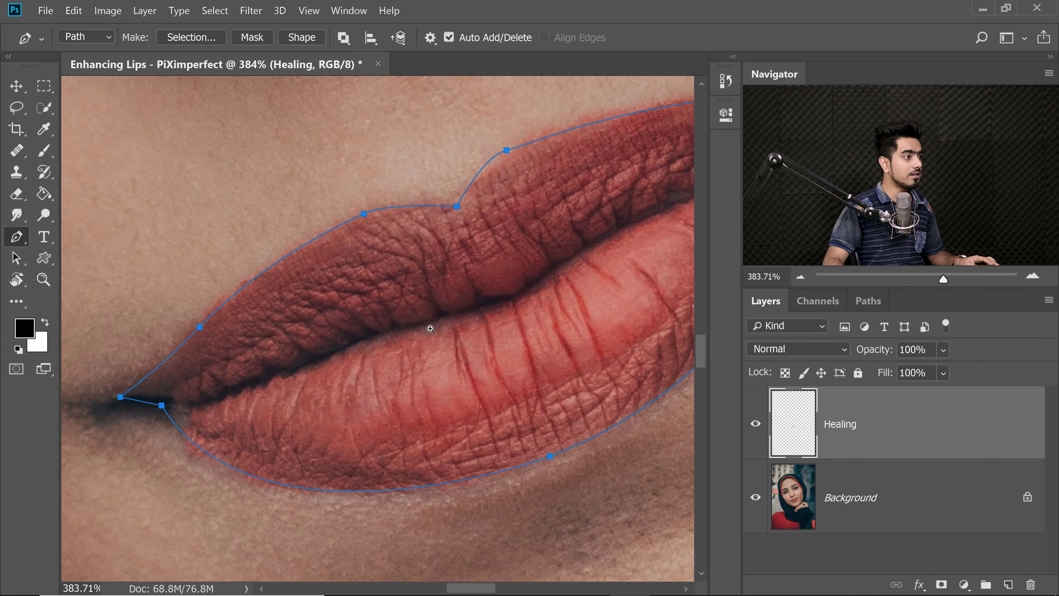
- Refine the upper lip path around the cupid's bow and adjust the curve handle leading to the right mouth corner
left_click_drag(431, 327, 353, 362)
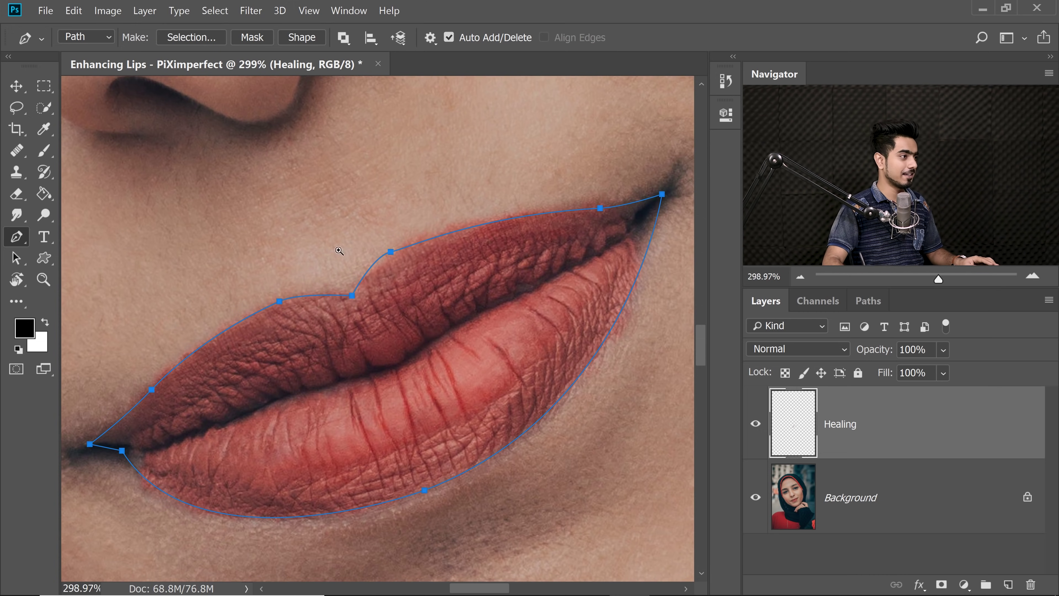
scroll(347, 251, "up", 5)
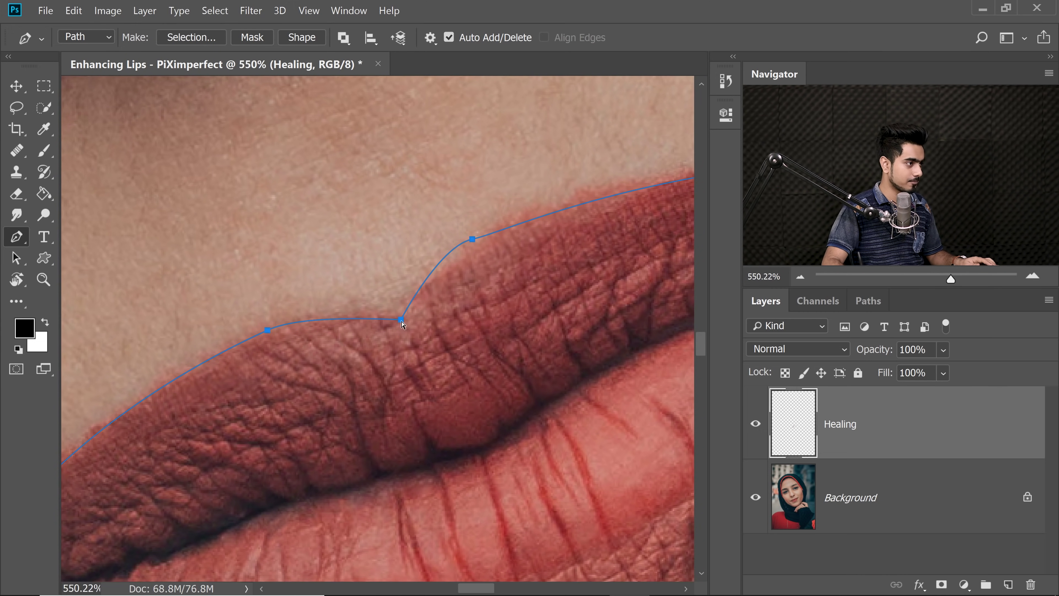
left_click_drag(401, 320, 388, 325)
key("ctrl+z")
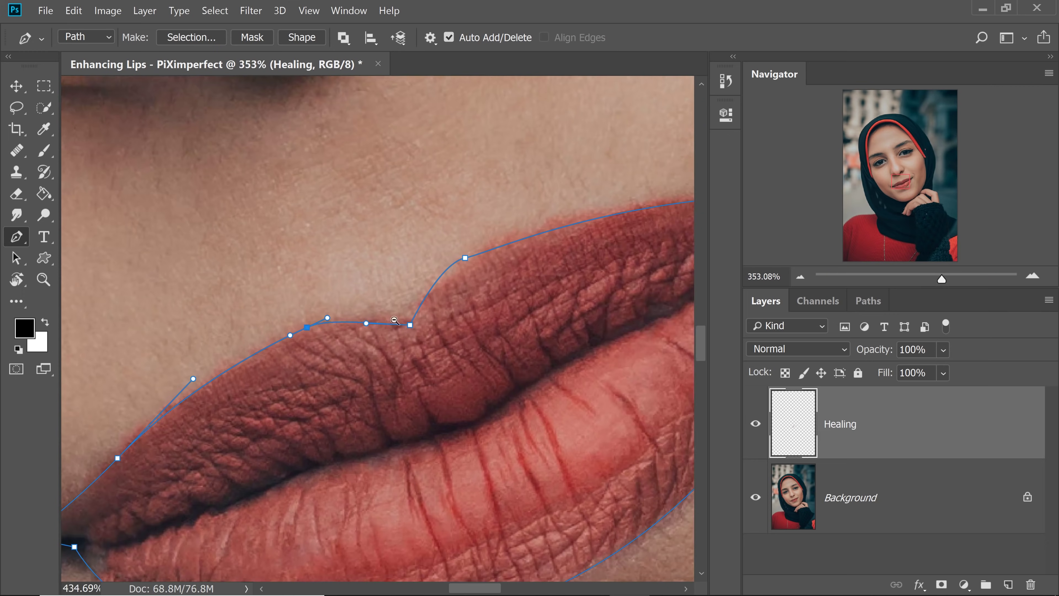
left_click_drag(399, 289, 425, 279)
scroll(425, 282, "down", 2)
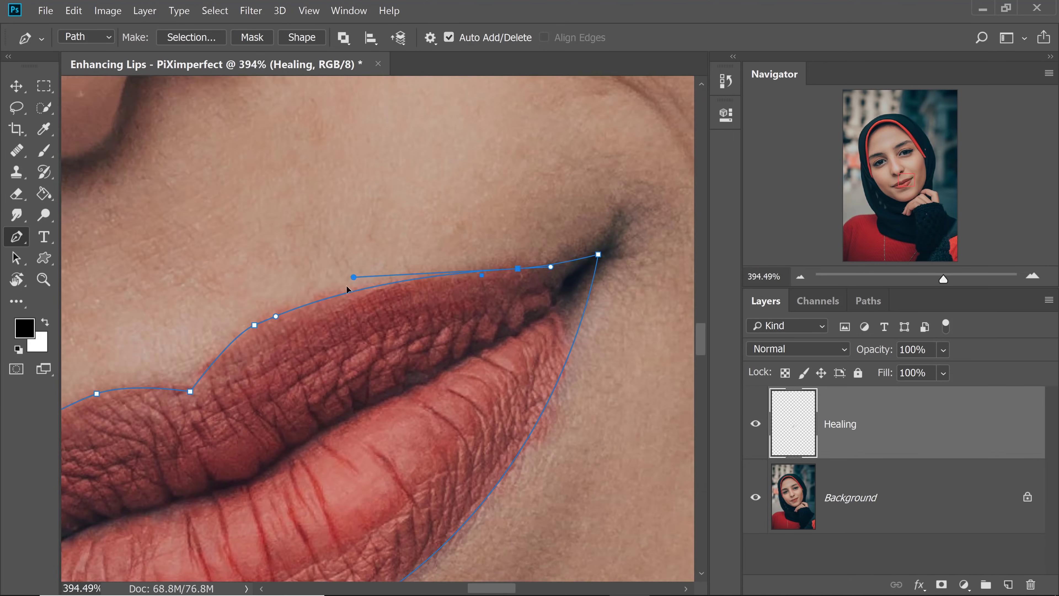
left_click_drag(352, 279, 390, 277)
- Replace the added anchor point below the right mouth corner with a new one and shift it slightly inward to the lip edge
left_click_drag(561, 423, 575, 419)
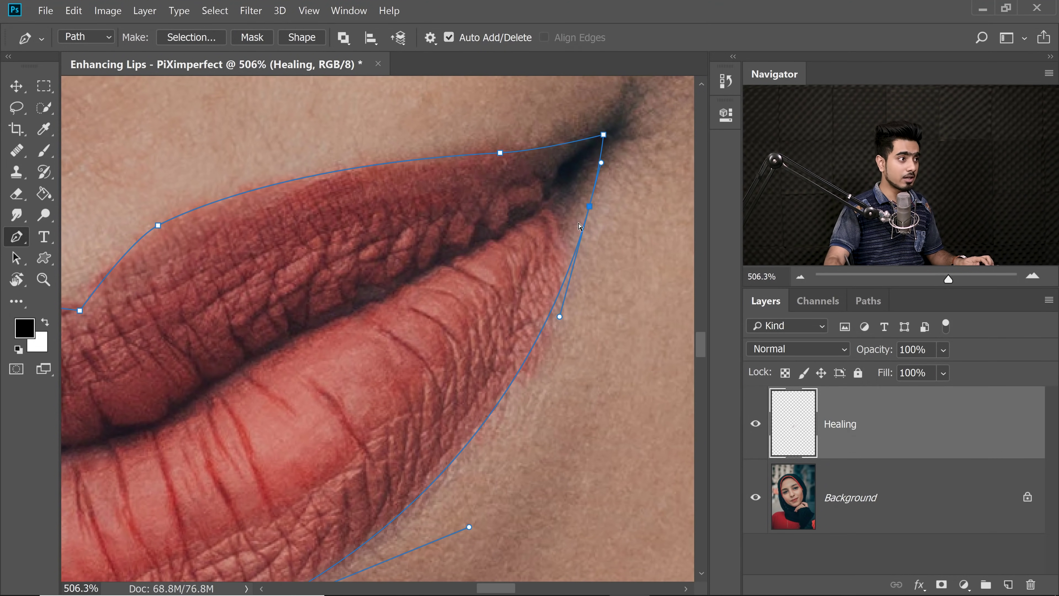
left_click(590, 206)
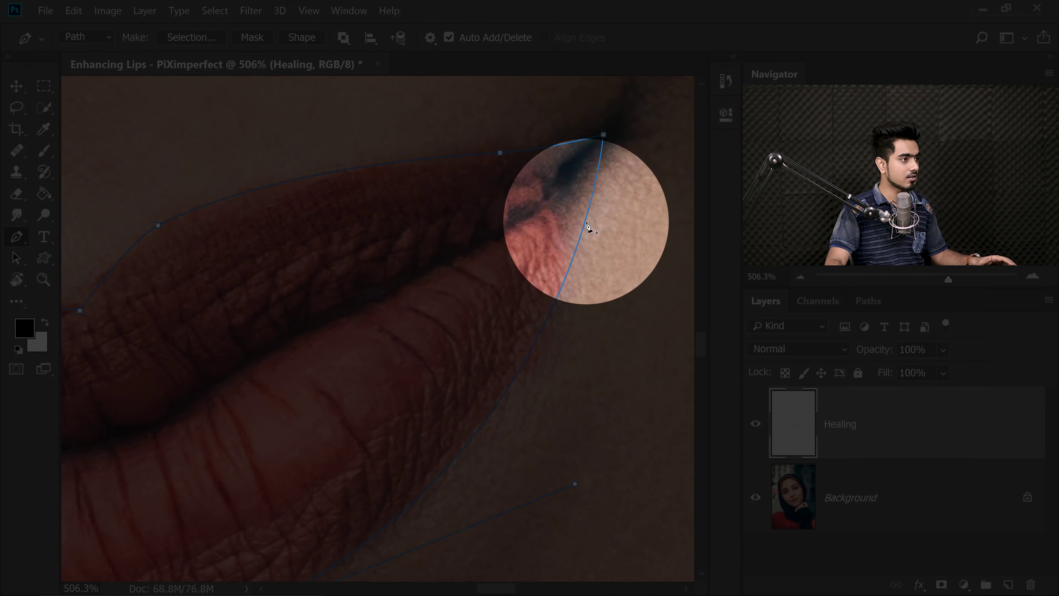
left_click(586, 222)
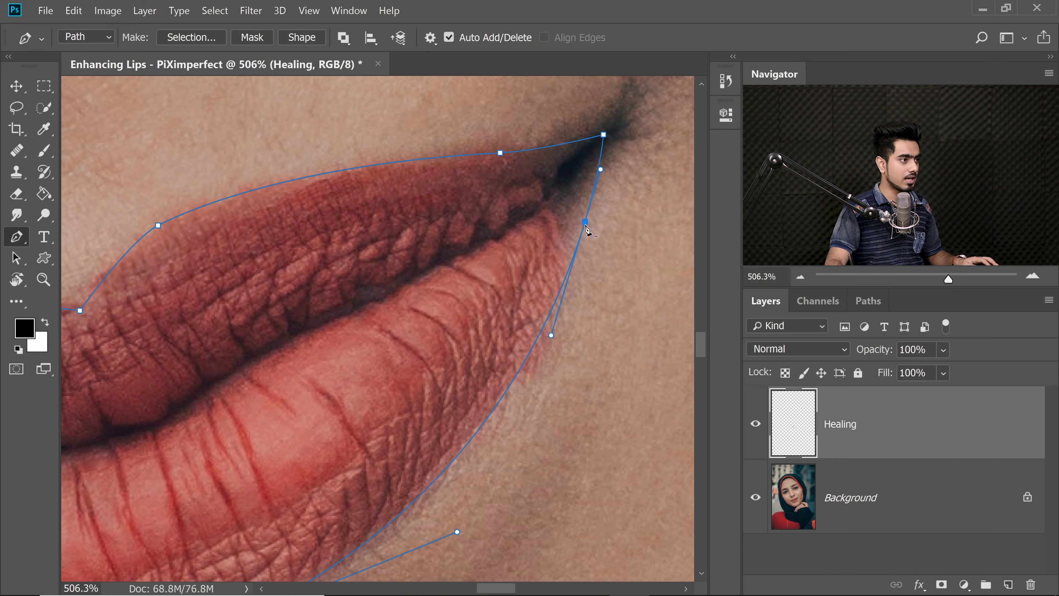
left_click_drag(586, 226, 581, 228)
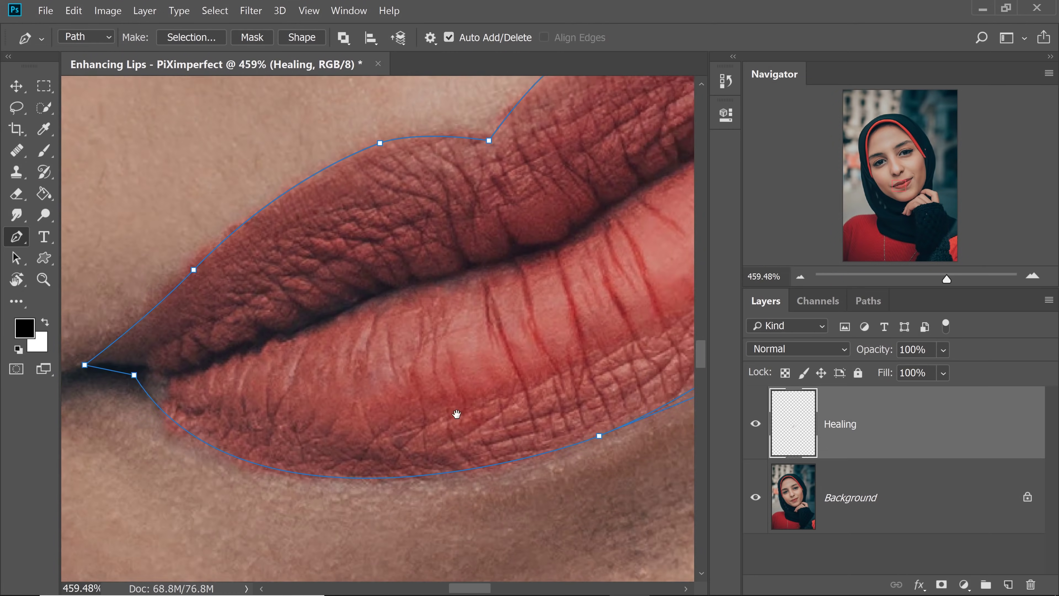
left_click_drag(171, 368, 309, 563)
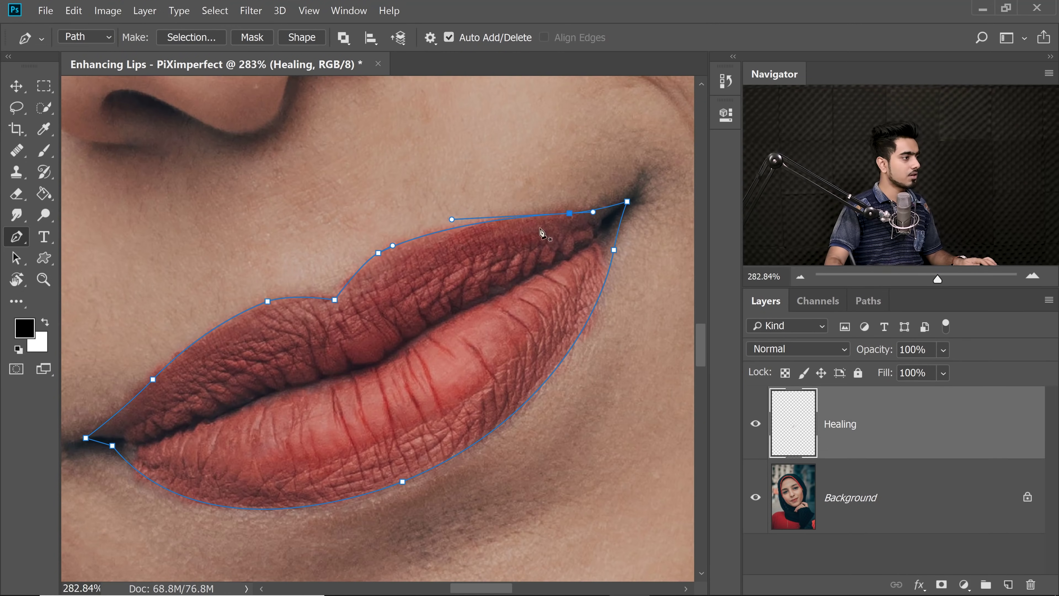
scroll(418, 342, "down", 3)
left_click_drag(415, 342, 439, 347)
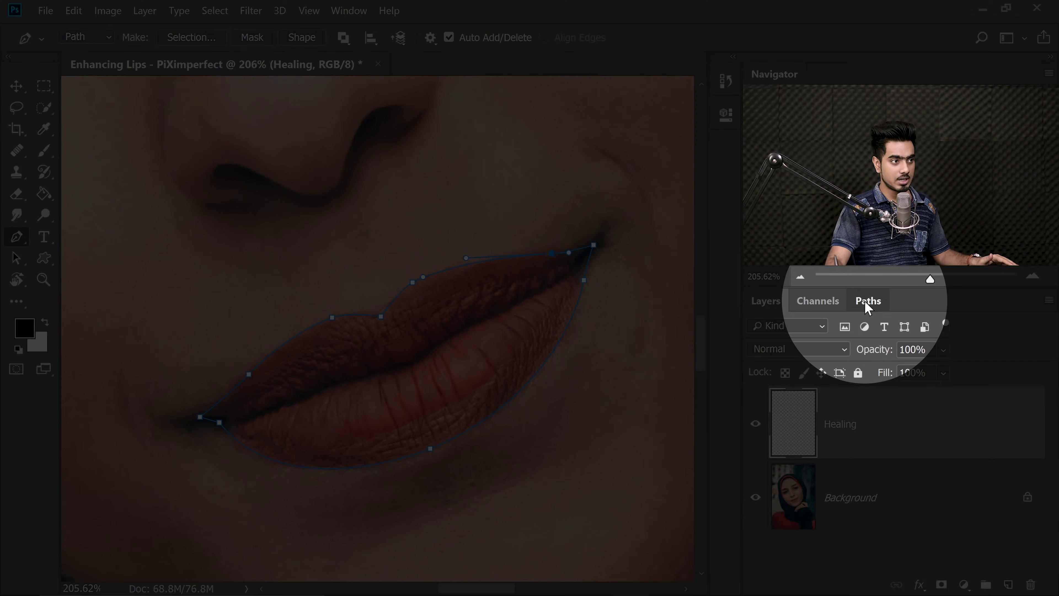
- Save the work path under the name Lips
left_click(867, 302)
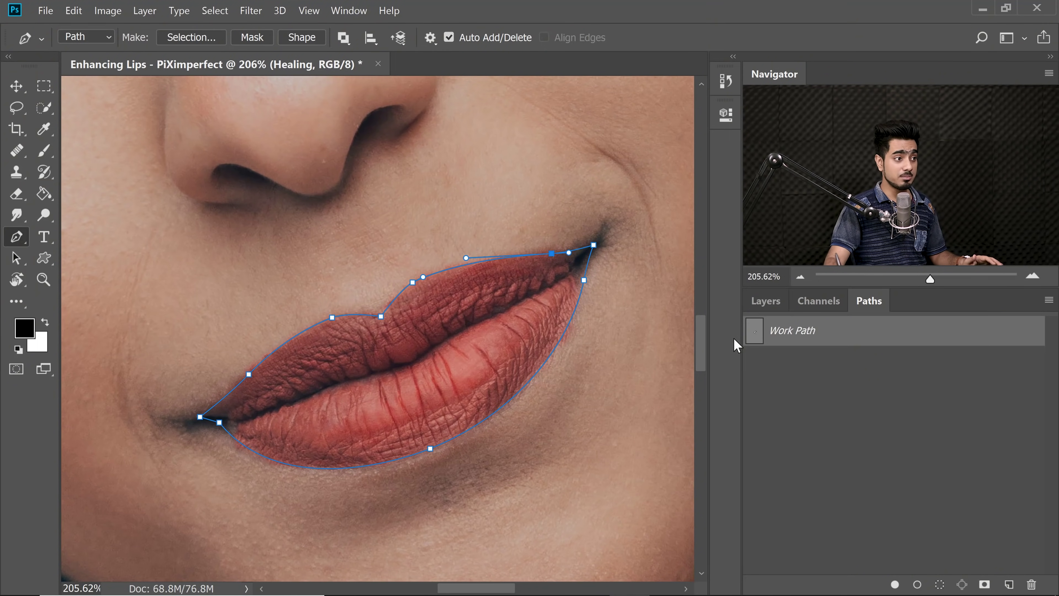
double_click(787, 332)
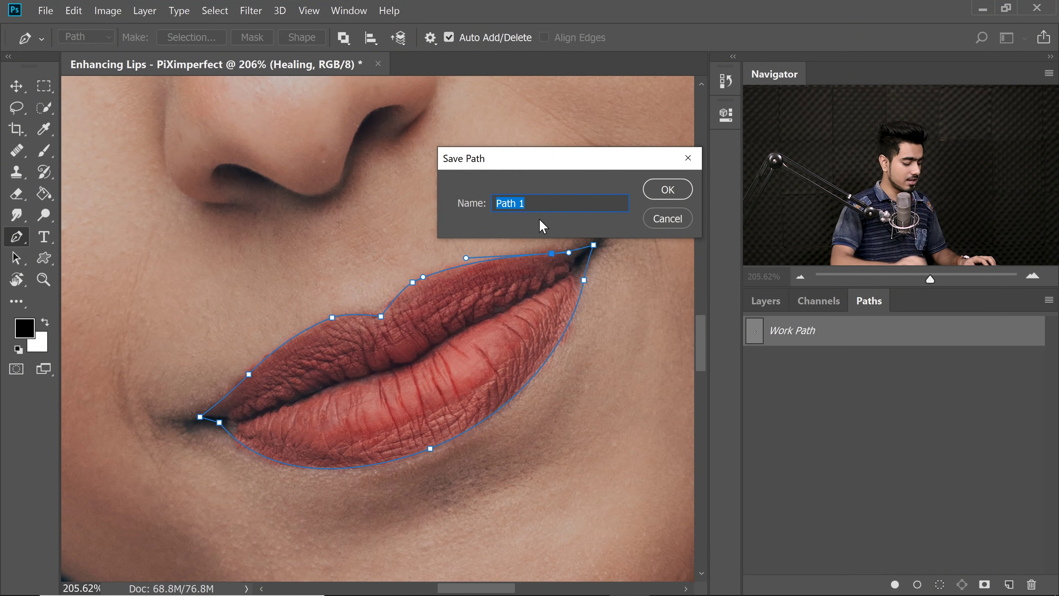
type("Lips")
key("Return")
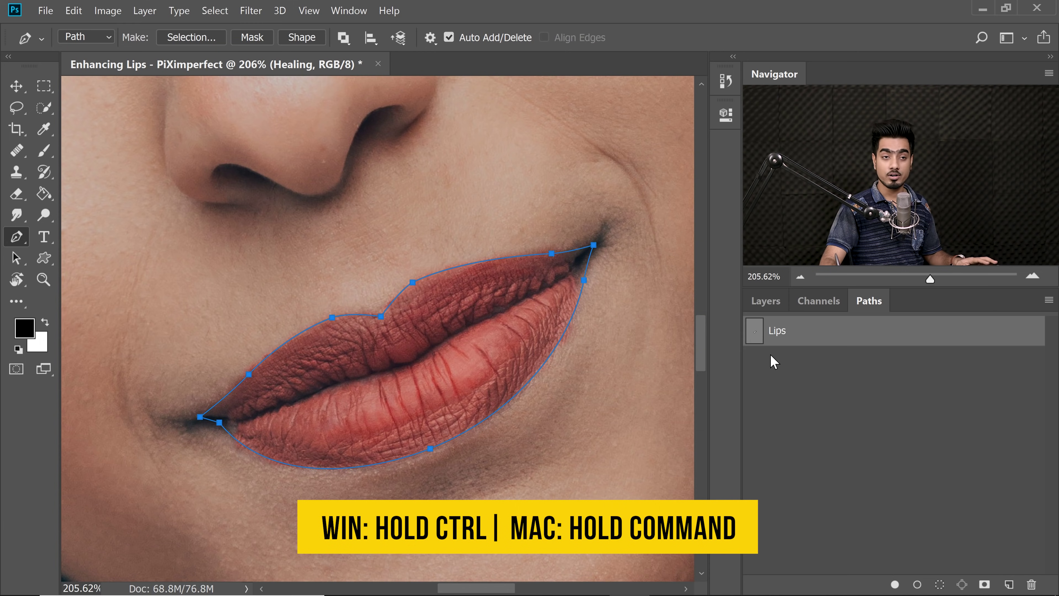
- Load the Lips path as a selection and enter Quick Mask mode
left_click(757, 337, "ctrl")
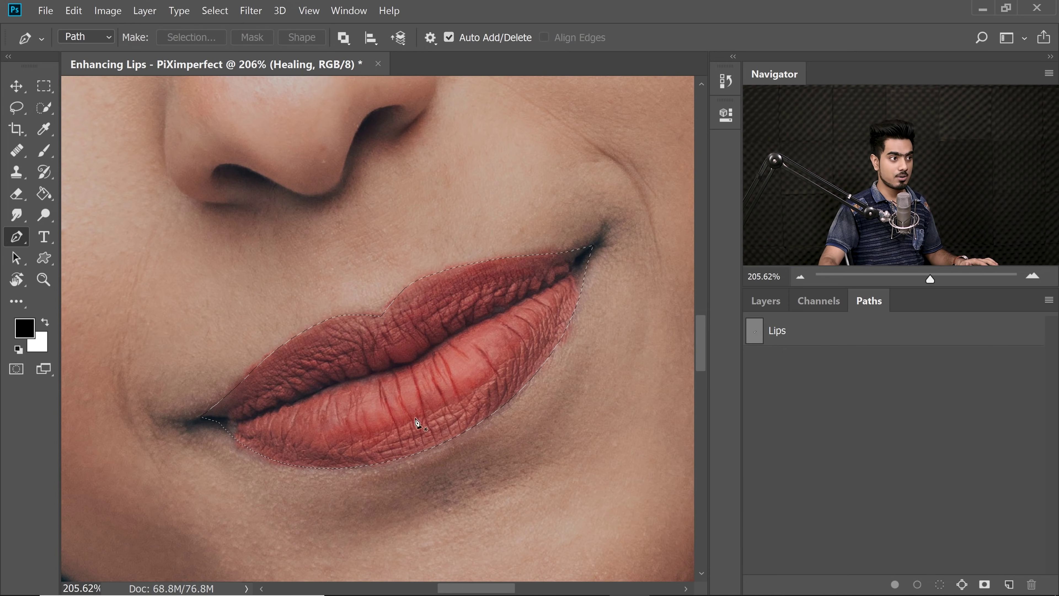
left_click(766, 300)
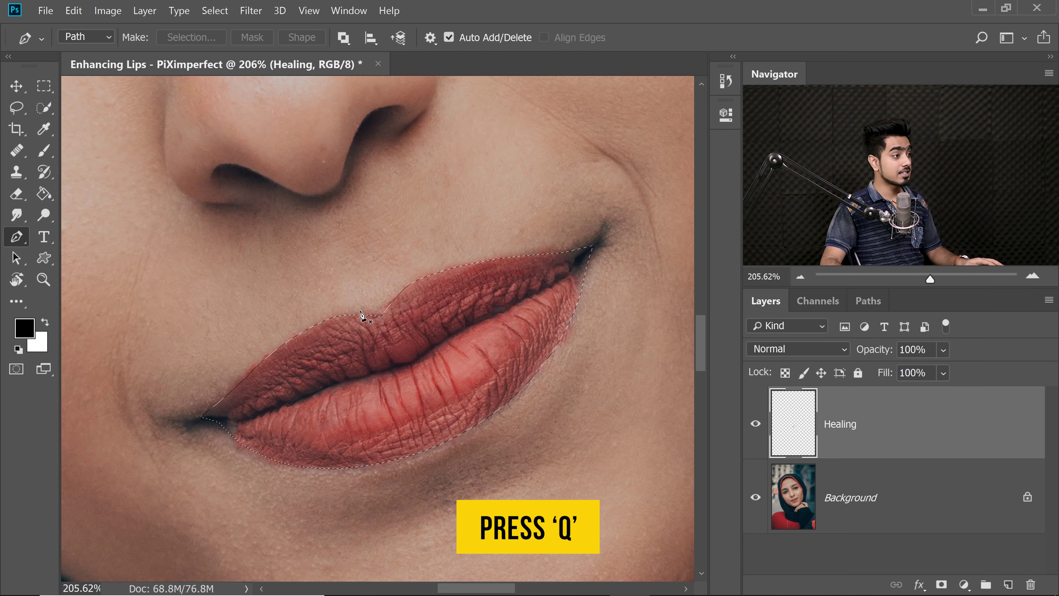
key("q")
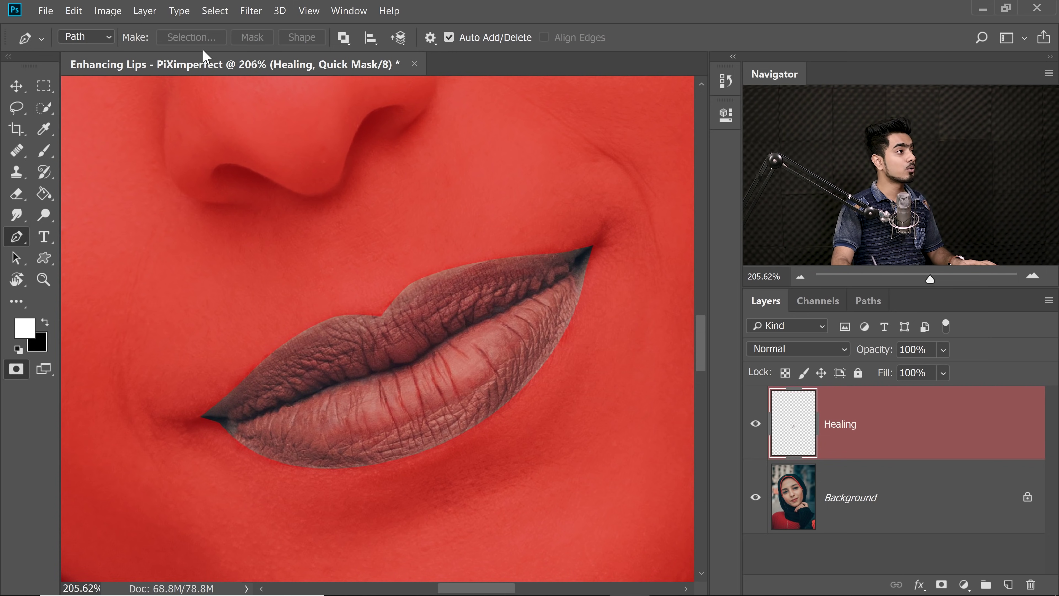
- Apply a Gaussian Blur with a radius of 3.2 pixels to the quick mask to soften the lip edges
left_click(250, 11)
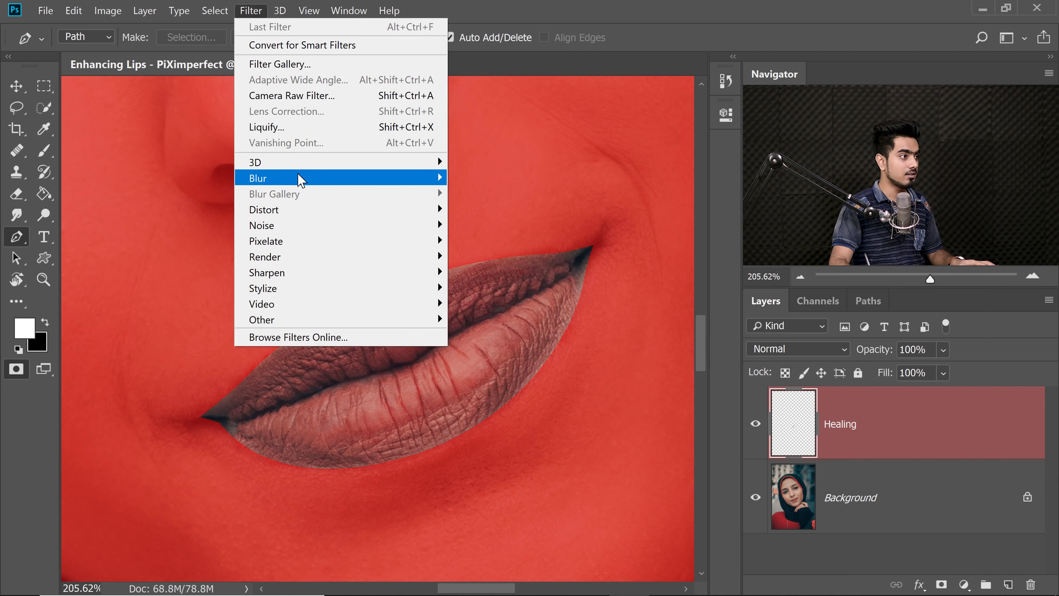
mouse_move(302, 179)
left_click(497, 241)
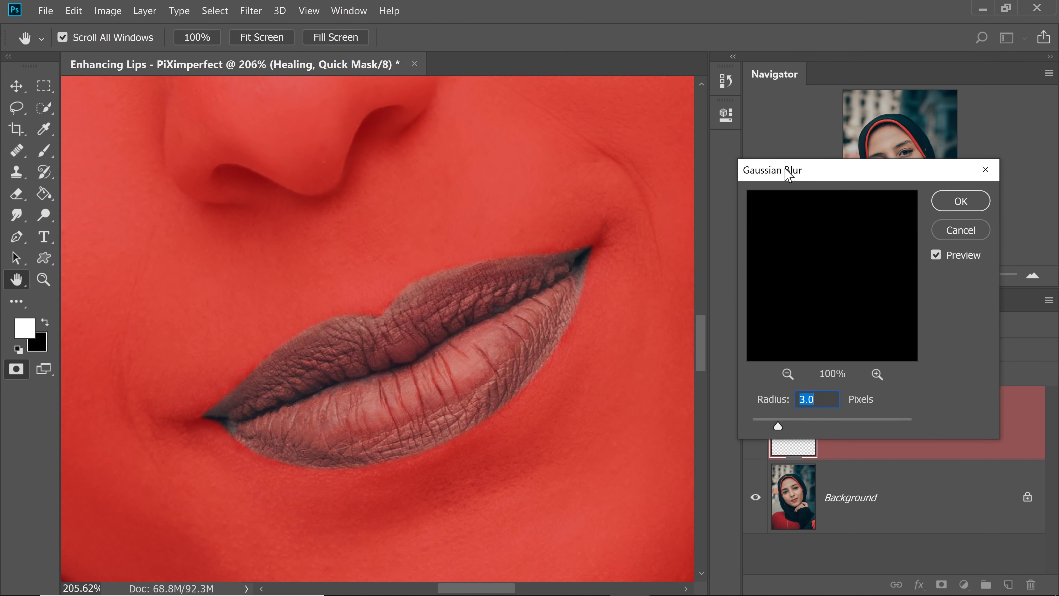
left_click_drag(785, 168, 785, 168)
scroll(428, 284, "up", 4)
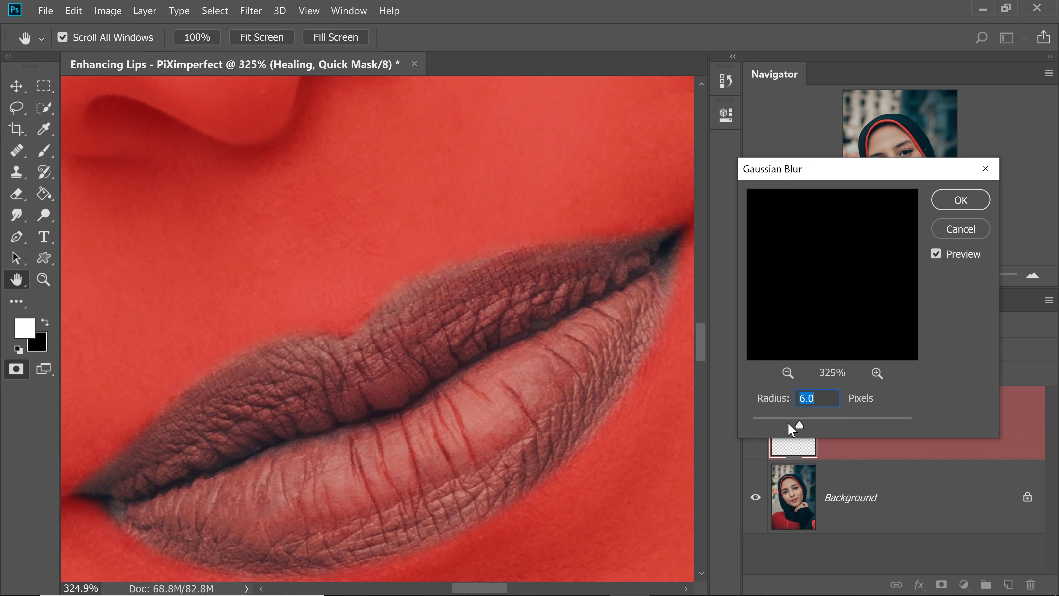
left_click_drag(789, 423, 780, 424)
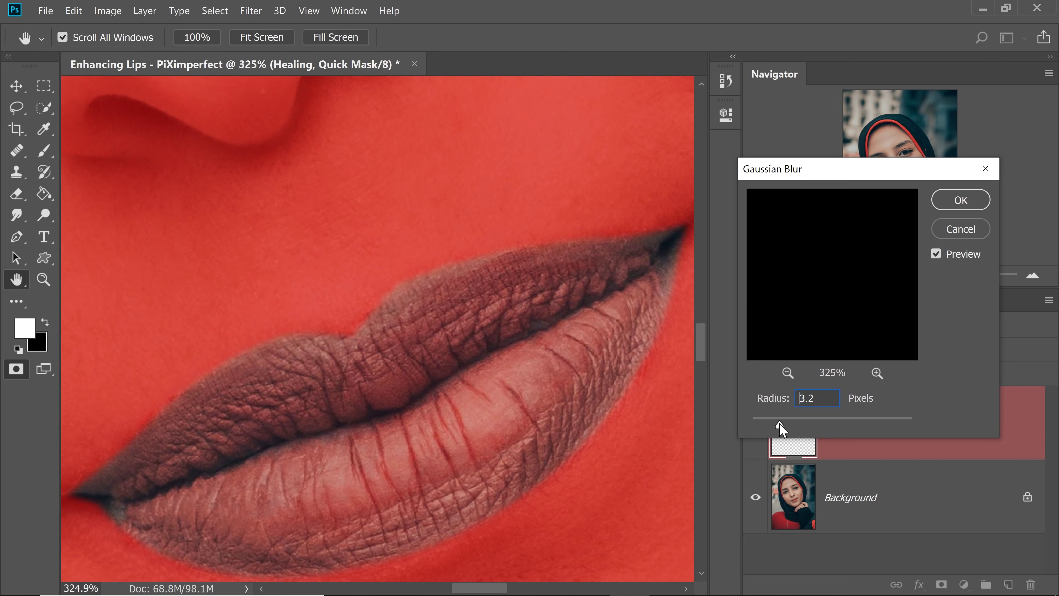
left_click(950, 210)
- Exit Quick Mask mode to turn the blurred mask back into a lip selection
key("p")
left_click_drag(563, 320, 560, 338)
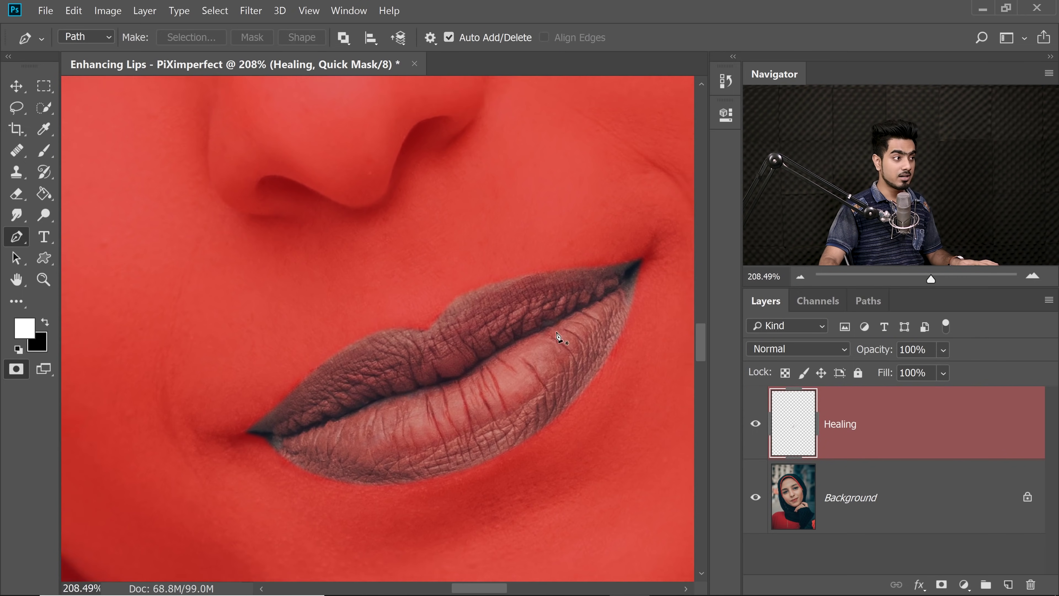
key("q")
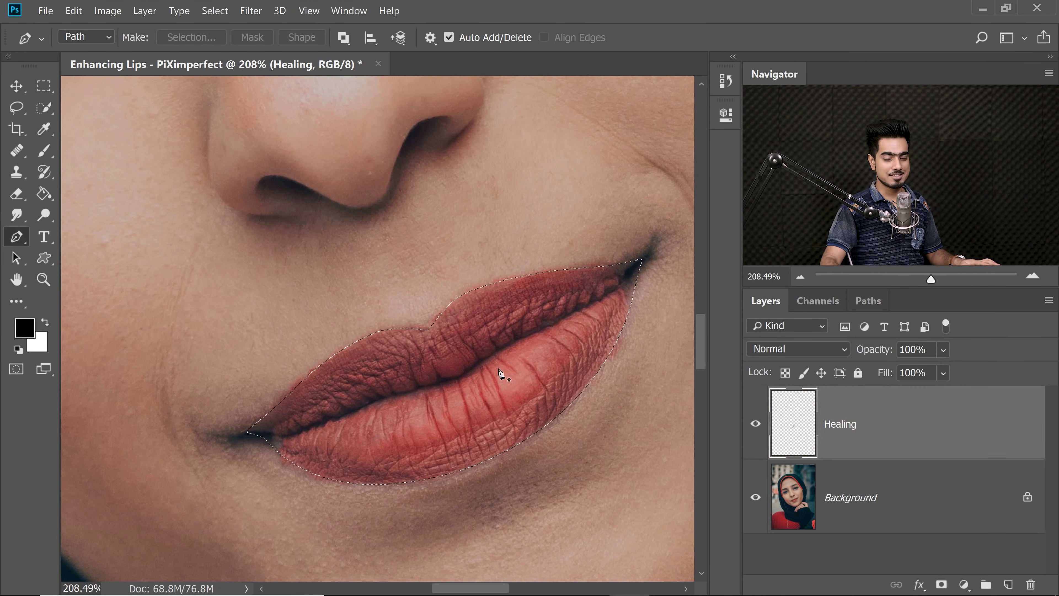
- Create a new layer above the Healing layer and name it Outline
left_click_drag(552, 344, 565, 343)
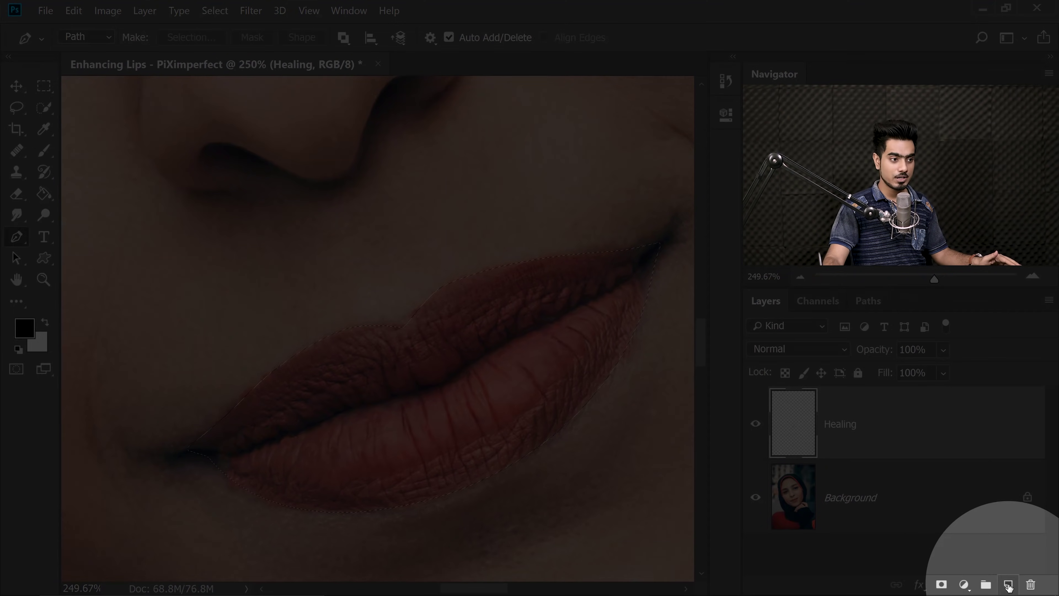
left_click(1009, 584)
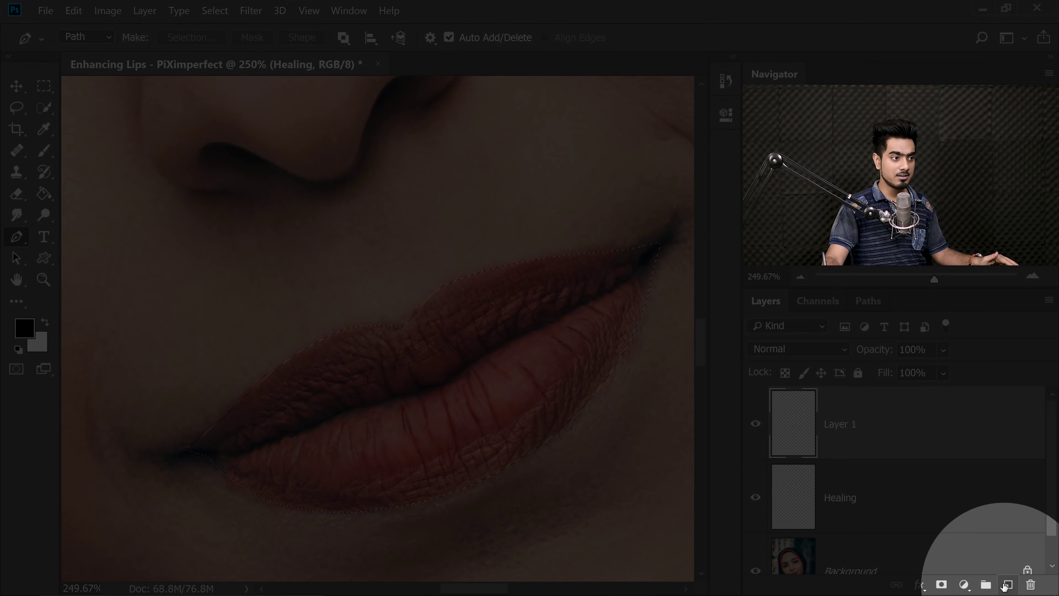
double_click(847, 425)
type("O")
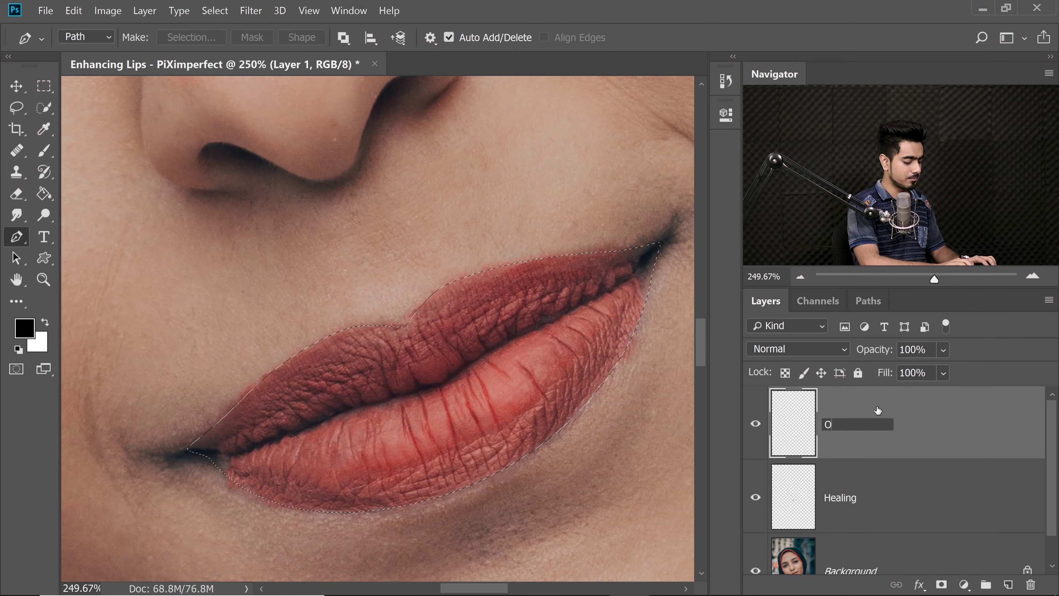
type("utline")
key("Return")
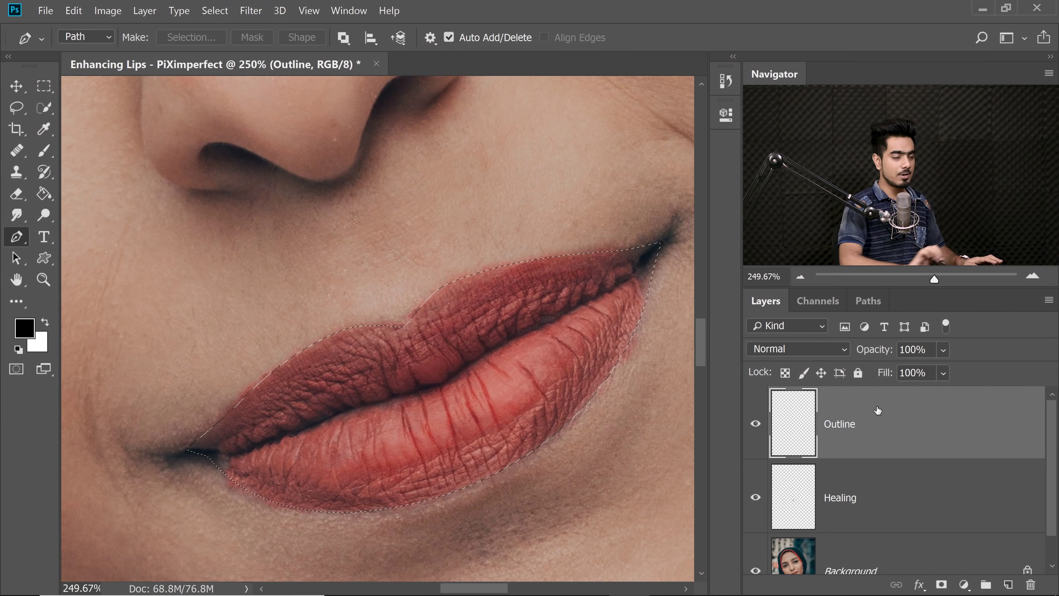
- Invert the lip selection so the skin surrounding the lips is selected instead
left_click_drag(519, 301, 539, 300)
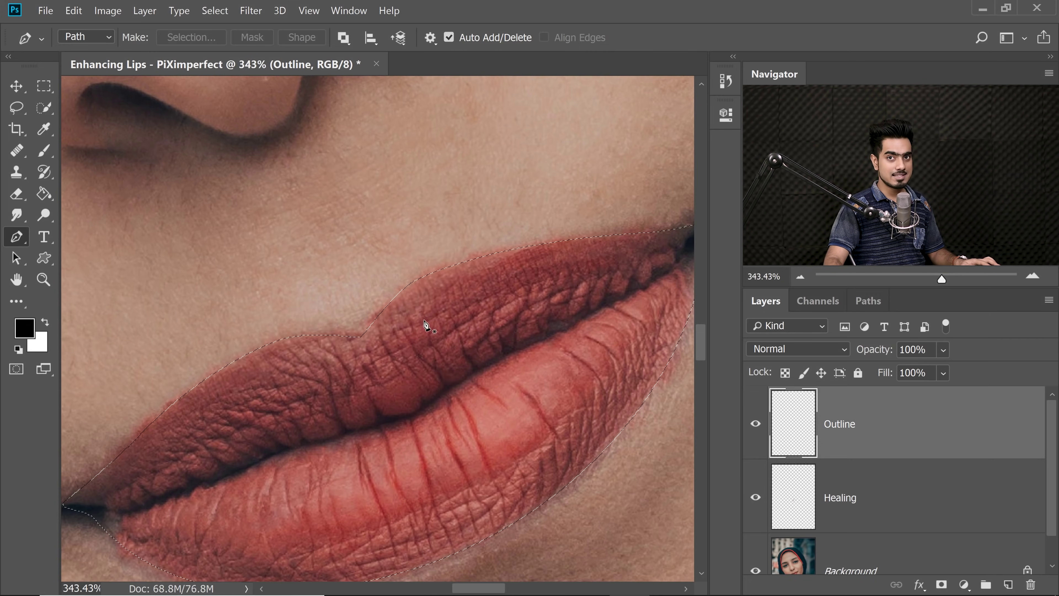
left_click_drag(492, 275, 470, 279)
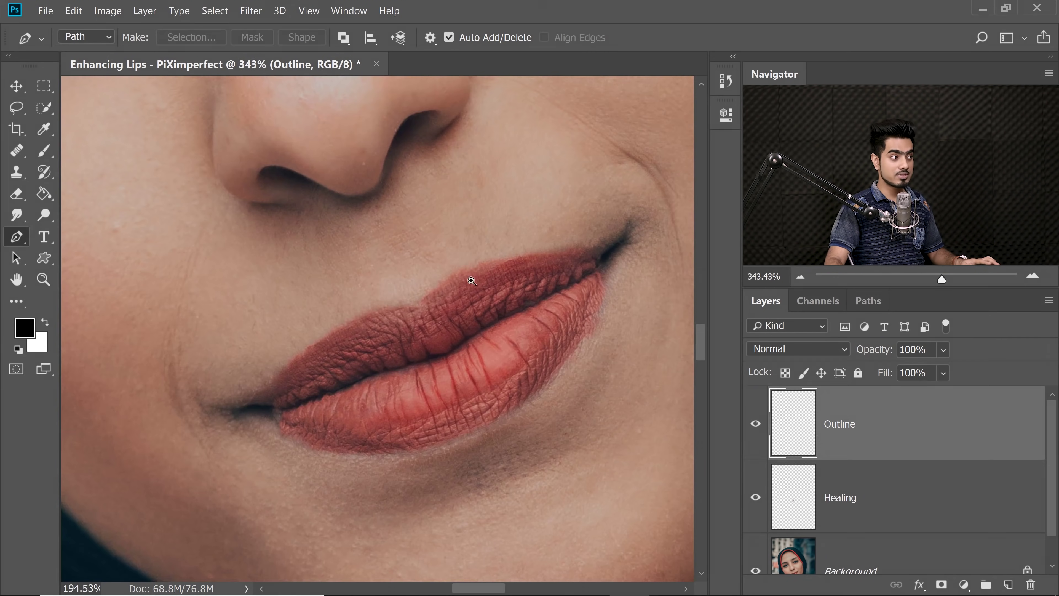
key("ctrl+shift+i")
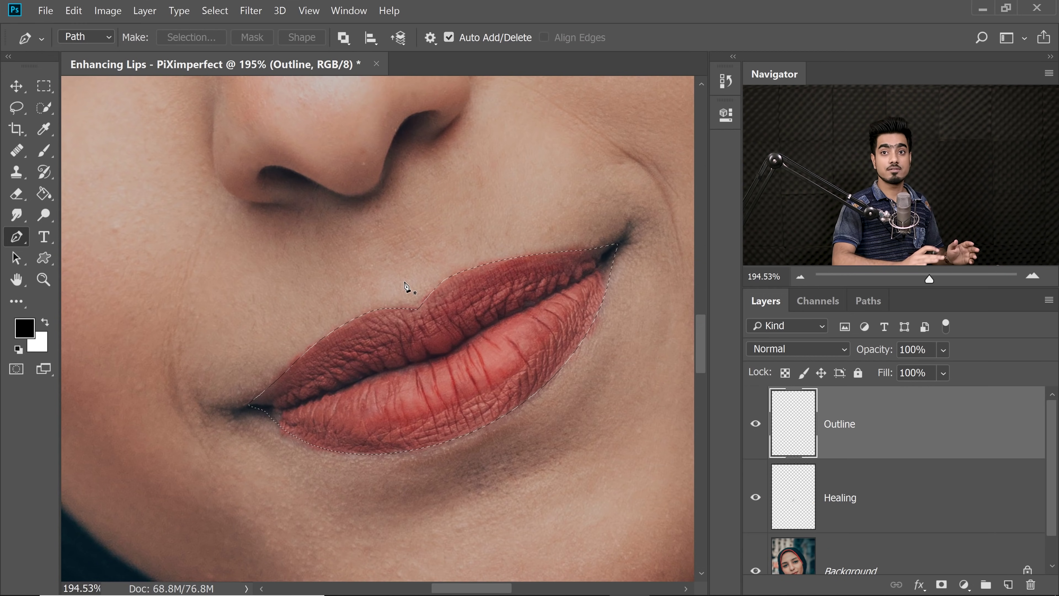
- Clone skin along the outer edge of the upper lip's right half with the Clone Stamp, enlarging the brush to 26 and 43 px
left_click_drag(452, 239, 477, 239)
left_click_drag(498, 257, 463, 259)
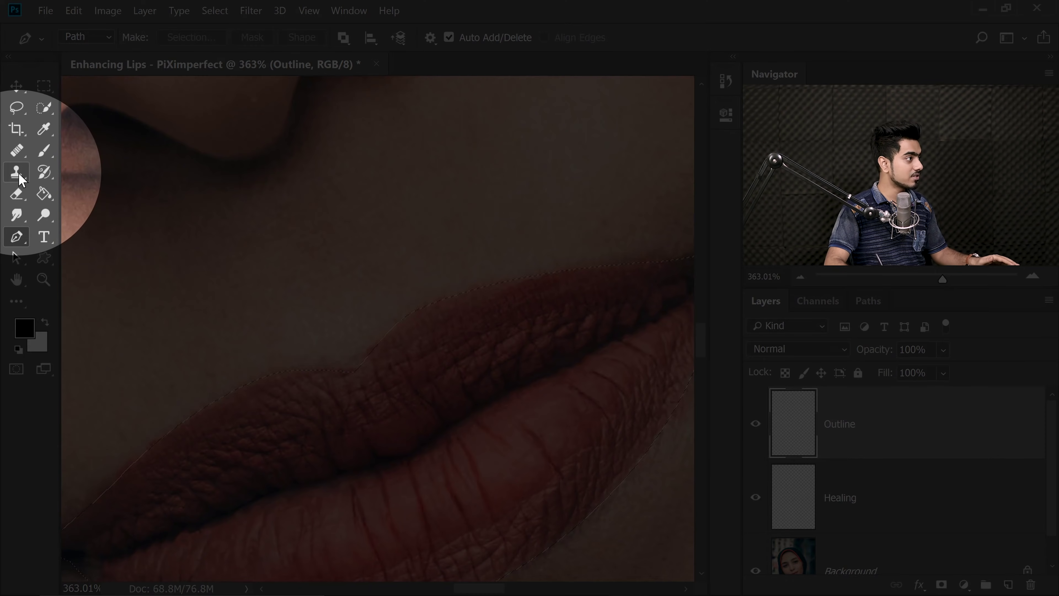
left_click(17, 173)
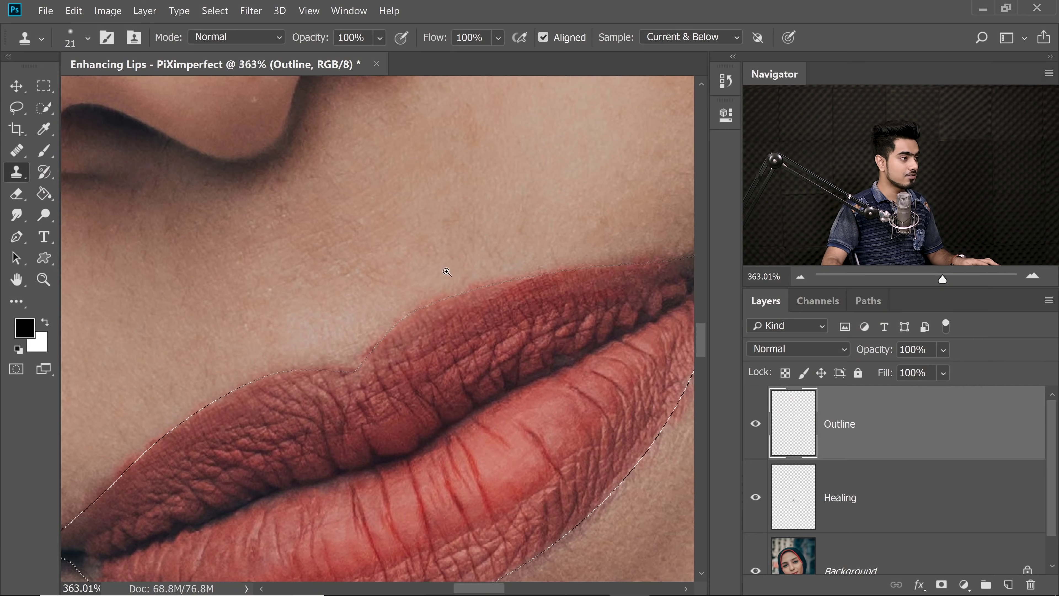
left_click_drag(454, 274, 474, 275, "ctrl+space")
key("bracketright")
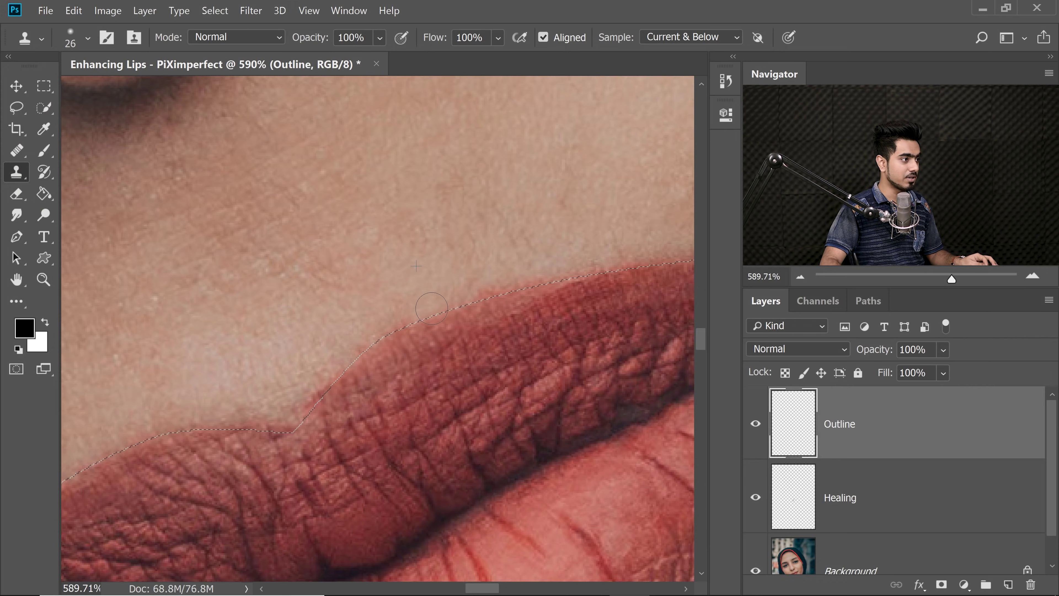
mouse_move(454, 303)
left_mouse_down()
mouse_move(510, 284)
mouse_move(460, 313)
left_mouse_up()
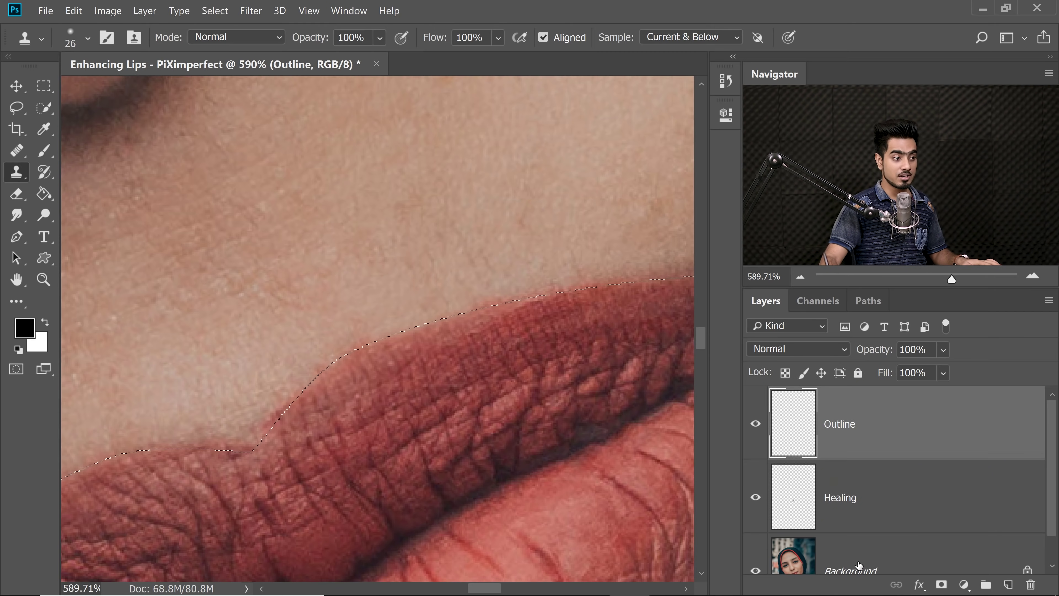
left_click_drag(416, 275, 380, 292)
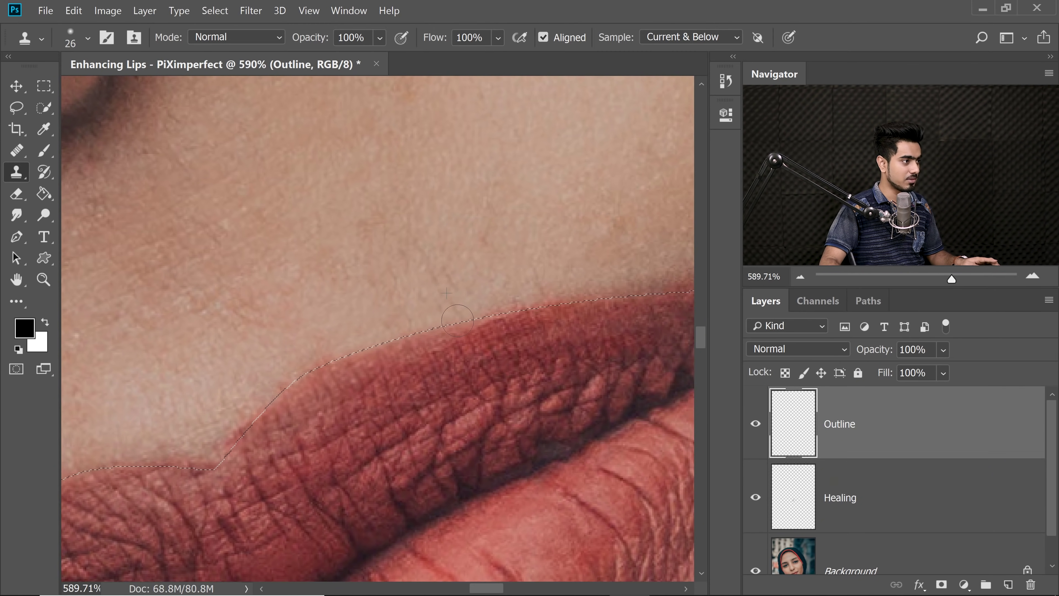
mouse_move(505, 297)
left_mouse_down()
mouse_move(442, 310)
mouse_move(499, 305)
mouse_move(499, 291)
mouse_move(477, 306)
left_mouse_up()
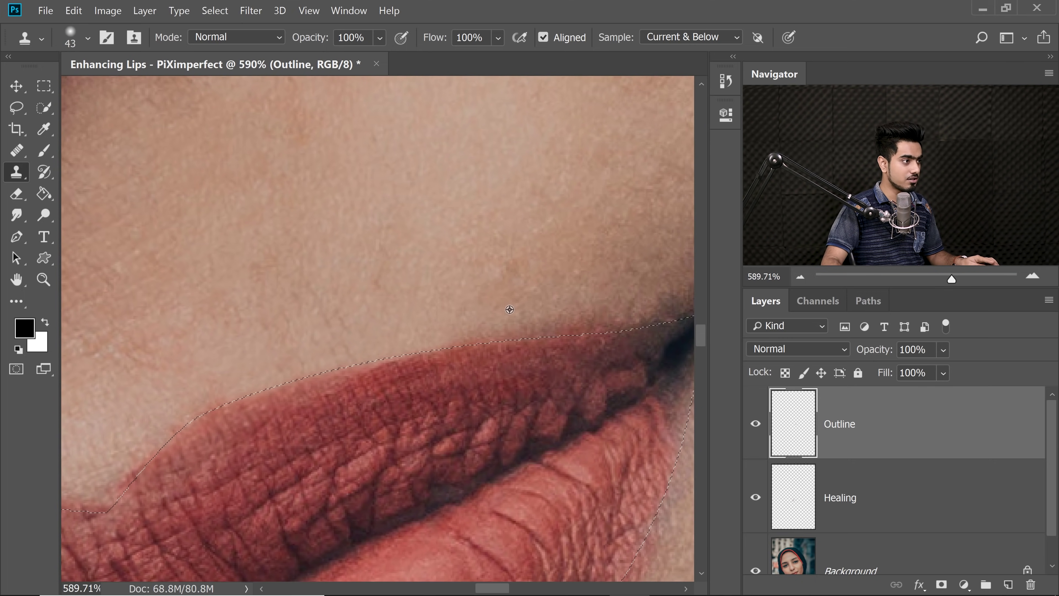
left_click_drag(576, 311, 504, 337)
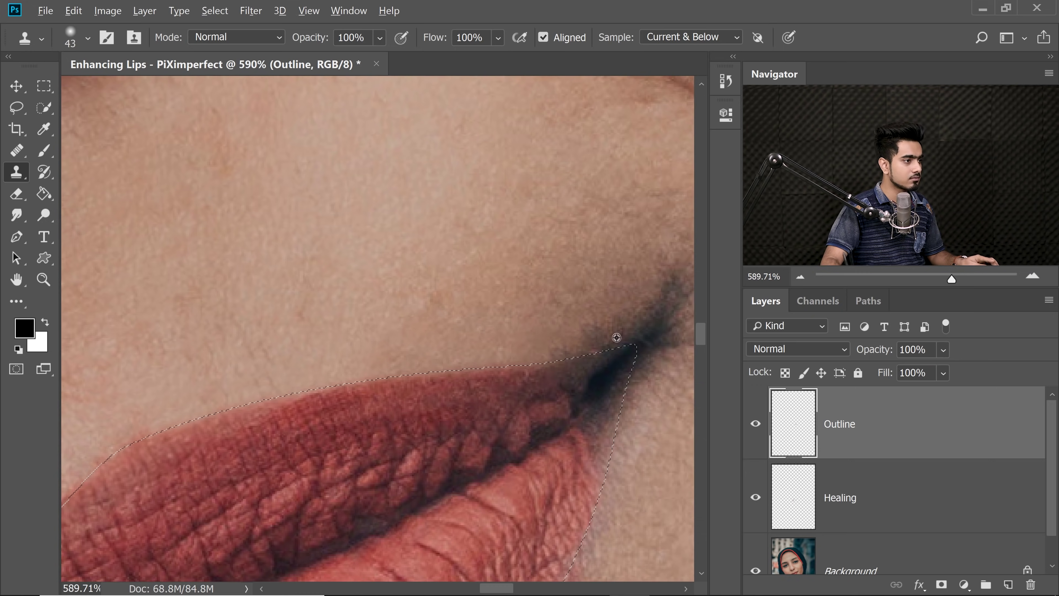
scroll(616, 337, "down", 3)
scroll(386, 372, "up", 3)
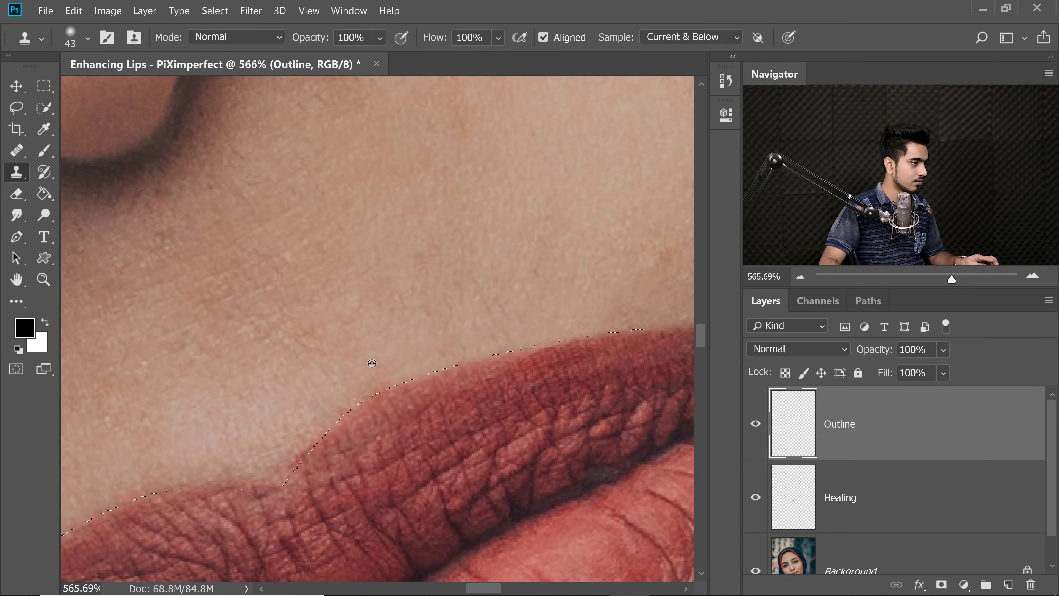
- Clone skin along the outer edge of the upper lip's left half, down to the left mouth corner
left_click_drag(390, 380, 510, 321)
left_click_drag(216, 437, 496, 327)
left_click_drag(375, 388, 474, 335)
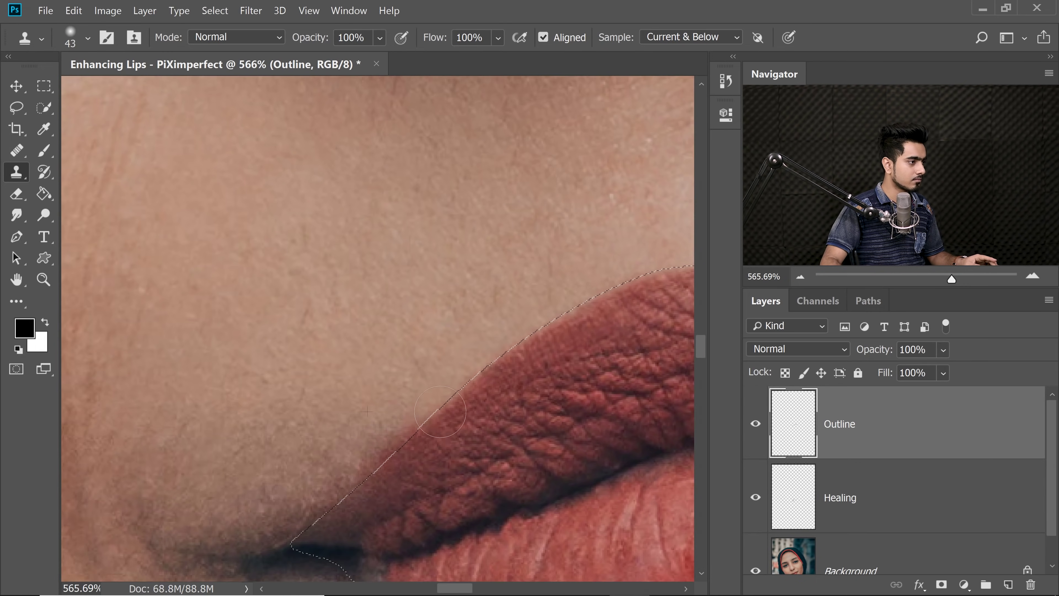
left_click_drag(409, 400, 438, 386)
left_click_drag(348, 480, 447, 416)
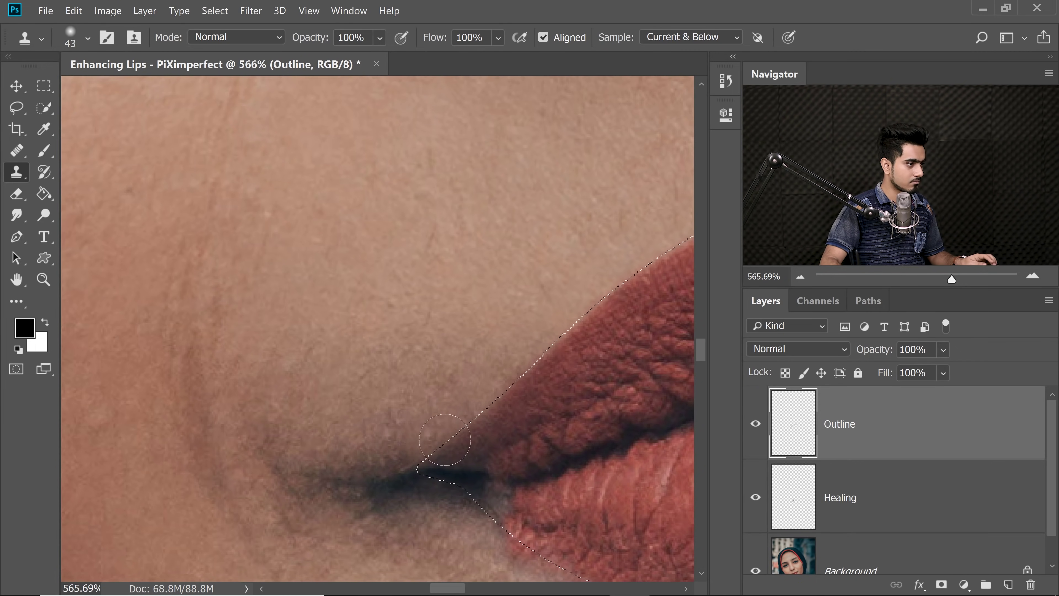
scroll(379, 385, "down", 4)
mouse_move(378, 385)
left_mouse_down()
mouse_move(385, 362)
mouse_move(435, 356)
mouse_move(430, 344)
left_mouse_up()
scroll(392, 488, "up", 4)
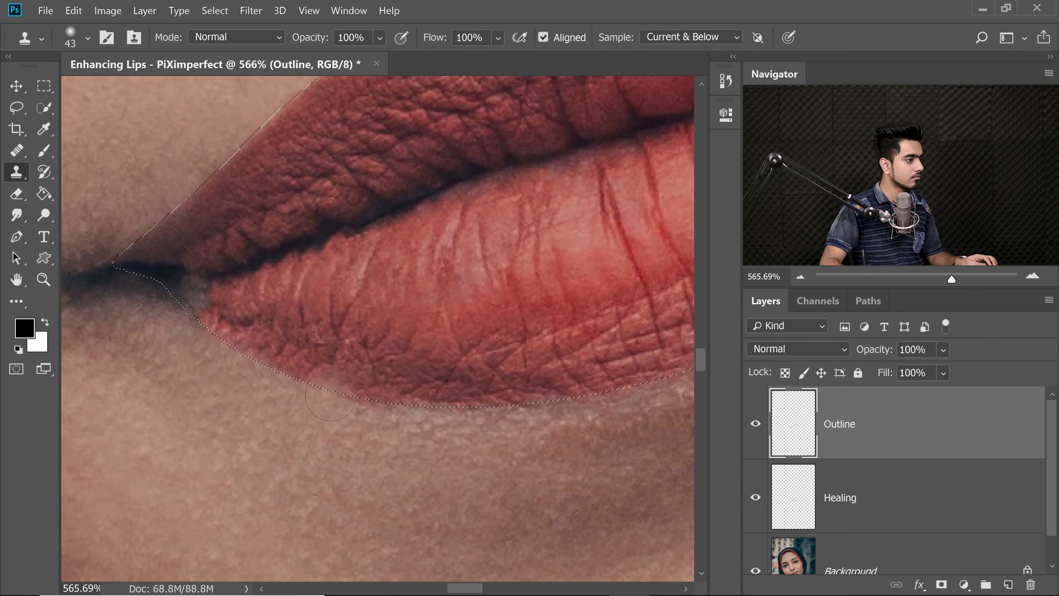
- Clone skin along the lower lip's outer edge with the Clone Stamp, reducing the brush to 37 px
left_click_drag(331, 395, 154, 421)
left_click_drag(638, 242, 383, 421)
mouse_move(480, 329)
left_mouse_down()
mouse_move(436, 390)
mouse_move(519, 311)
left_mouse_up()
left_click_drag(375, 442, 467, 355)
mouse_move(481, 397)
left_mouse_down()
mouse_move(447, 395)
mouse_move(475, 388)
mouse_move(467, 279)
left_mouse_up()
scroll(417, 368, "down", 5)
left_click_drag(416, 347, 409, 372)
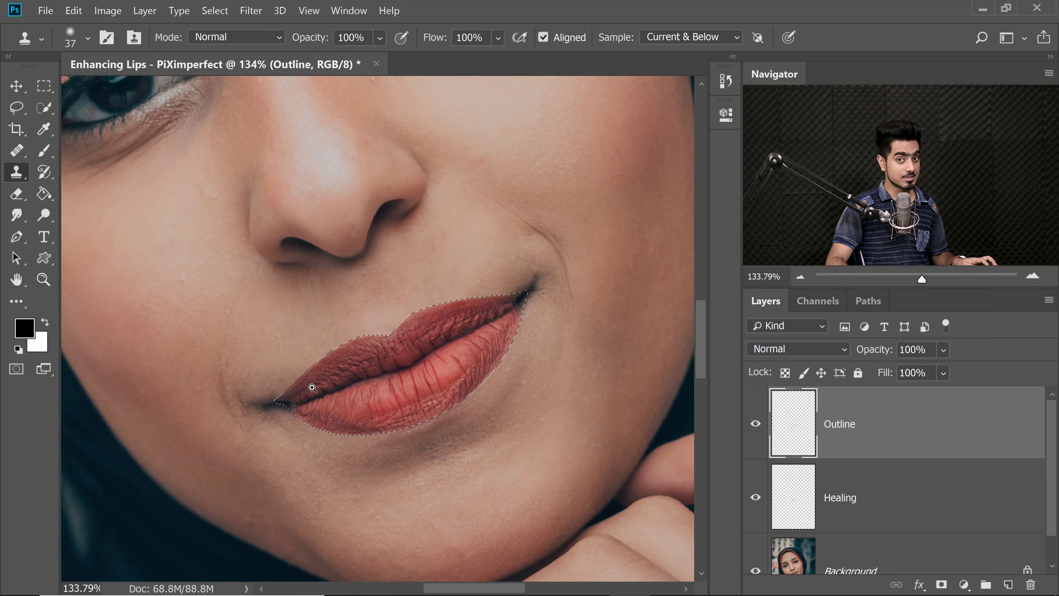
- Invert the selection back to the lips and clone lip texture inside the upper lip's edge beside the cupid's bow with a 34 px brush
left_click_drag(337, 389, 368, 373)
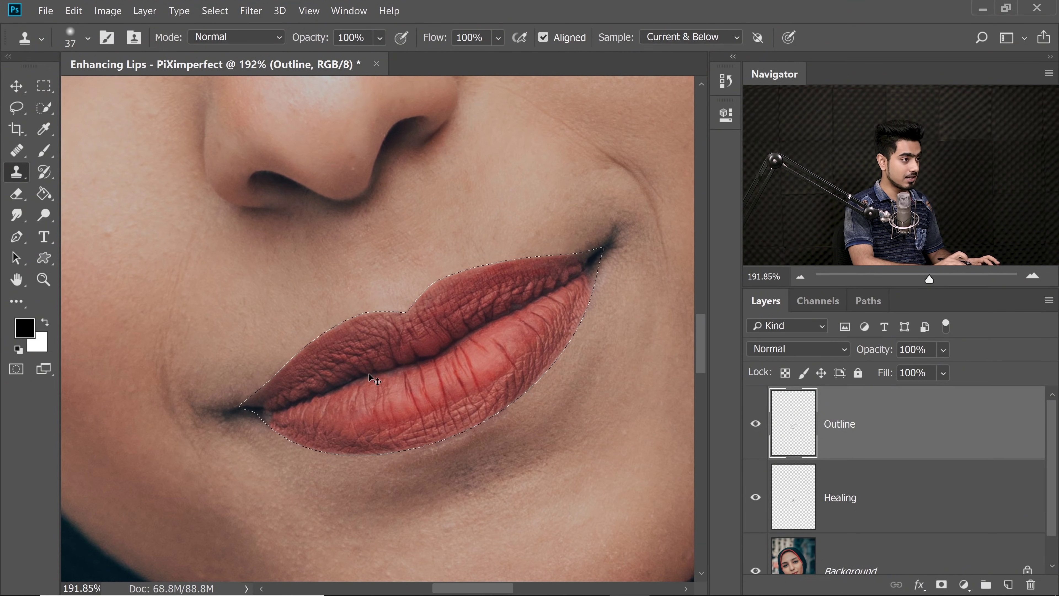
mouse_move(430, 297)
left_mouse_down()
mouse_move(475, 289)
mouse_move(413, 322)
left_mouse_up()
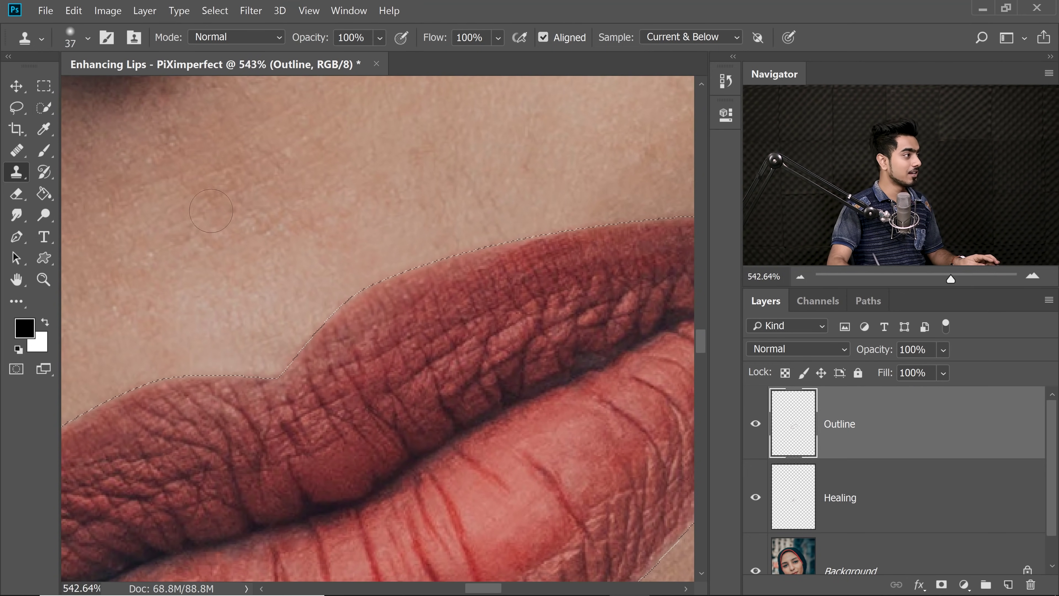
left_click_drag(391, 299, 370, 315)
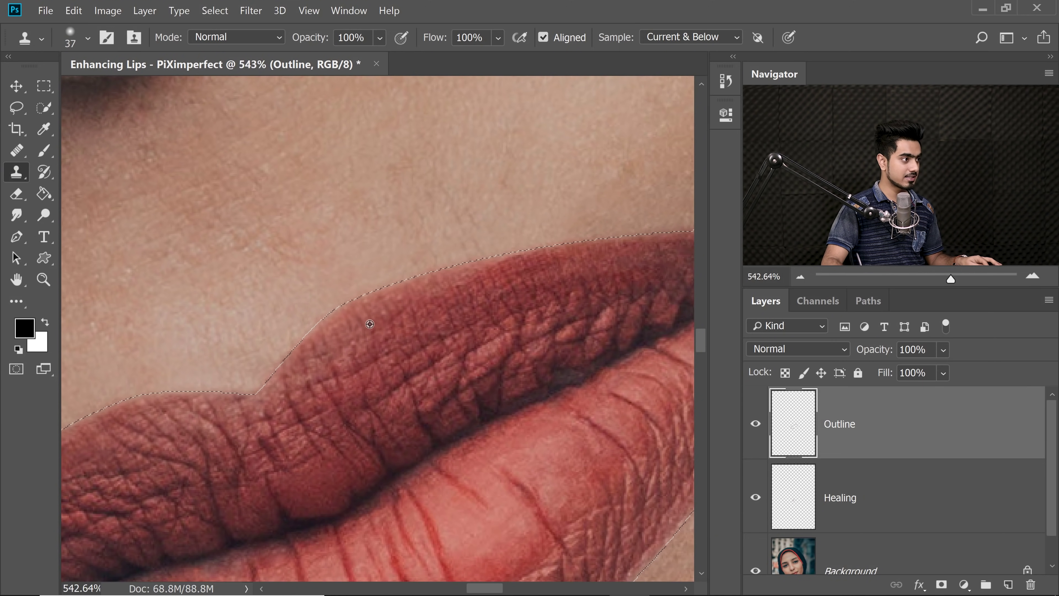
scroll(397, 310, "up", 1)
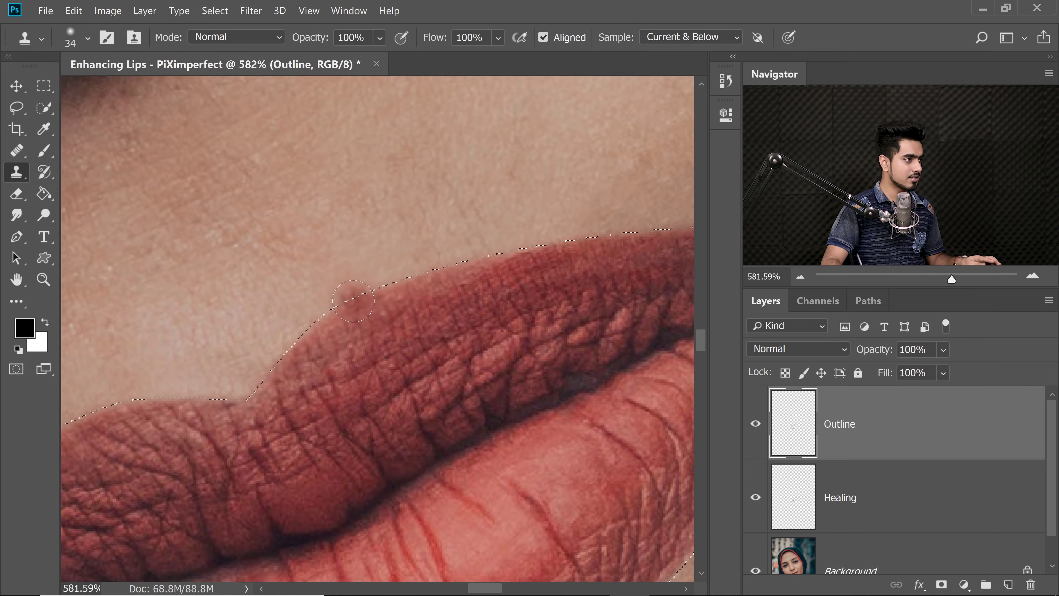
left_click_drag(442, 289, 396, 319)
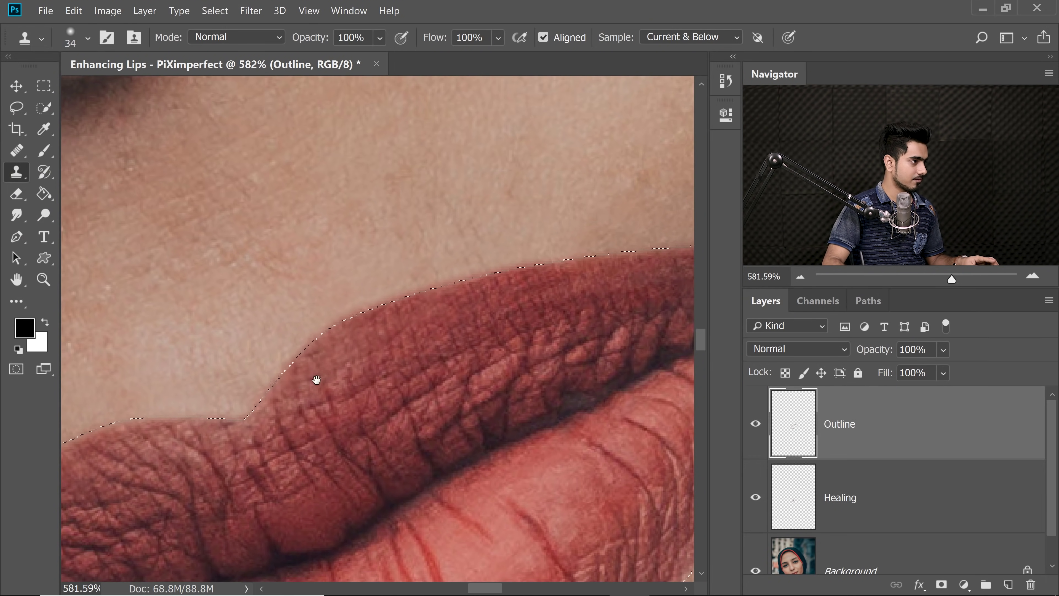
left_click_drag(317, 379, 152, 430)
- Hide the selection edges and clone lip texture along the upper lip's left peak
key("ctrl+d")
left_click_drag(447, 332, 378, 369)
left_click_drag(307, 385, 469, 357)
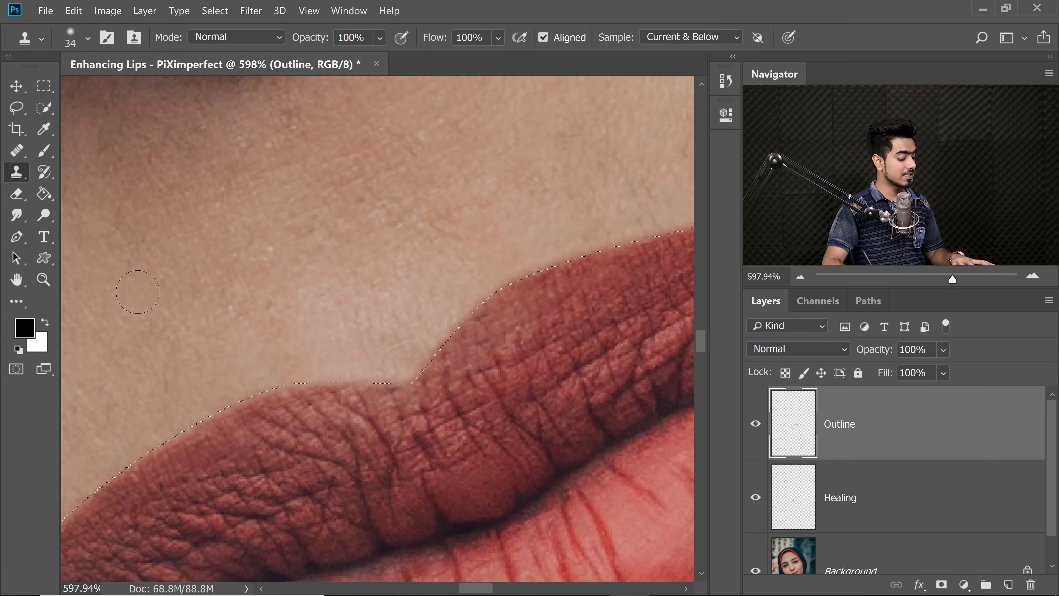
key("ctrl+h")
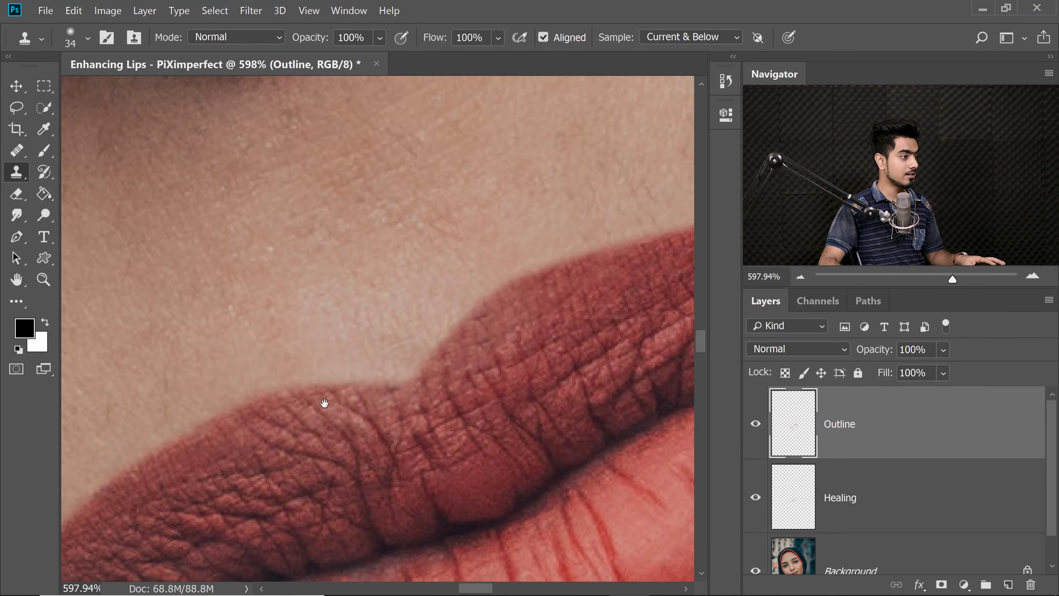
mouse_move(325, 403)
left_mouse_down()
mouse_move(346, 388)
mouse_move(382, 388)
mouse_move(392, 367)
mouse_move(391, 376)
left_mouse_up()
left_click(400, 371, "alt")
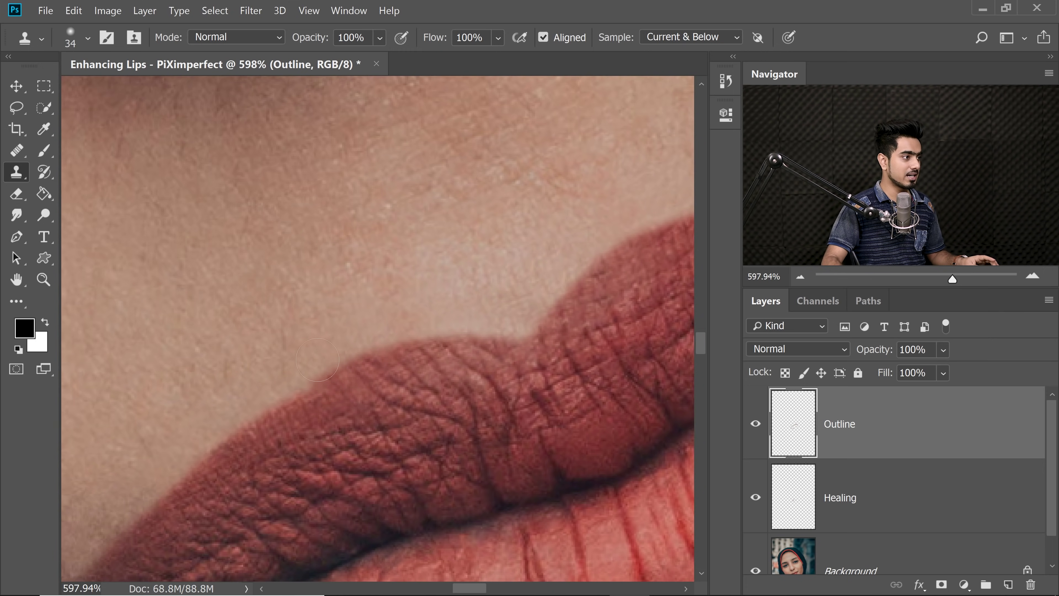
left_click_drag(321, 399, 410, 315)
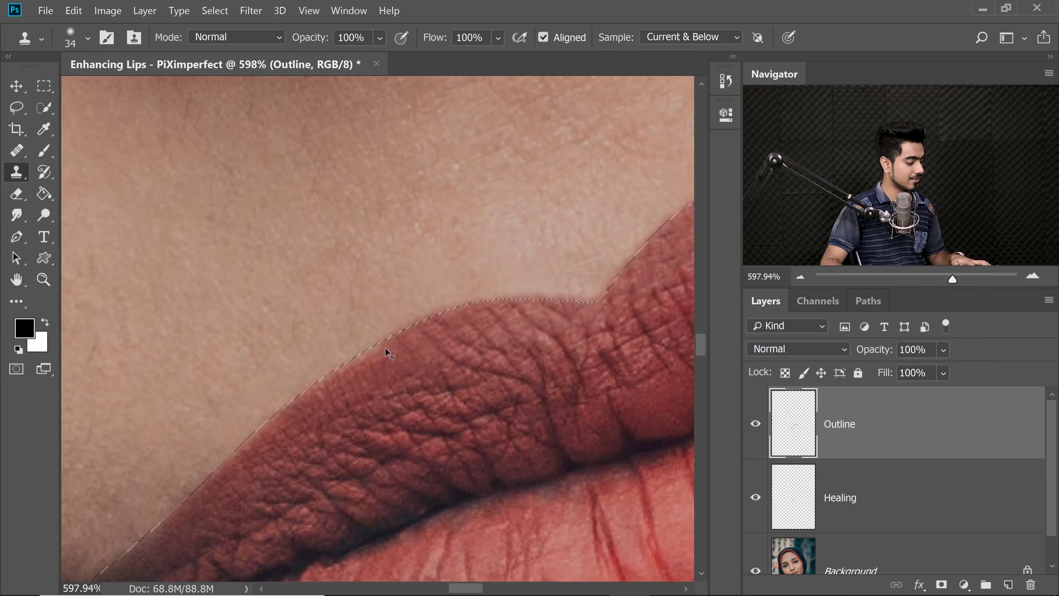
- Hide the selection edges again and clone lip texture along the upper lip's edge toward the left mouth corner with a 32 px brush
key("ctrl+d")
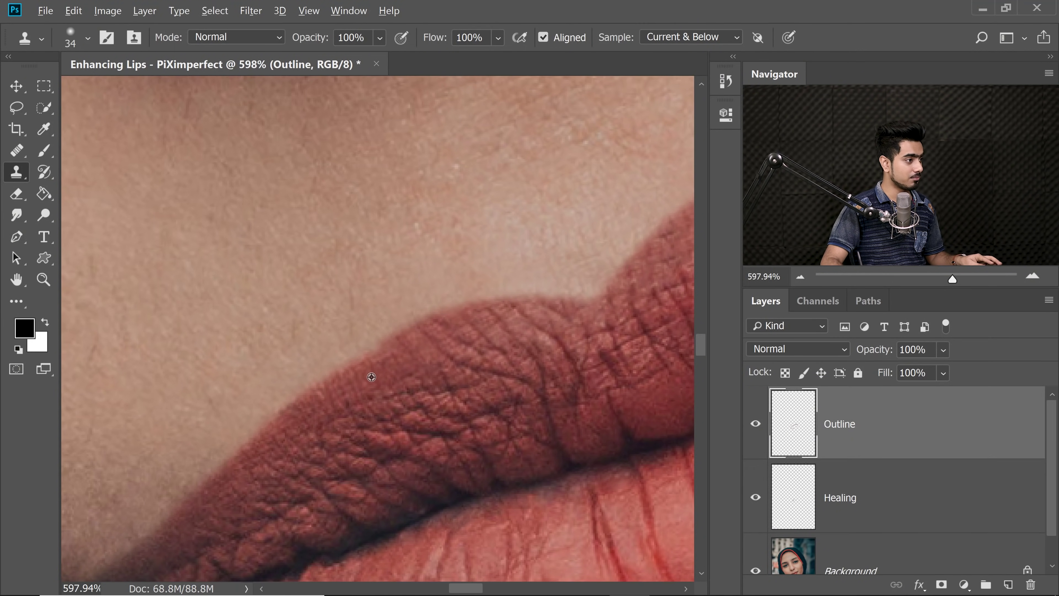
left_click_drag(379, 352, 317, 392)
left_click_drag(320, 391, 370, 347)
left_click_drag(284, 423, 362, 360)
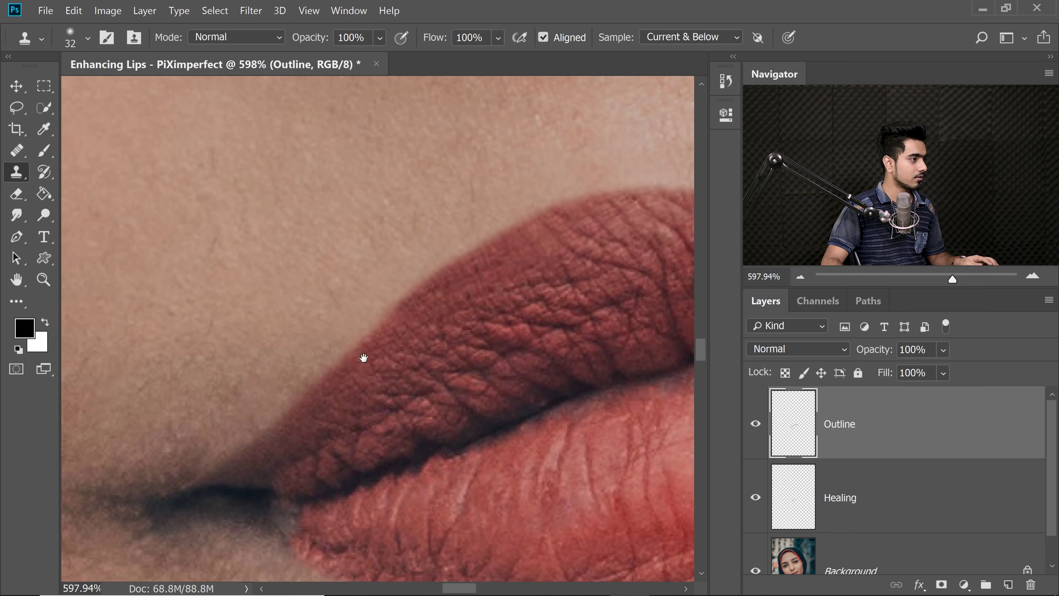
key("[")
left_click_drag(397, 322, 237, 441)
left_click_drag(298, 423, 245, 447)
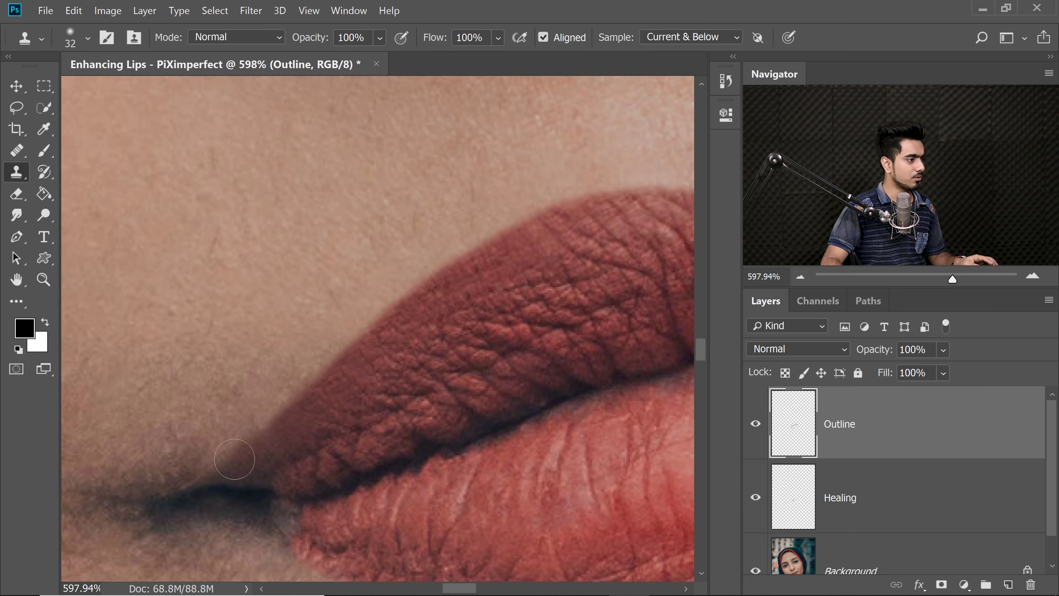
left_click_drag(419, 377, 241, 403)
- Clone lip texture inside the lower lip's edge, and show the selection edges again
scroll(402, 357, "down", 5)
left_click_drag(501, 345, 386, 343)
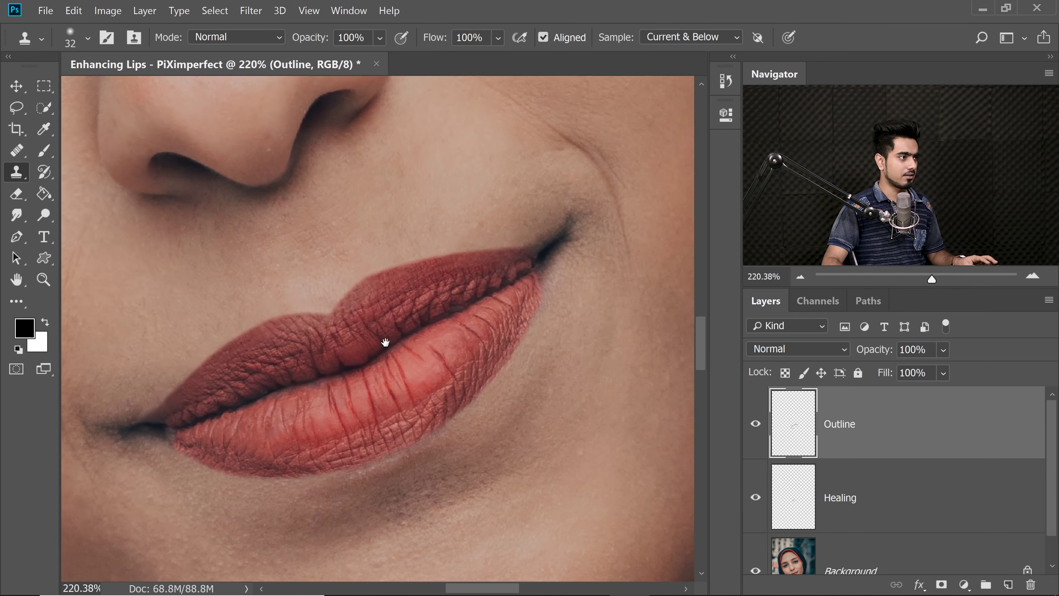
scroll(517, 321, "up", 5)
left_click_drag(517, 321, 376, 443)
scroll(279, 372, "down", 4)
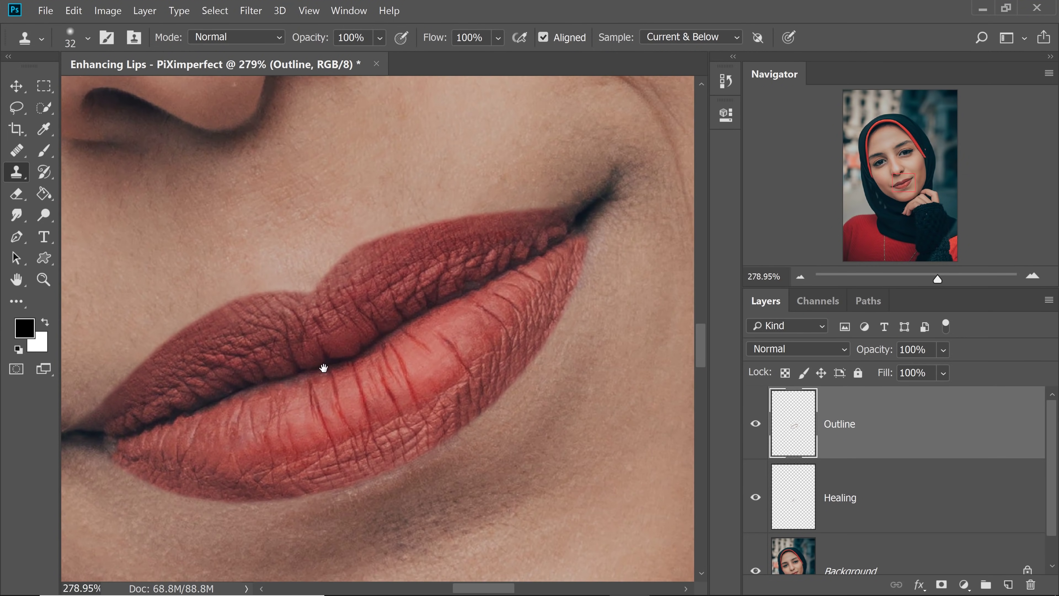
key("ctrl+h")
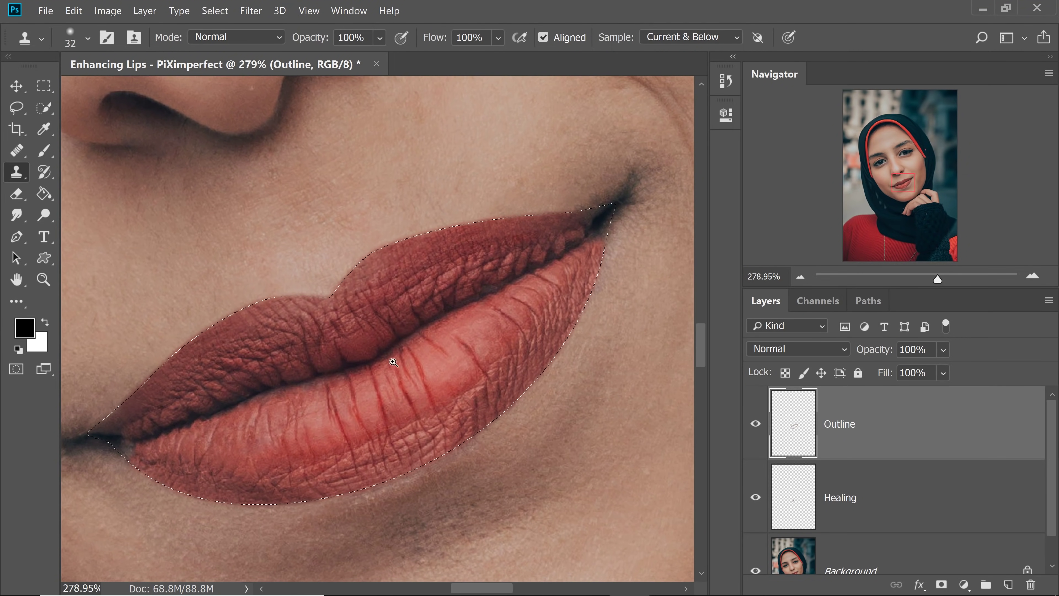
scroll(365, 365, "down", 1)
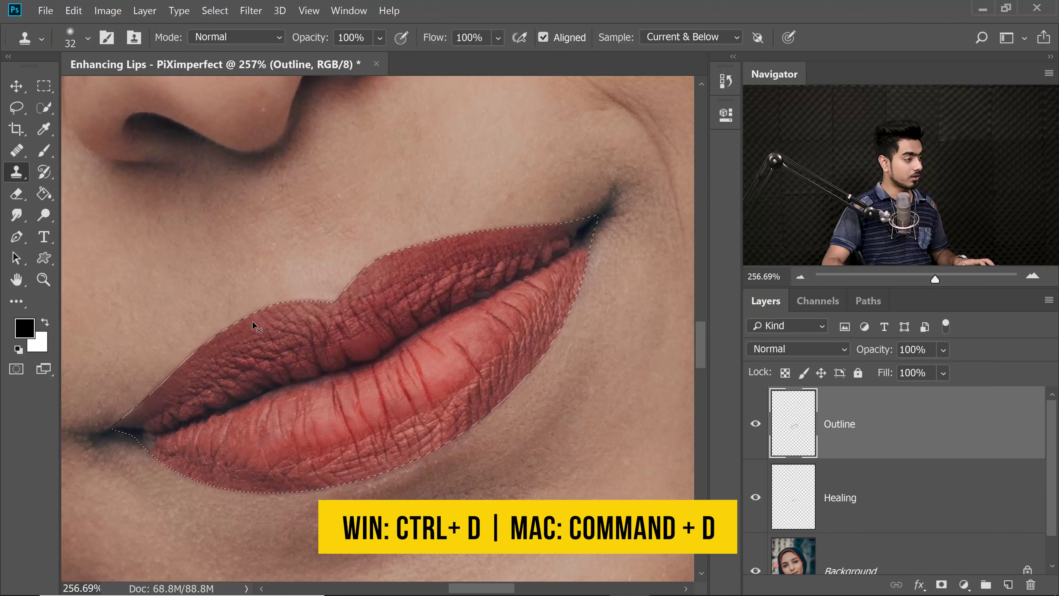
- Deselect the lips and compare the retouched portrait with the original by toggling the visibility of every layer except Background
key("ctrl+d")
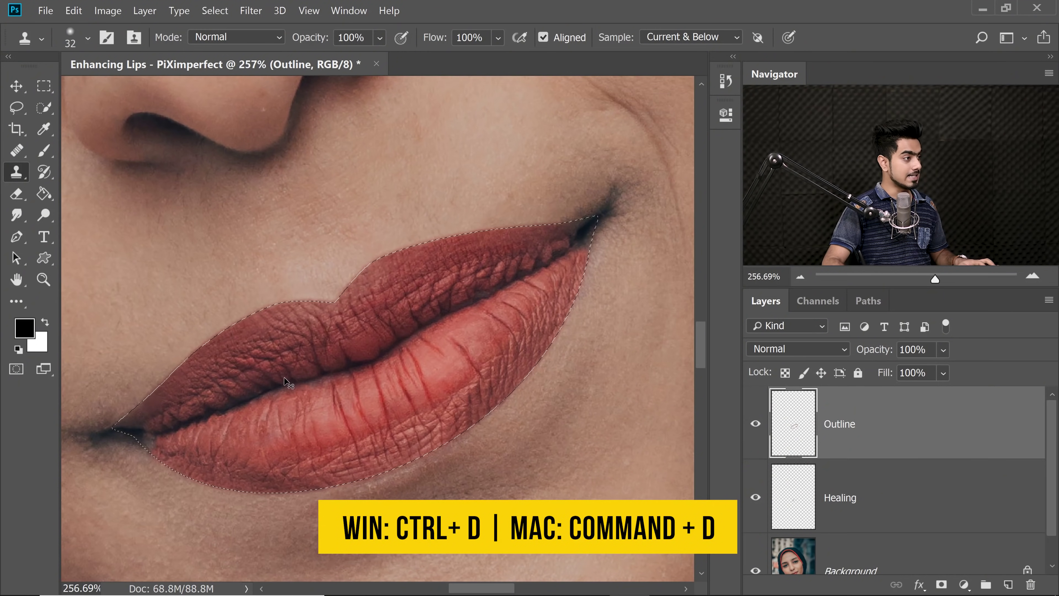
scroll(335, 361, "down", 5)
scroll(338, 348, "down", 2)
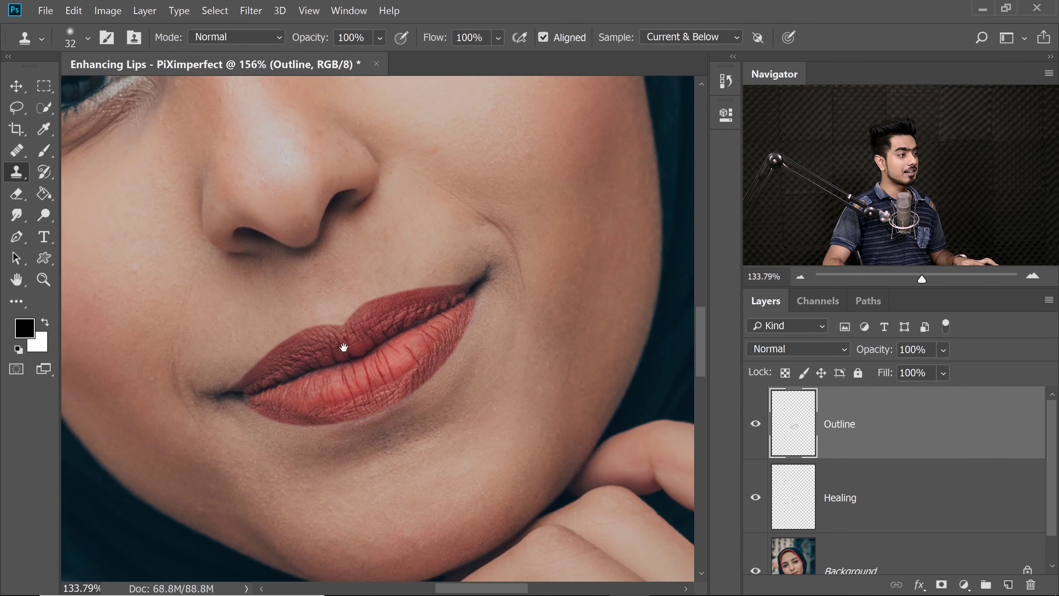
scroll(402, 337, "down", 1)
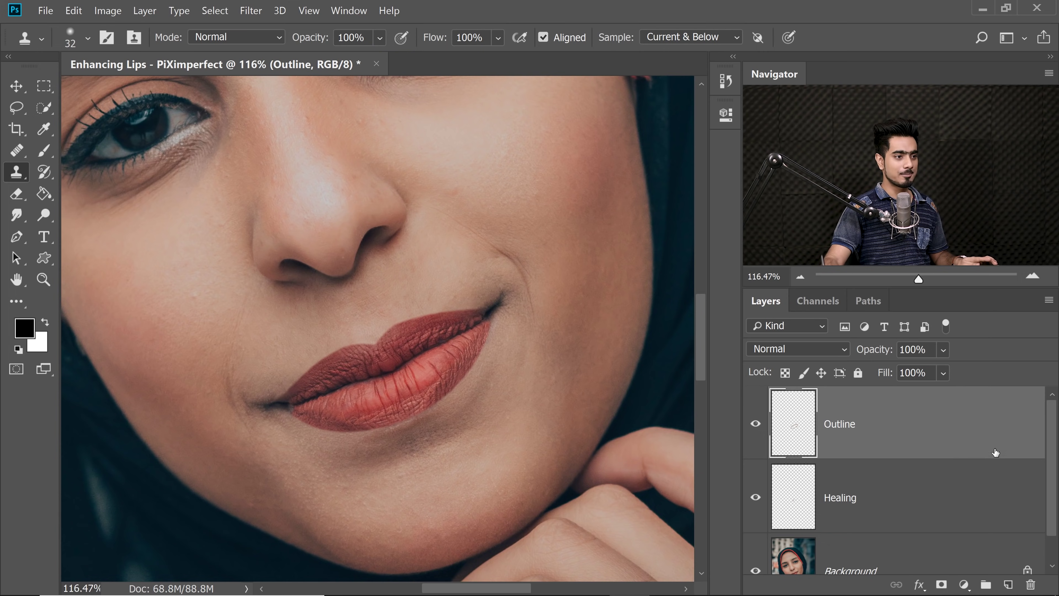
scroll(551, 327, "down", 3)
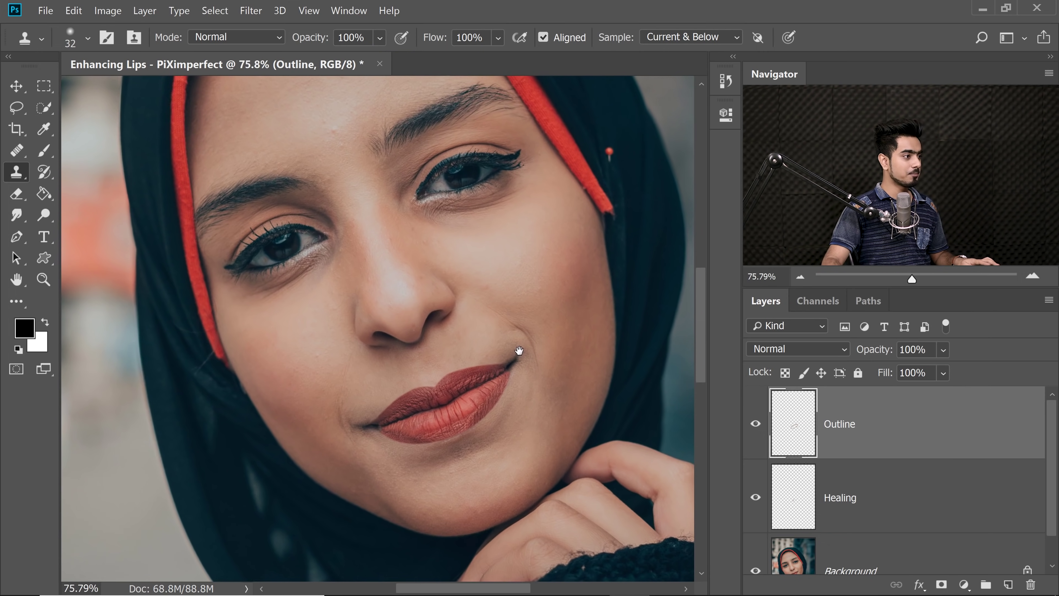
scroll(1039, 471, "down", 1)
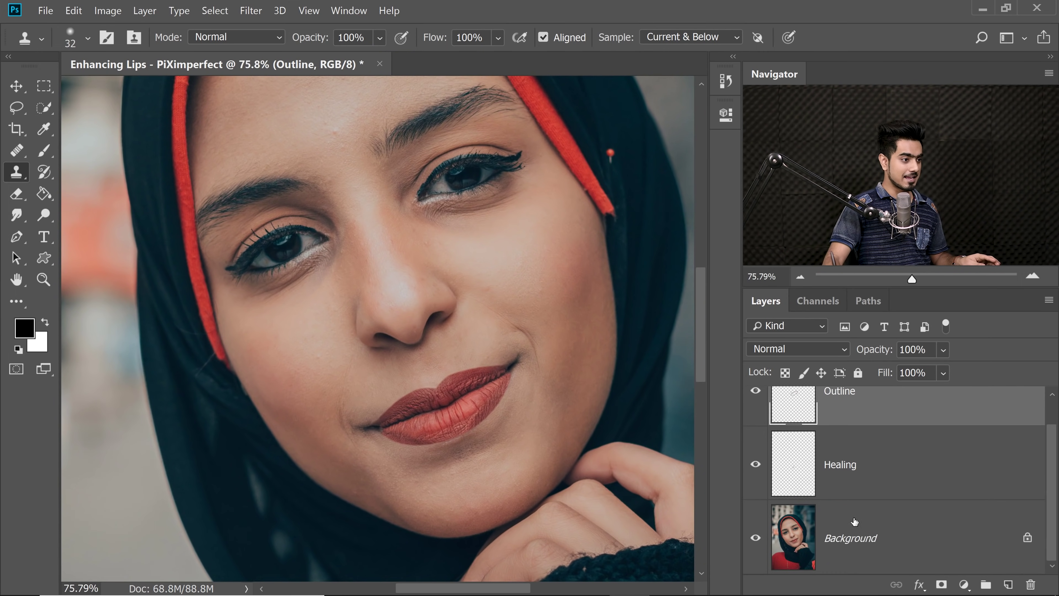
left_click(755, 541, "alt")
left_click(754, 542, "alt")
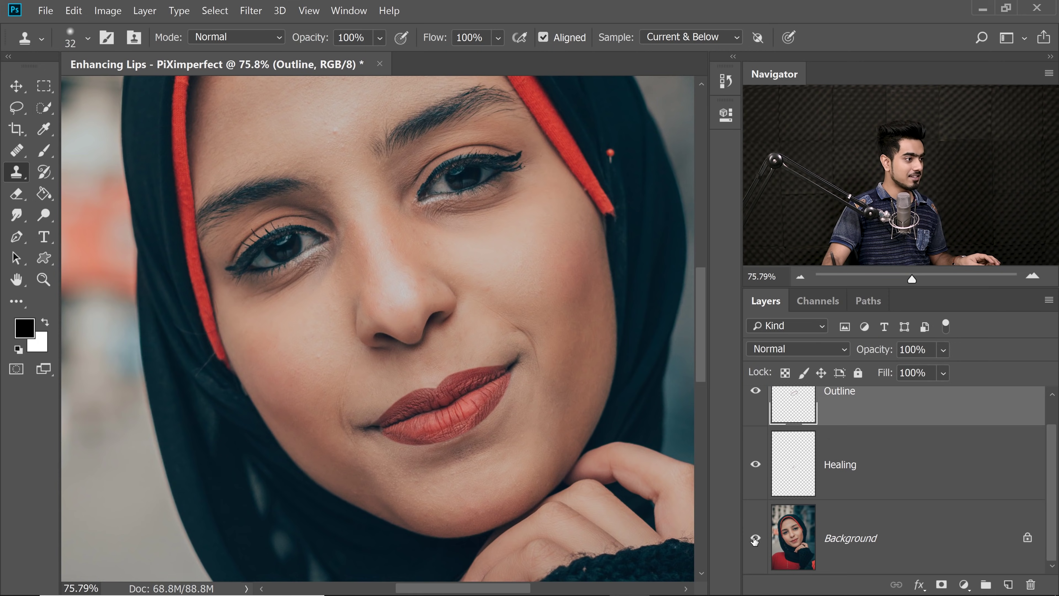
left_click(754, 541, "alt")
left_click(755, 542, "alt")
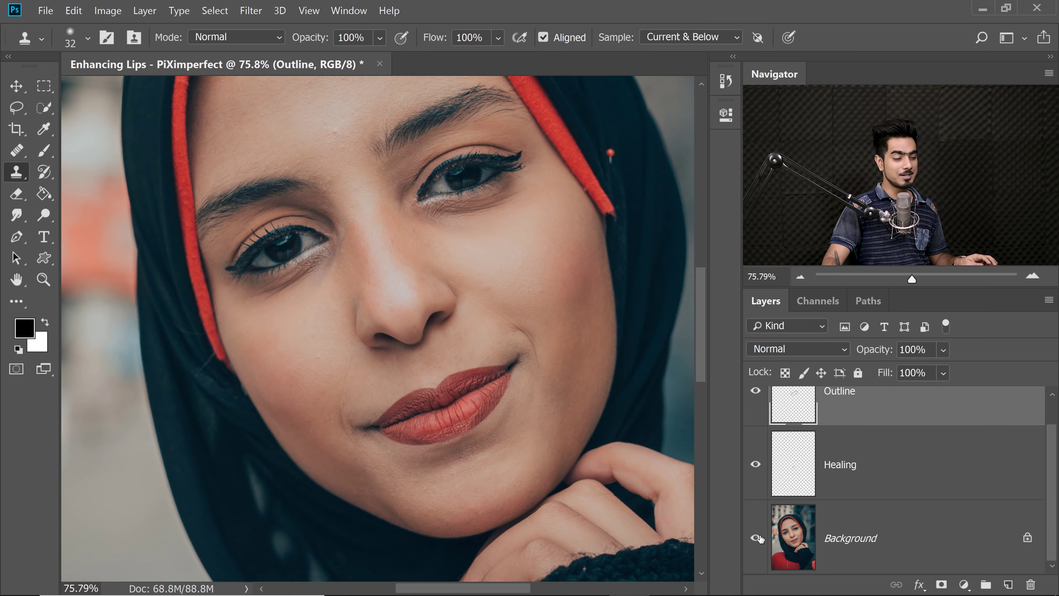
left_click_drag(468, 395, 485, 395)
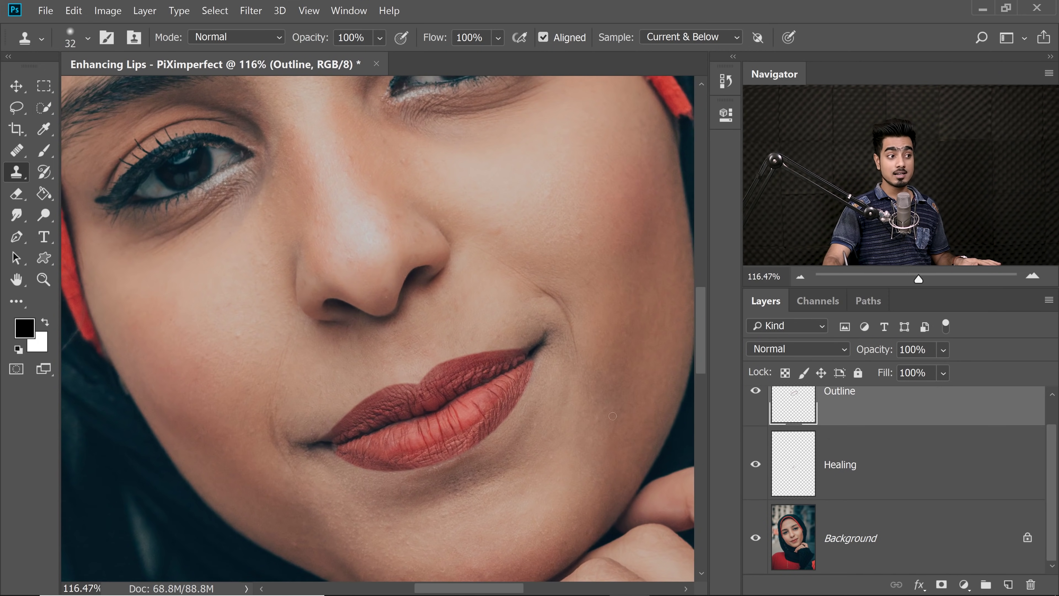
- Lower the Outline layer's opacity to 65%
scroll(971, 430, "up", 1)
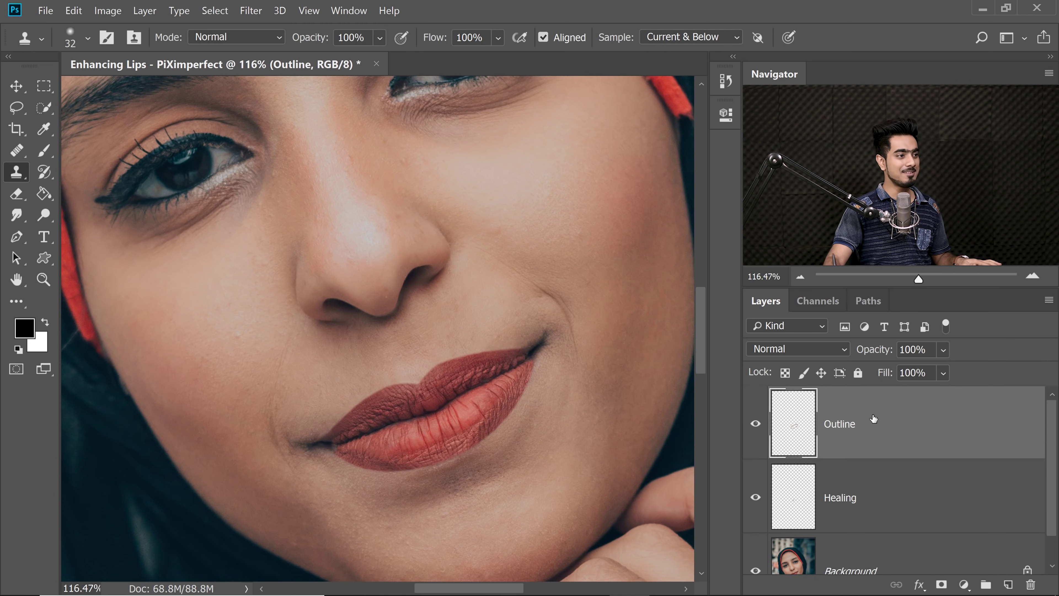
left_click_drag(877, 350, 807, 347)
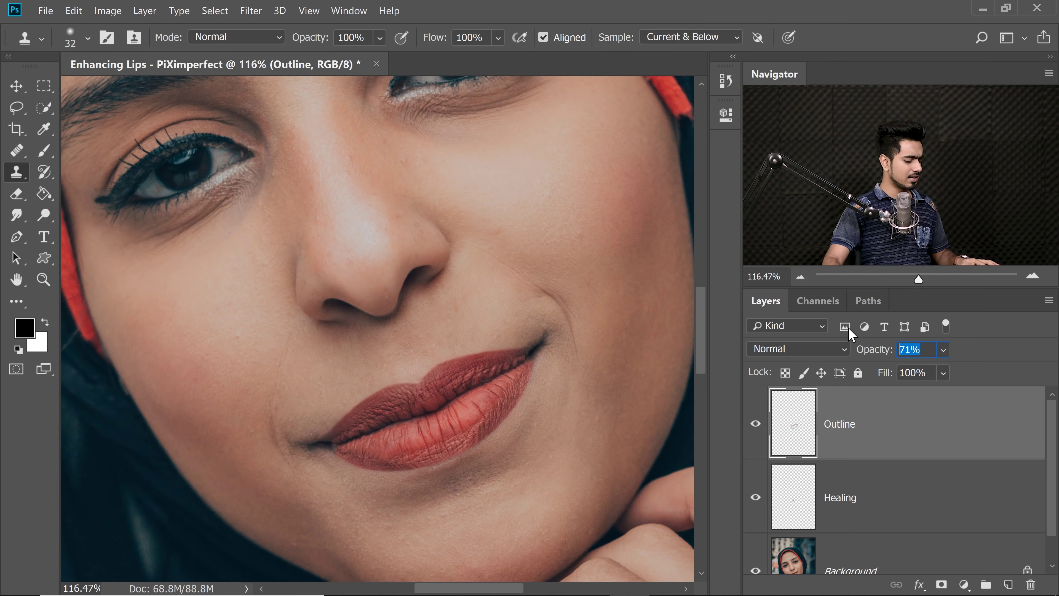
type("70")
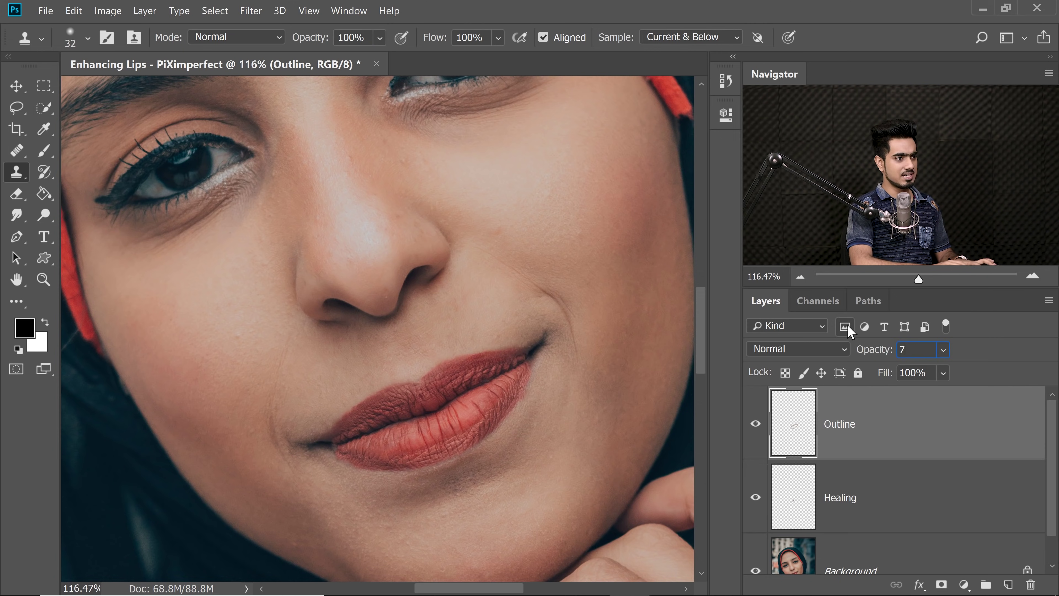
key("Return")
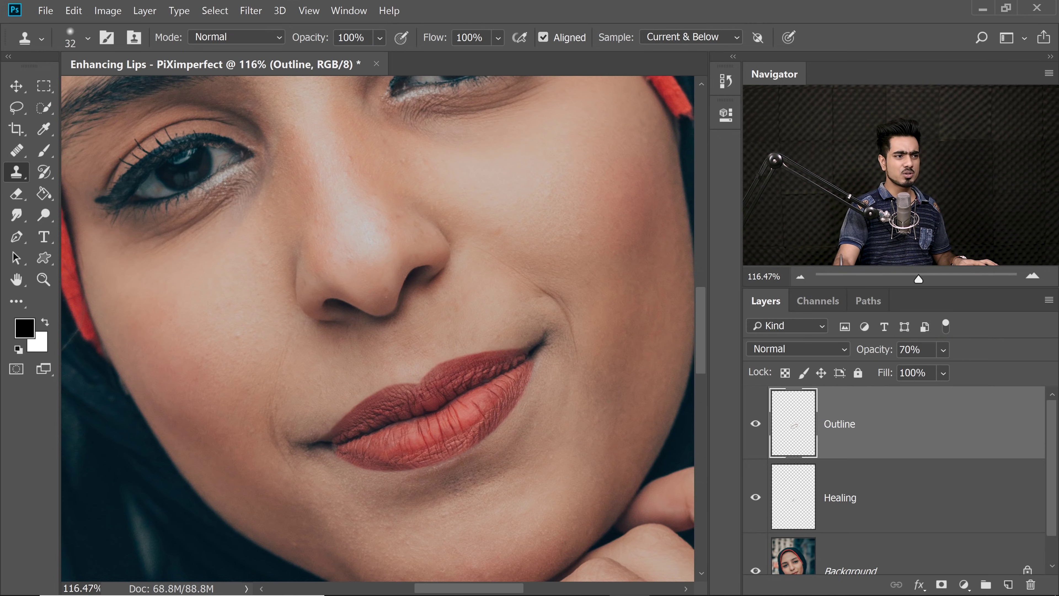
type("65")
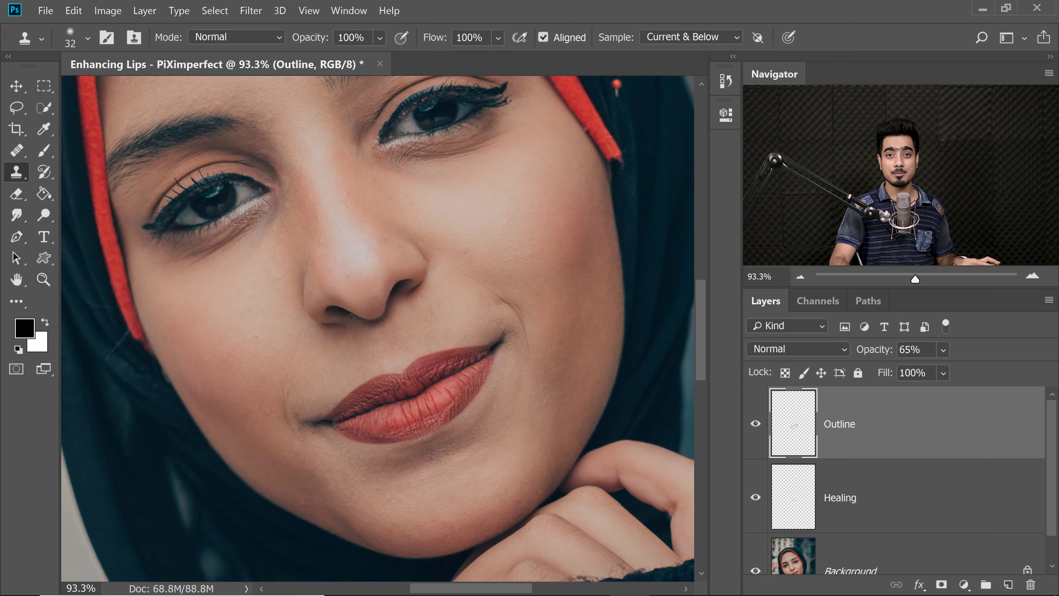
- Add a new layer above Outline and paint a white highlight along the cupid's bow with a 29 px brush
left_click_drag(413, 371, 450, 383)
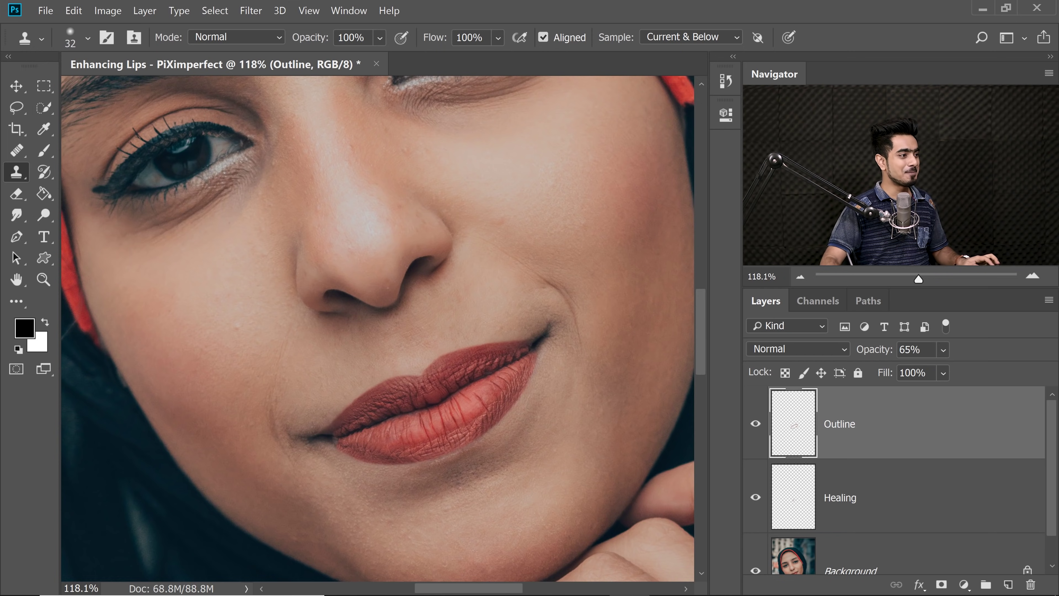
scroll(444, 385, "up", 1)
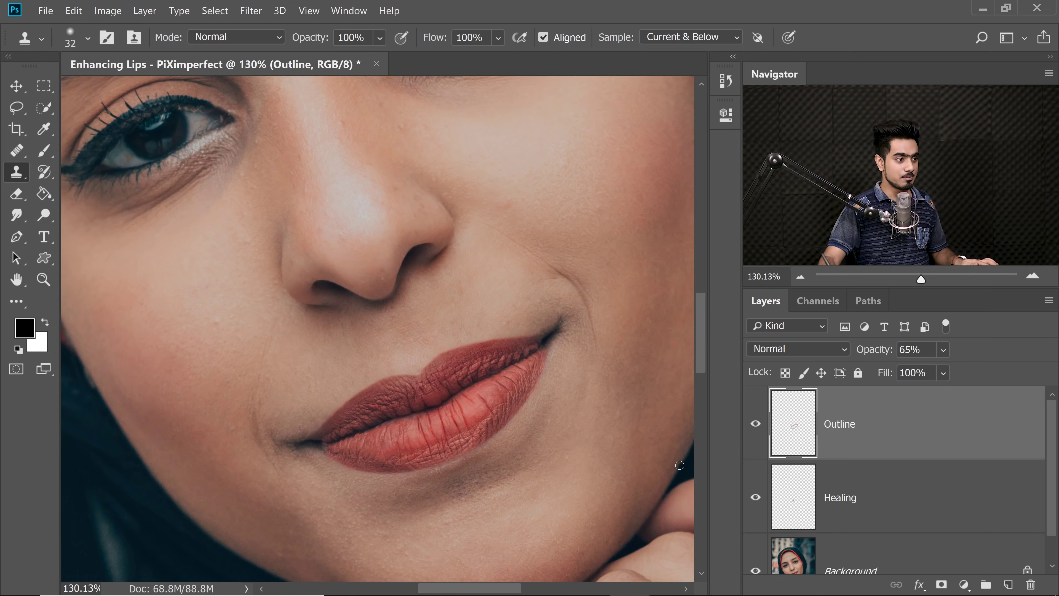
left_click(1008, 585)
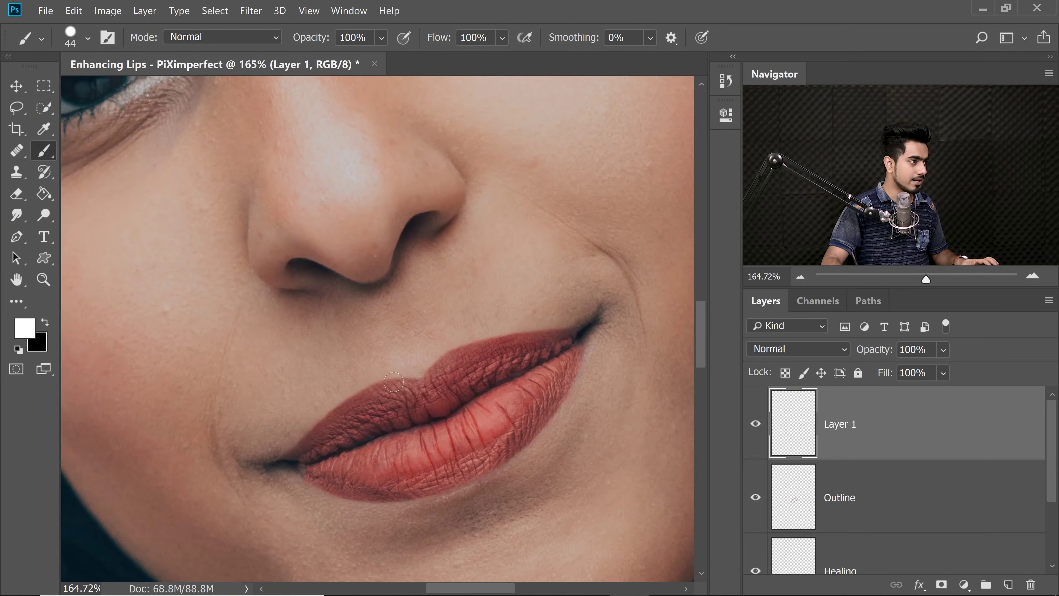
mouse_move(395, 384)
left_mouse_down()
mouse_move(328, 405)
mouse_move(490, 333)
left_mouse_up()
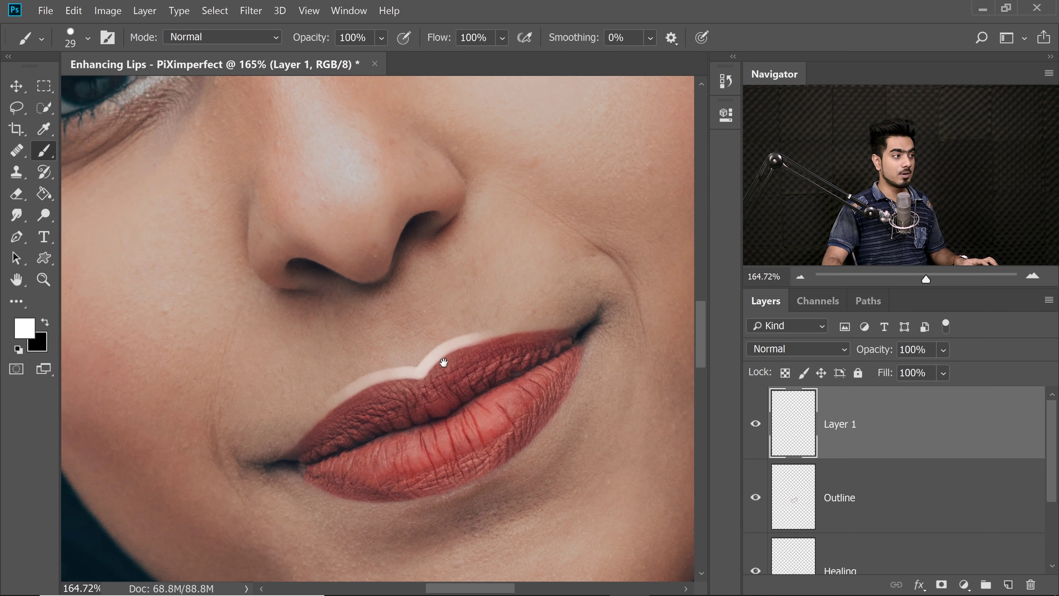
- Try white strokes above the cupid's bow and an arrow marking the light direction on the cheek, and undo them
left_click_drag(443, 362, 440, 378)
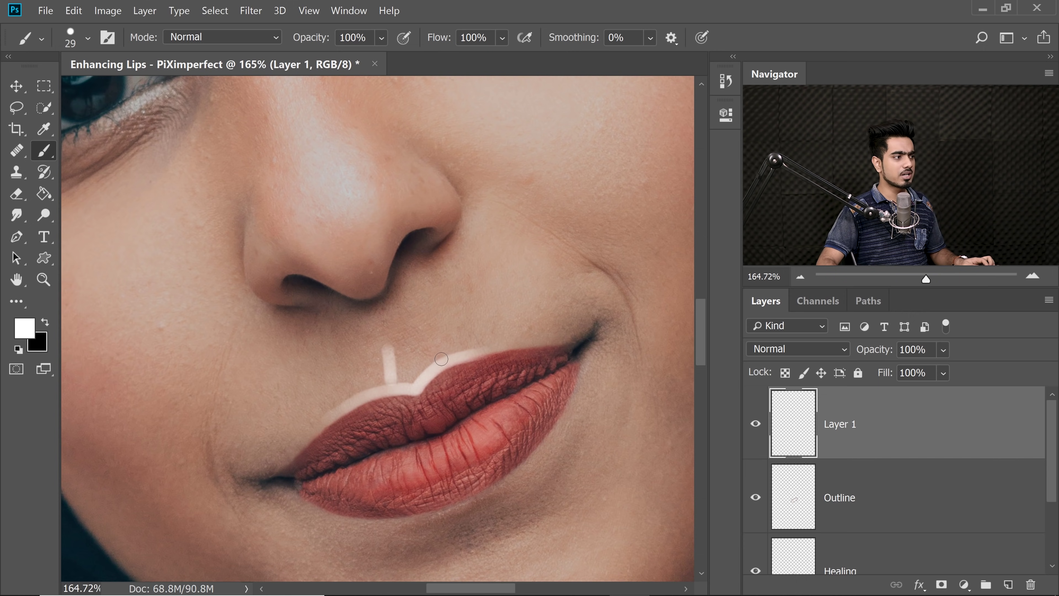
key("ctrl+z")
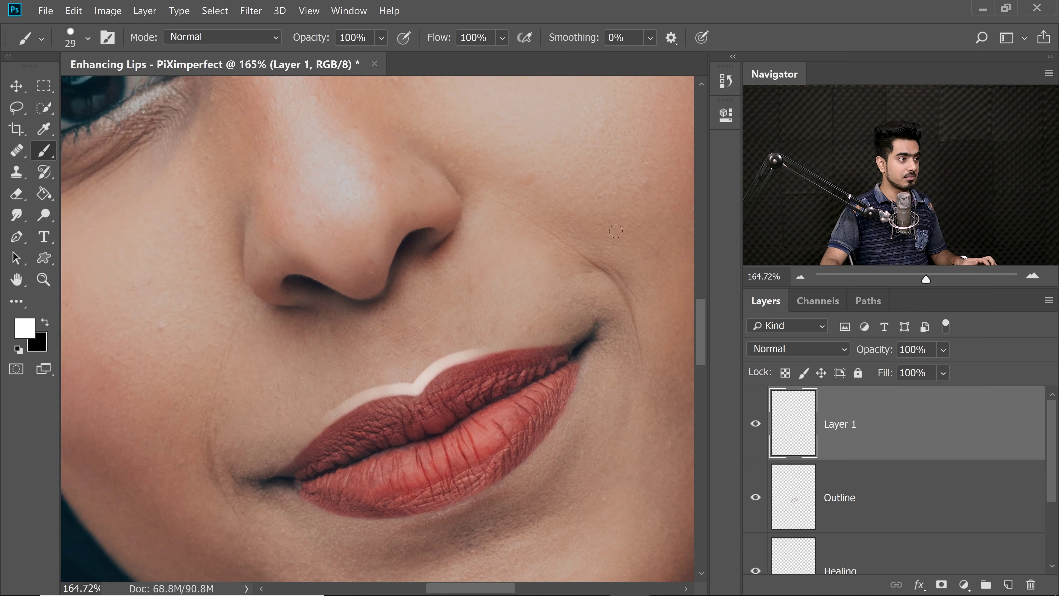
mouse_move(622, 229)
left_mouse_down()
mouse_move(550, 274)
mouse_move(595, 276)
left_mouse_up()
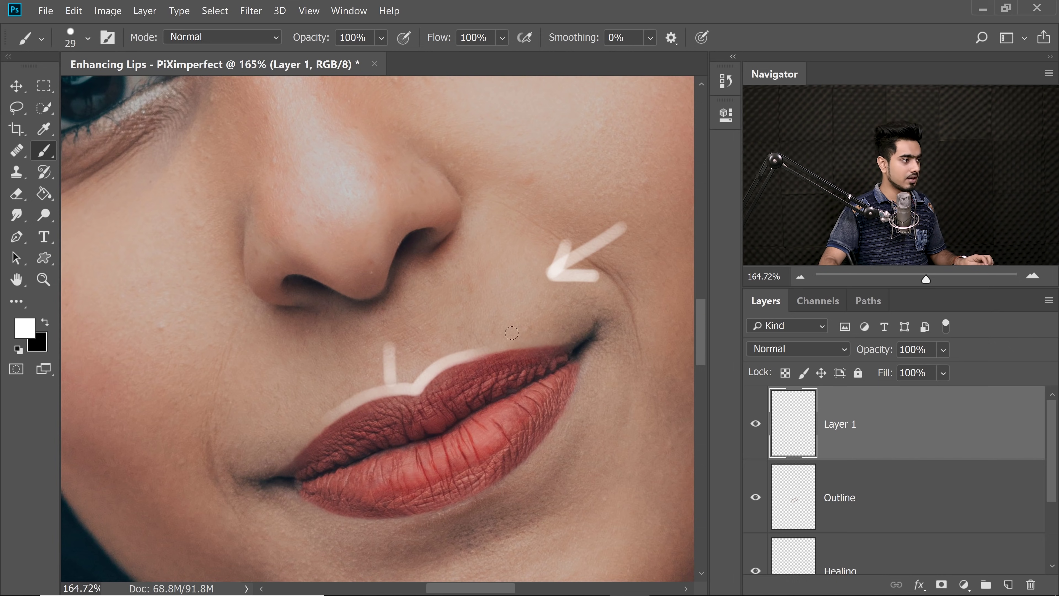
left_click_drag(440, 336, 470, 345)
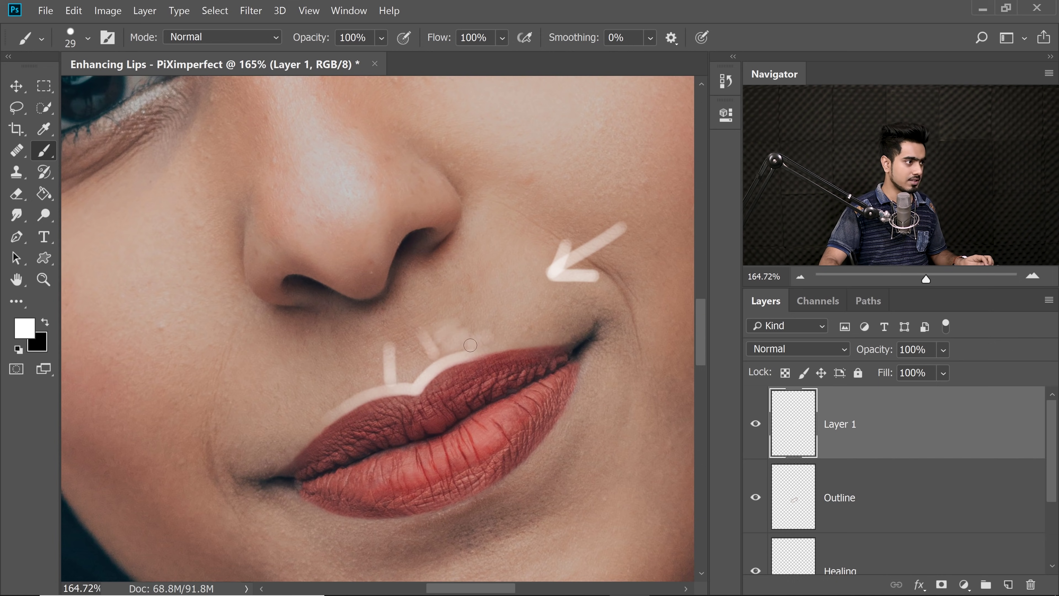
key("ctrl+z")
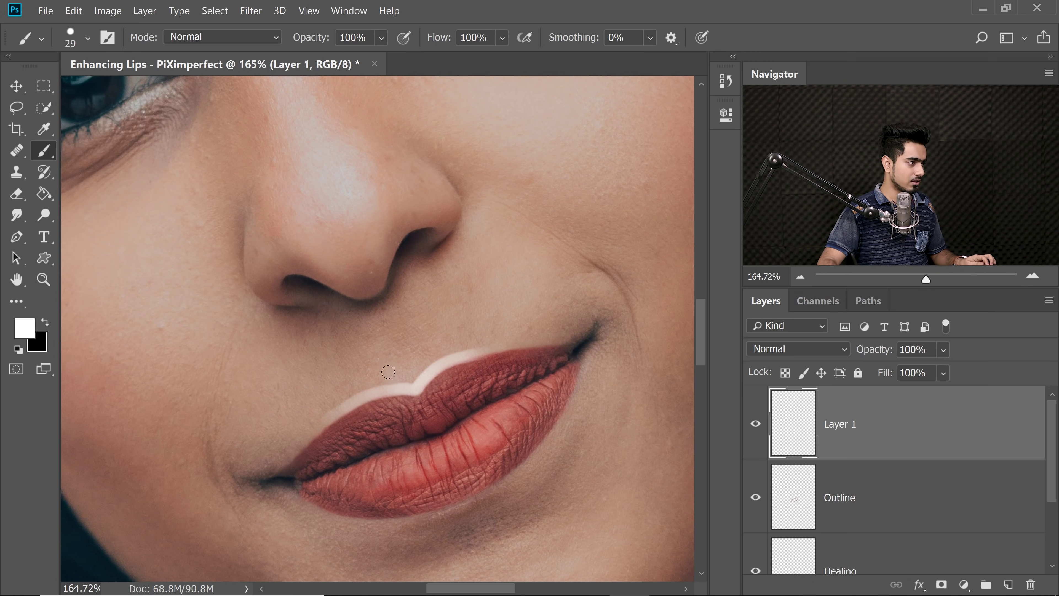
- Paint a faint white vertical stroke above the cupid's bow's left peak and a white highlight across the middle of the lower lip
scroll(442, 402, "down", 1)
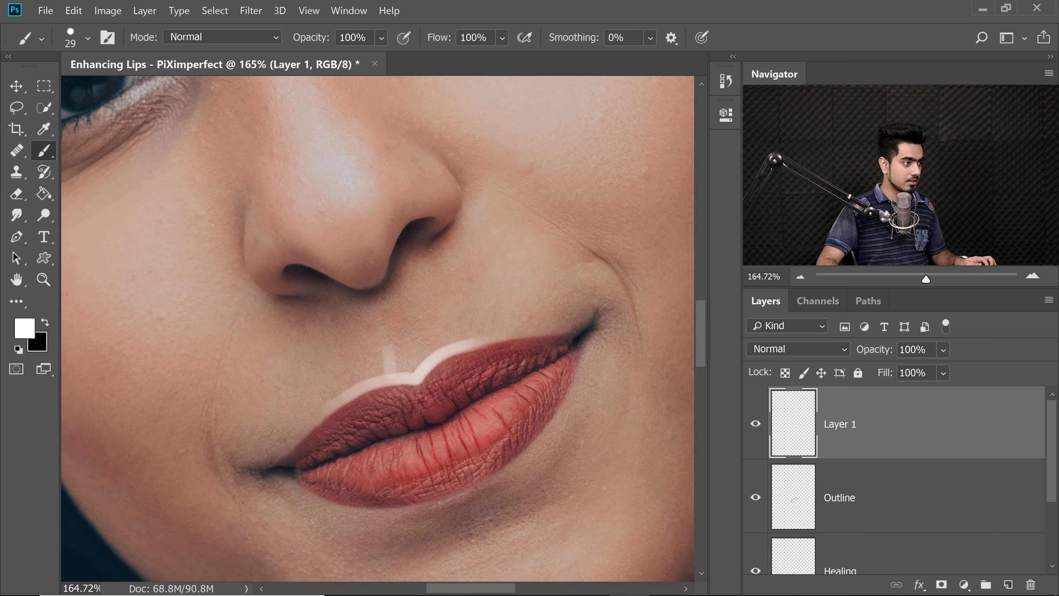
left_click_drag(407, 458, 484, 423)
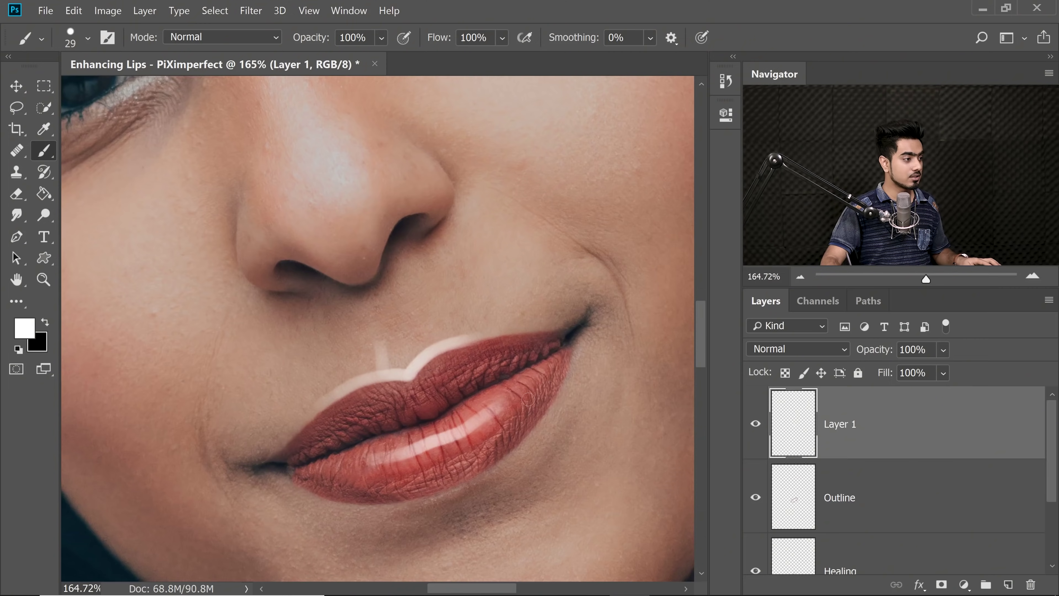
scroll(485, 421, "down", 1)
scroll(485, 421, "right", 1)
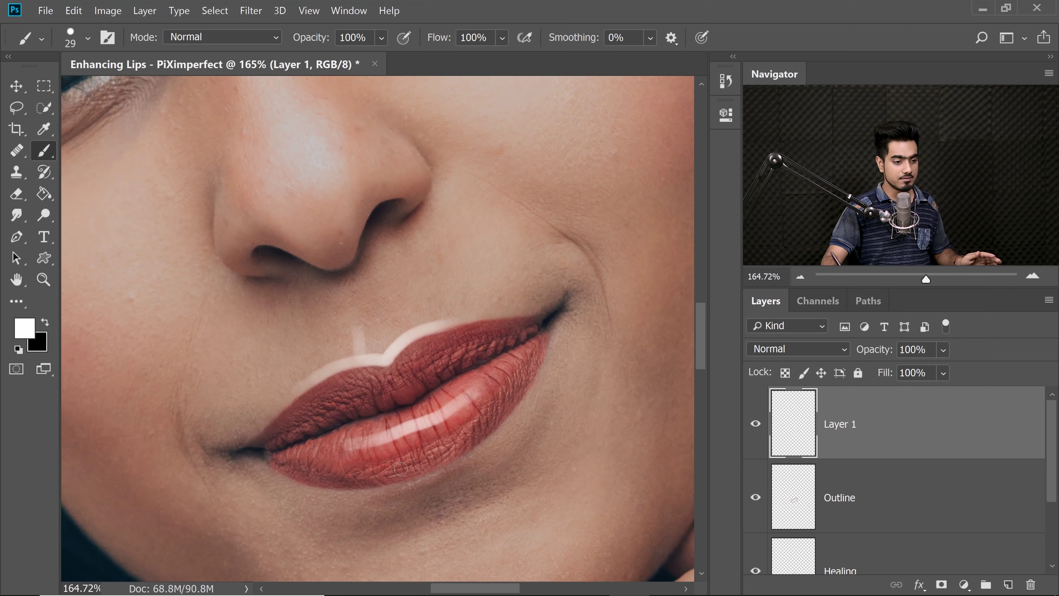
scroll(455, 451, "down", 1)
scroll(455, 451, "left", 1)
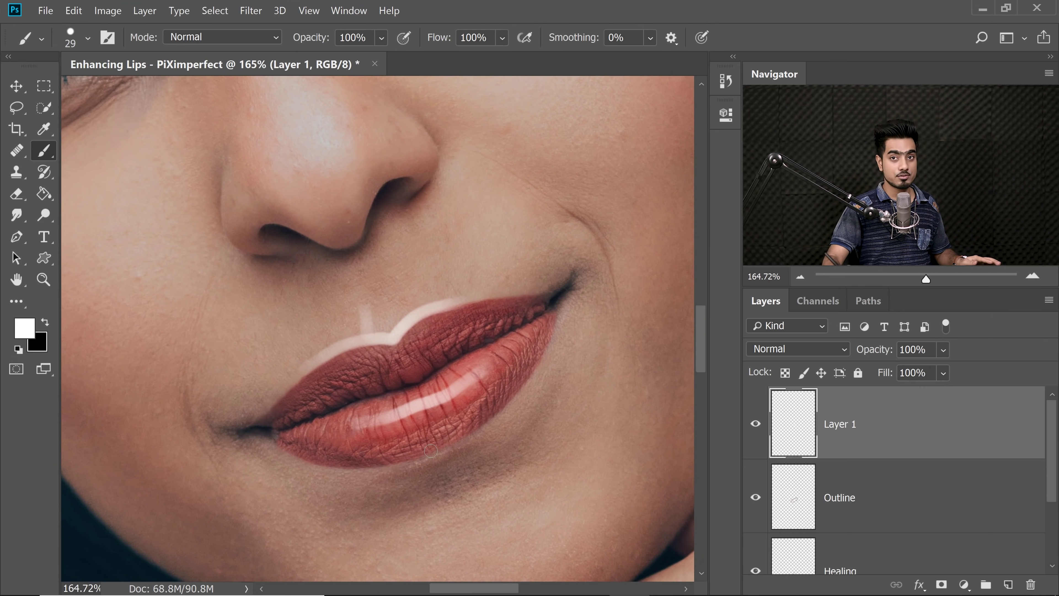
scroll(457, 399, "down", 1)
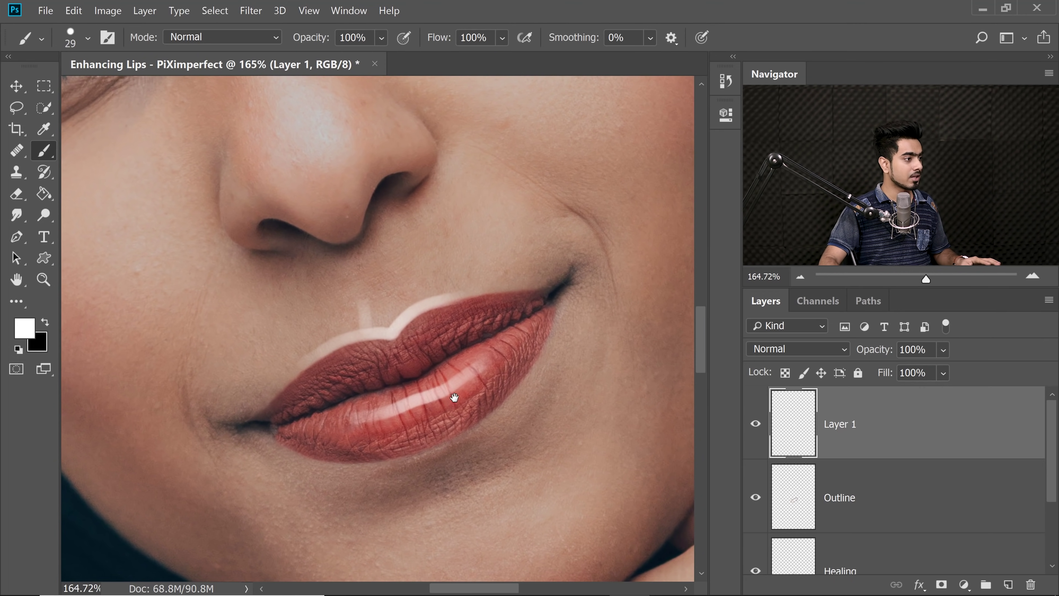
left_click_drag(472, 418, 459, 380)
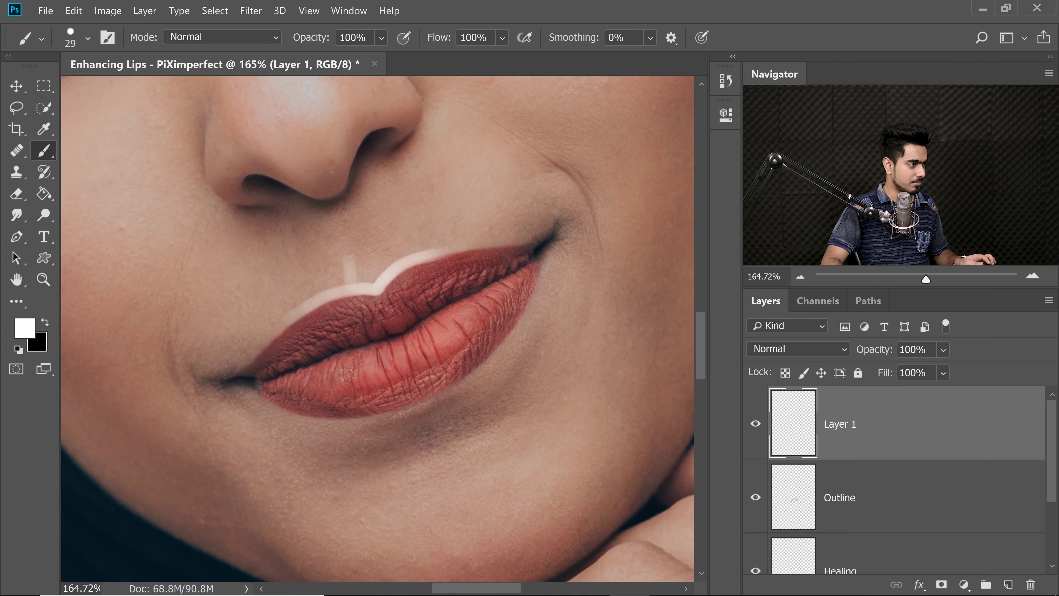
mouse_move(351, 375)
left_mouse_down()
mouse_move(400, 363)
mouse_move(480, 308)
left_mouse_up()
left_click_drag(453, 419, 443, 412)
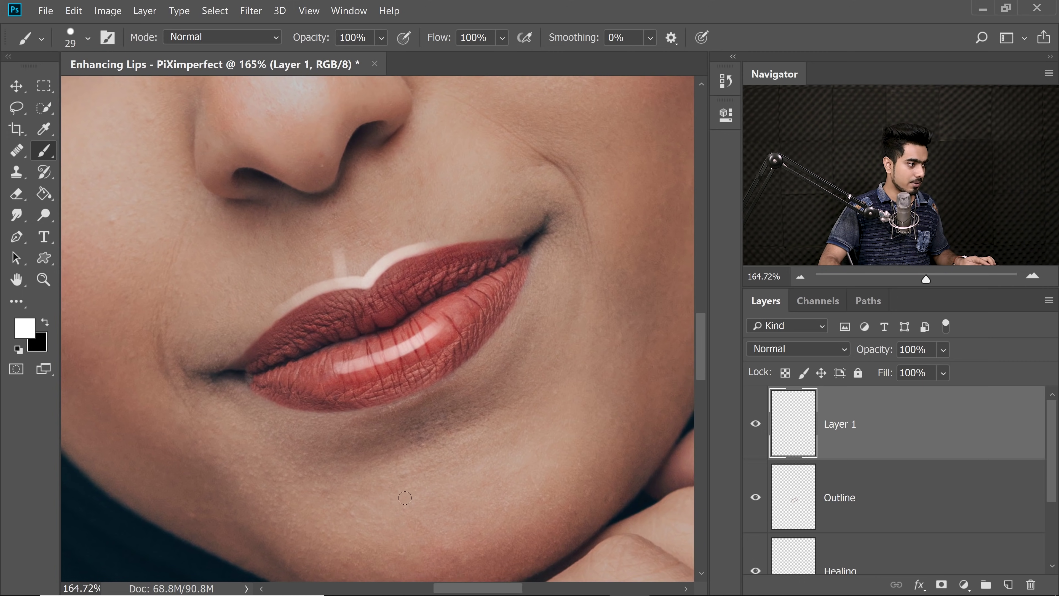
- Paint a curved white highlight on the chin below the lower lip
mouse_move(404, 498)
left_mouse_down()
mouse_move(448, 468)
mouse_move(507, 452)
left_mouse_up()
scroll(461, 414, "down", 2)
scroll(439, 416, "up", 2)
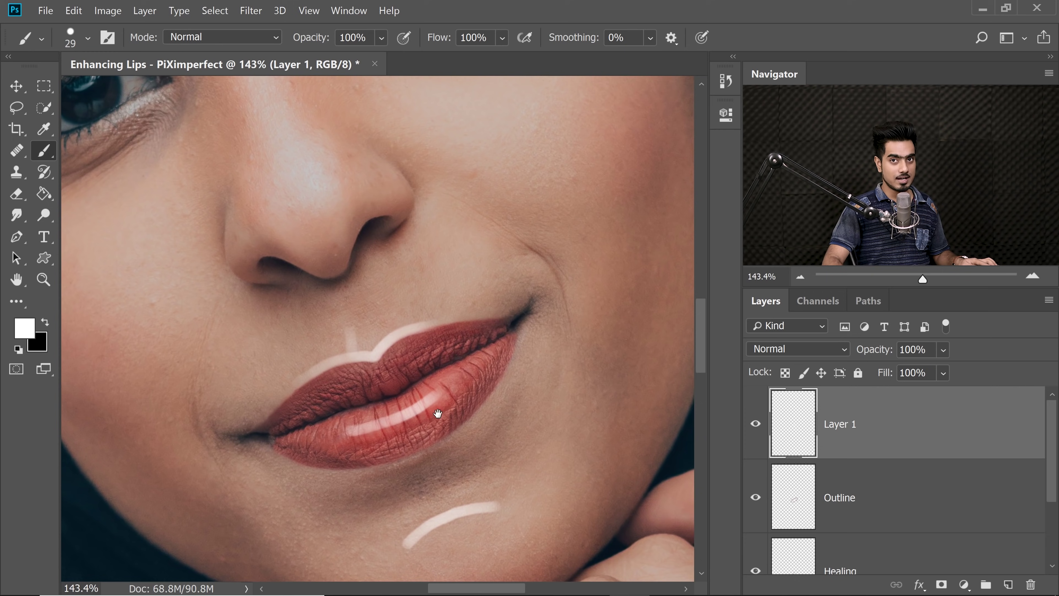
scroll(365, 387, "up", 1)
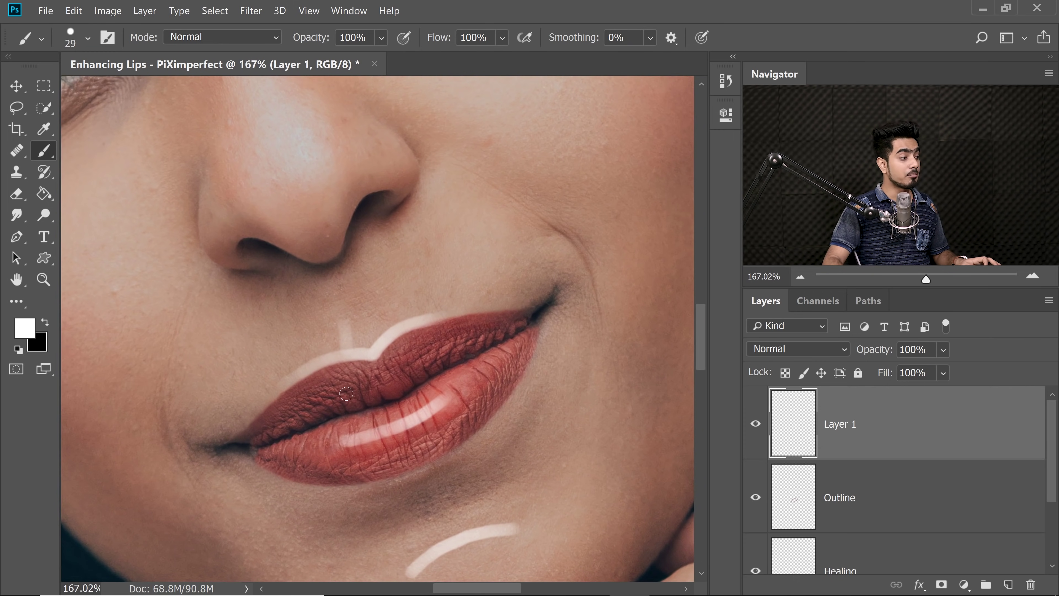
- Switch the brush color to black and paint shadows between the lips, along the lower lip's bottom edge and beneath the lower lip
key("x")
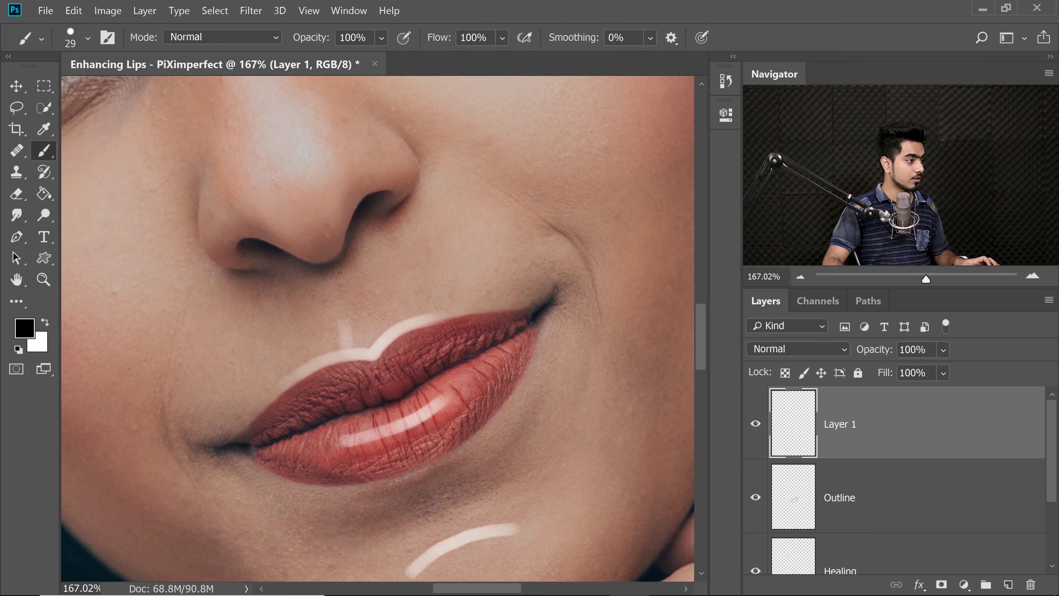
left_click_drag(332, 405, 441, 362)
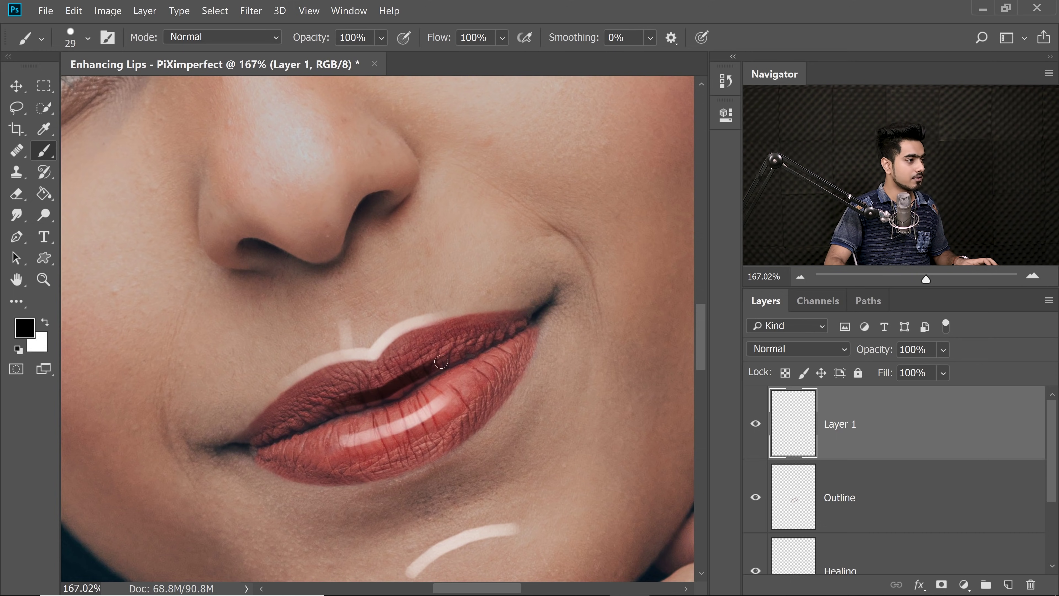
left_click_drag(369, 474, 455, 434)
left_click_drag(375, 494, 476, 455)
- Rename the layer with the highlight and shadow strokes as Demo and hide it
key("ctrl+1")
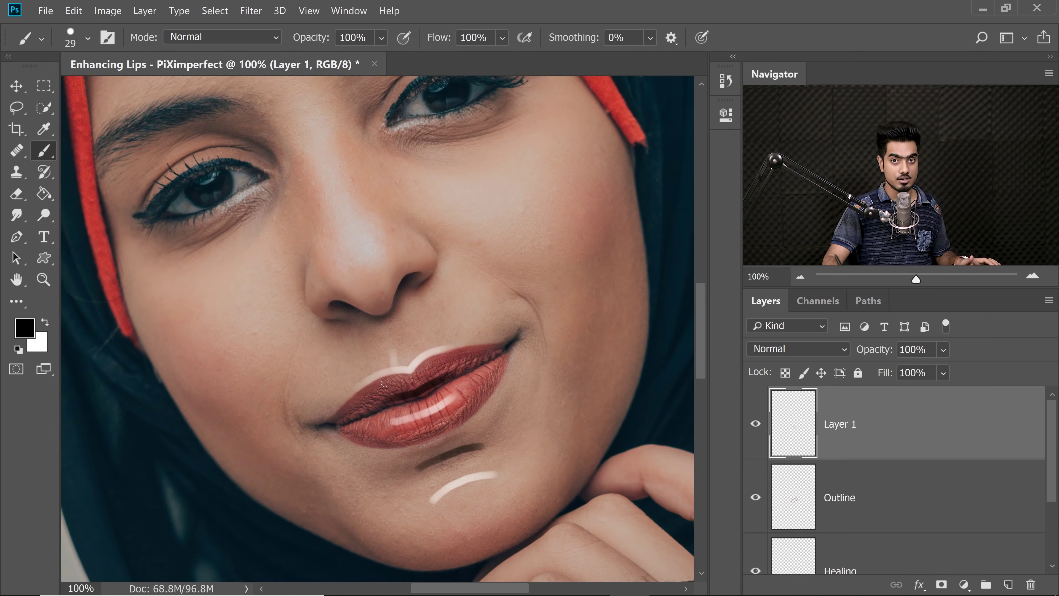
double_click(841, 426)
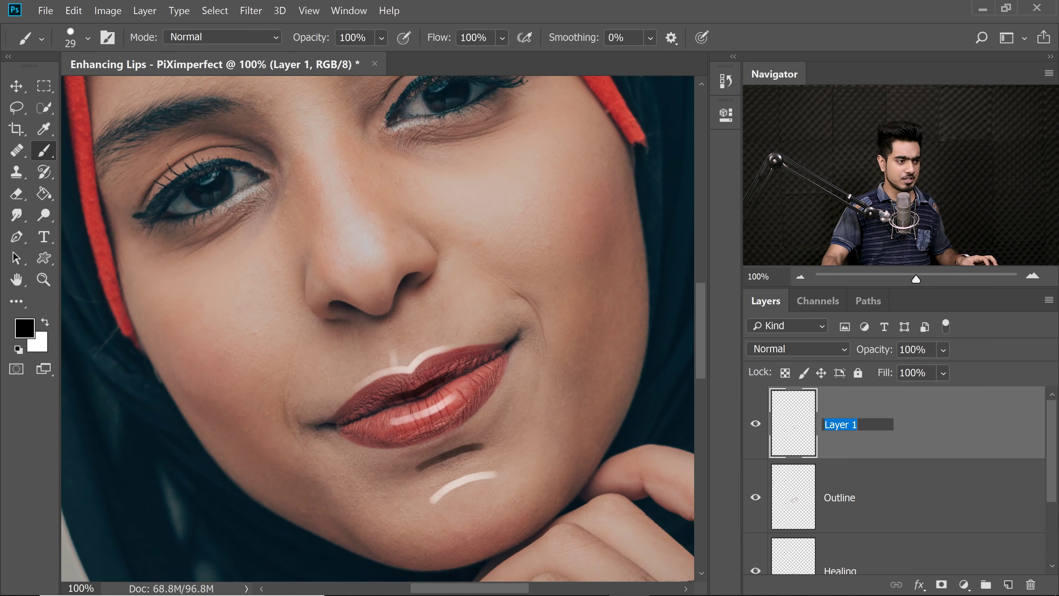
type("Dem")
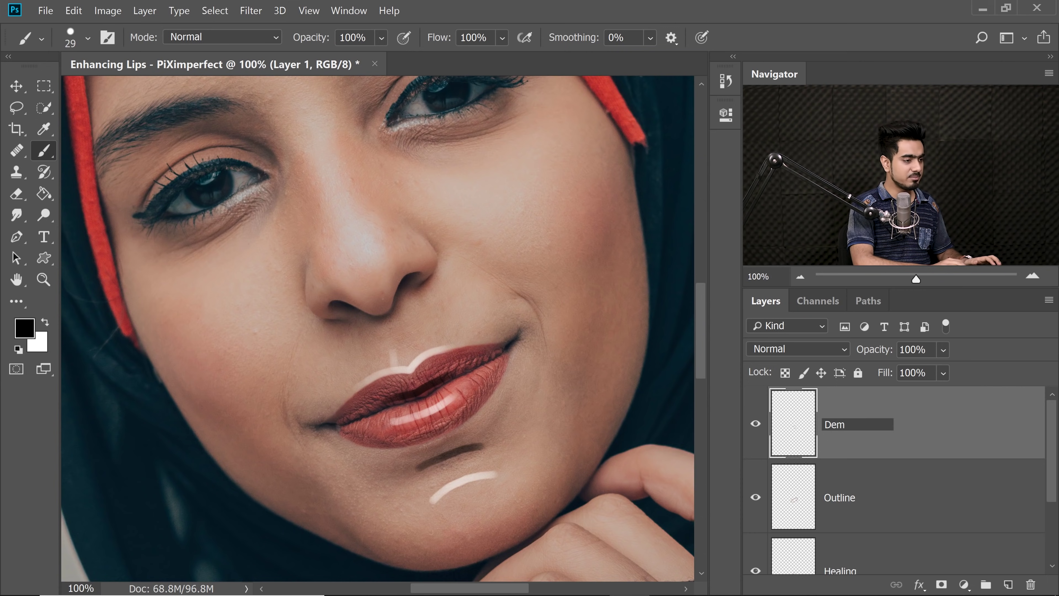
type("o")
key("Return")
left_click(756, 424)
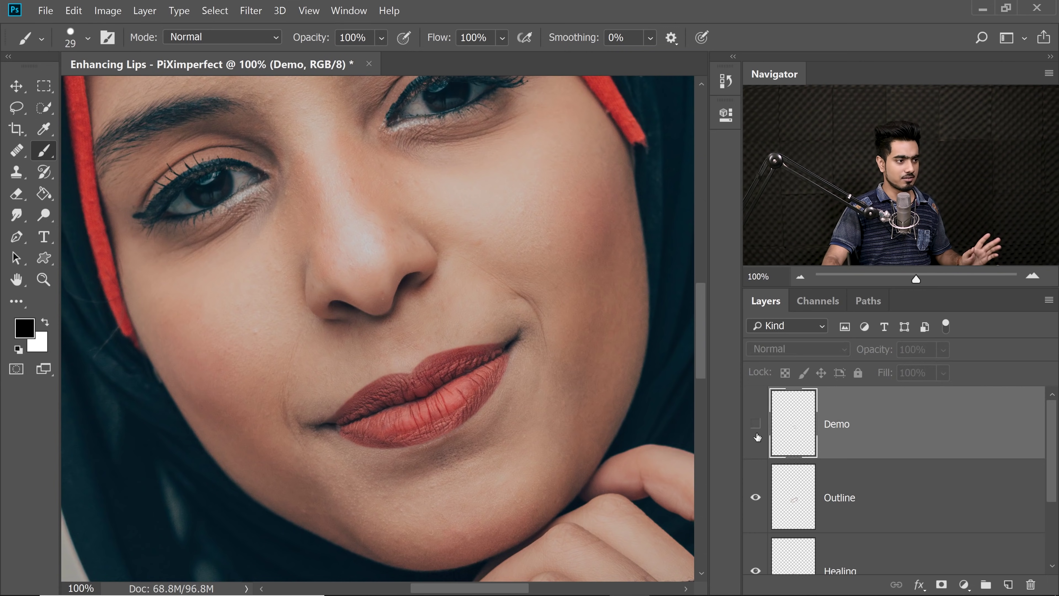
- Add a Curves adjustment layer above the Outline layer, raise its midtones to brighten the image, and invert its mask to black
left_click(859, 476)
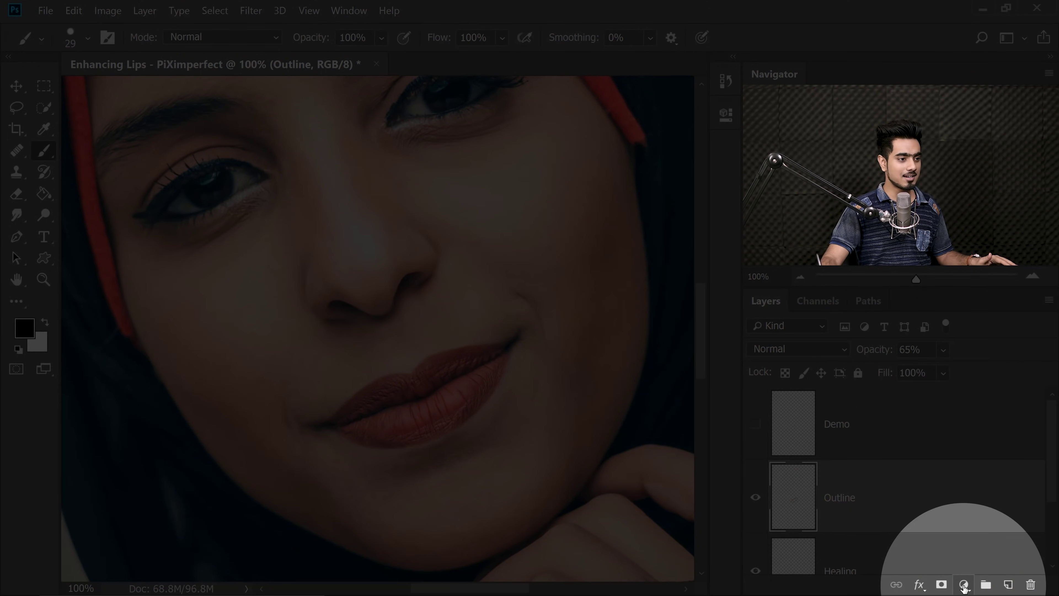
left_click(964, 585)
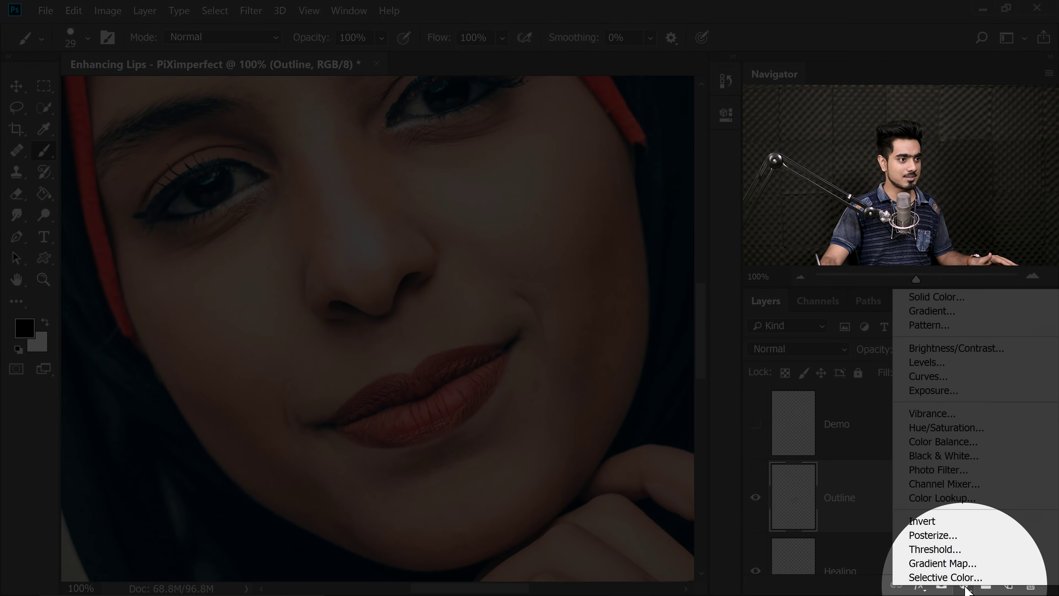
left_click(955, 376)
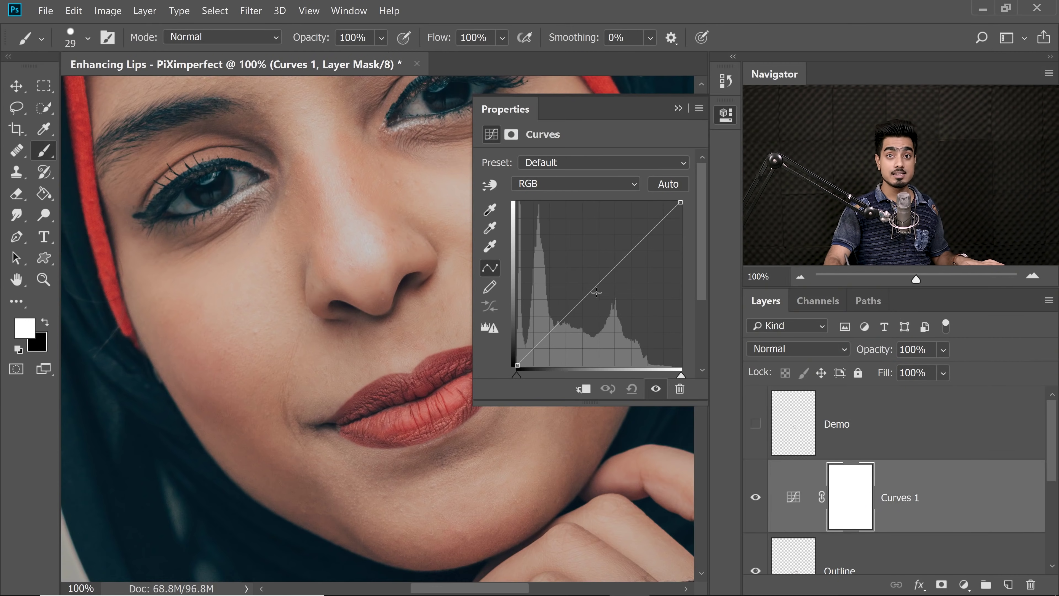
left_click(599, 284)
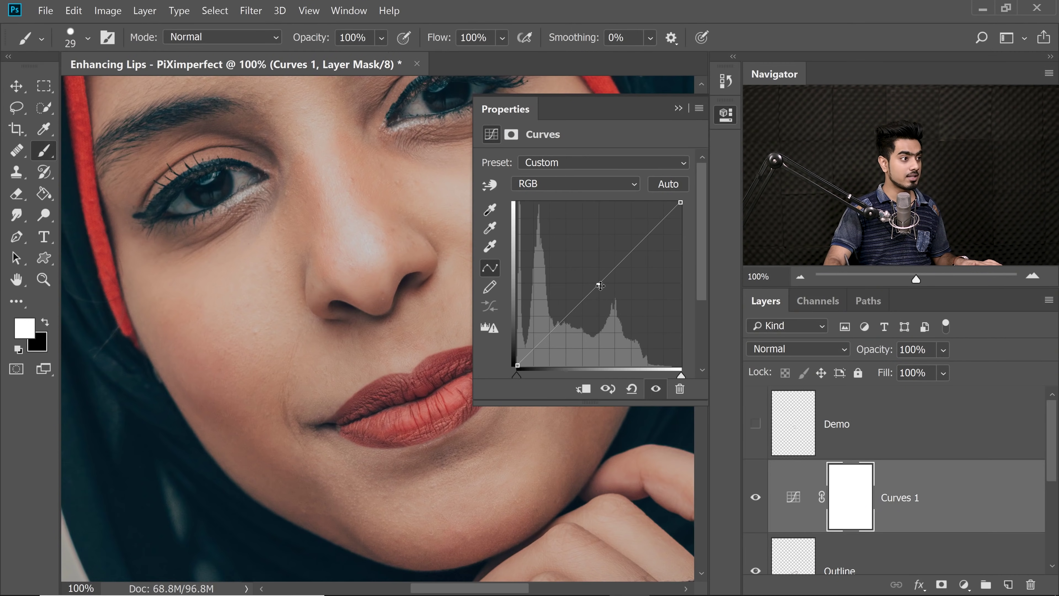
left_click_drag(599, 285, 580, 247)
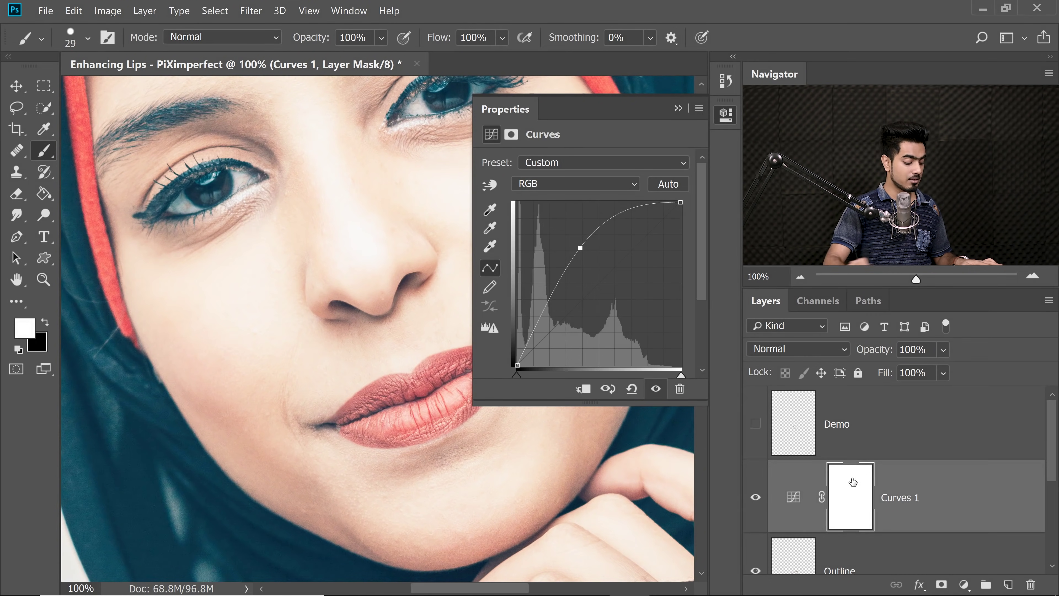
key("ctrl+i")
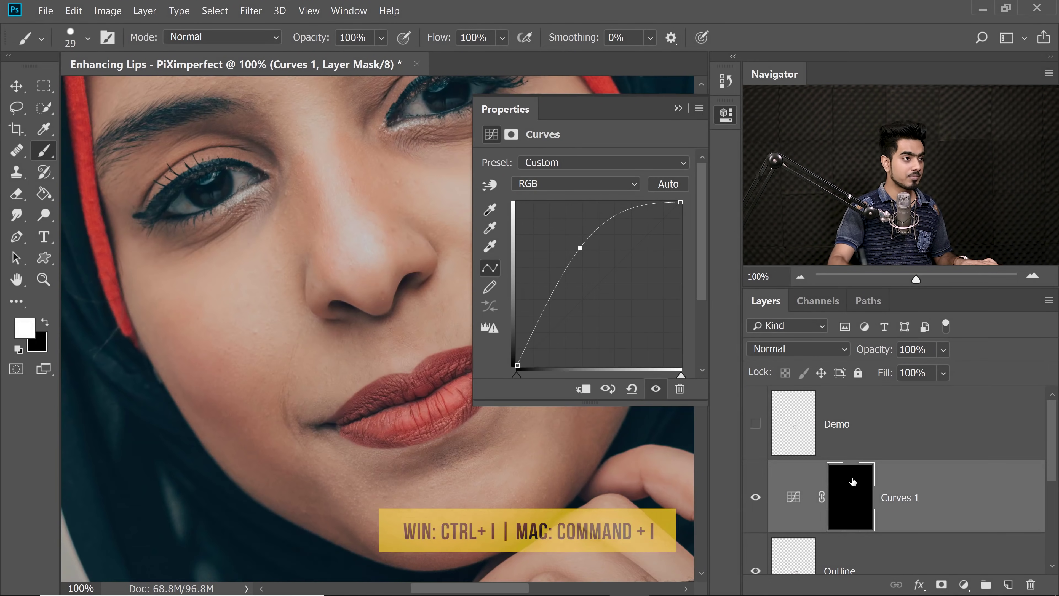
left_click(678, 108)
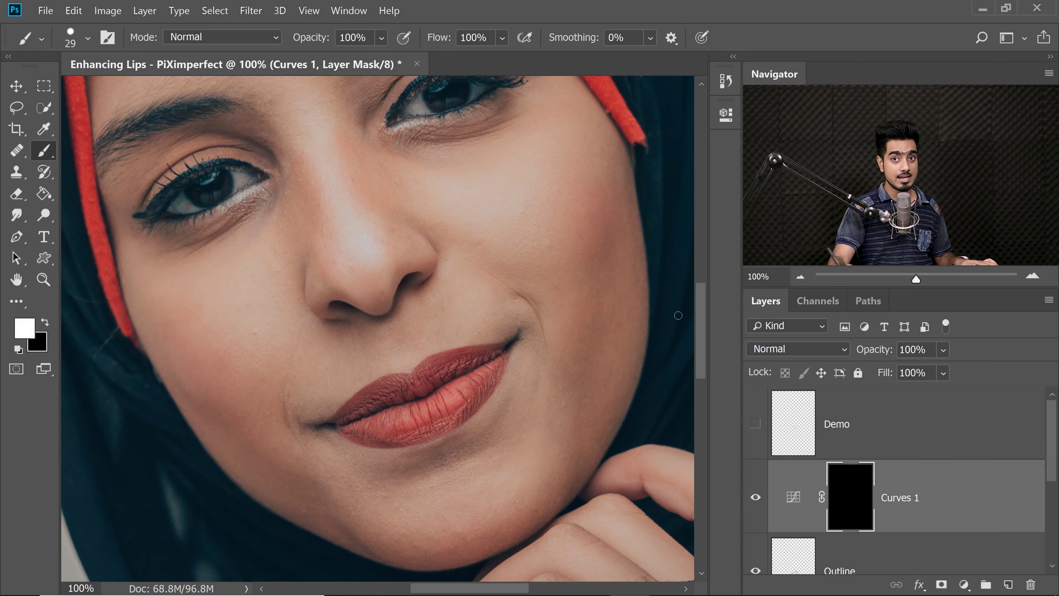
- Choose the Soft Round brush from the General Brushes presets
left_click(88, 38)
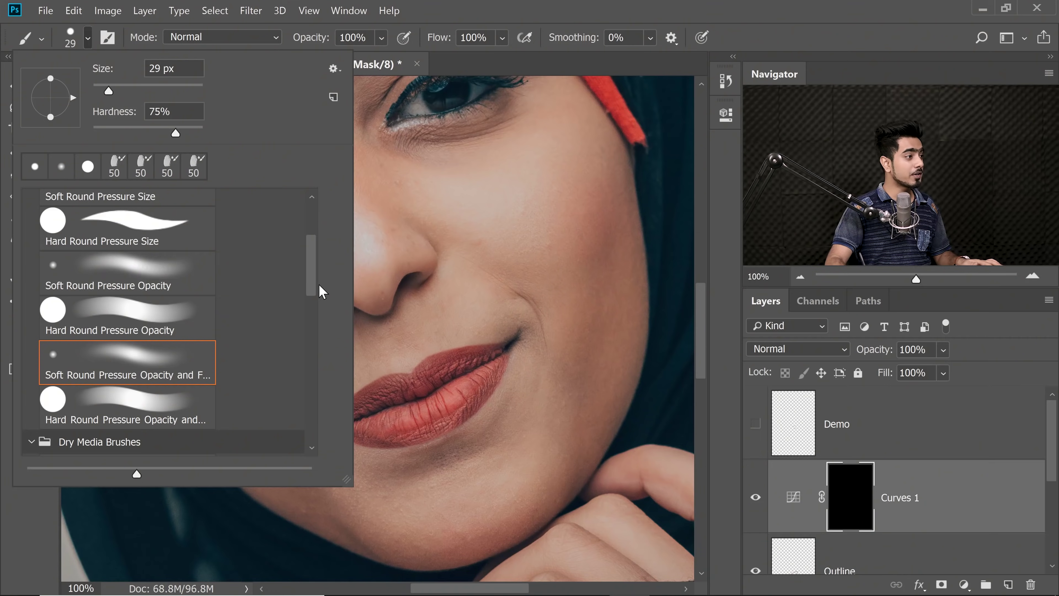
scroll(317, 250, "up", 5)
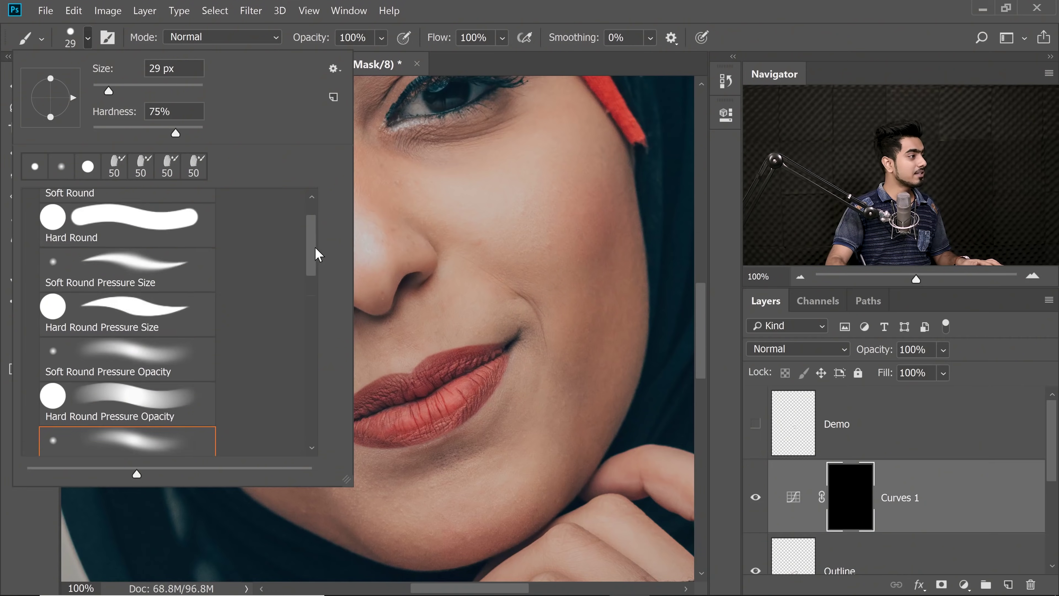
left_click(130, 230)
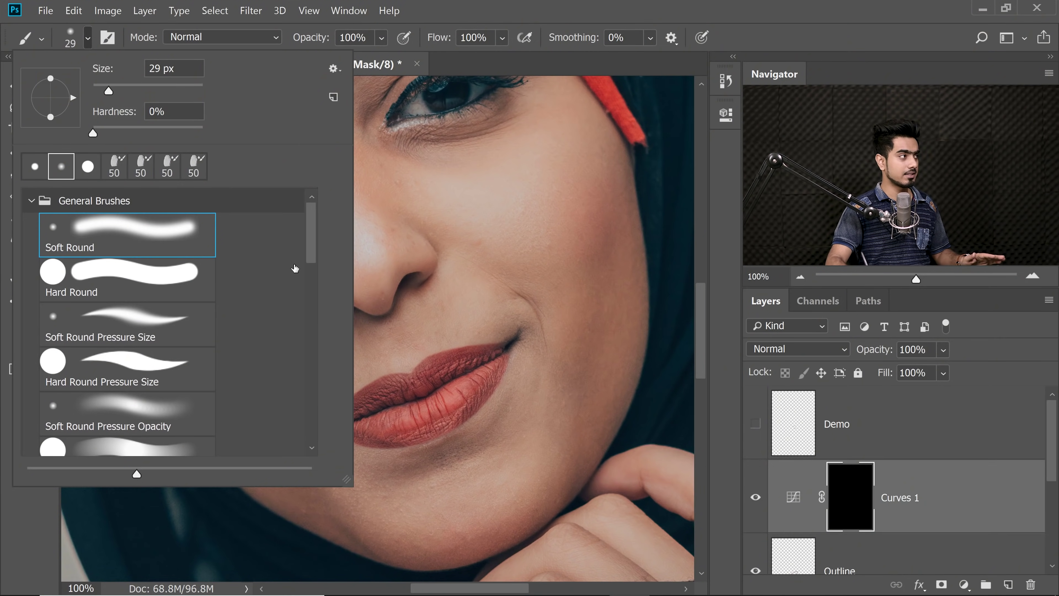
left_click(88, 38)
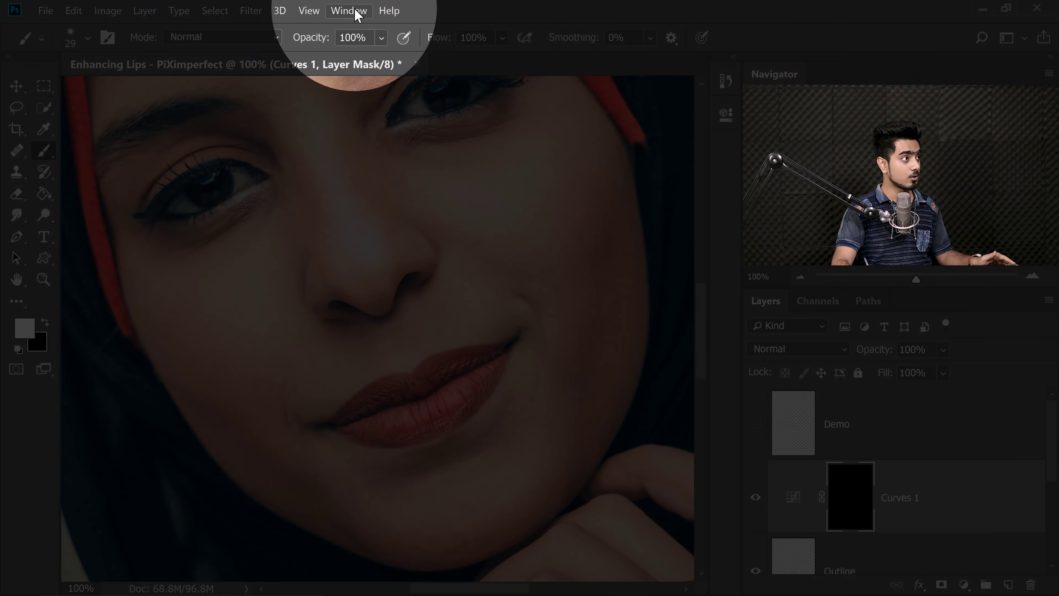
- In the brush's Transfer settings, set both the Opacity Jitter and Flow Jitter controls to Pen Pressure
left_click(350, 11)
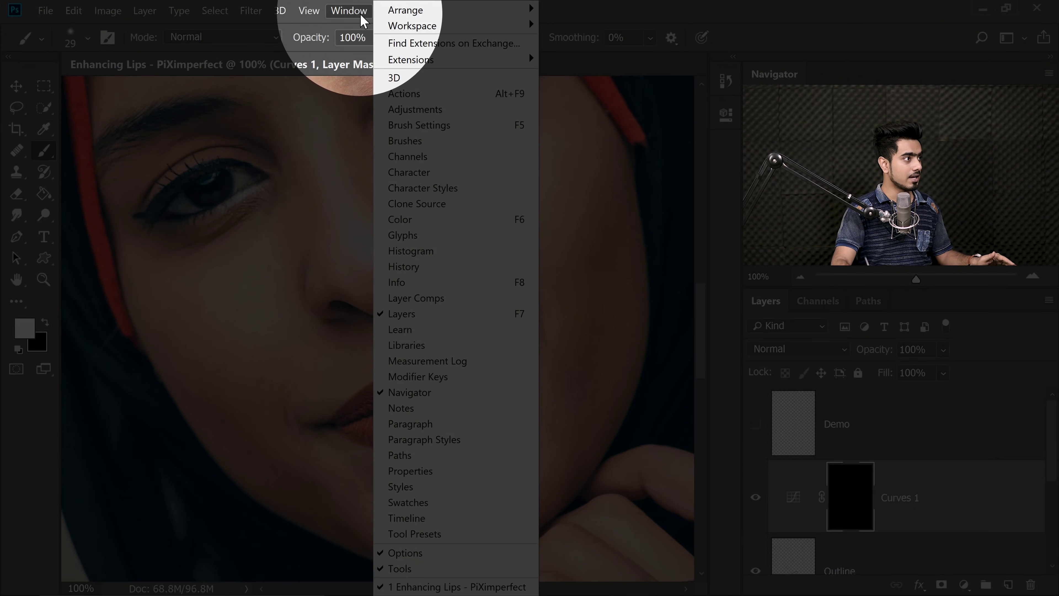
left_click(413, 125)
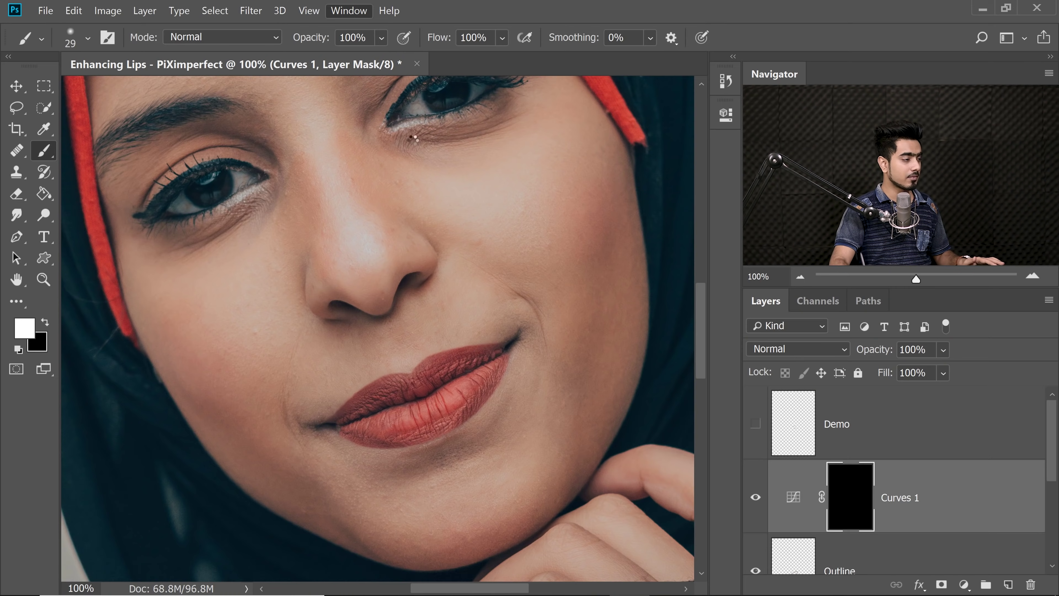
left_click(417, 286)
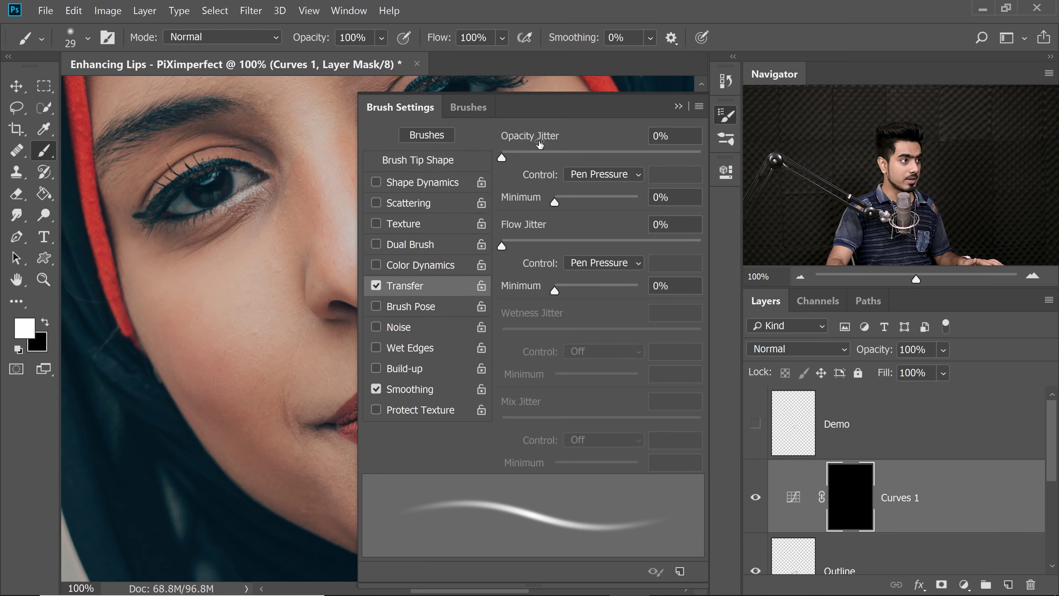
left_click(594, 175)
left_click(584, 231)
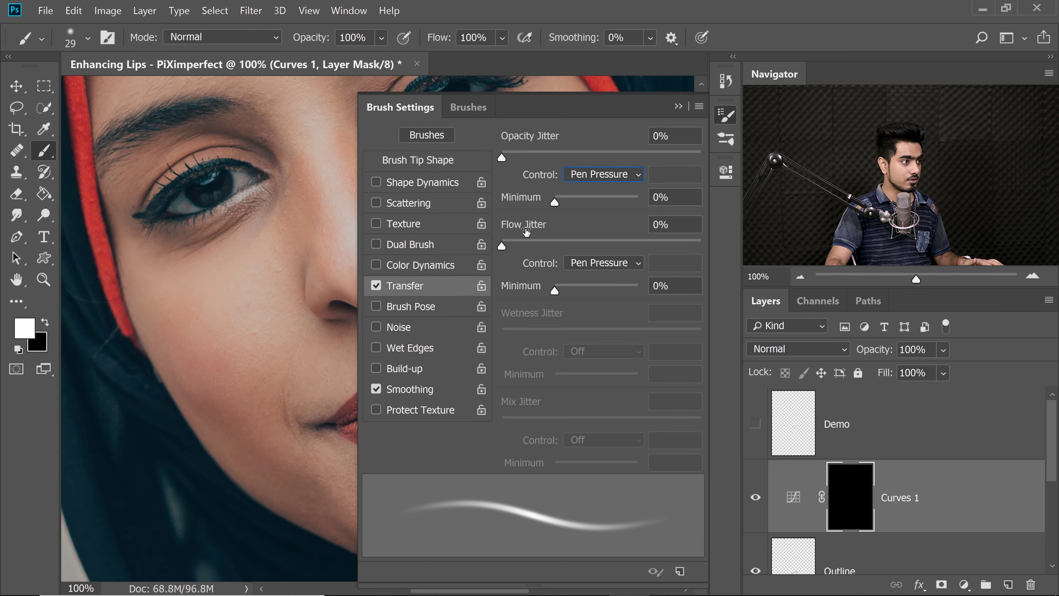
left_click(600, 263)
left_click(589, 315)
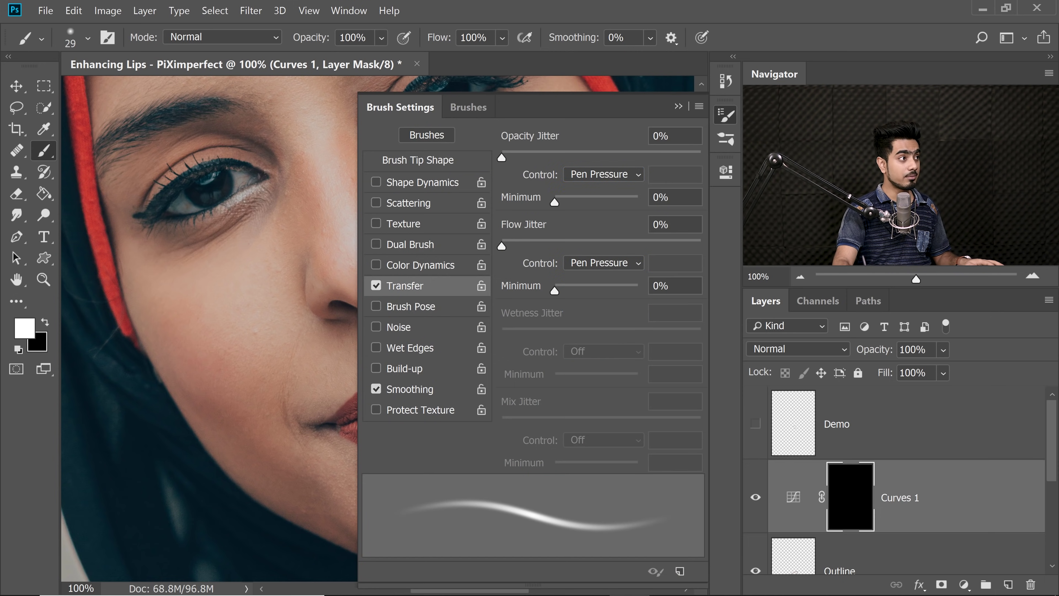
- Set the brush flow to 10% and check the chosen brush preset
type("10")
key("Return")
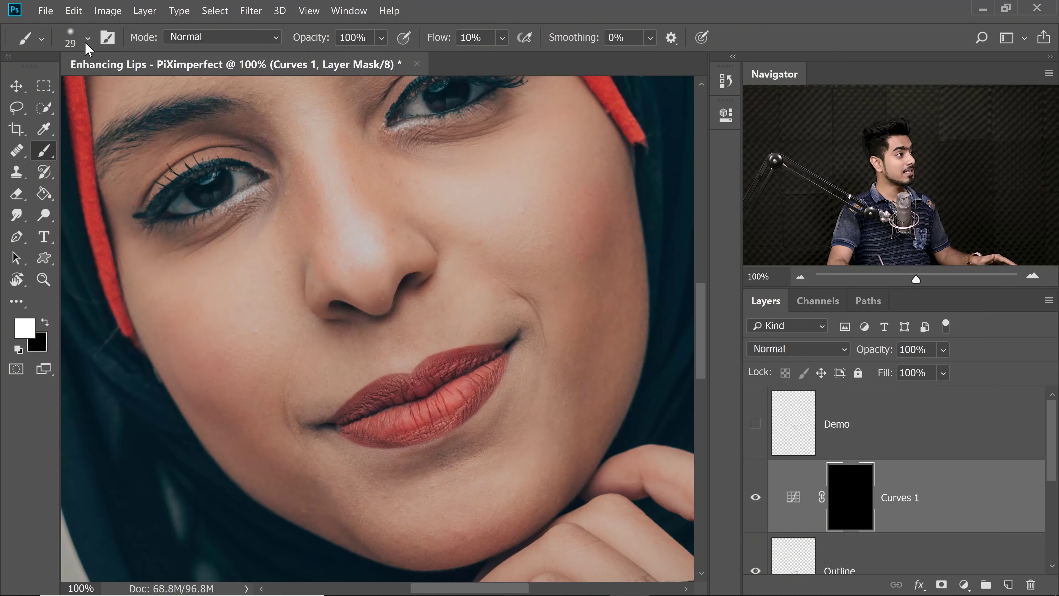
left_click(87, 38)
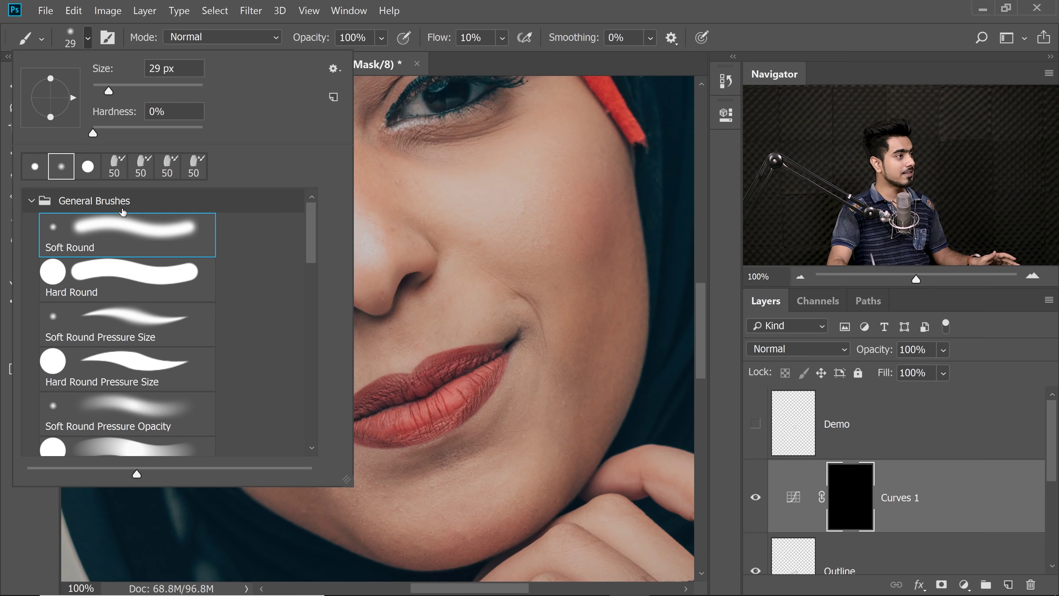
left_click(478, 7)
left_click(470, 37)
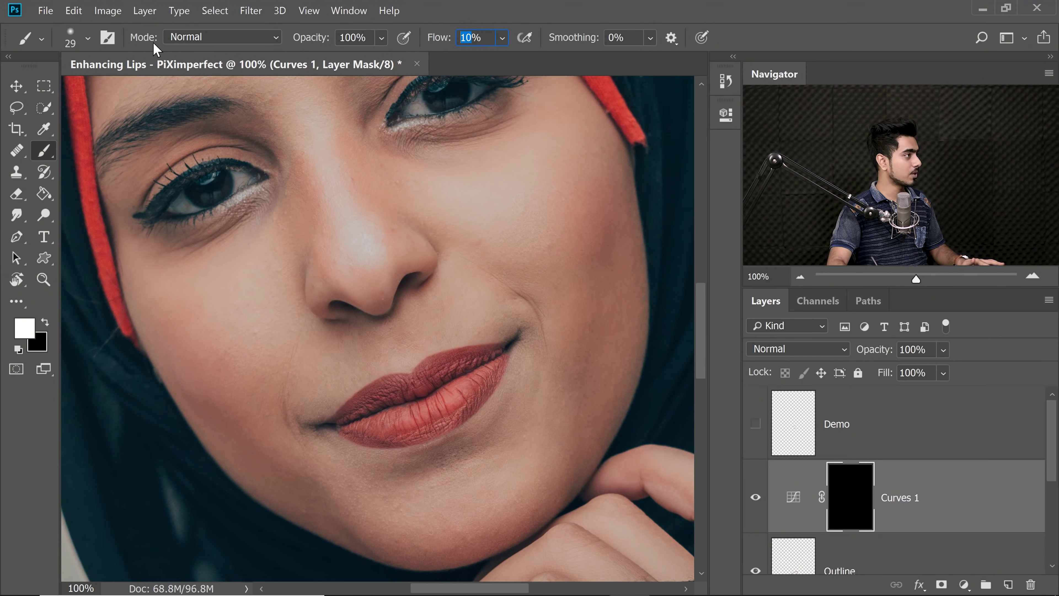
- Choose the Soft Round Pressure Opacity and Flow brush preset
left_click(87, 38)
left_click_drag(310, 237, 308, 286)
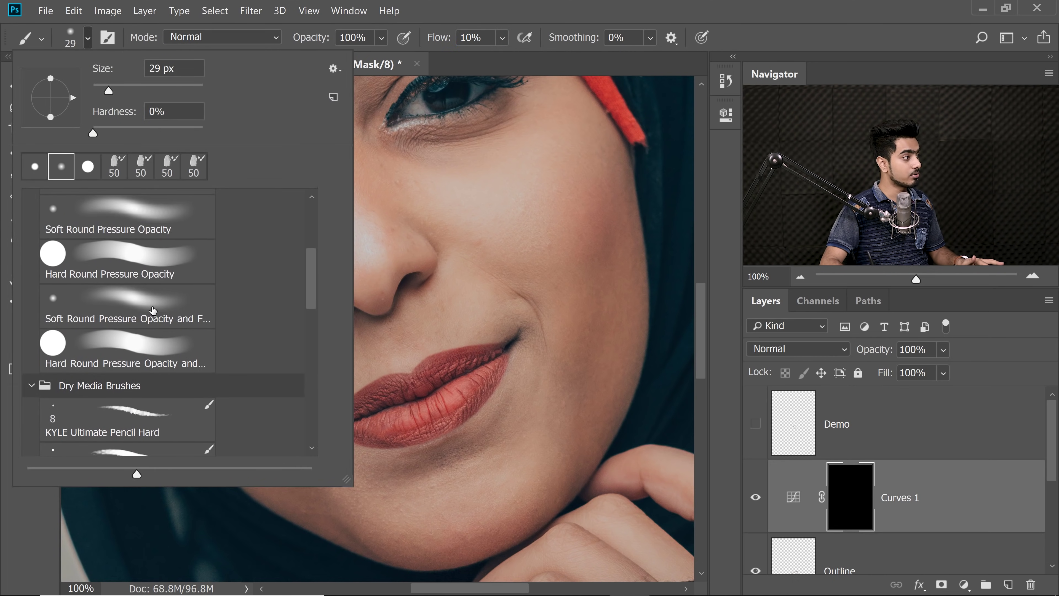
left_click(175, 315)
left_click(580, 29)
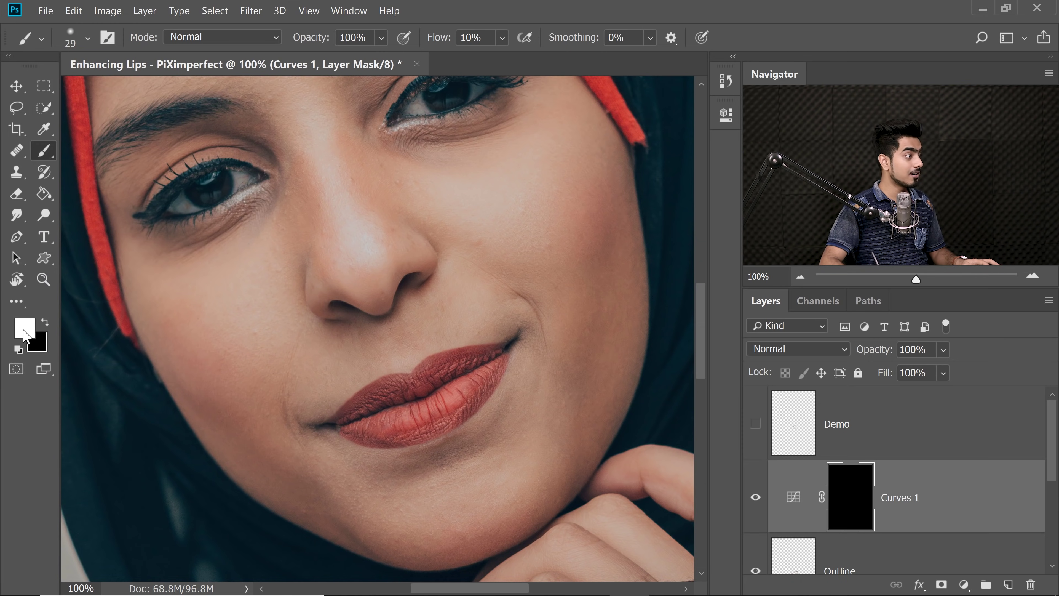
- Paint white on the Curves mask along the skin above the upper lip with a 49 px brush, and compare with the layer hidden
left_click_drag(432, 340, 456, 338)
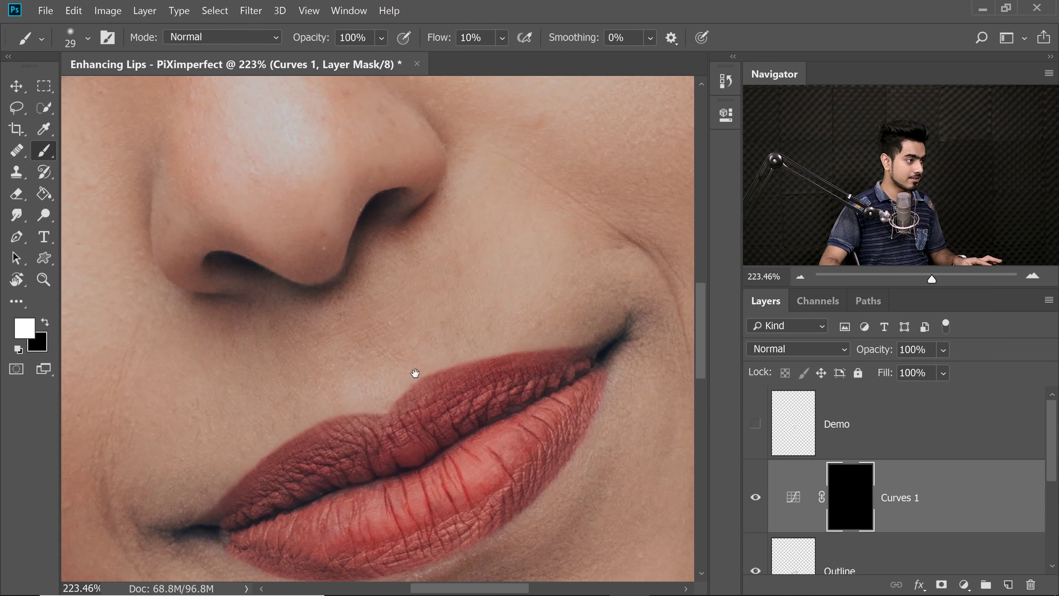
mouse_move(416, 373)
left_mouse_down()
mouse_move(437, 362)
mouse_move(432, 352)
left_mouse_up()
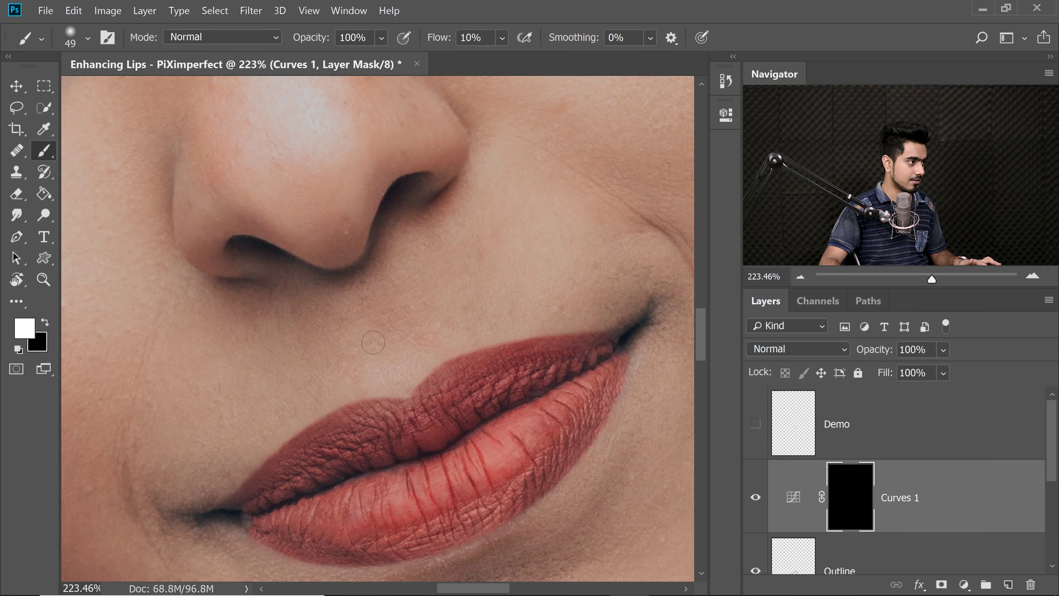
left_click_drag(437, 344, 419, 350)
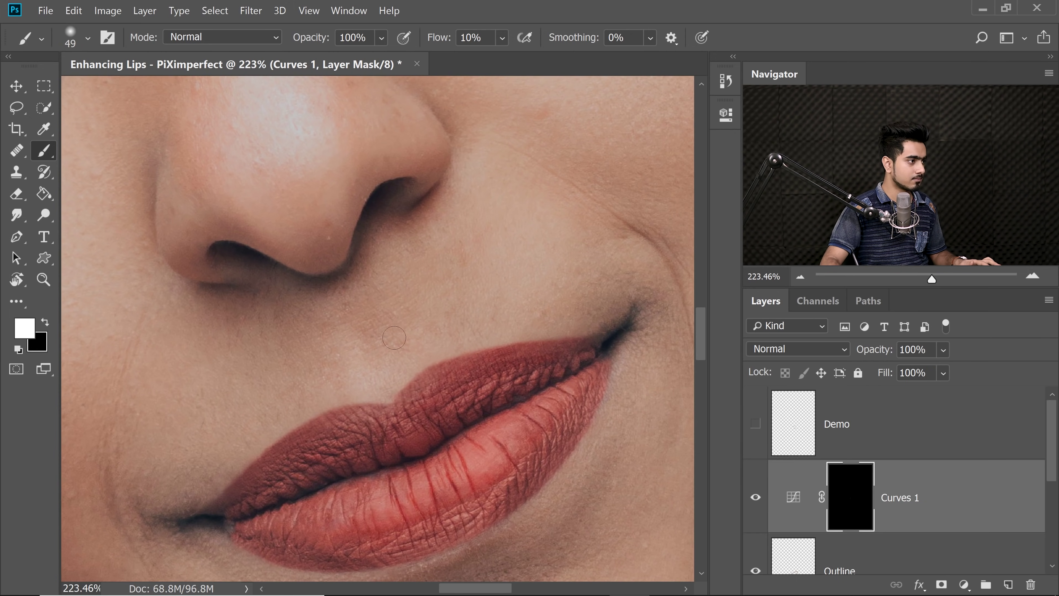
mouse_move(484, 333)
left_mouse_down()
mouse_move(449, 320)
mouse_move(467, 321)
left_mouse_up()
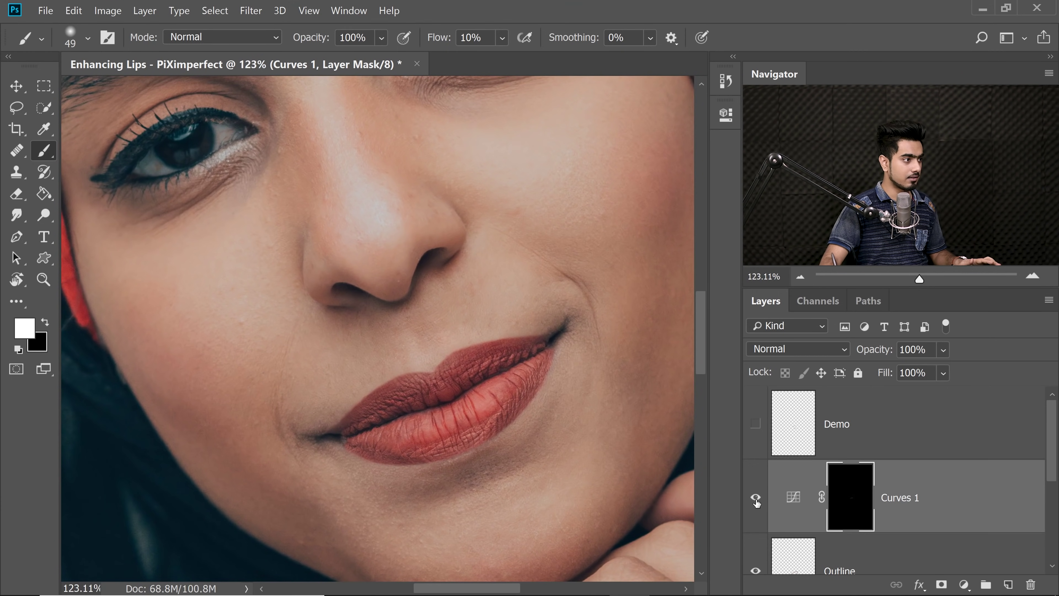
left_click(755, 501)
left_click(756, 501)
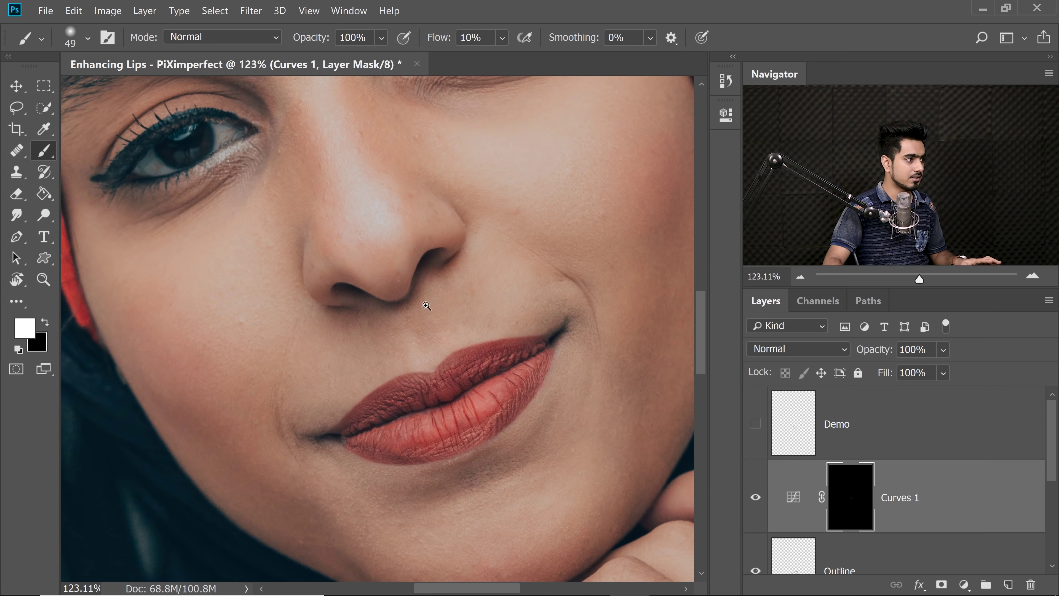
- Try a strong white stroke on the Curves mask above the upper lip's right half, and paint it out with black
mouse_move(426, 306)
left_mouse_down()
mouse_move(512, 342)
mouse_move(488, 360)
mouse_move(493, 336)
left_mouse_up()
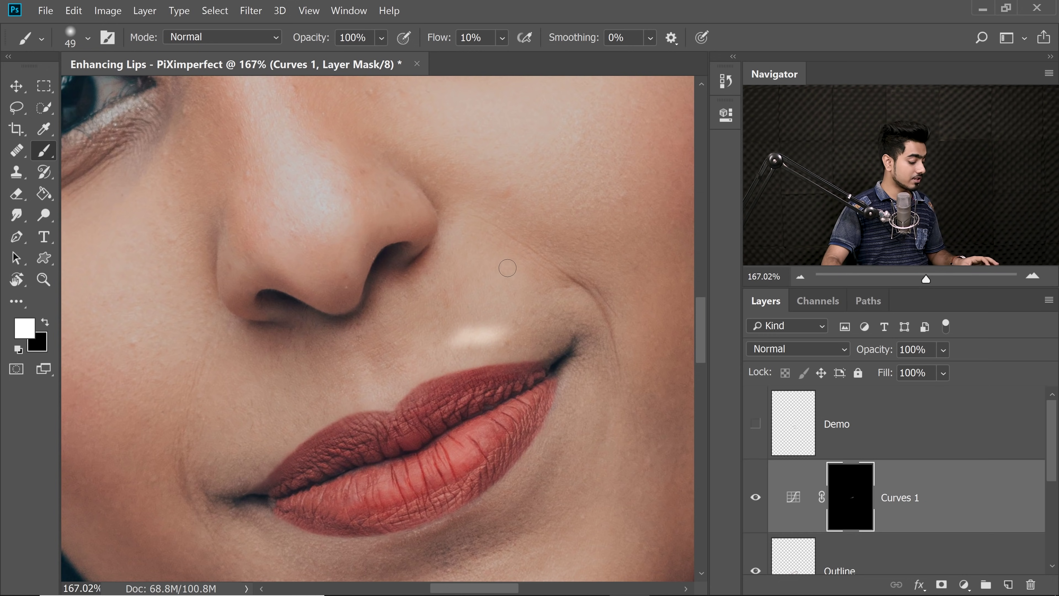
key("x")
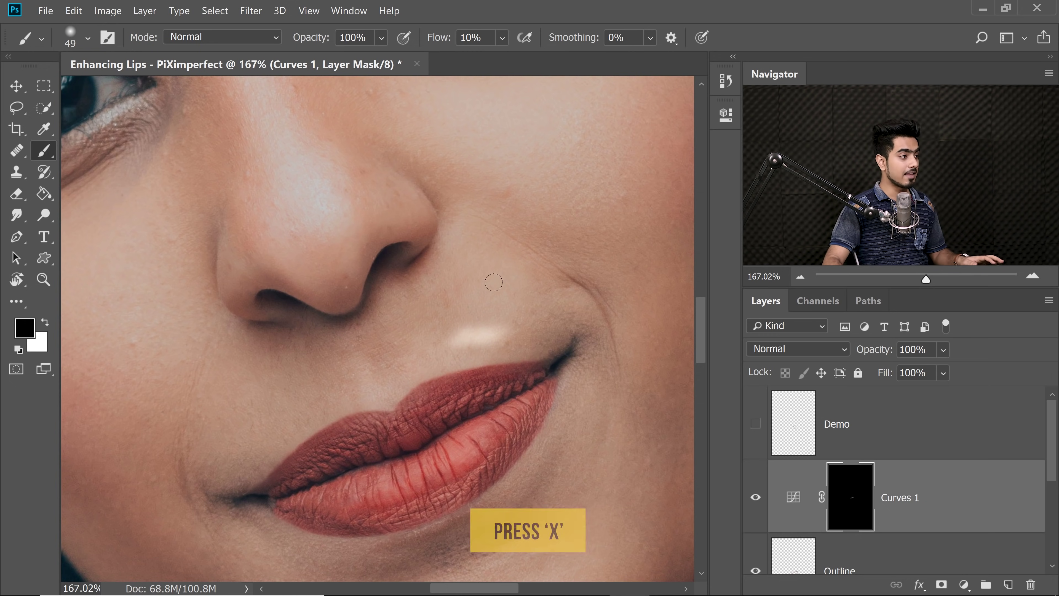
left_click_drag(477, 329, 497, 333)
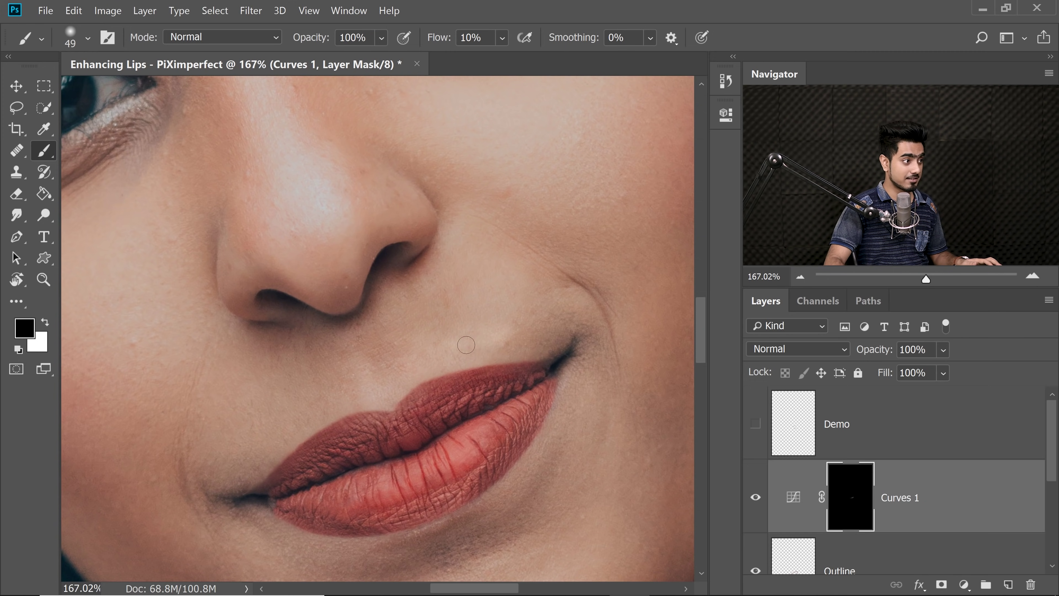
mouse_move(473, 314)
left_mouse_down()
mouse_move(496, 319)
mouse_move(457, 343)
mouse_move(503, 335)
left_mouse_up()
key("x")
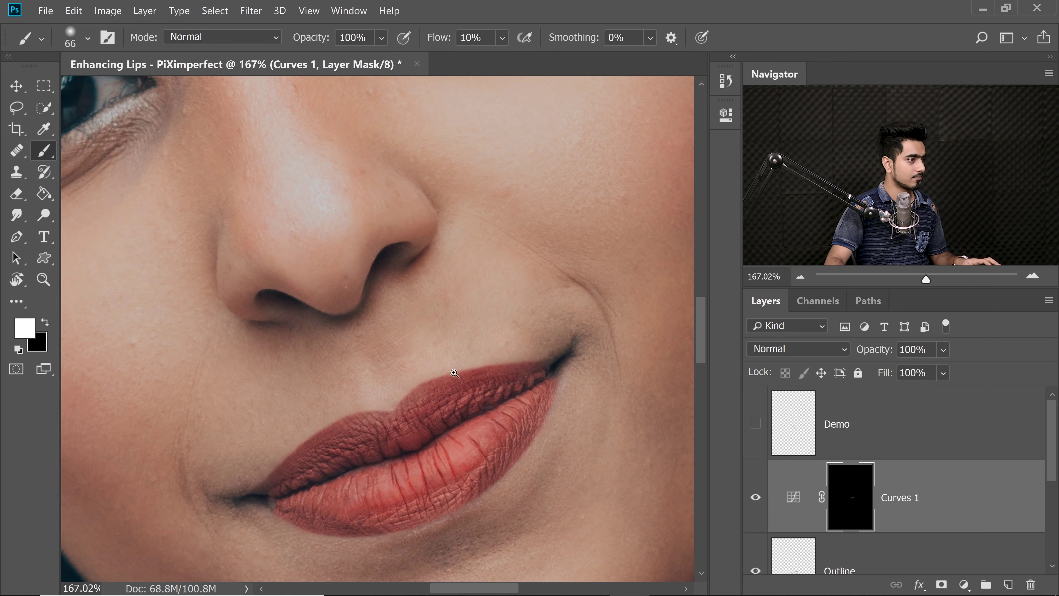
- Refine the highlight above the upper lip on the Curves 1 mask with white and black strokes, and compare with the layer hidden
left_click_drag(431, 341, 355, 360)
key("x")
left_click_drag(355, 360, 450, 336)
key("x")
left_click(754, 500)
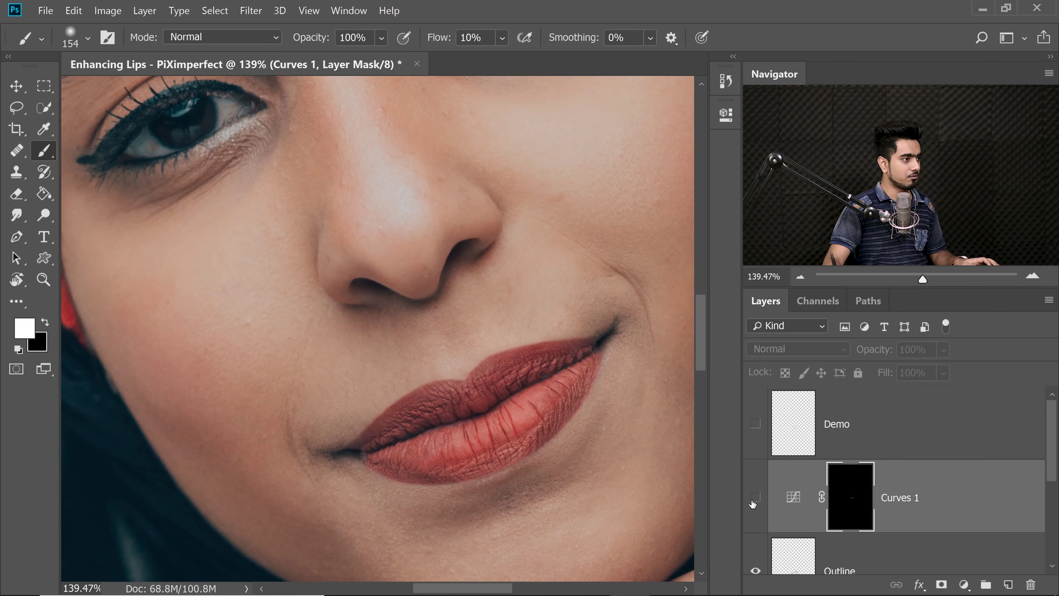
left_click(753, 501)
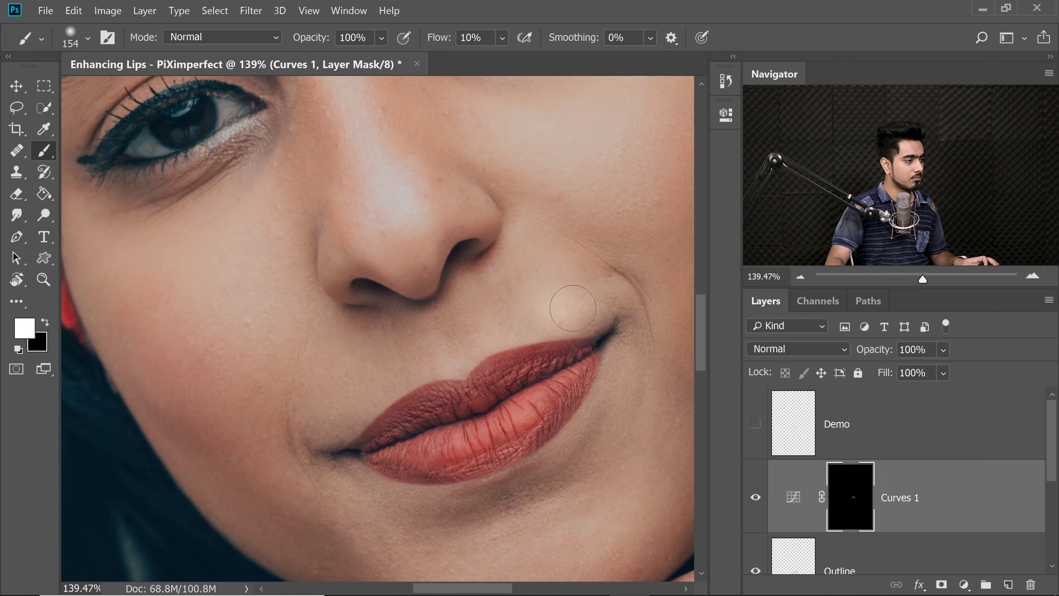
- Touch up the Curves 1 mask around the cupid's bow with a 65 px brush, and toggle the layer to check the effect
key("x")
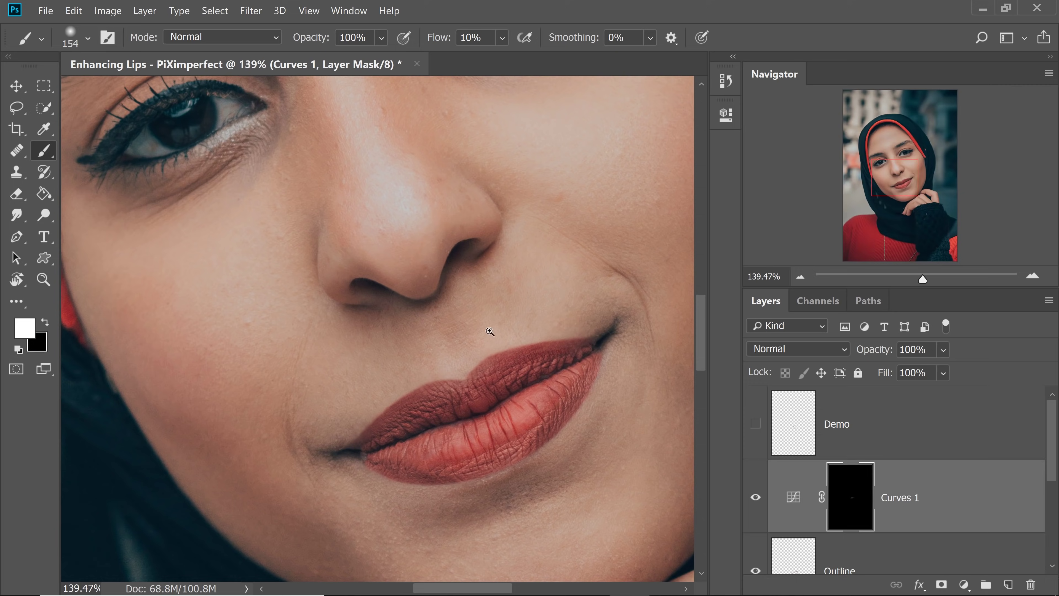
left_click_drag(411, 350, 442, 350)
key("x")
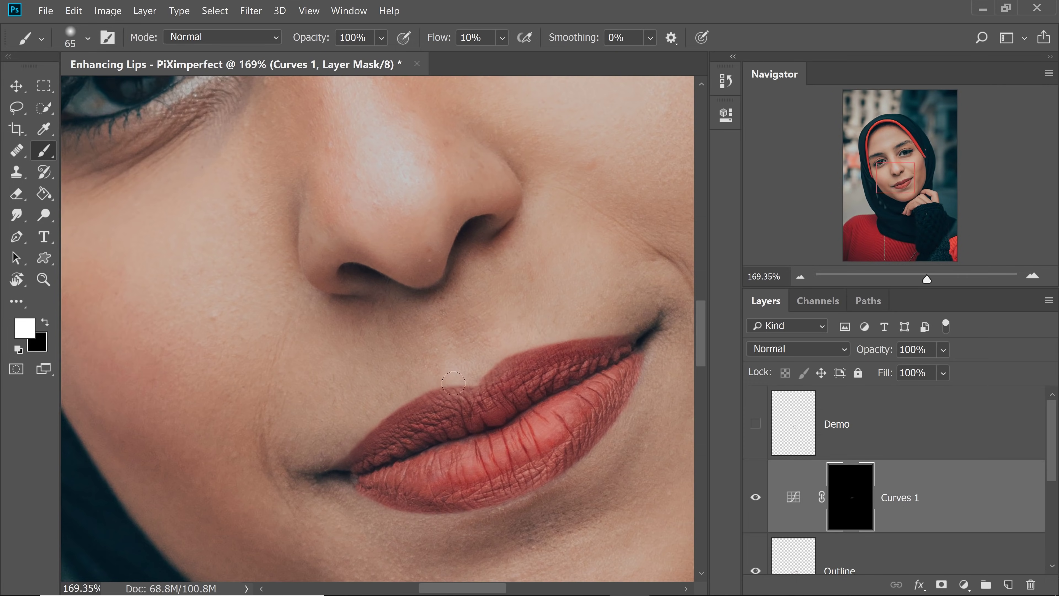
scroll(446, 380, "down", 3)
left_click(755, 499)
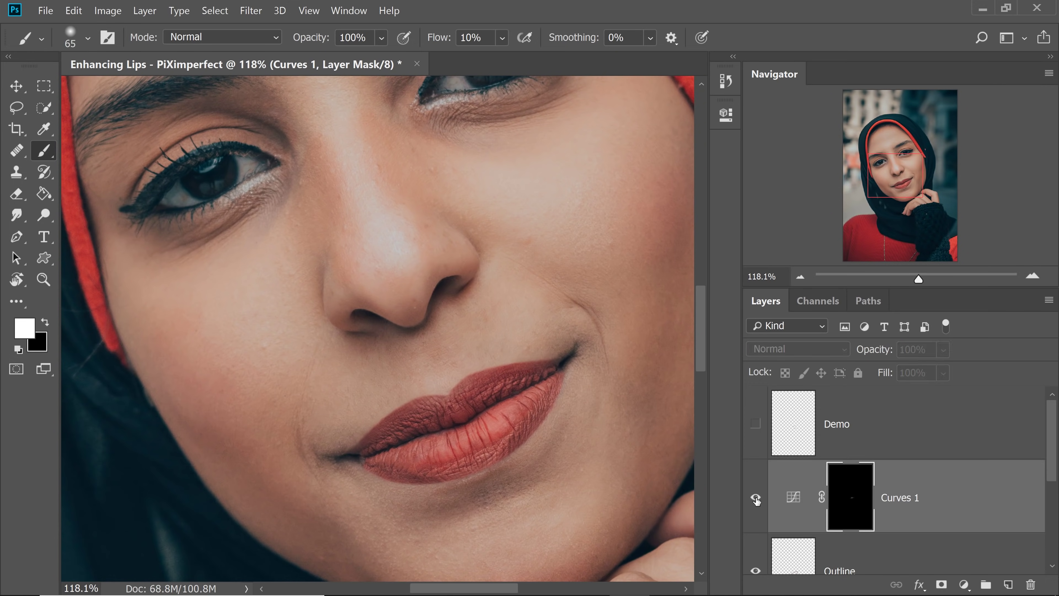
left_click(755, 499)
scroll(463, 400, "down", 3)
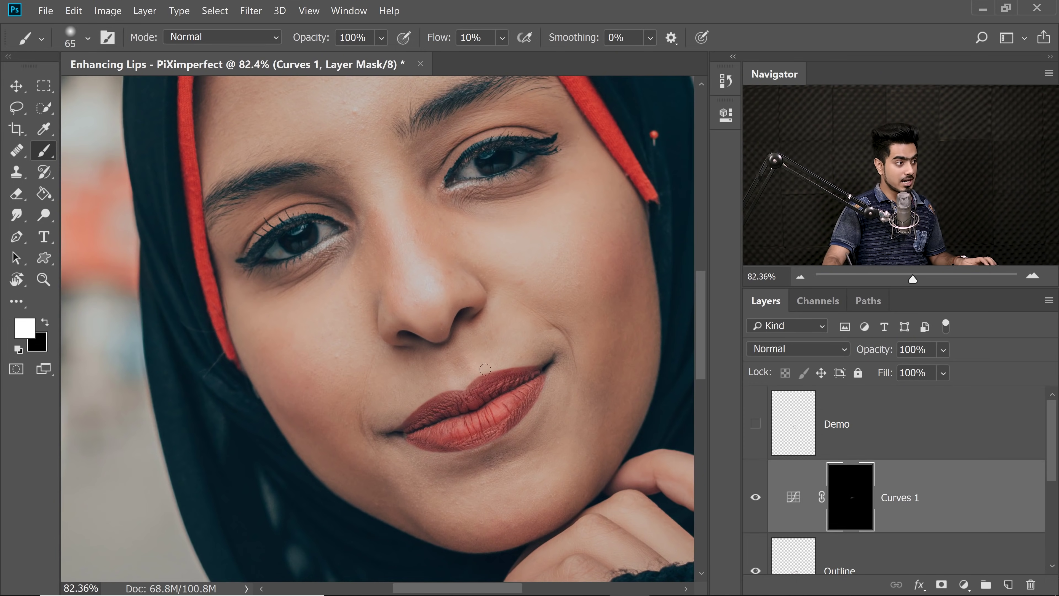
- Paint white on the Curves 1 mask along the upper lip's right-hand border, and compare with the layer off and on
scroll(485, 369, "up", 4)
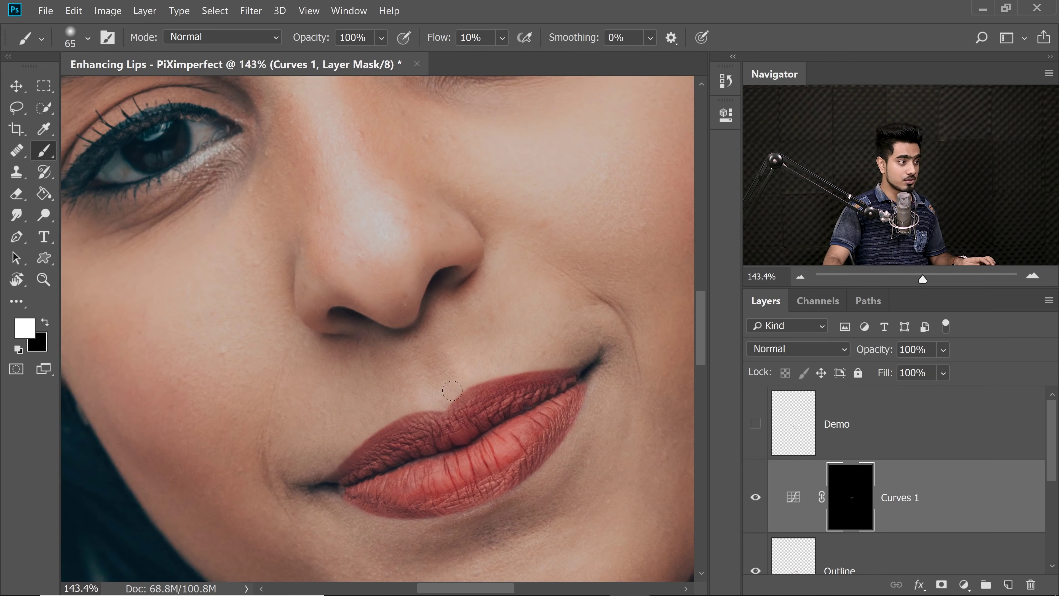
scroll(495, 397, "up", 3)
mouse_move(471, 396)
left_mouse_down()
mouse_move(459, 390)
mouse_move(438, 404)
mouse_move(463, 388)
mouse_move(567, 366)
mouse_move(466, 389)
mouse_move(524, 383)
mouse_move(520, 367)
mouse_move(534, 360)
mouse_move(586, 368)
left_mouse_up()
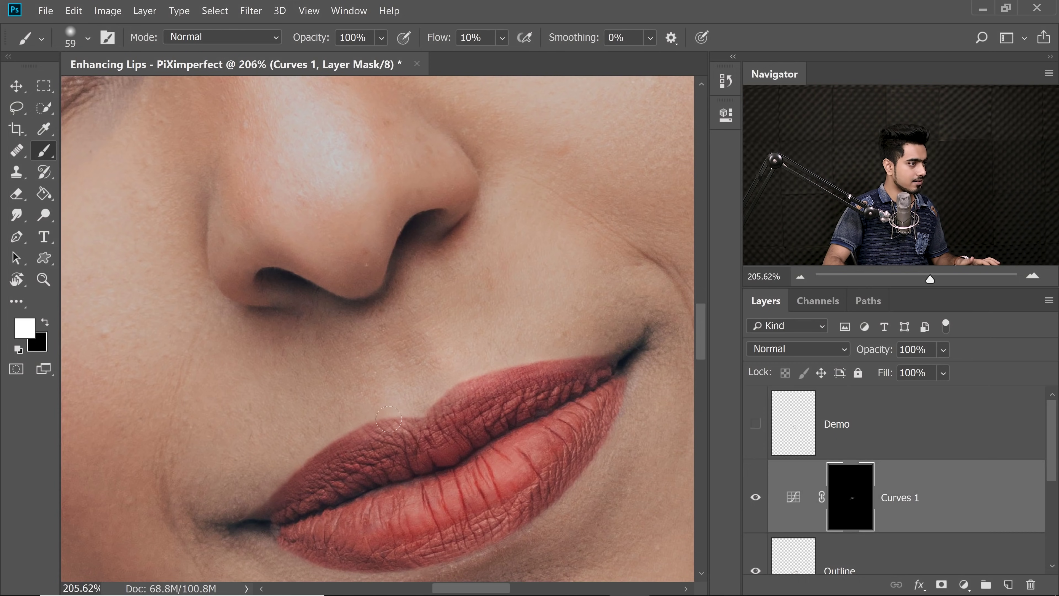
scroll(449, 402, "down", 6)
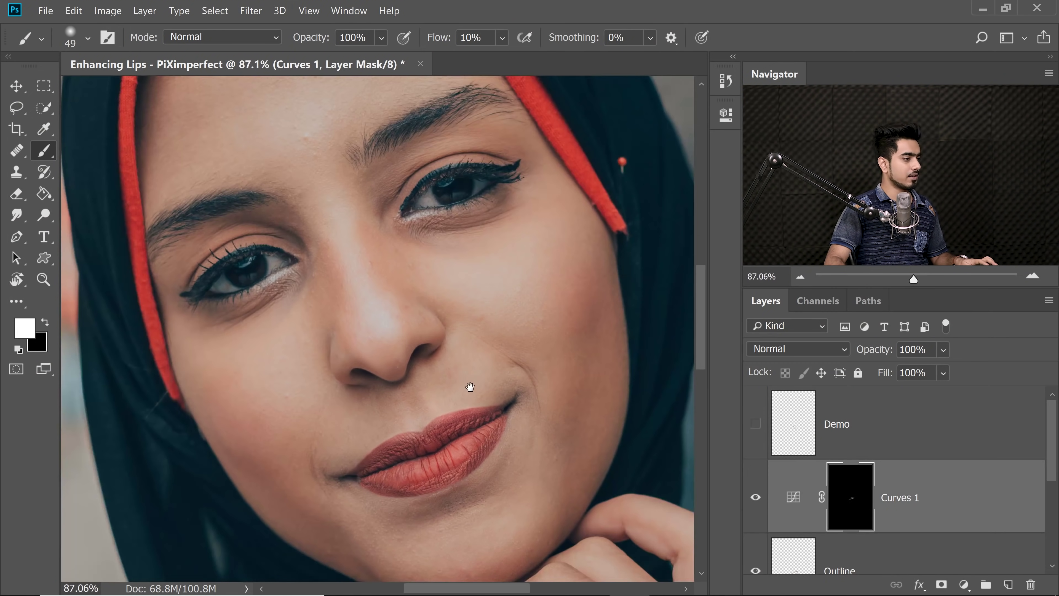
left_click(757, 498)
left_click(757, 498)
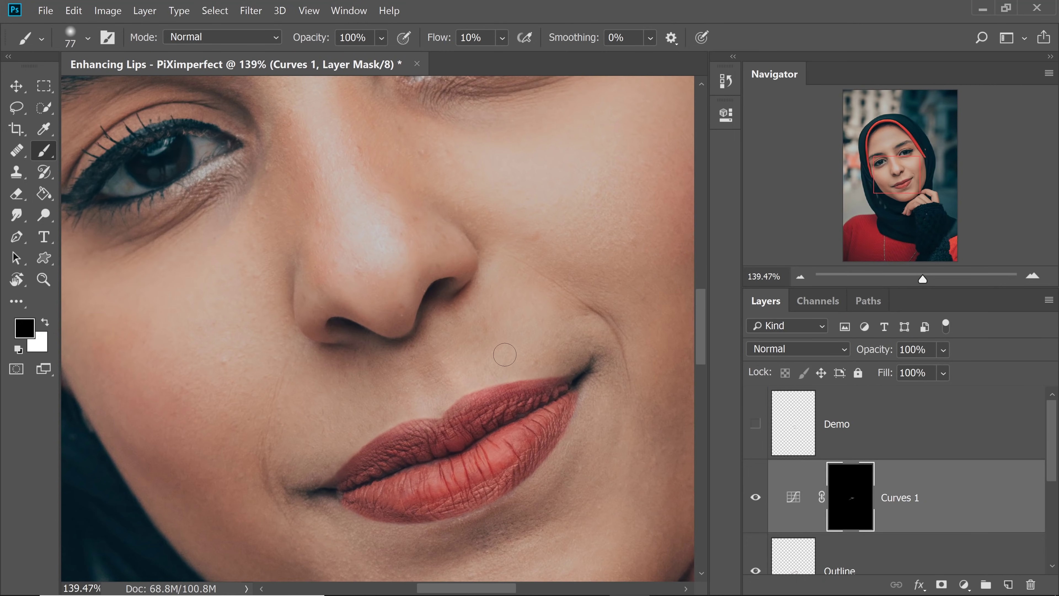
- Extend the upper lip highlight in white with a 67 px brush, and soften its outer edge in black at 159 px
key("x")
left_click_drag(476, 364, 413, 360)
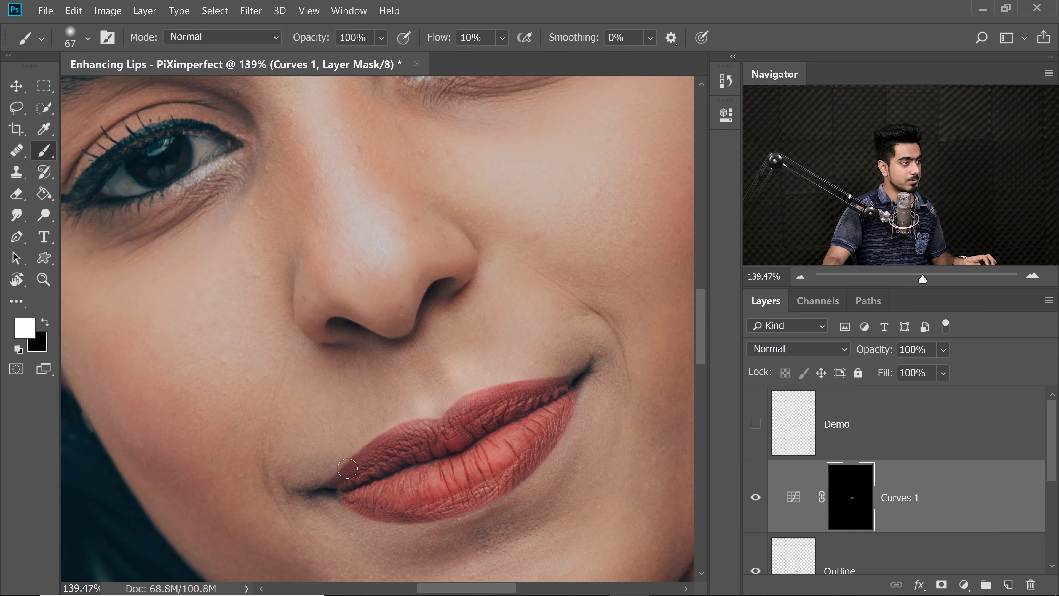
mouse_move(561, 375)
left_mouse_down()
mouse_move(527, 375)
mouse_move(526, 396)
mouse_move(500, 393)
mouse_move(531, 398)
mouse_move(539, 393)
mouse_move(493, 376)
left_mouse_up()
key("x")
left_click(517, 372)
mouse_move(454, 388)
left_mouse_down()
mouse_move(494, 383)
mouse_move(454, 404)
mouse_move(492, 386)
left_mouse_up()
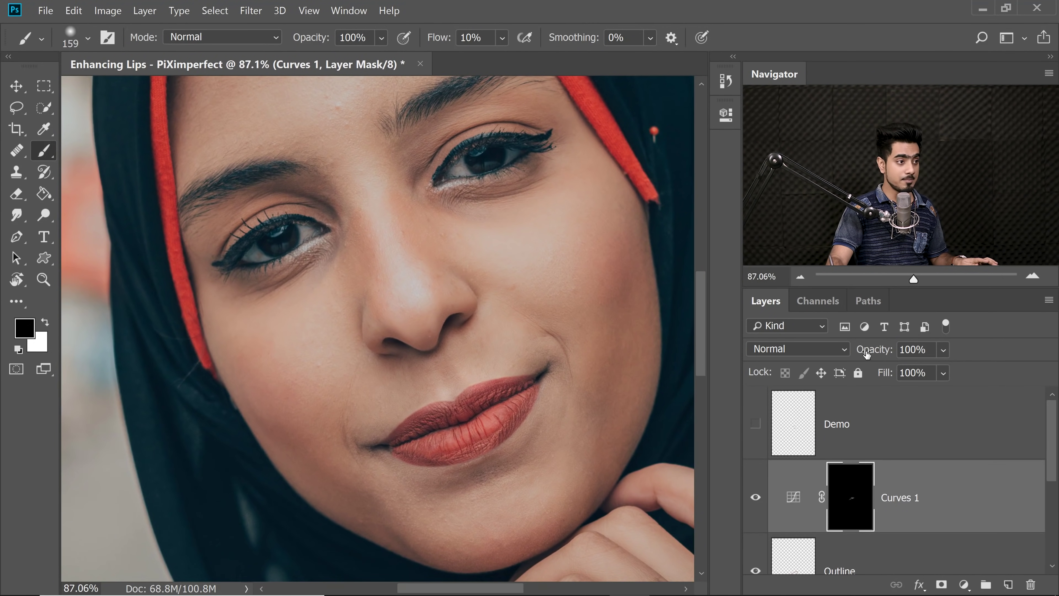
- Reduce the brightening of Curves 1 by pulling its RGB curve point slightly down
left_click_drag(877, 352, 863, 354)
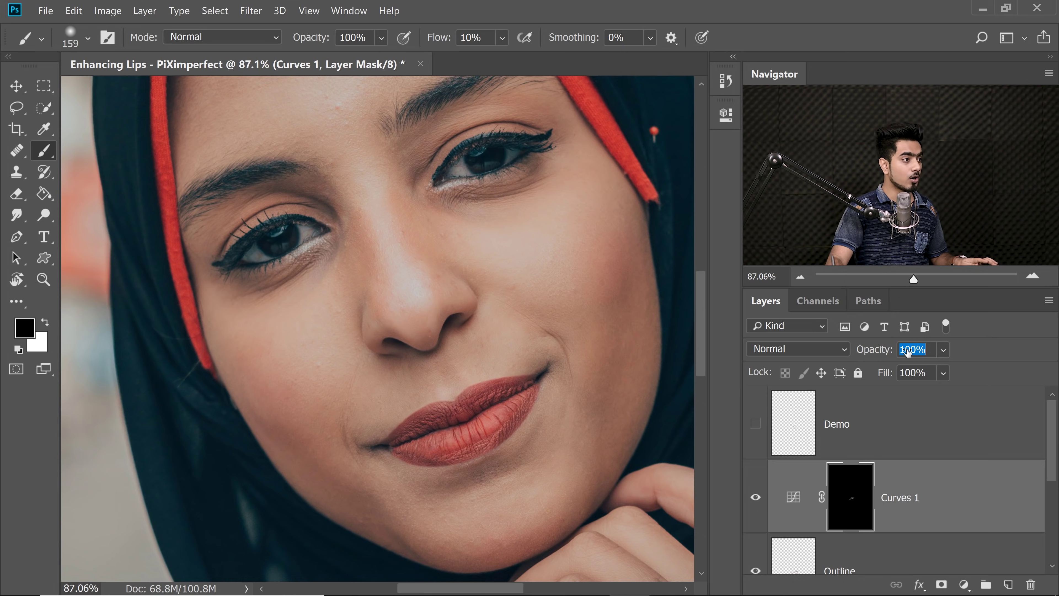
double_click(809, 497)
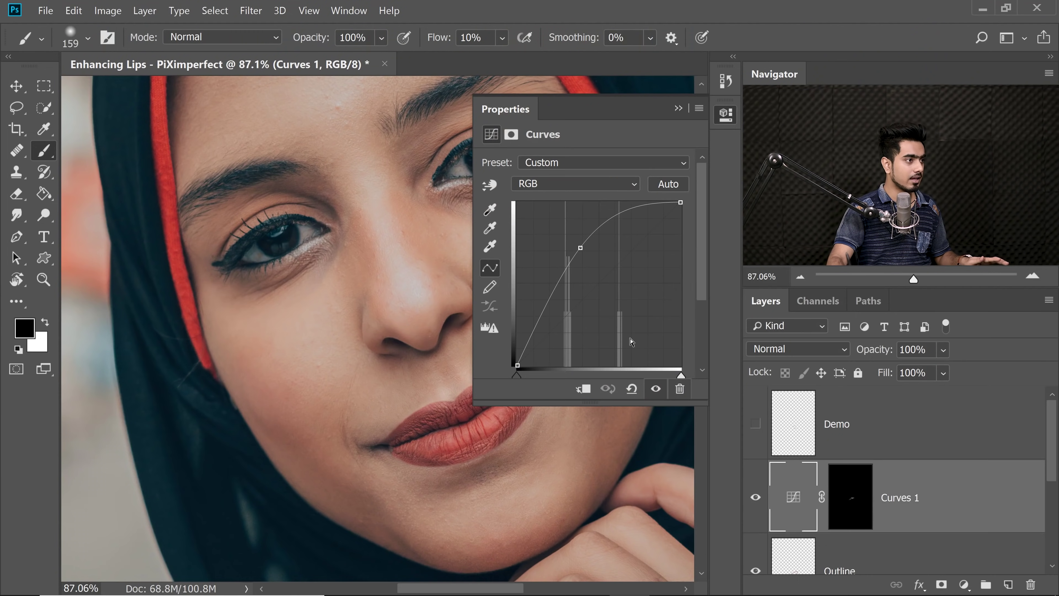
scroll(569, 265, "right", 3)
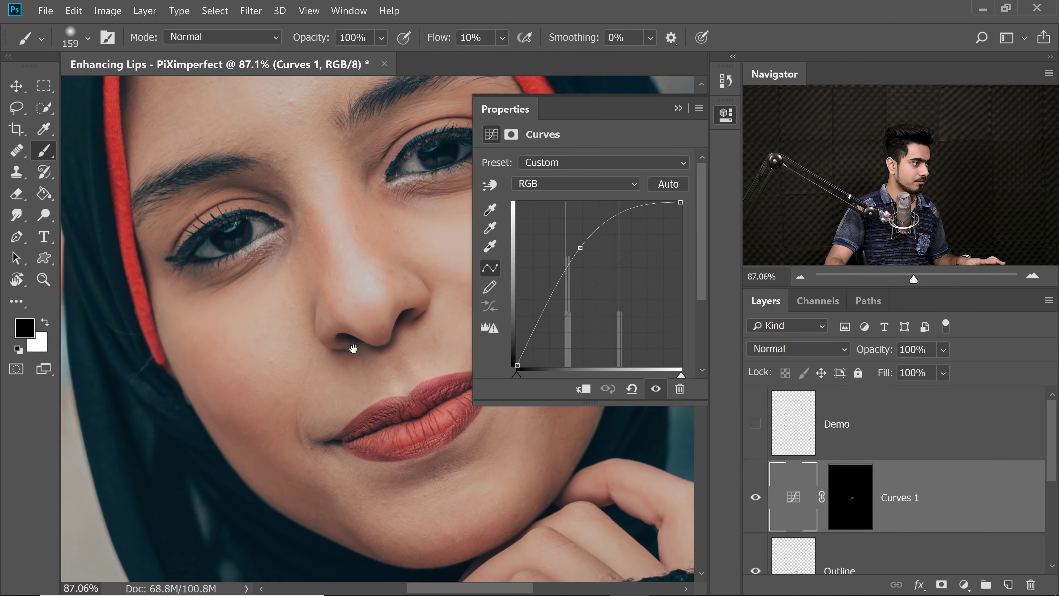
left_click_drag(583, 247, 592, 258)
left_click(679, 109)
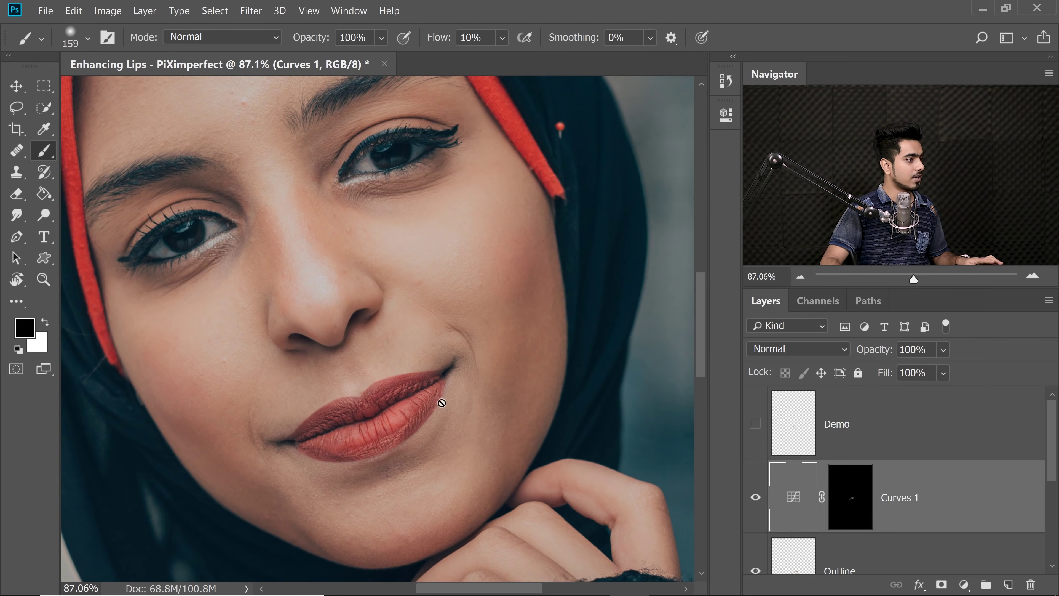
- Add a Curves adjustment layer above Curves 1, raise its RGB curve strongly to brighten, and invert its mask to black
scroll(437, 401, "up", 2)
scroll(438, 397, "left", 2)
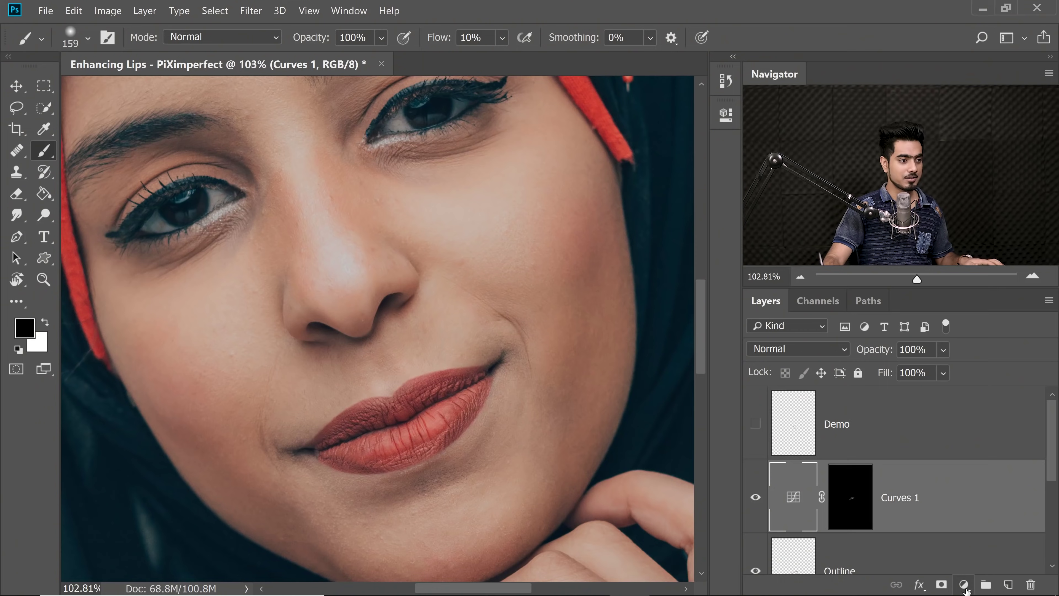
left_click(966, 588)
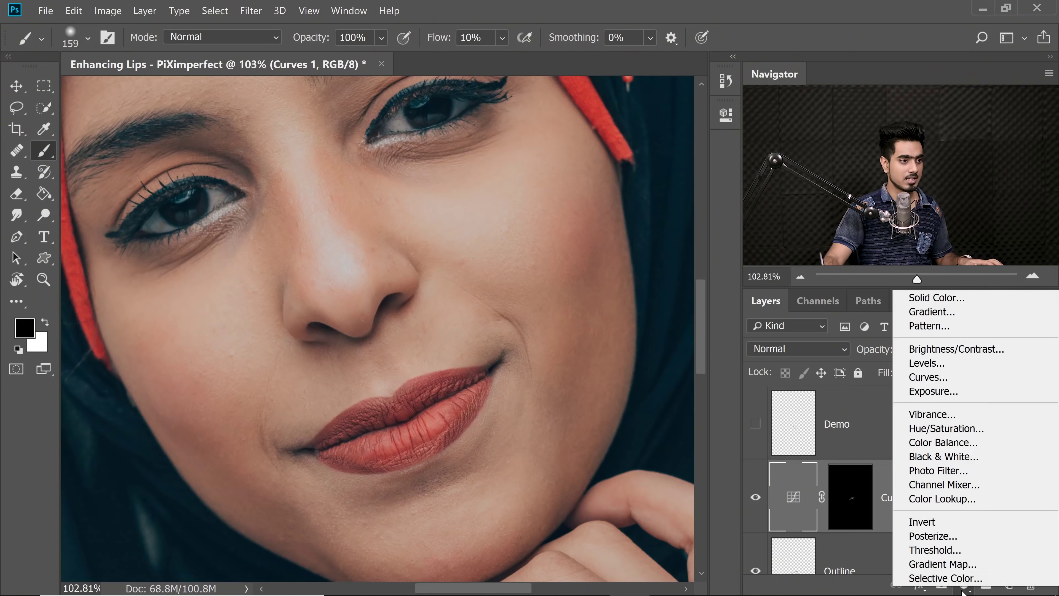
left_click(953, 381)
left_click_drag(598, 285, 581, 268)
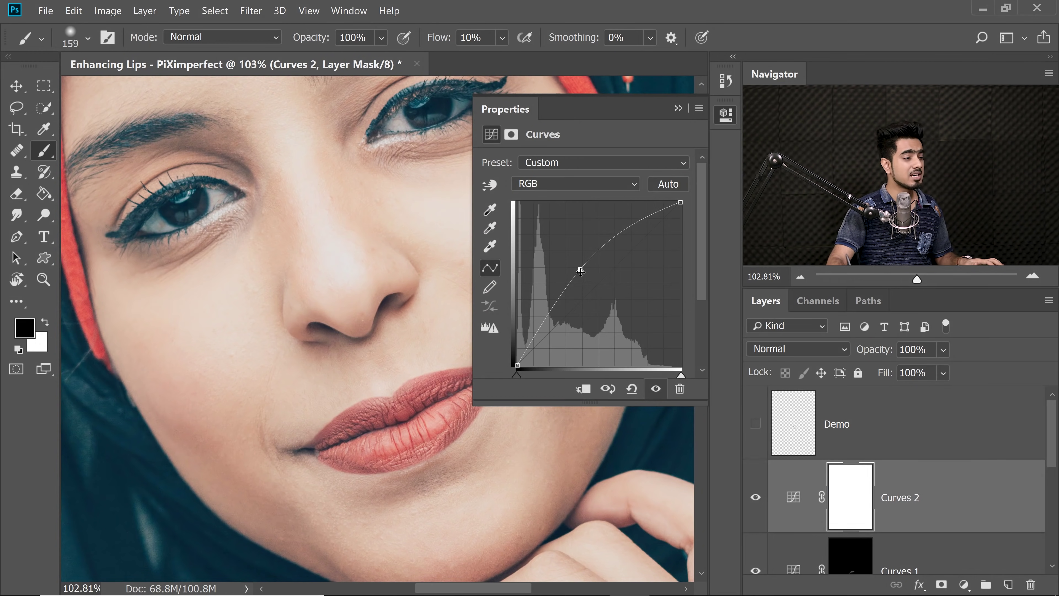
left_click(581, 270)
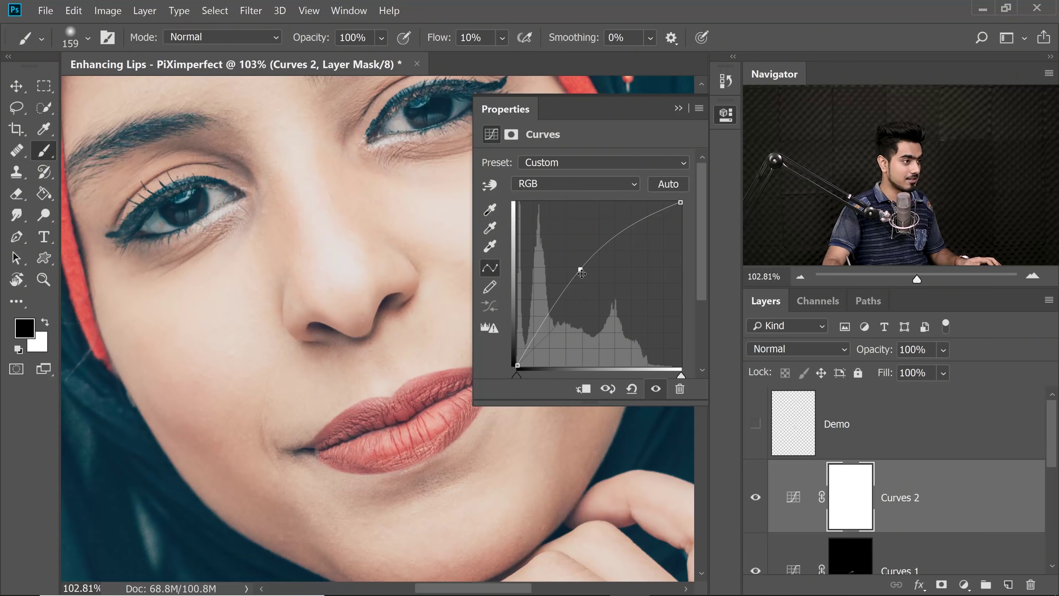
left_click_drag(582, 273, 570, 262)
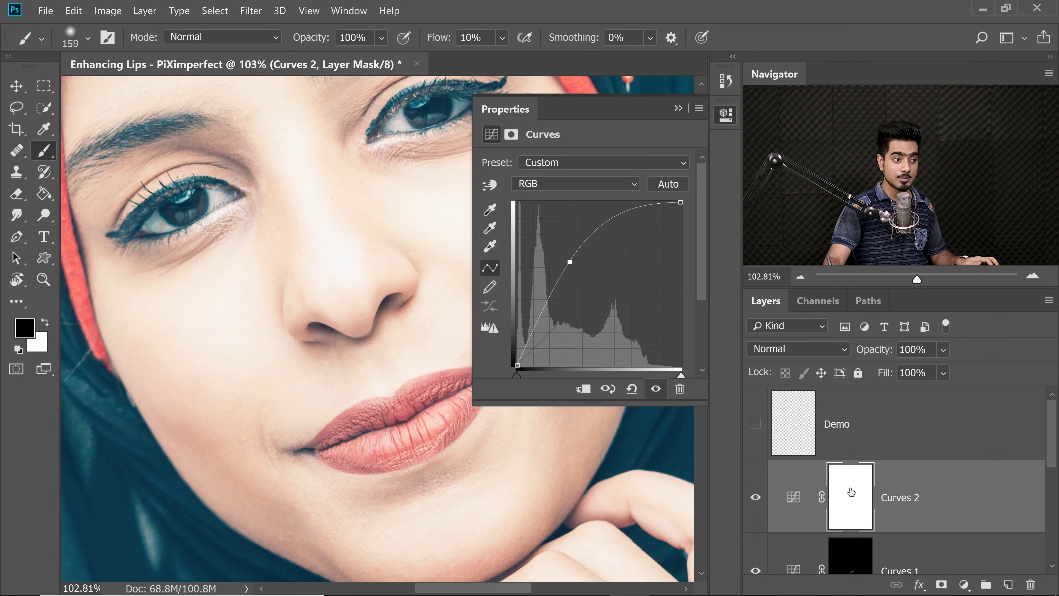
key("ctrl+i")
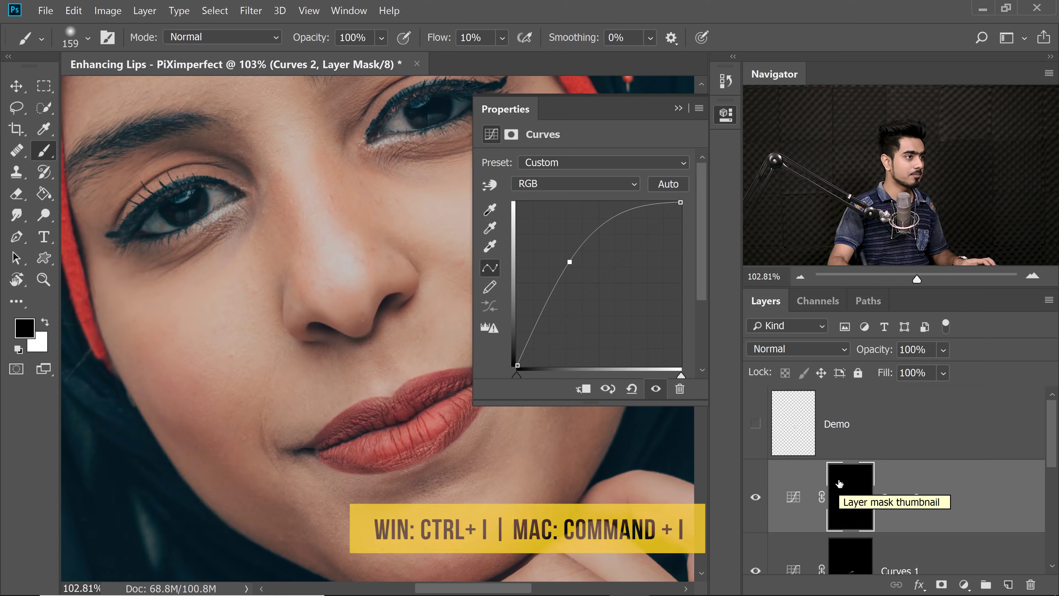
left_click(679, 108)
- Paint white on the Curves 2 mask over the lower lip with an 88 px brush, and compare with the layer hidden
mouse_move(398, 402)
left_mouse_down()
mouse_move(433, 416)
mouse_move(419, 355)
mouse_move(435, 350)
left_mouse_up()
left_click_drag(407, 390, 351, 406)
key("x")
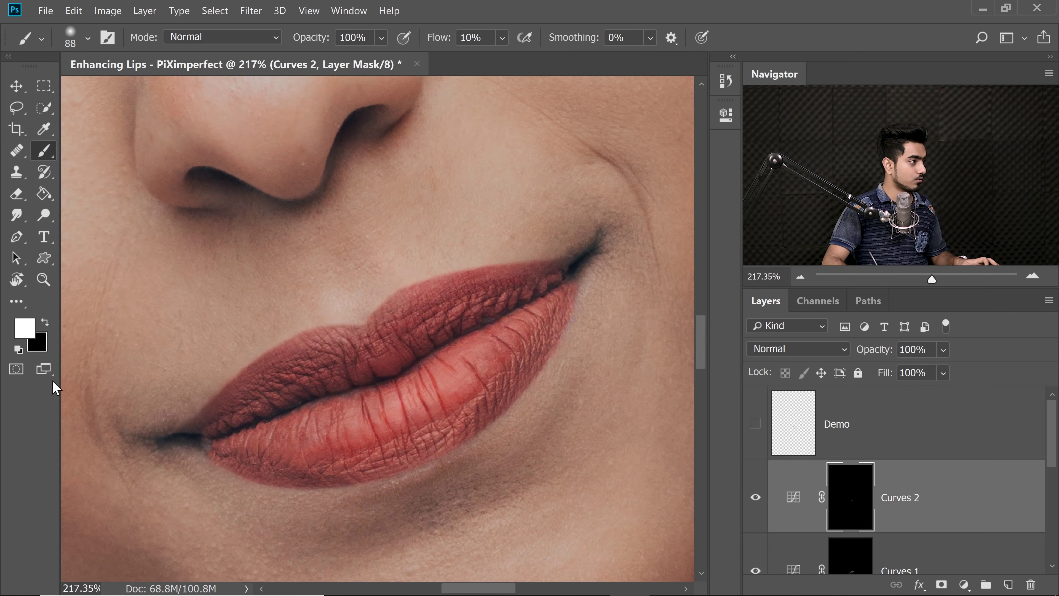
left_click_drag(427, 393, 451, 385)
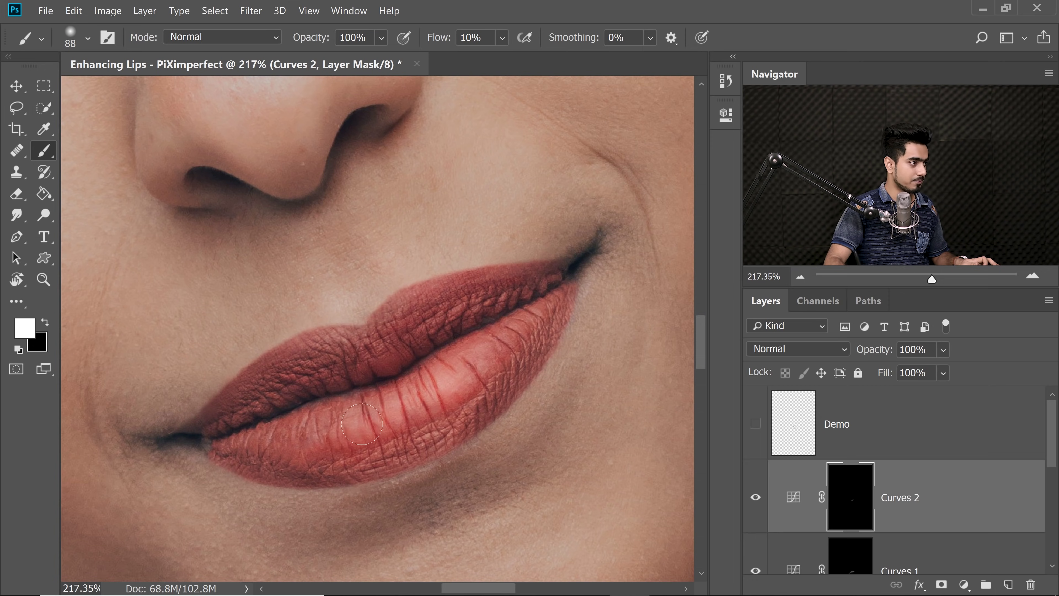
key("ctrl+1")
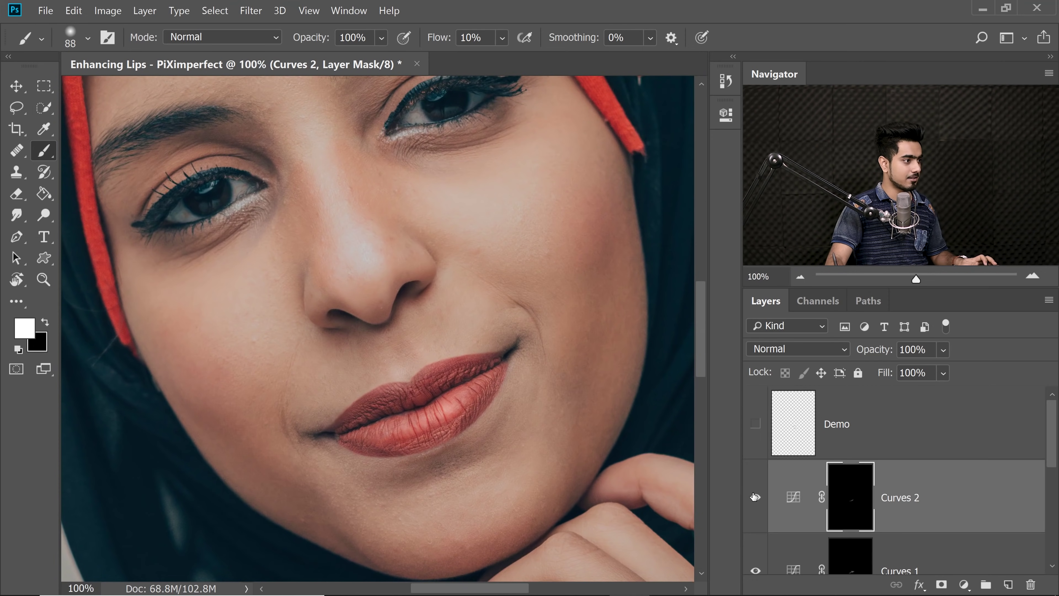
left_click(755, 497)
left_click(755, 497)
- Build up the lower lip highlight on the Curves 2 mask with an 84 px brush, and toggle the layer to check it
left_click_drag(371, 410, 400, 409)
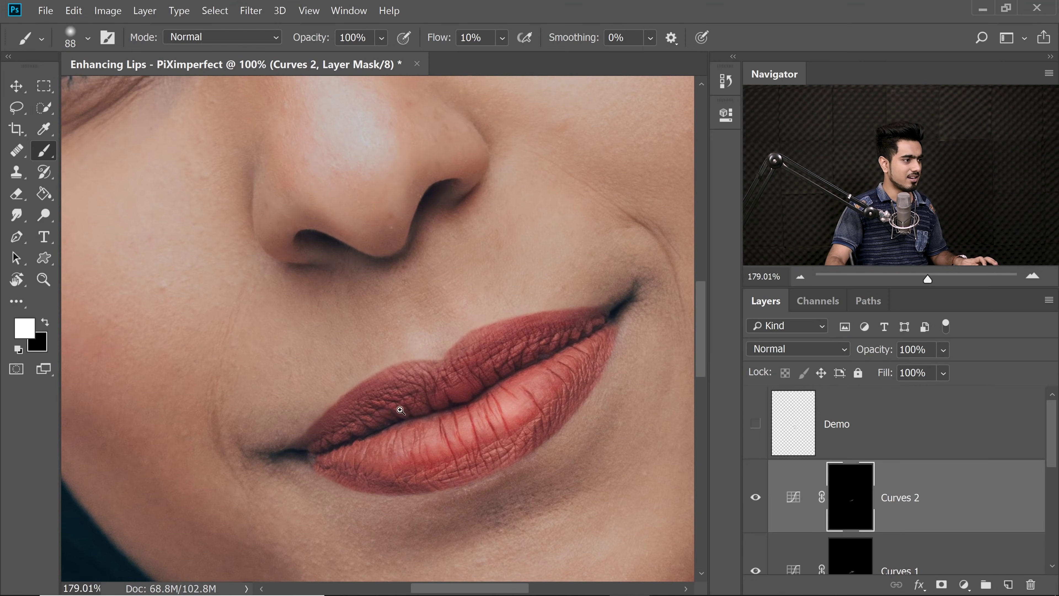
left_click_drag(545, 388, 486, 408)
right_click(506, 399, "alt")
left_click(755, 497)
left_click(756, 497)
left_click_drag(492, 365, 472, 367)
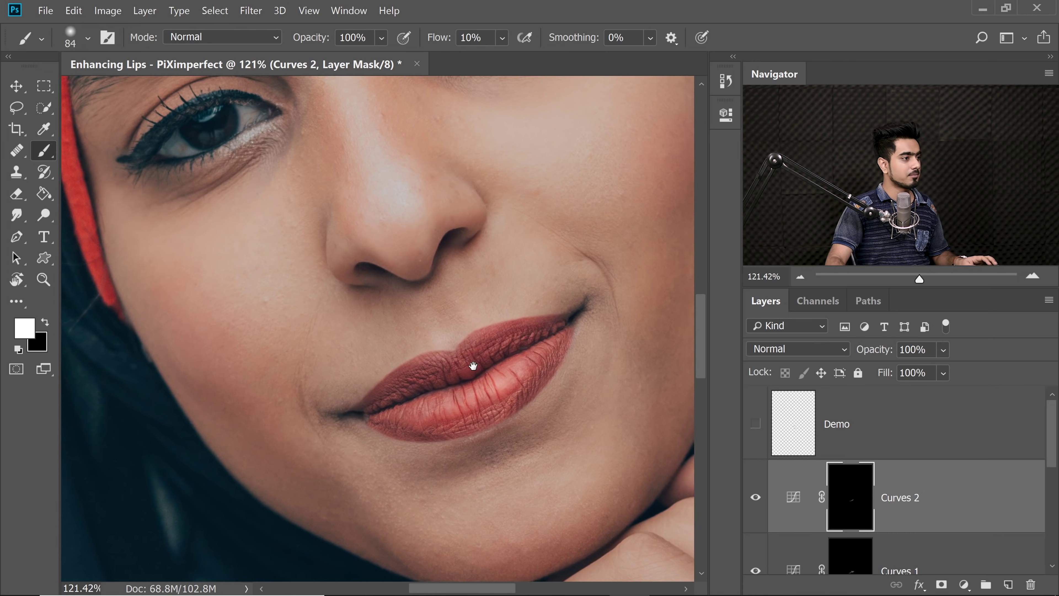
- Soften the lower lip highlight by lowering the RGB curve point of Curves 2
left_click_drag(521, 406, 483, 388)
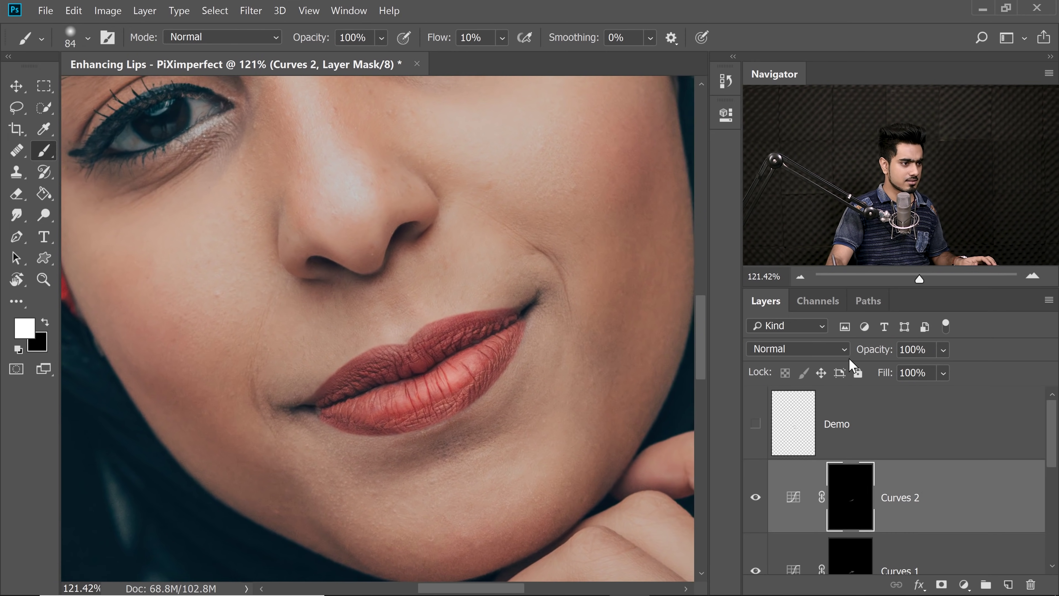
double_click(794, 497)
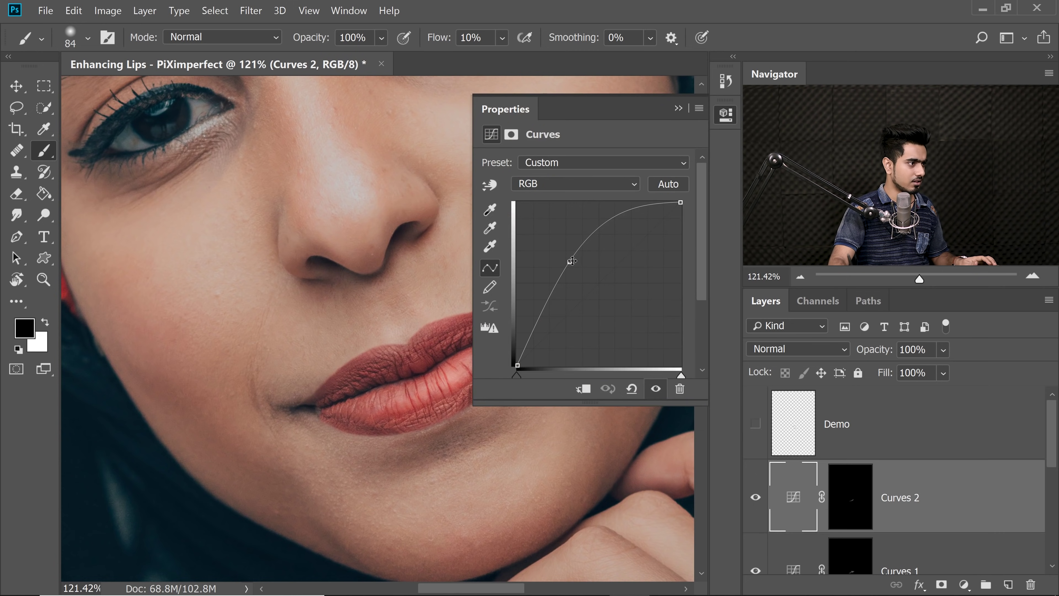
mouse_move(572, 260)
left_mouse_down()
mouse_move(575, 288)
mouse_move(580, 267)
left_mouse_up()
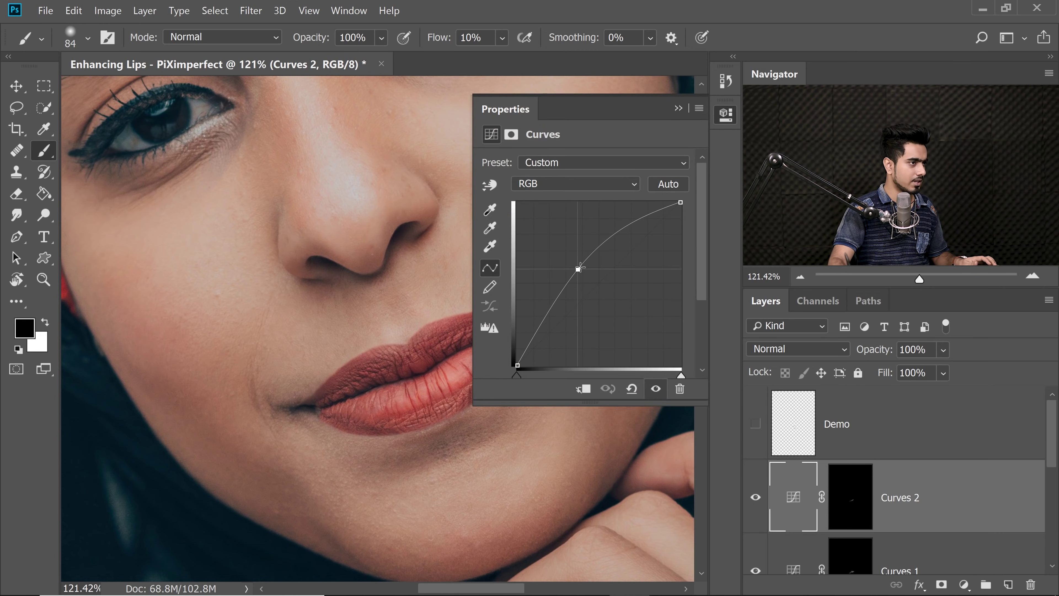
left_click(678, 108)
- Paint a broad white highlight on the Curves 2 mask across the skin below the lower lip, and trim it with black
left_click(482, 382)
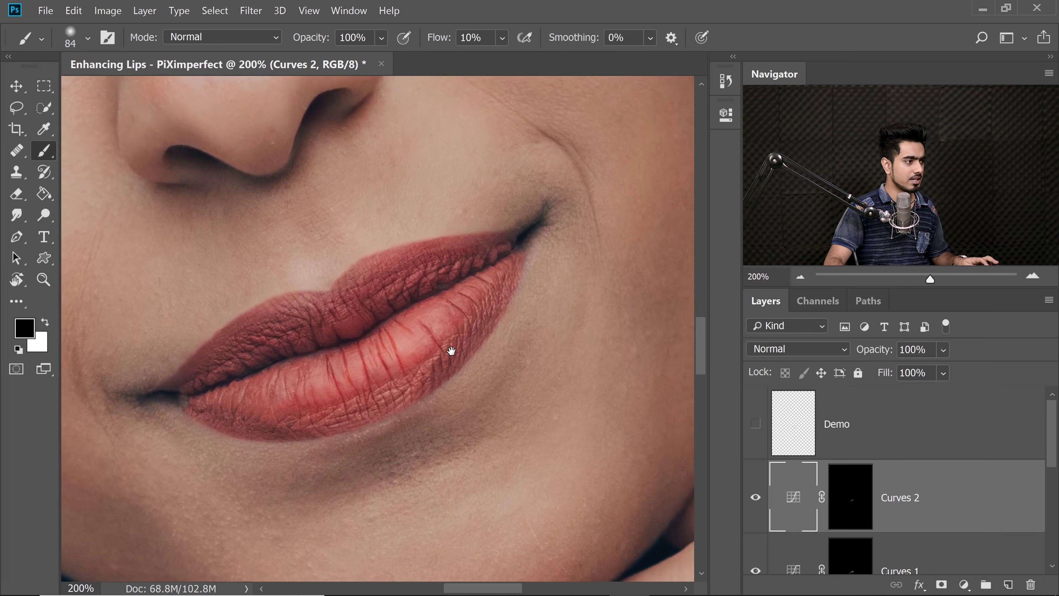
left_click_drag(449, 350, 413, 362)
left_click(416, 351, "alt")
left_click(857, 512)
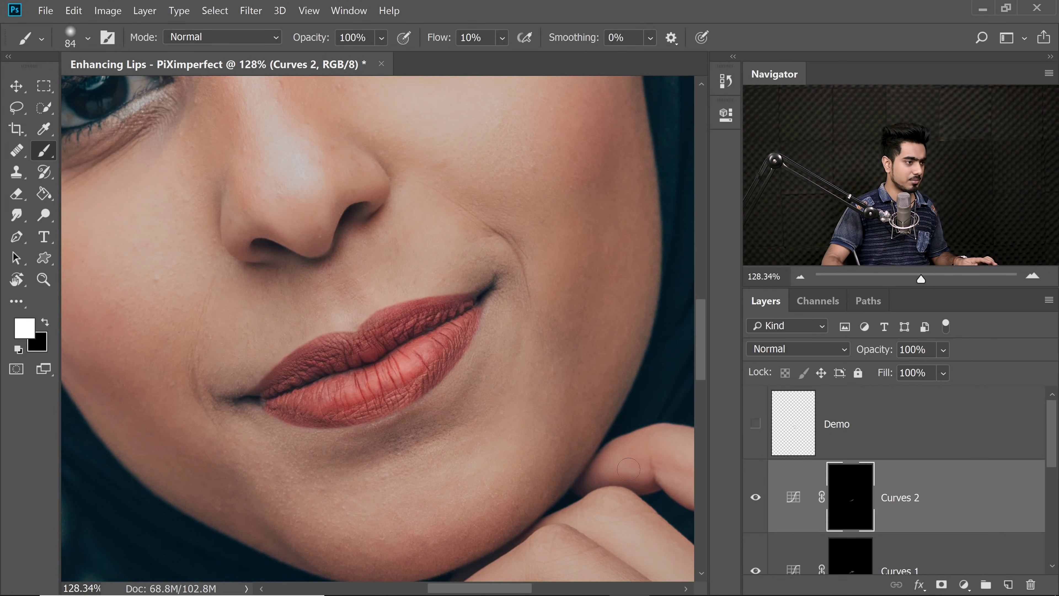
mouse_move(343, 461)
left_mouse_down()
mouse_move(384, 457)
mouse_move(372, 436)
left_mouse_up()
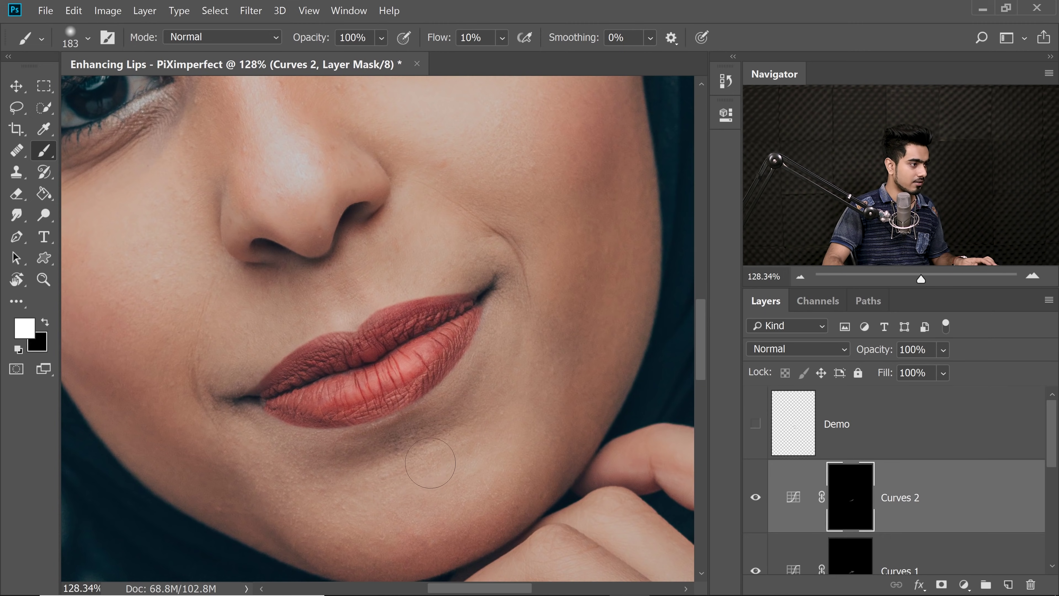
mouse_move(430, 462)
left_mouse_down()
mouse_move(405, 479)
mouse_move(451, 453)
mouse_move(506, 445)
mouse_move(428, 463)
mouse_move(413, 437)
mouse_move(371, 464)
mouse_move(445, 432)
mouse_move(487, 439)
mouse_move(437, 440)
mouse_move(477, 437)
mouse_move(492, 417)
left_mouse_up()
scroll(468, 464, "down", 3)
scroll(517, 426, "up", 2)
key("x")
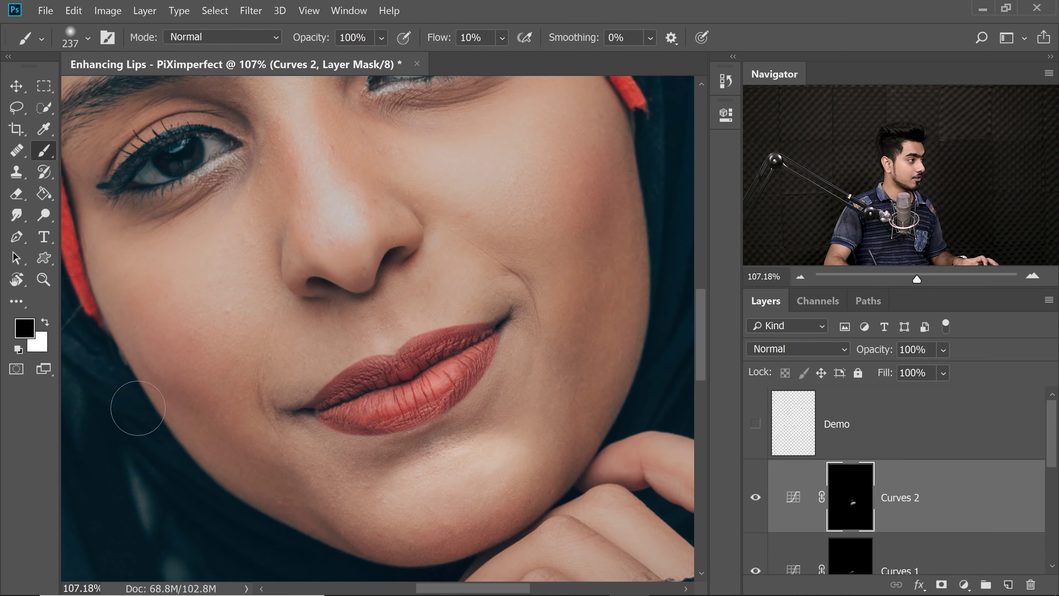
left_click_drag(390, 467, 419, 428)
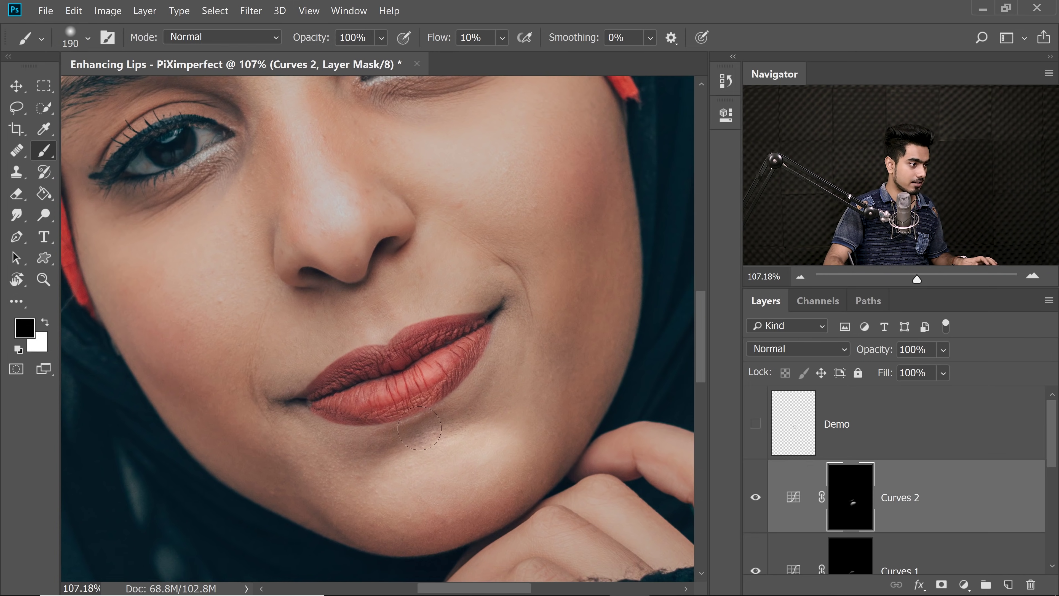
- Paint black on the Curves 2 mask to trim the highlight below the lower lip, and compare with the layer hidden
left_click_drag(490, 442, 504, 454)
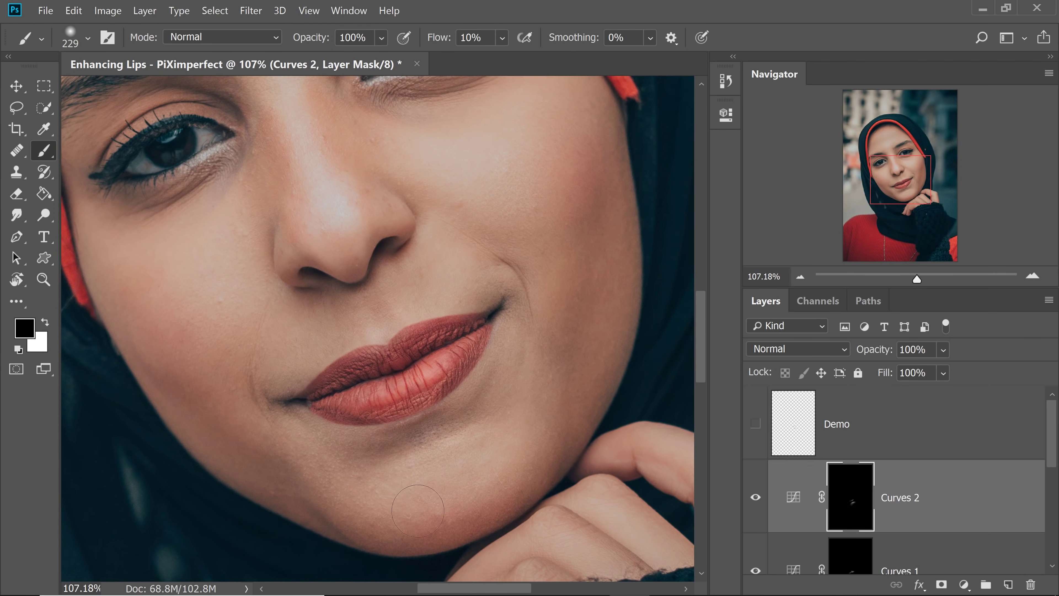
left_click(756, 497)
left_click(755, 497)
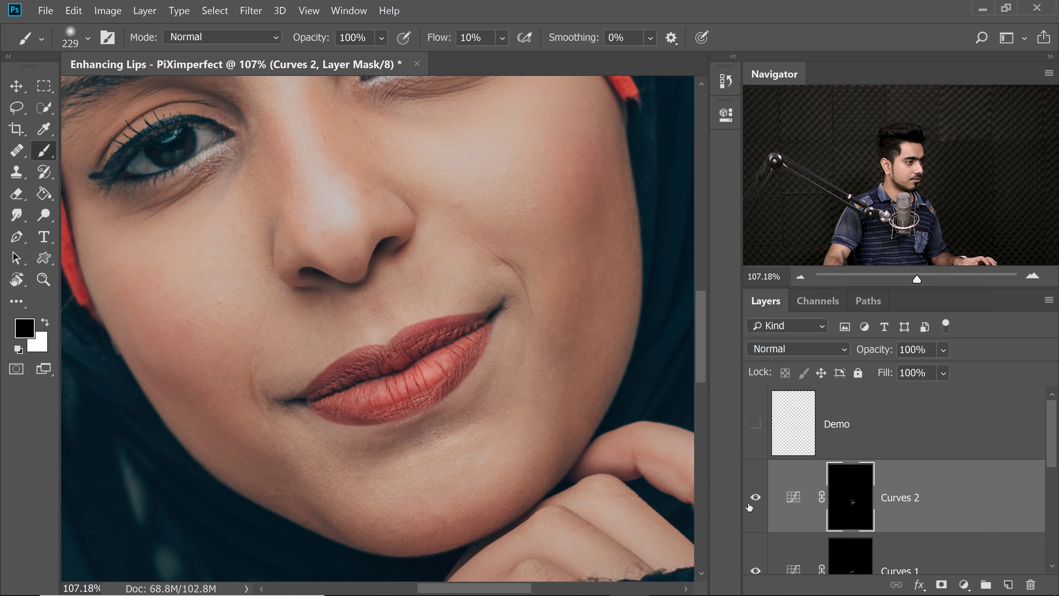
scroll(525, 459, "down", 3)
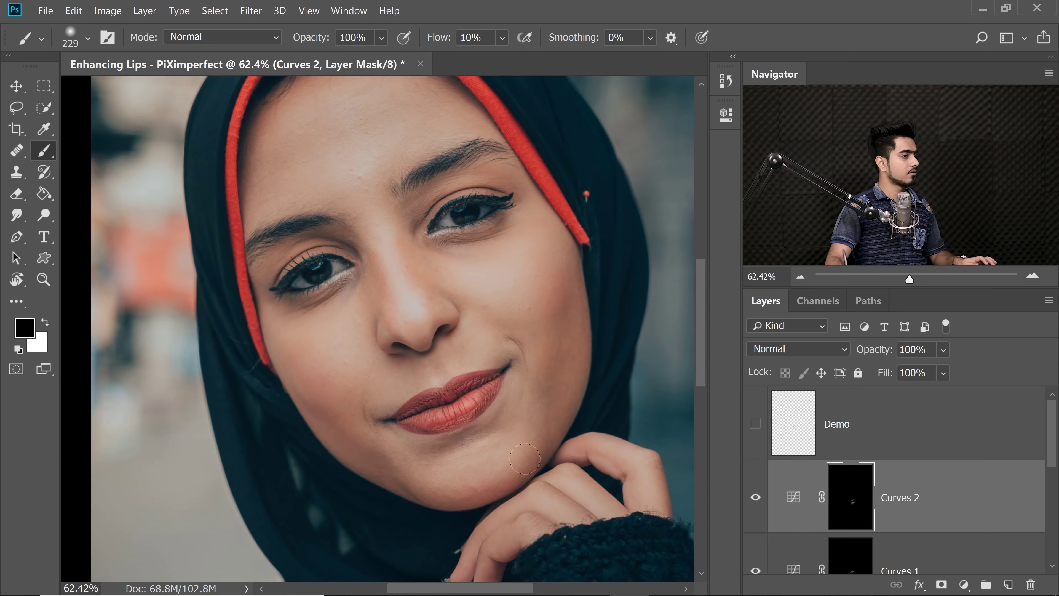
left_click(757, 498)
scroll(482, 443, "up", 6)
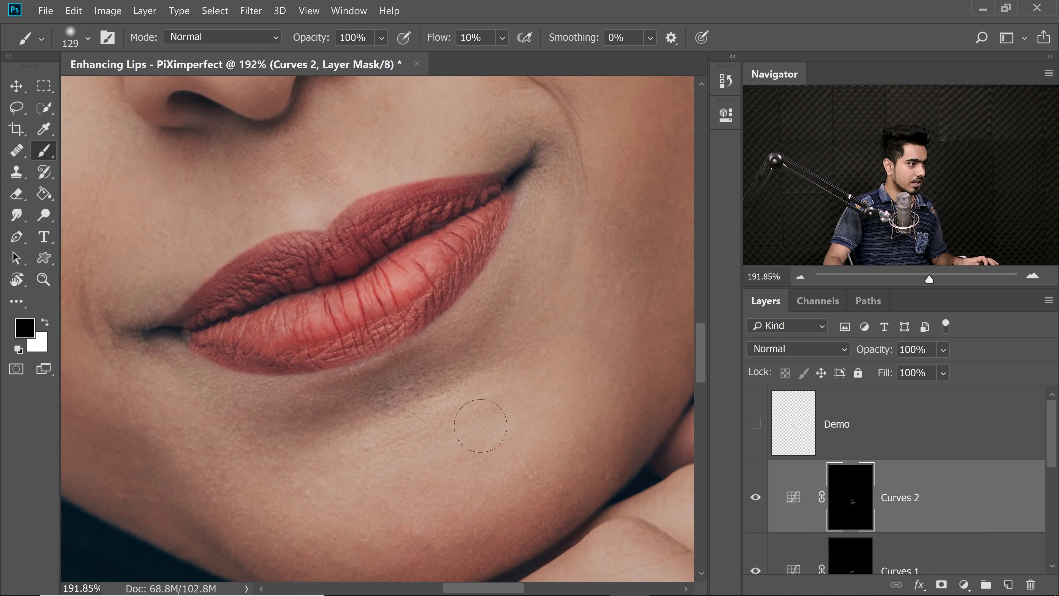
- Refine the edges of the chin highlight on the Curves 2 mask with smaller brush strokes below the lower lip
left_click_drag(458, 430, 430, 428)
key("x")
scroll(472, 404, "down", 4)
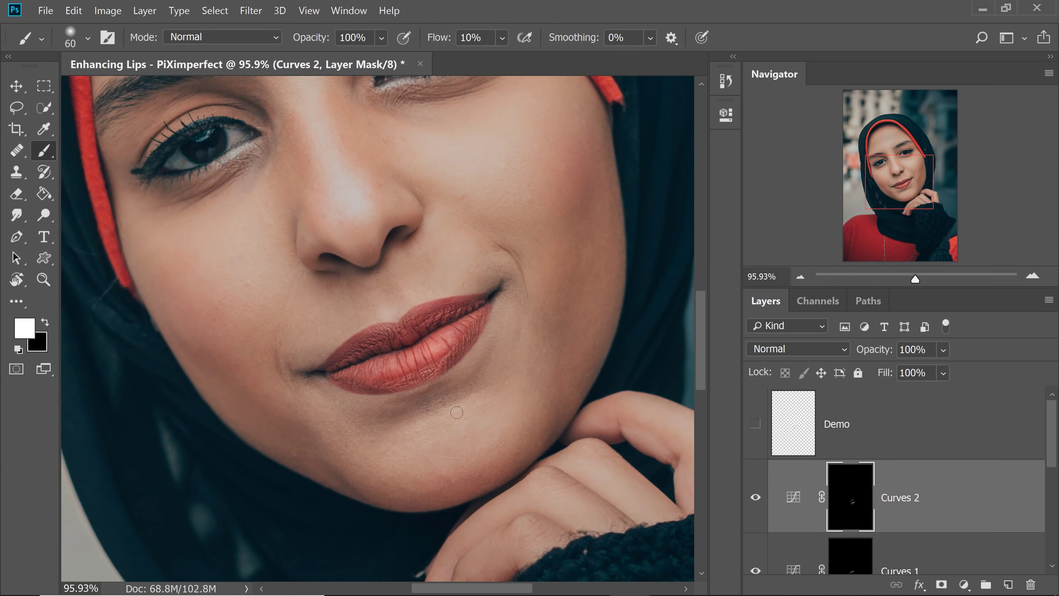
scroll(455, 419, "down", 1)
scroll(469, 430, "up", 2)
key("x")
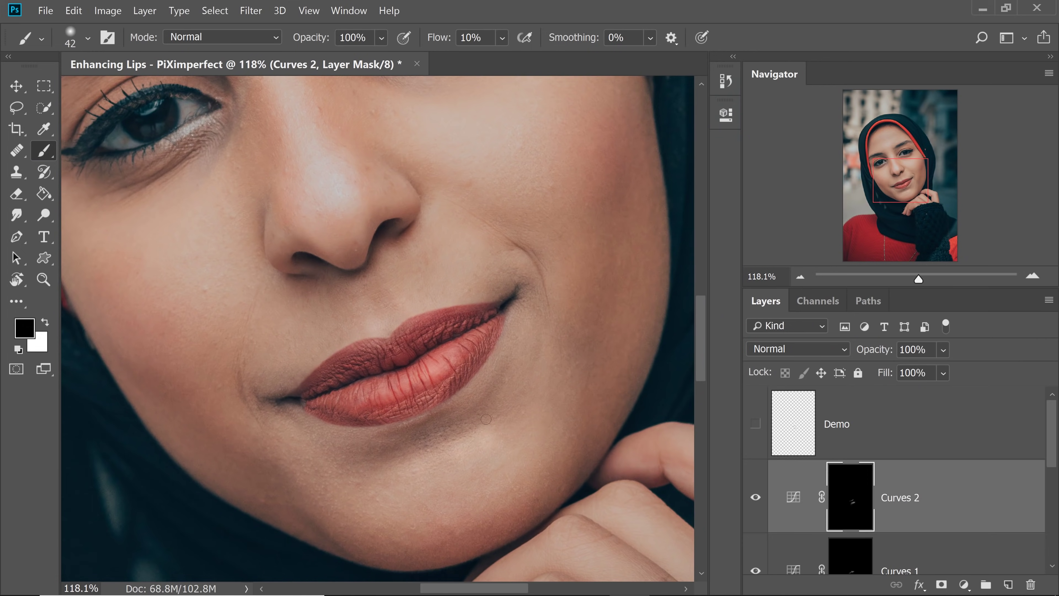
left_click_drag(509, 407, 527, 407)
left_click_drag(491, 469, 514, 469)
- Group the Curves 1 and Curves 2 layers as Dodging, and compare the portrait with the group hidden
scroll(514, 469, "down", 3)
scroll(955, 428, "down", 2)
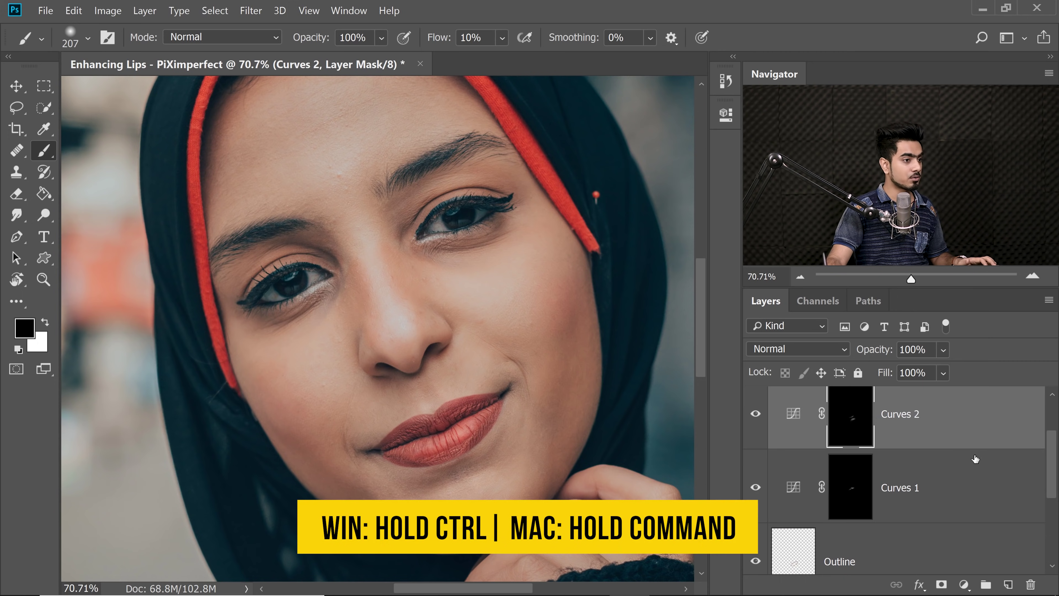
left_click(978, 489, "ctrl")
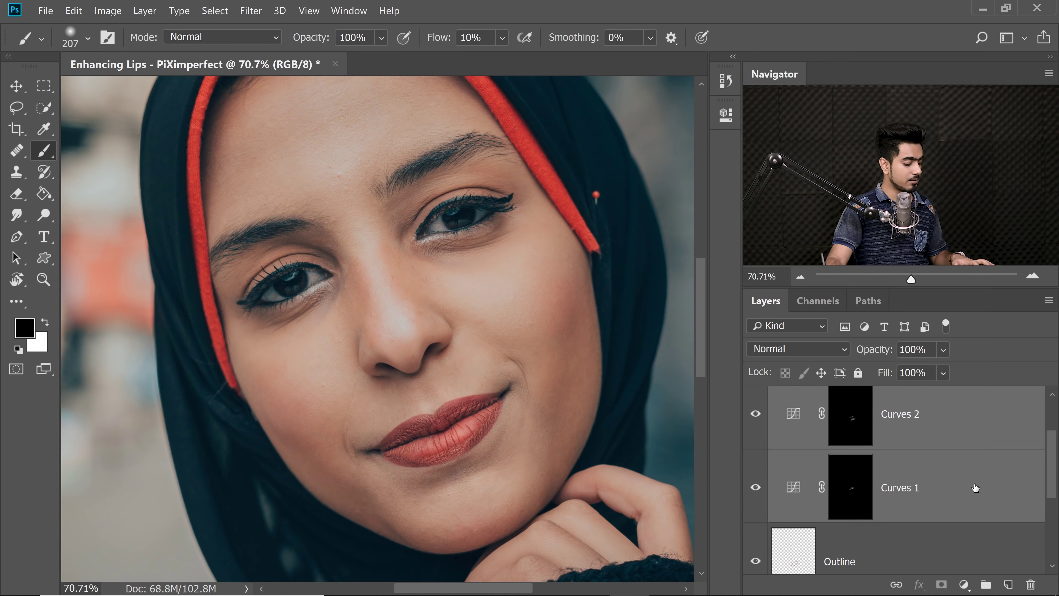
key("ctrl+g")
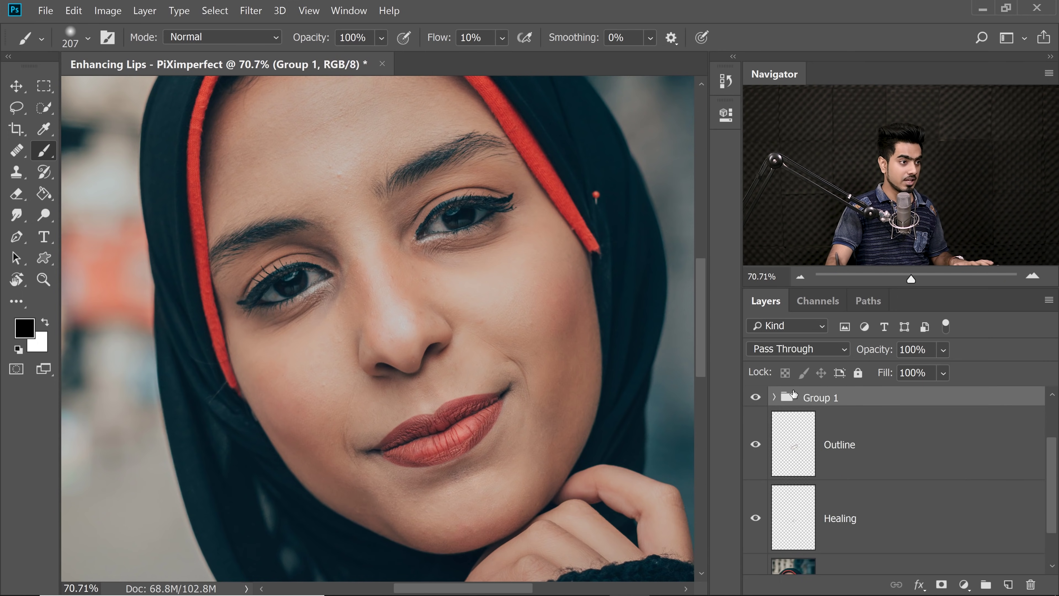
double_click(818, 397)
type("Dodging")
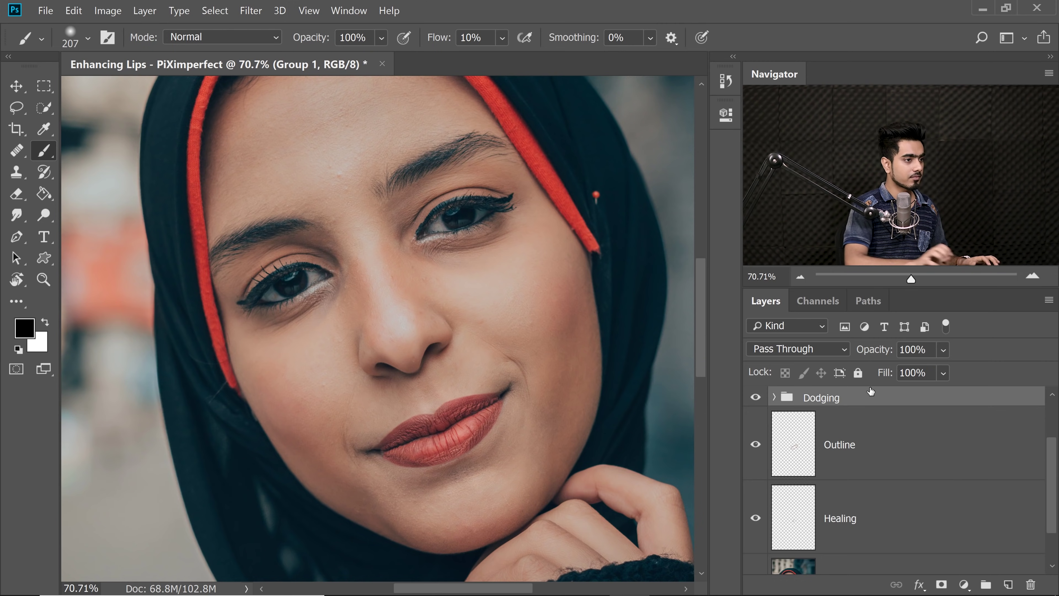
key("Return")
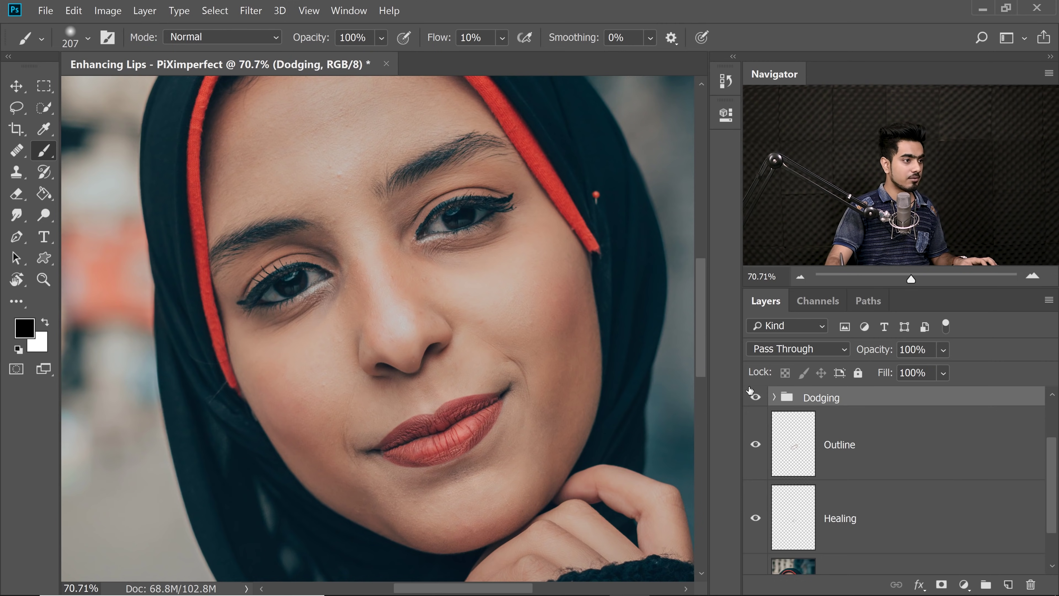
left_click(757, 399)
left_click(759, 400)
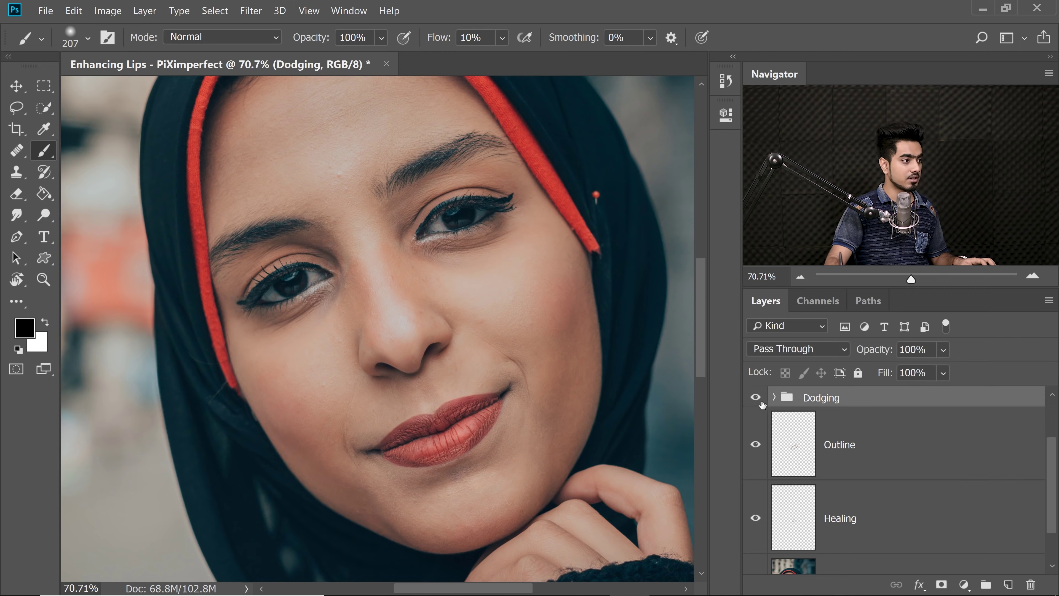
left_click_drag(875, 354, 939, 350)
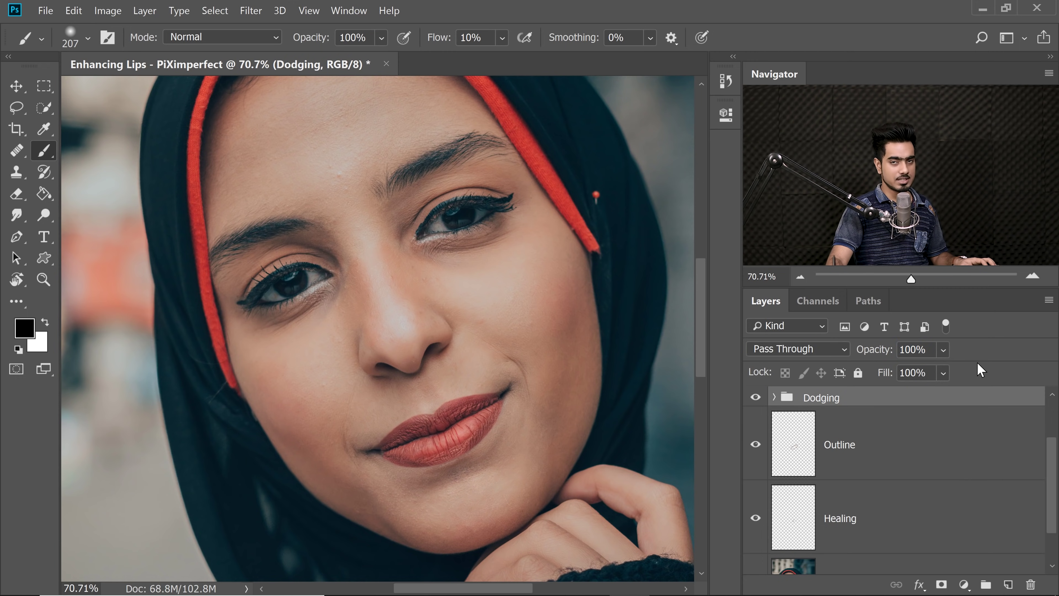
- Show the Demo layer to examine where the lip shadows are marked, and hide it again
left_click_drag(1051, 467, 1050, 421)
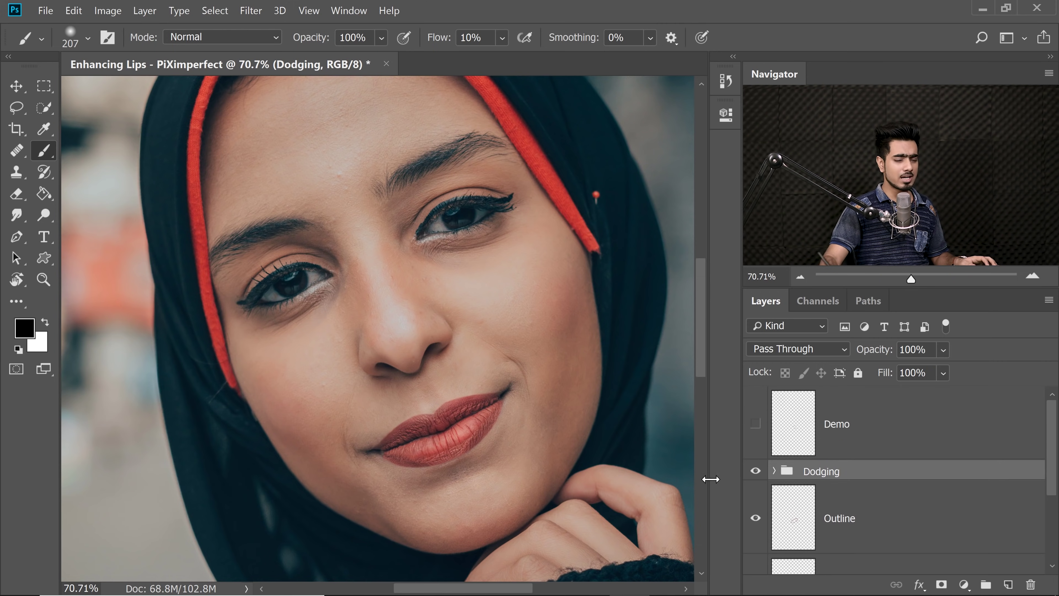
left_click(755, 424)
scroll(403, 417, "up", 3)
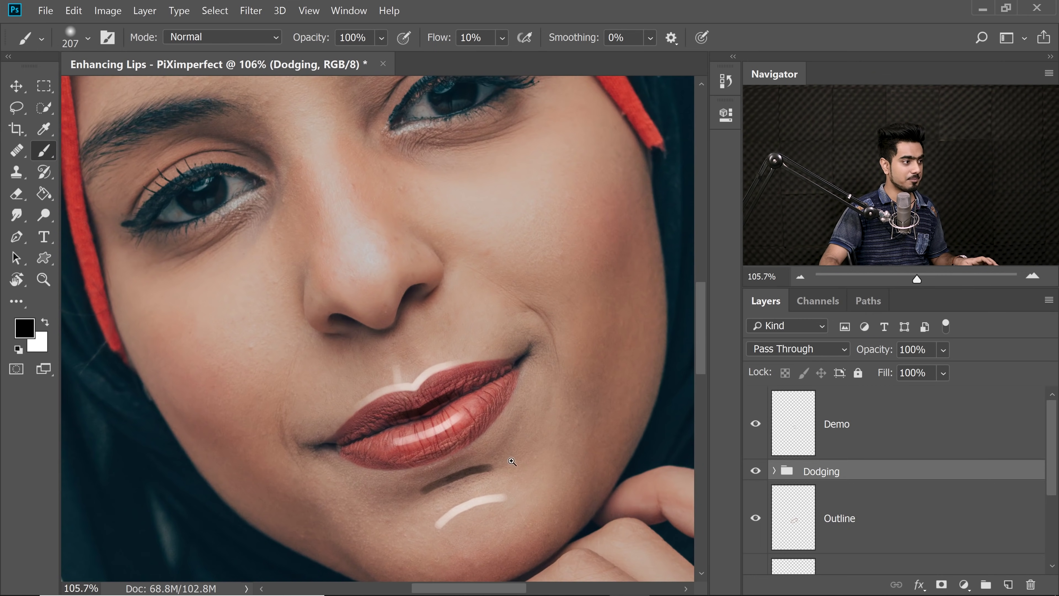
scroll(512, 461, "down", 3)
left_click(756, 424)
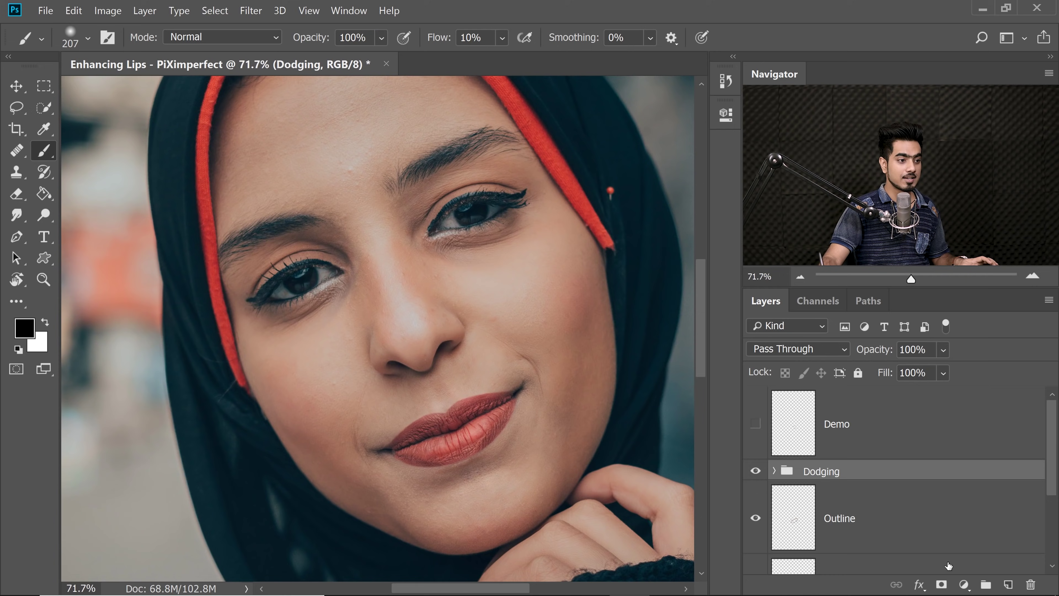
- Add a Curves adjustment layer above the Dodging group and pull the RGB curve's midpoint down to darken the image
left_click(965, 585)
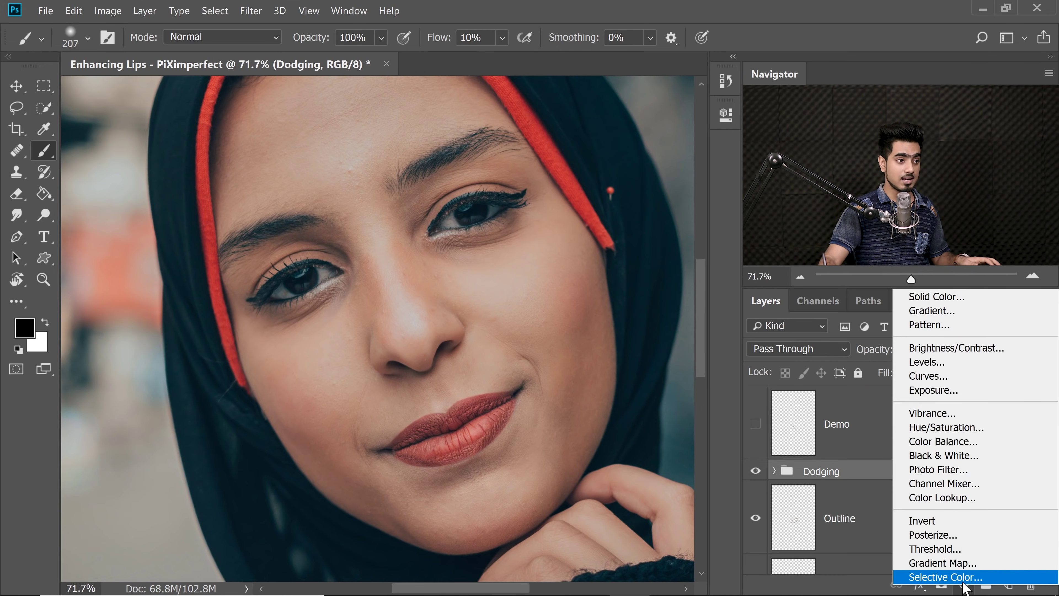
left_click(930, 377)
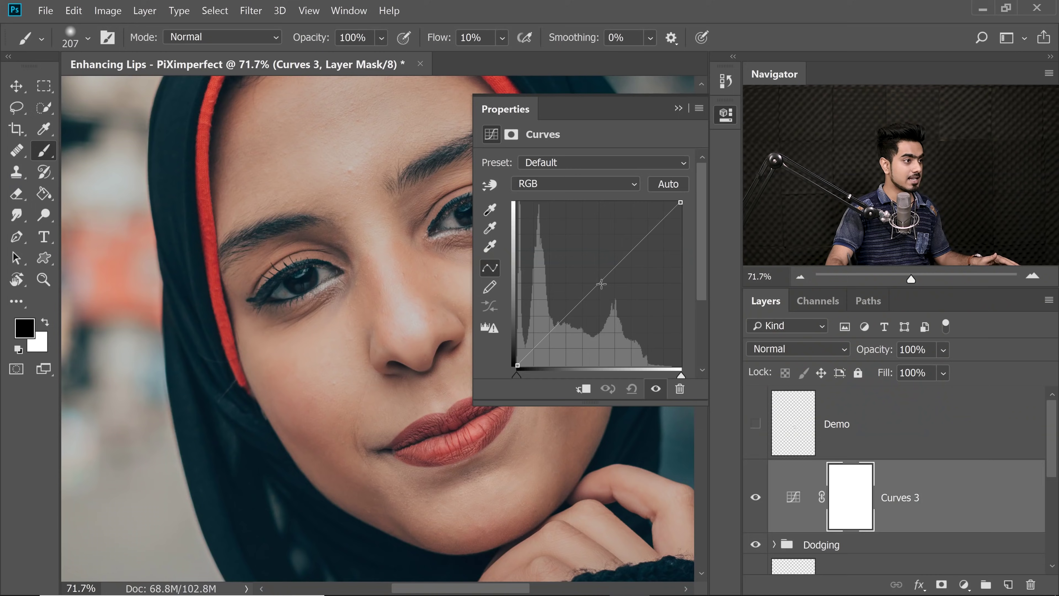
left_click(598, 283)
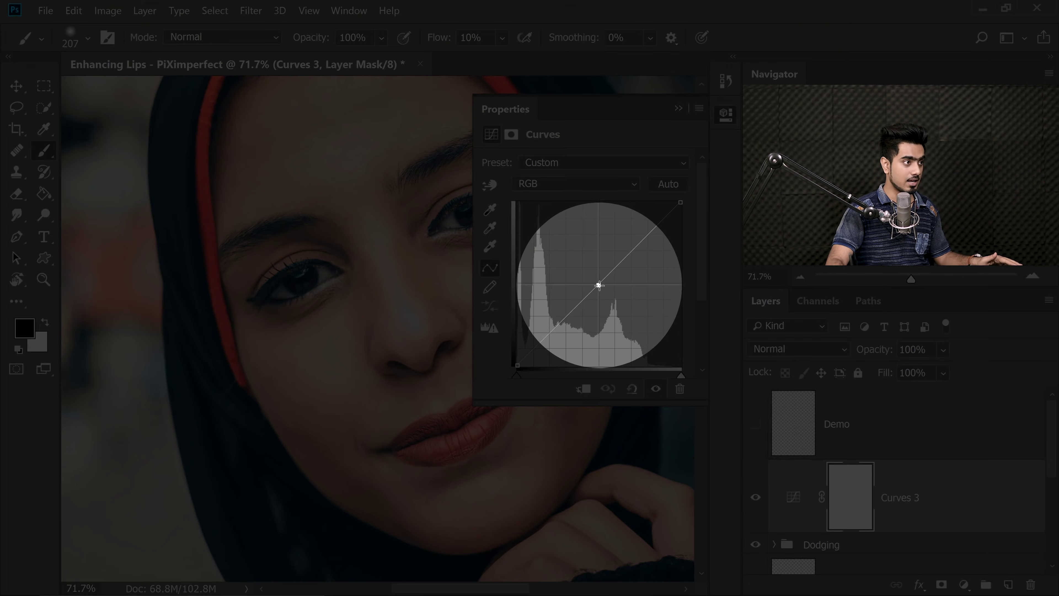
left_click_drag(598, 283, 622, 315)
left_click(679, 108)
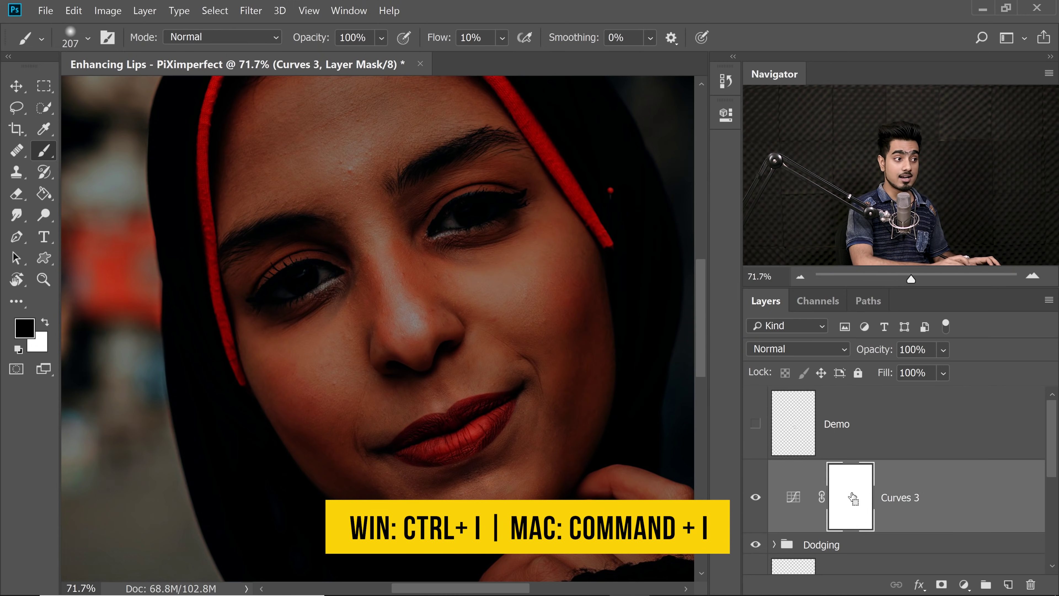
- Invert the Curves 3 mask and paint white along the upper lip's lower edge with a 48 px brush, toggling the layer to compare
key("ctrl+i")
left_click_drag(393, 353, 497, 400)
left_click_drag(499, 442, 426, 330)
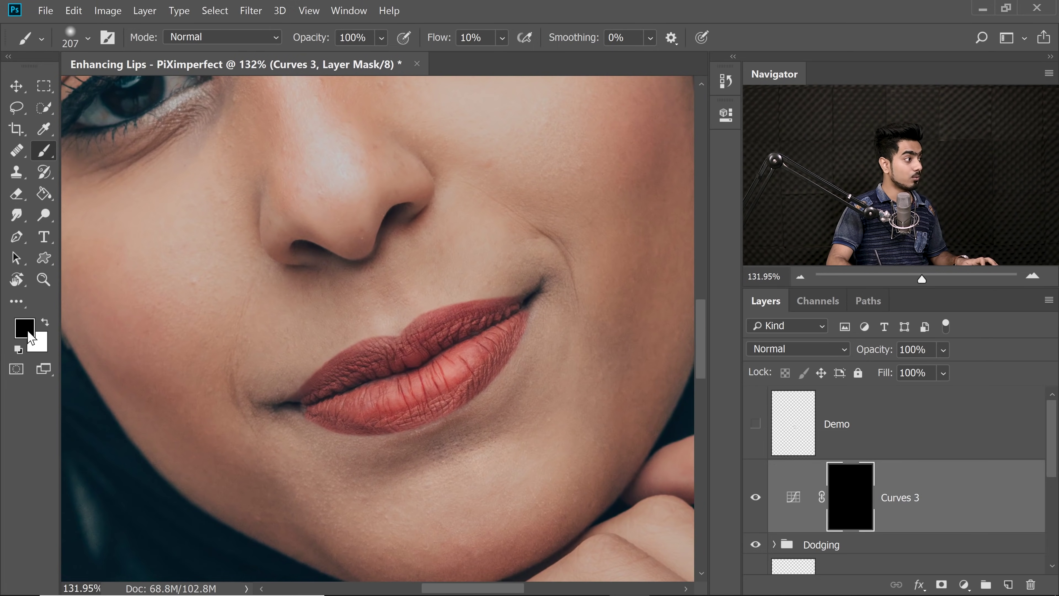
key("x")
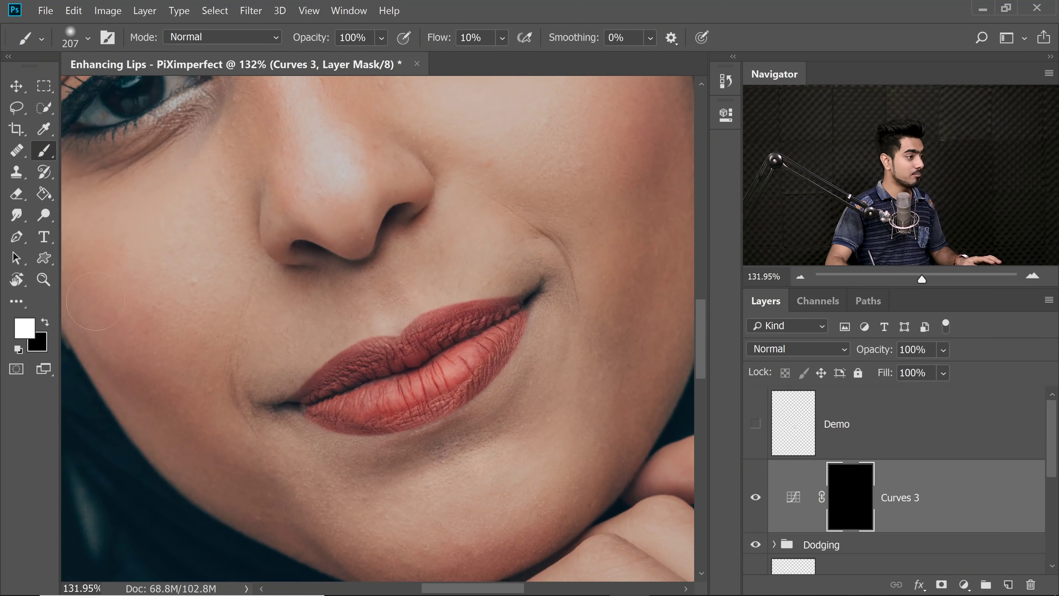
mouse_move(384, 373)
left_mouse_down()
mouse_move(398, 364)
mouse_move(339, 343)
left_mouse_up()
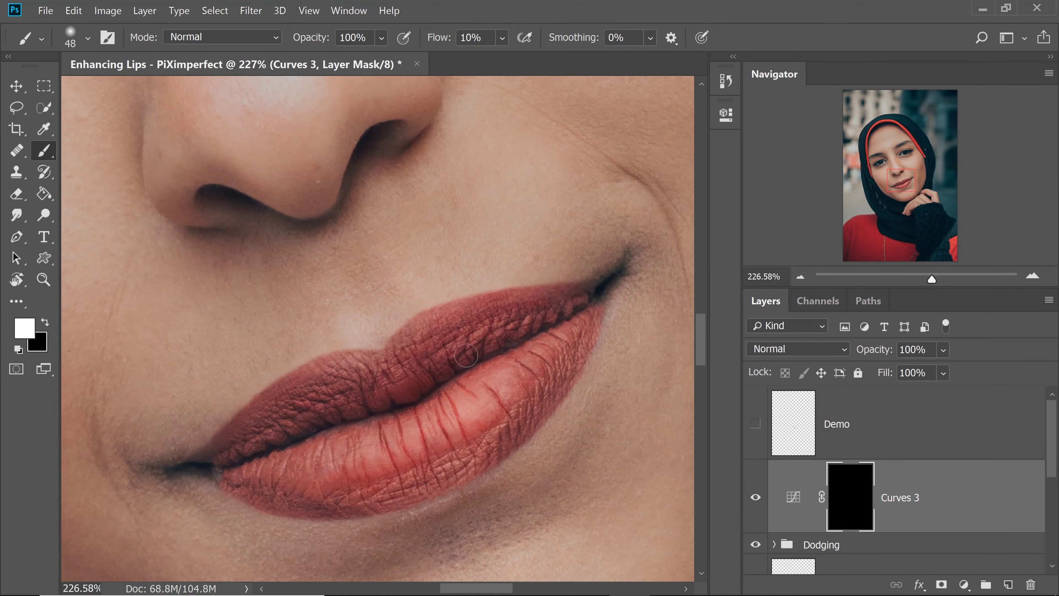
left_click_drag(436, 362, 522, 327)
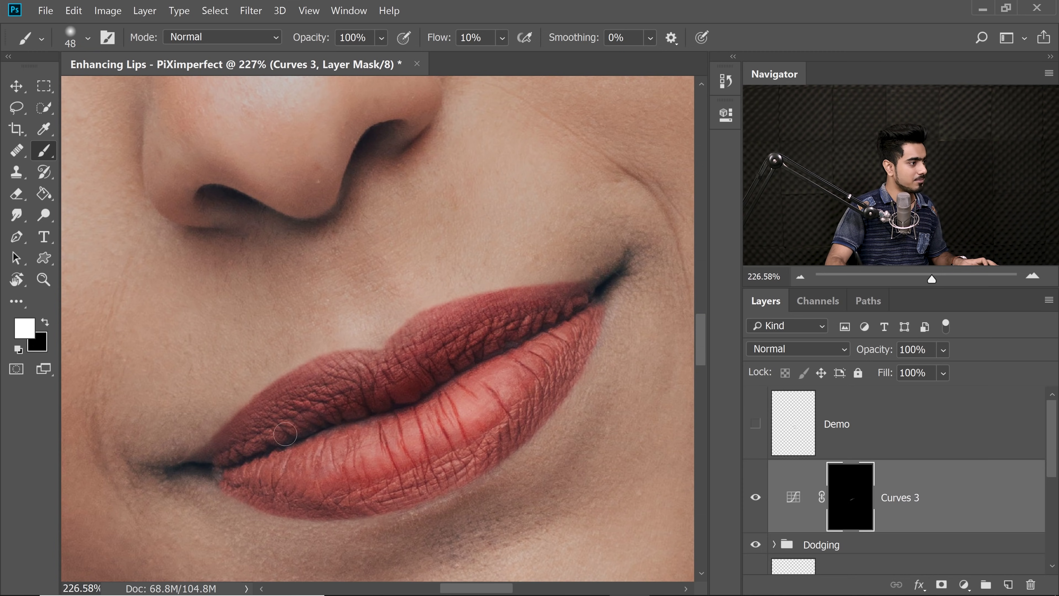
scroll(466, 374, "down", 3)
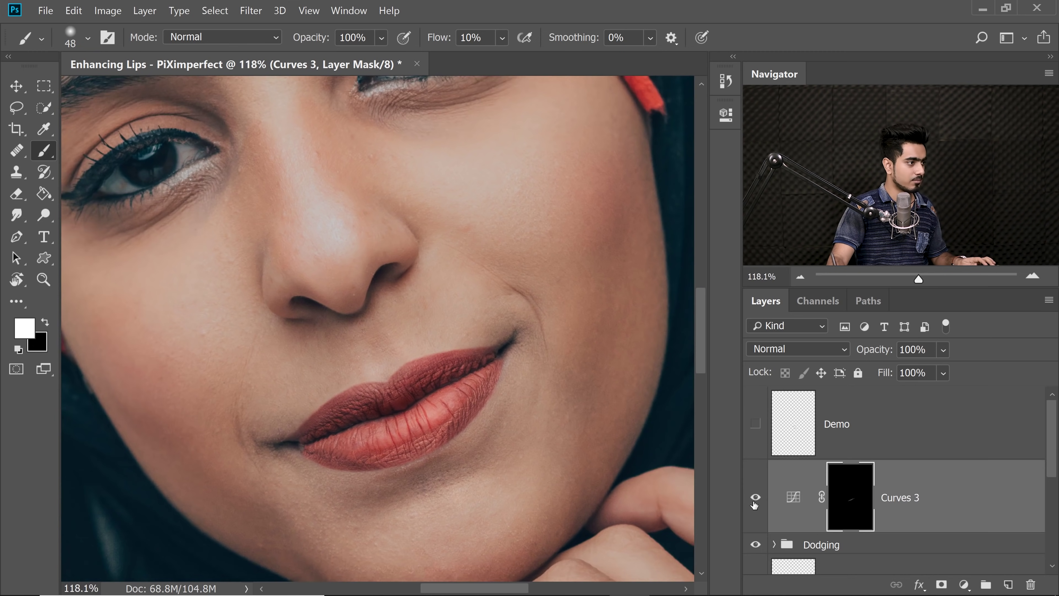
left_click(755, 498)
left_click(756, 498)
scroll(388, 401, "up", 3)
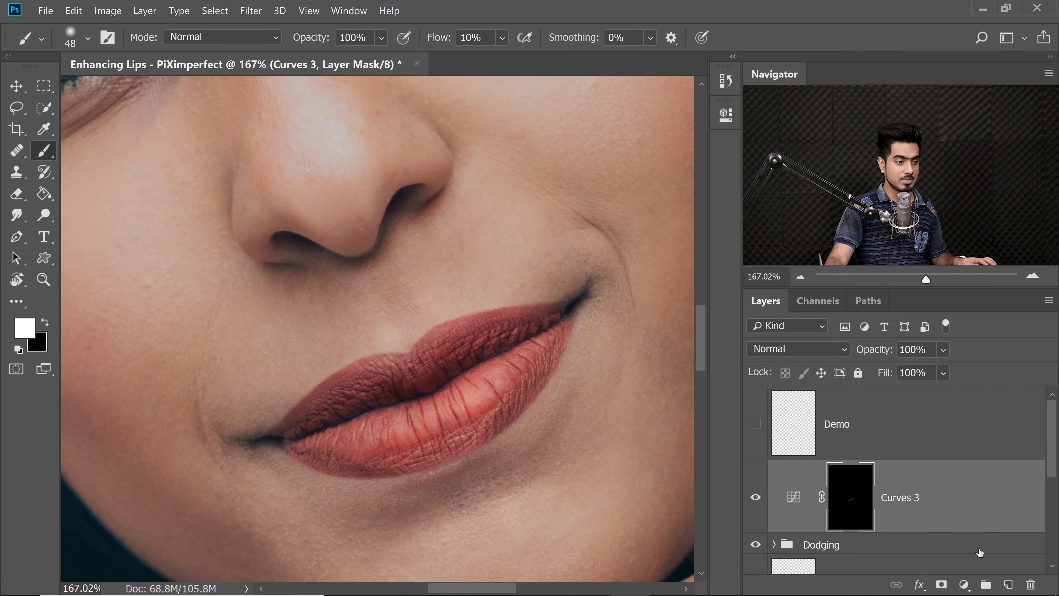
- Duplicate the Curves 3 layer and fill the copy's mask with black
left_click(964, 585)
left_click(886, 480)
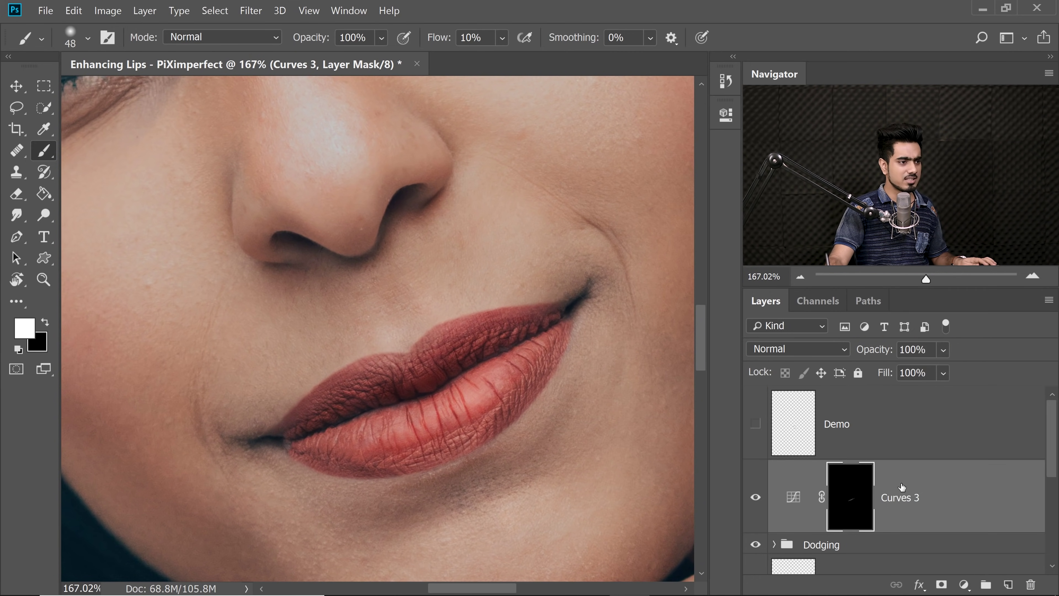
left_click(947, 503)
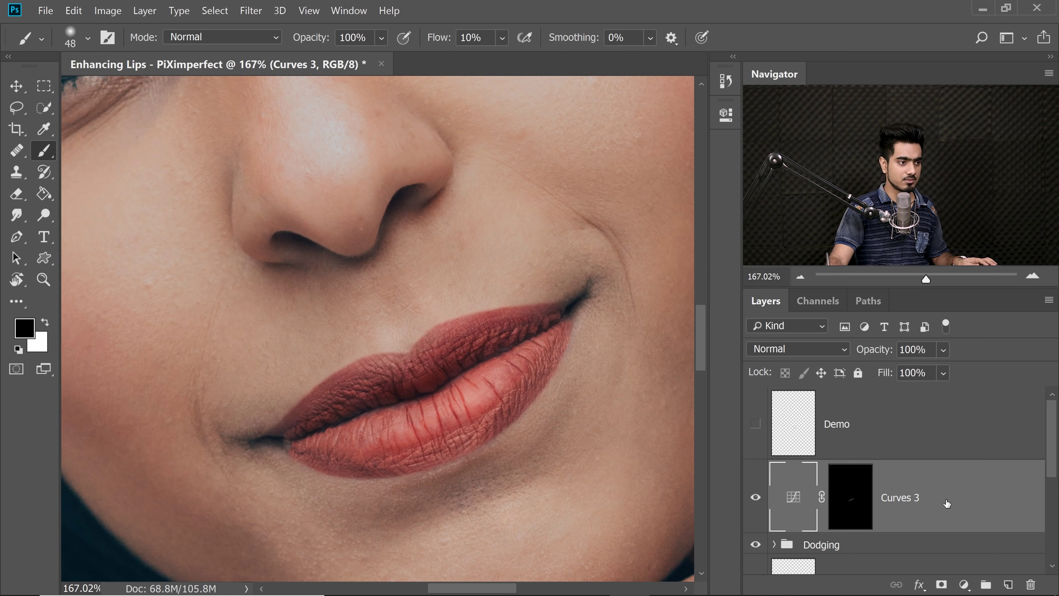
key("ctrl+j")
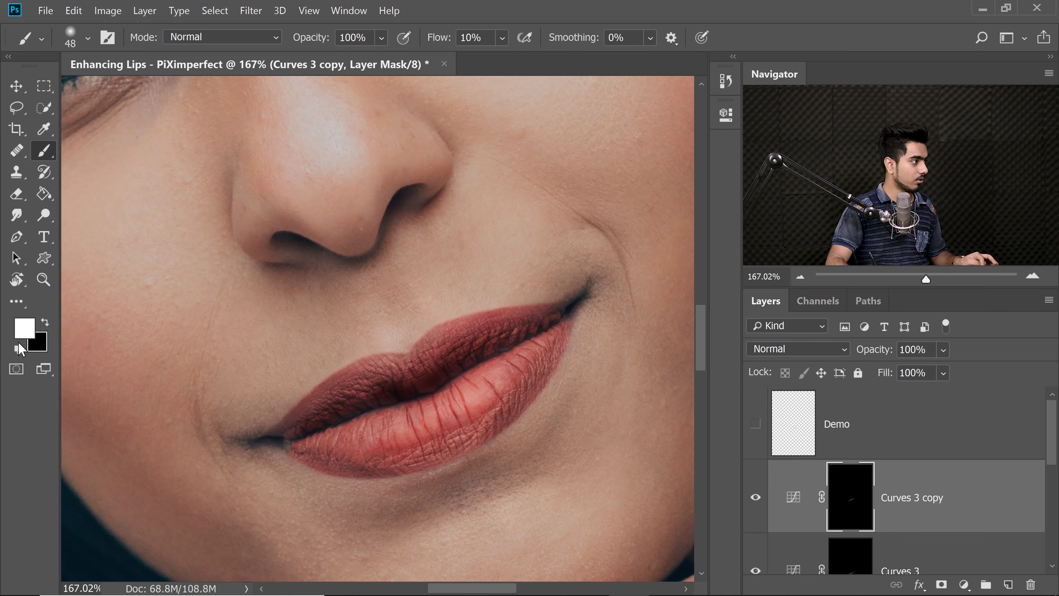
key("x")
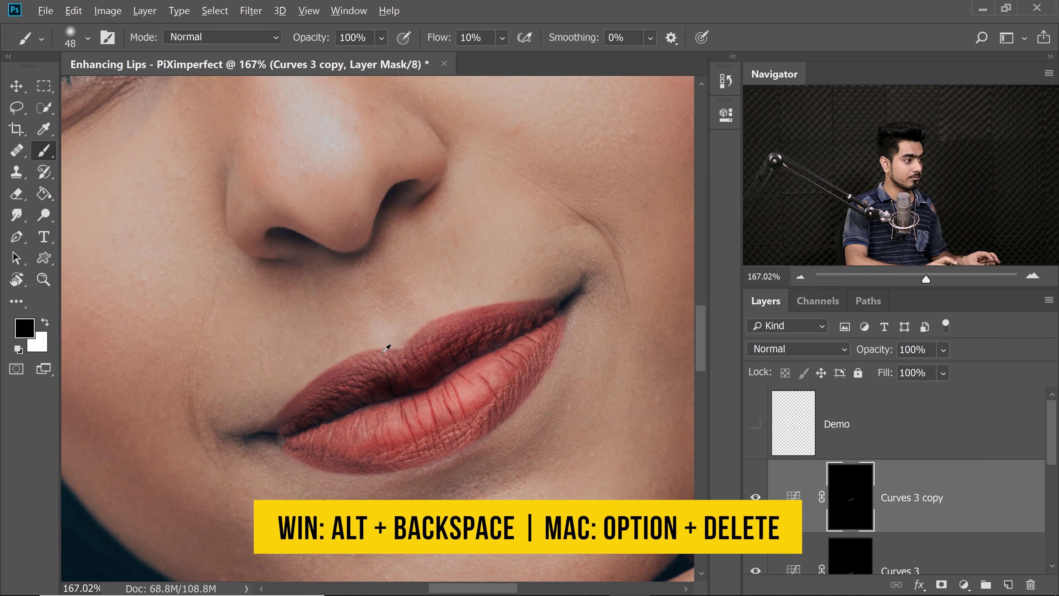
key("alt+BackSpace")
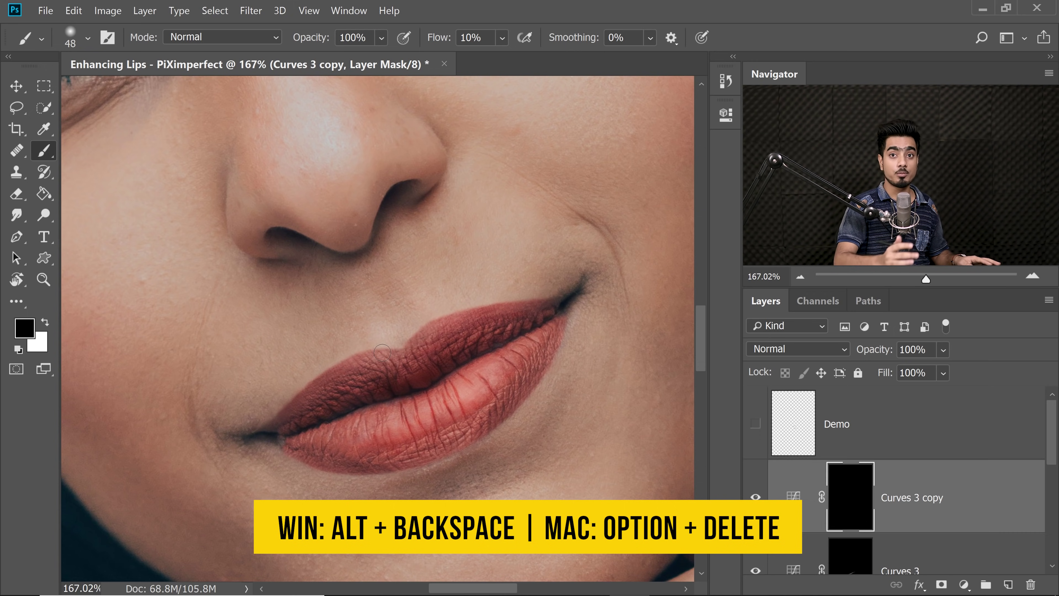
- Paint white on the Curves 3 copy mask along the lower lip's bottom edge with an 82 px brush to deepen the shadow
left_click_drag(466, 393, 531, 369)
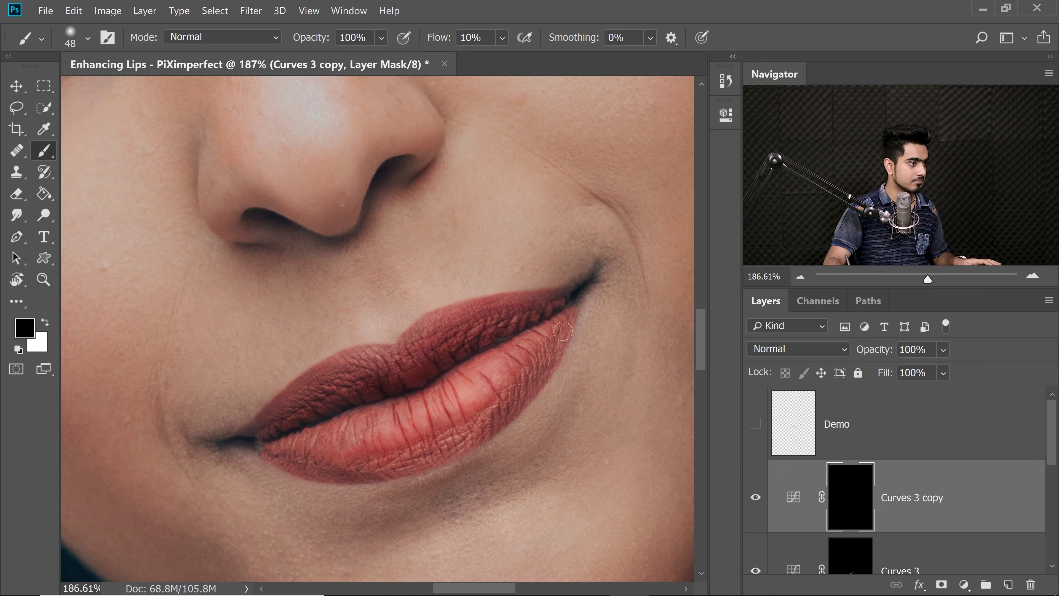
key("x")
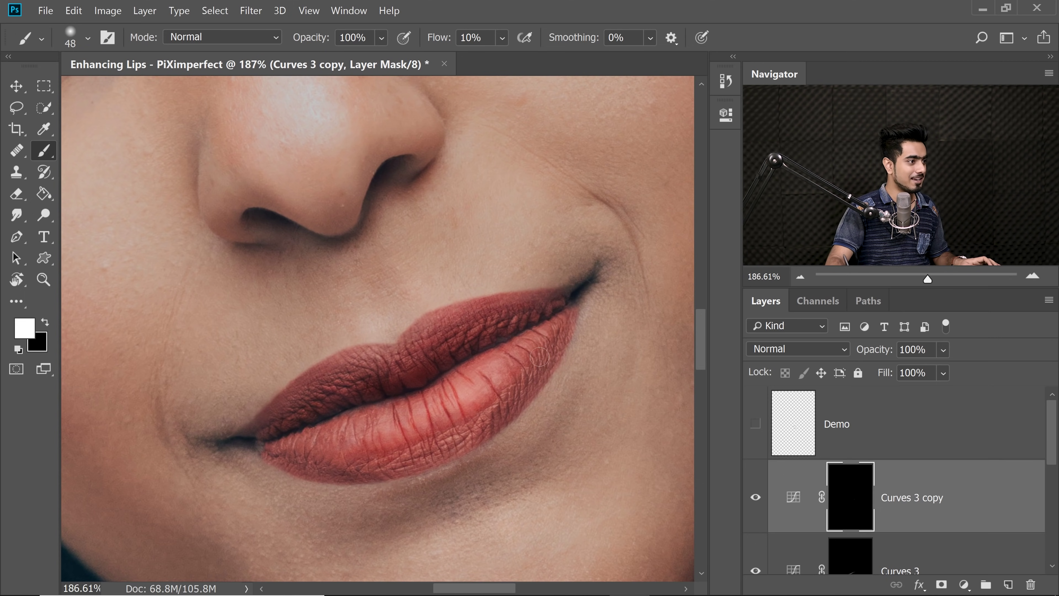
left_click_drag(463, 444, 411, 457)
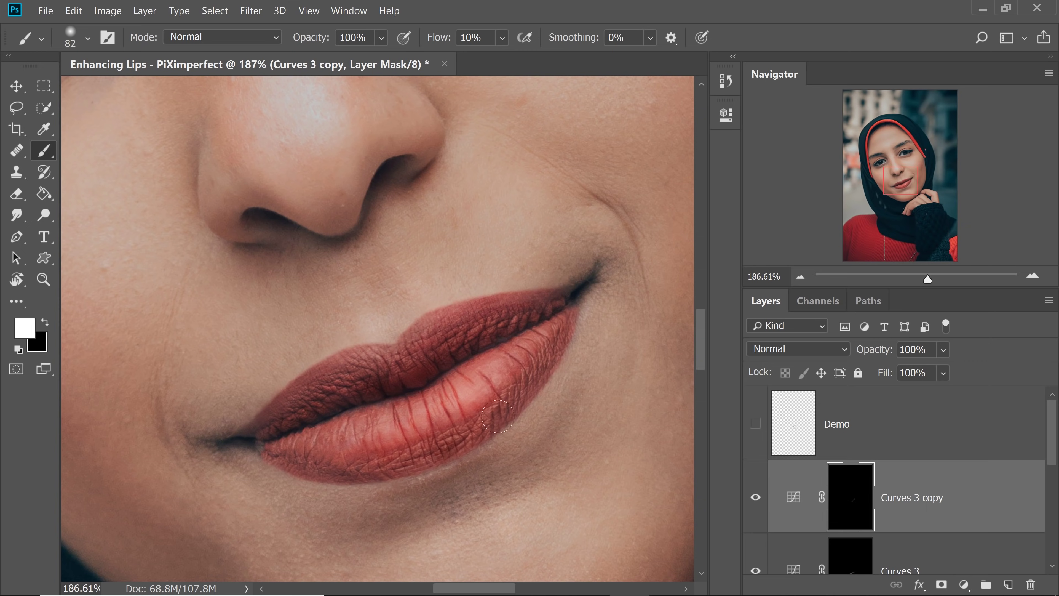
mouse_move(498, 417)
left_mouse_down()
mouse_move(347, 460)
mouse_move(446, 434)
mouse_move(542, 364)
left_mouse_up()
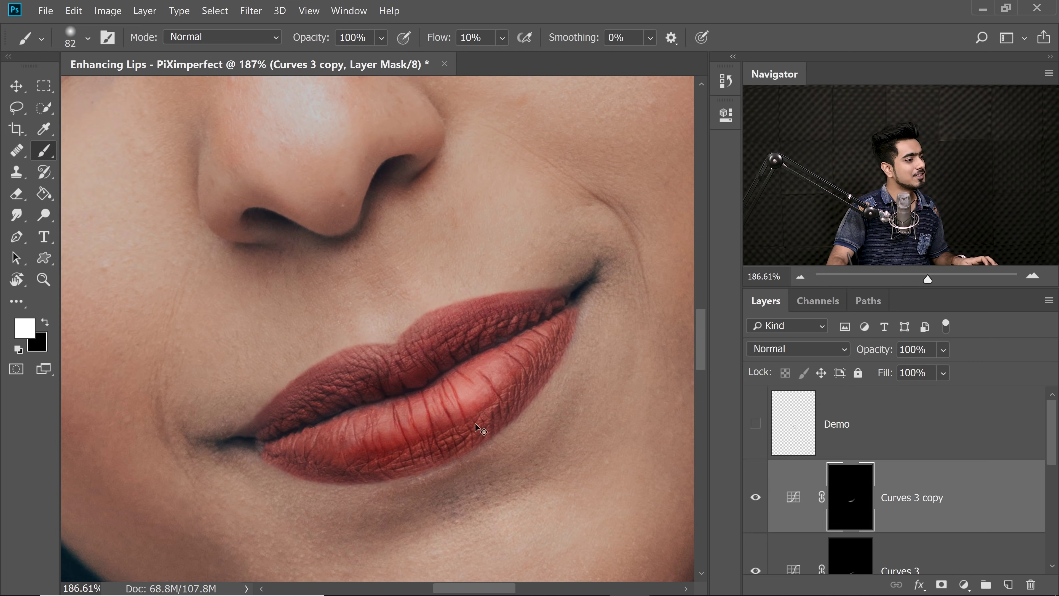
- Raise the RGB curve's midpoint on the Curves 3 copy layer to soften the lower-lip shadow, comparing with the layer hidden and shown
scroll(503, 418, "down", 3)
double_click(794, 497)
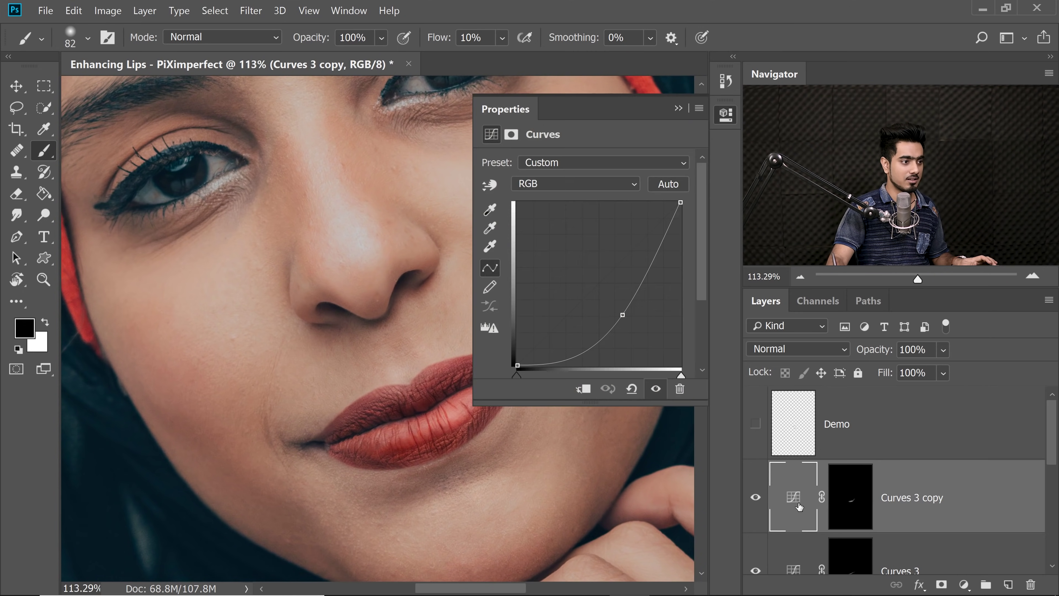
mouse_move(622, 308)
left_mouse_down()
mouse_move(603, 294)
mouse_move(610, 305)
left_mouse_up()
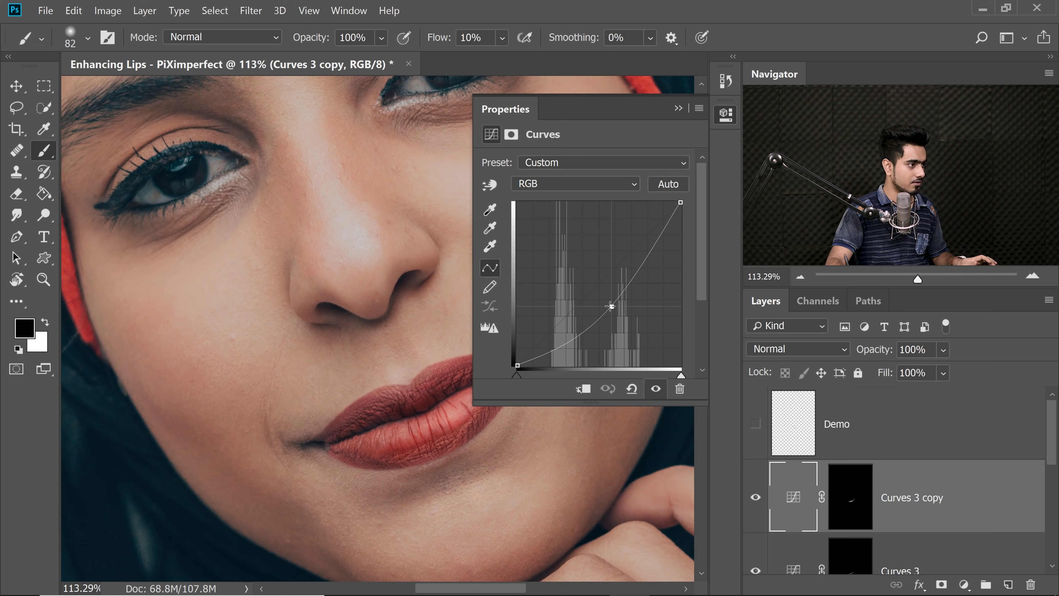
left_click(678, 109)
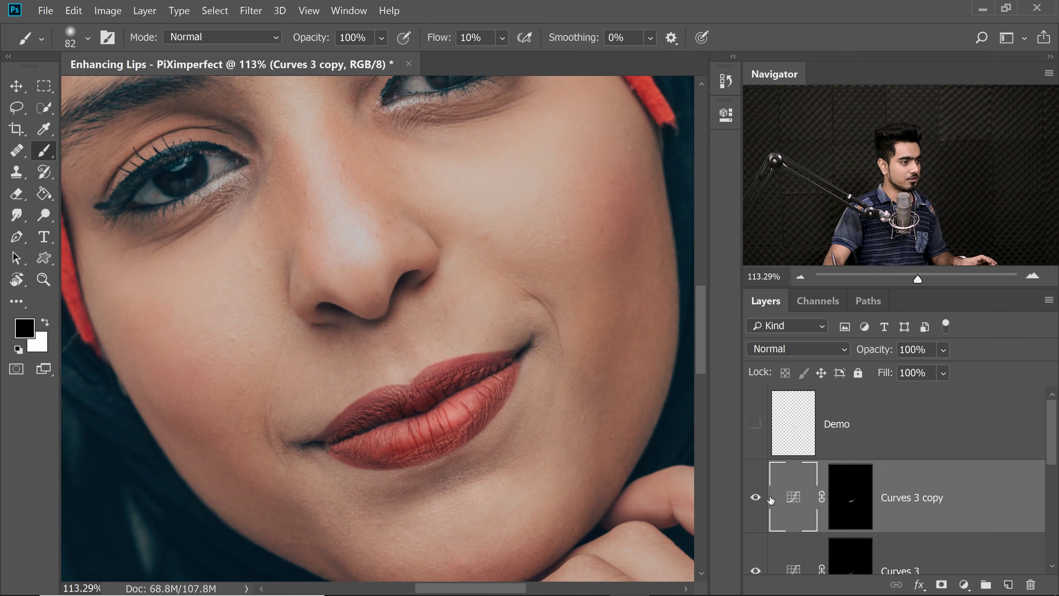
left_click(756, 497)
left_click(755, 497)
scroll(487, 358, "down", 2)
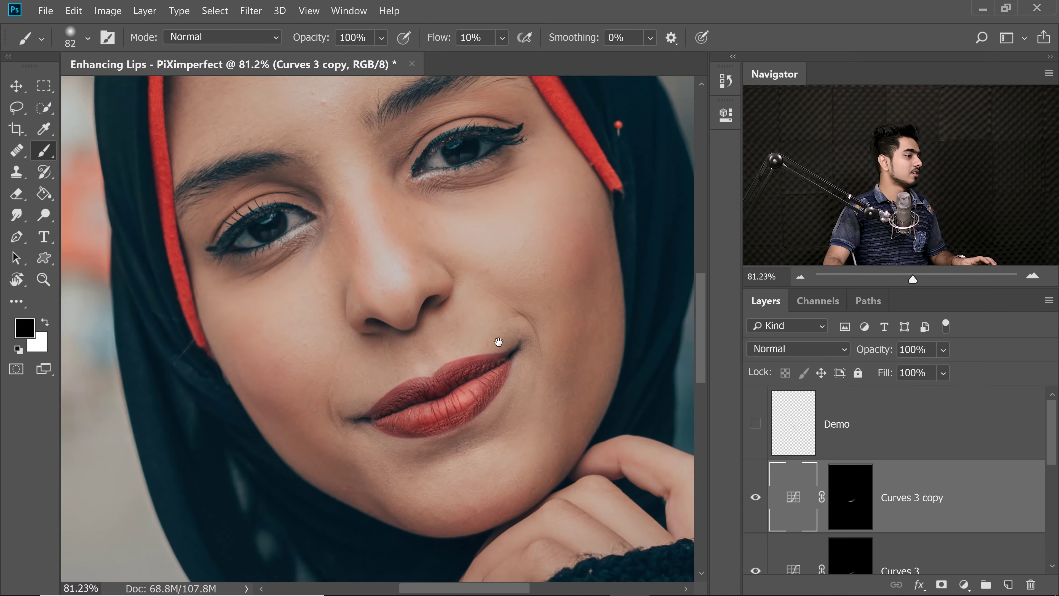
double_click(817, 470)
left_click_drag(611, 309, 607, 304)
left_click(678, 109)
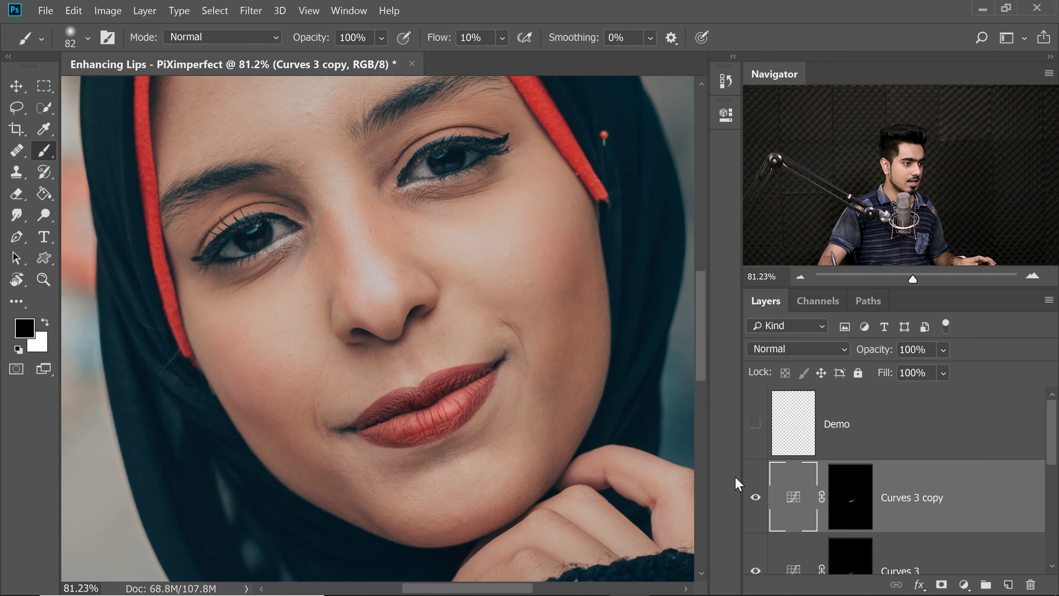
- Compare the image with and without the Curves 3 layer and raise its RGB curve's midpoint for a subtler upper-lip shadow
left_click(756, 570)
left_click(755, 570)
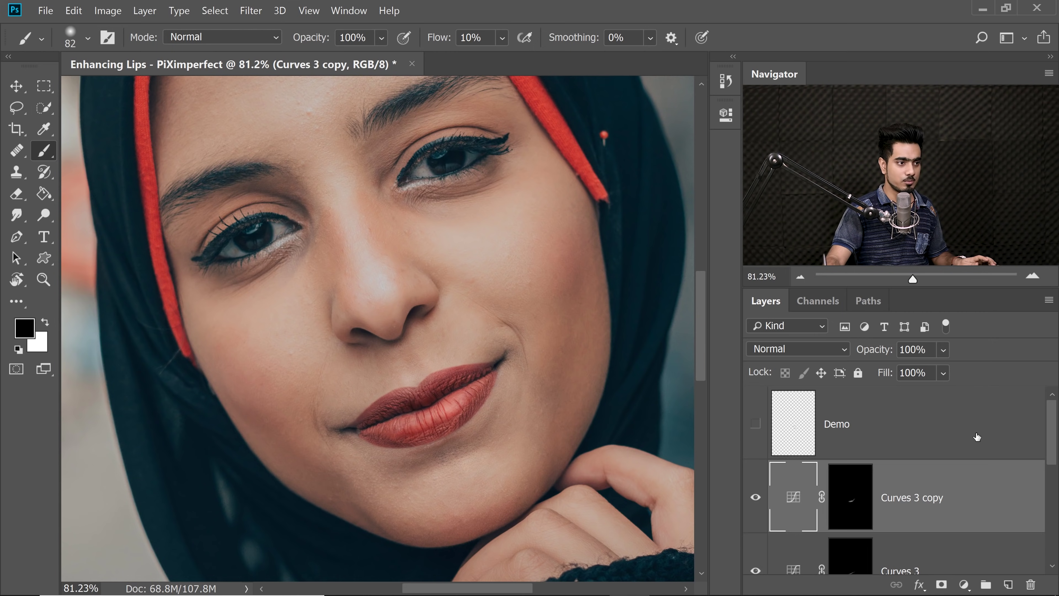
scroll(998, 491, "down", 3)
double_click(795, 488)
key("x")
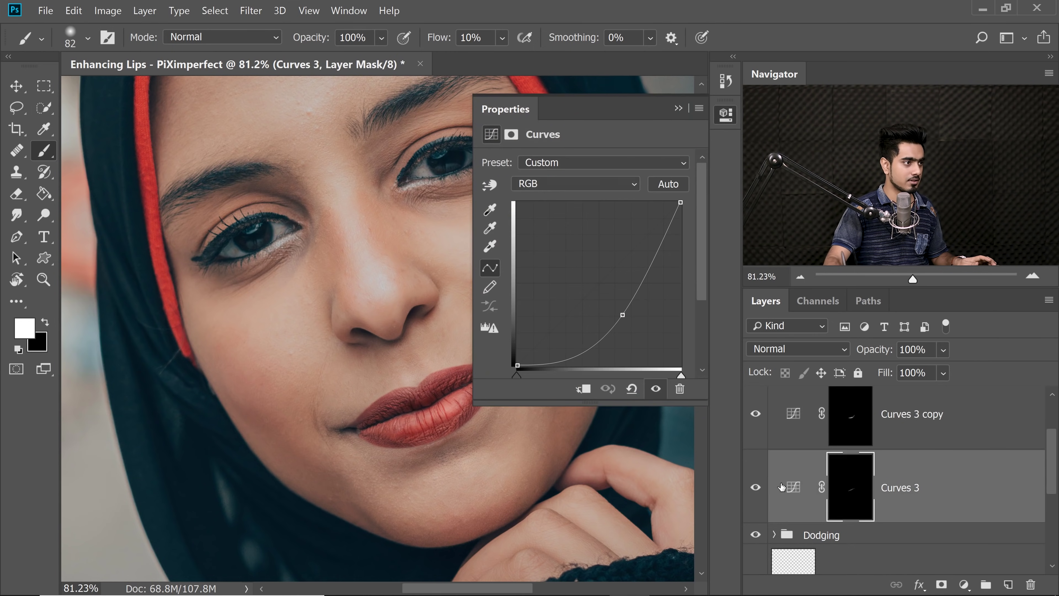
mouse_move(623, 315)
left_mouse_down()
mouse_move(601, 289)
mouse_move(608, 304)
left_mouse_up()
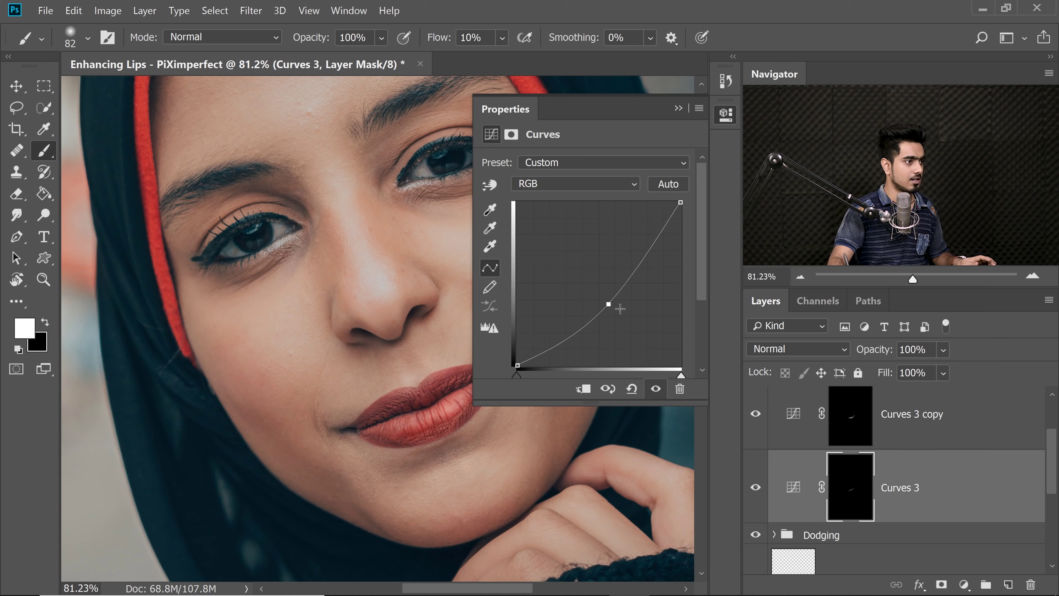
left_click(679, 108)
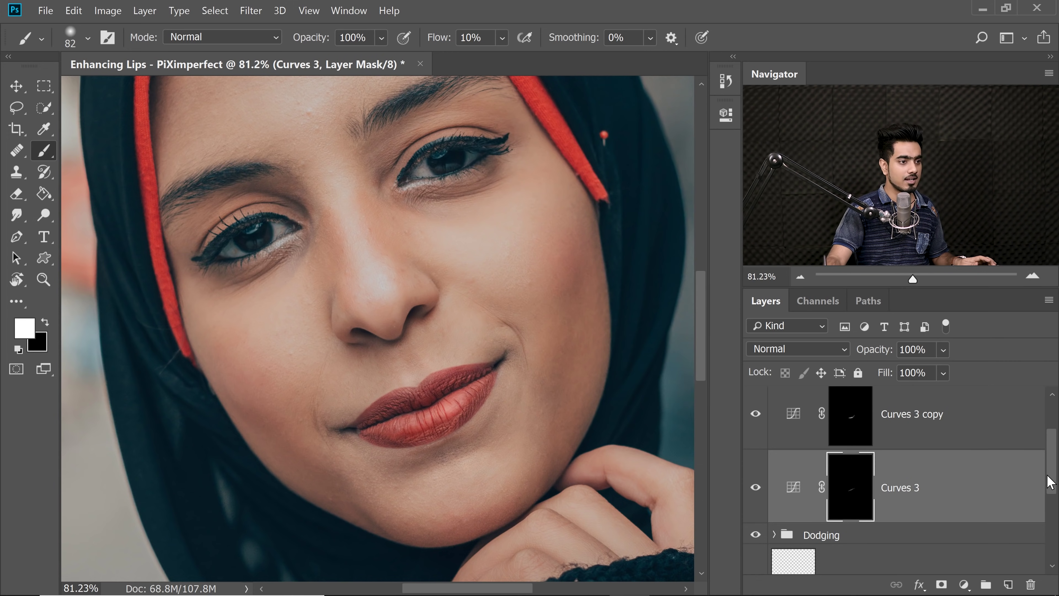
- Duplicate the Curves 3 copy layer and fill the duplicate's mask with black
scroll(1049, 482, "up", 2)
left_click(950, 501)
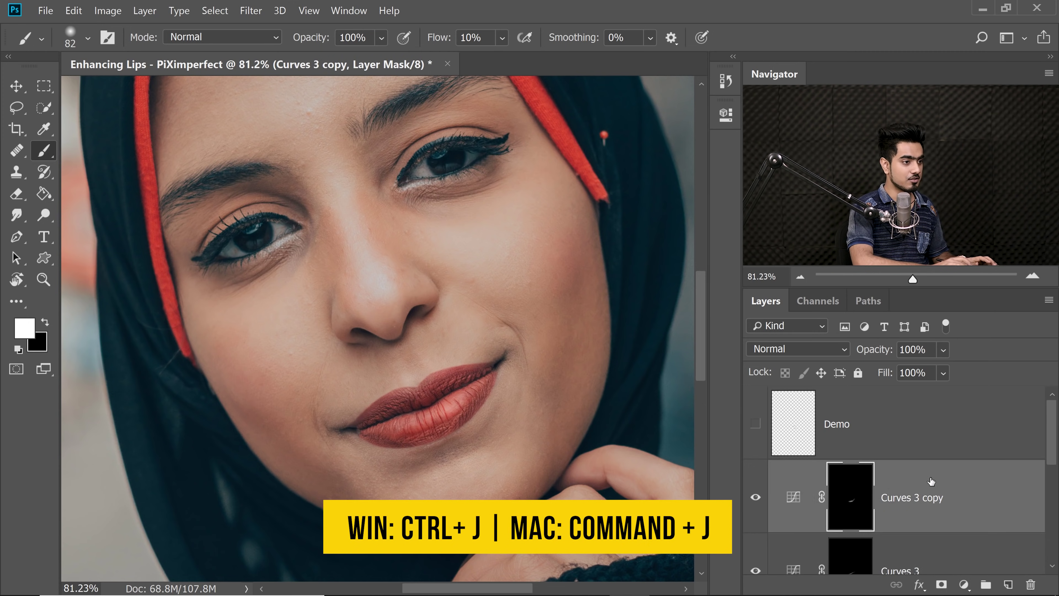
key("ctrl+j")
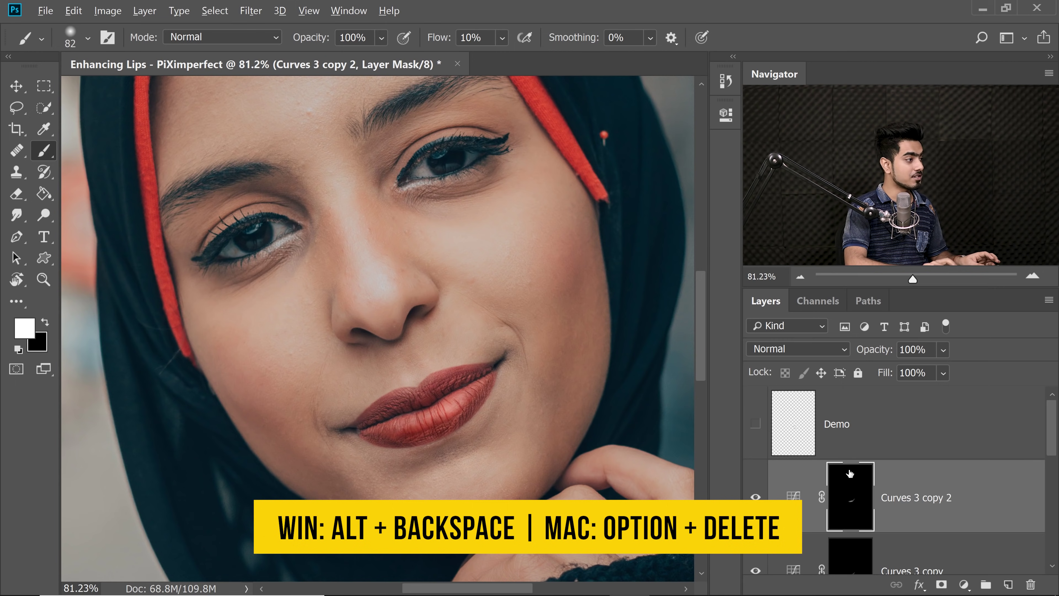
key("x")
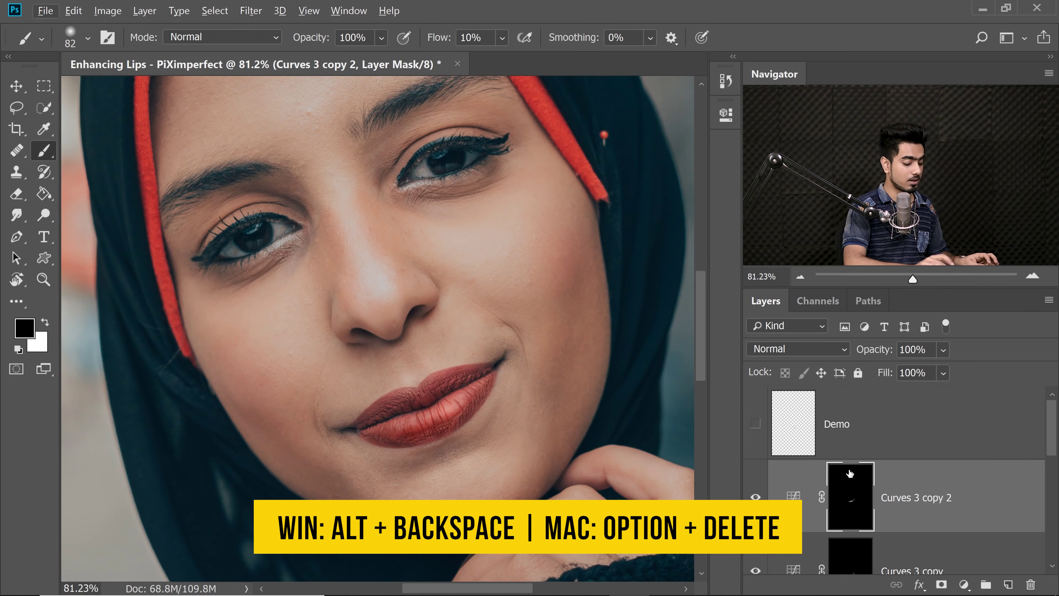
key("alt+BackSpace")
scroll(456, 374, "up", 6)
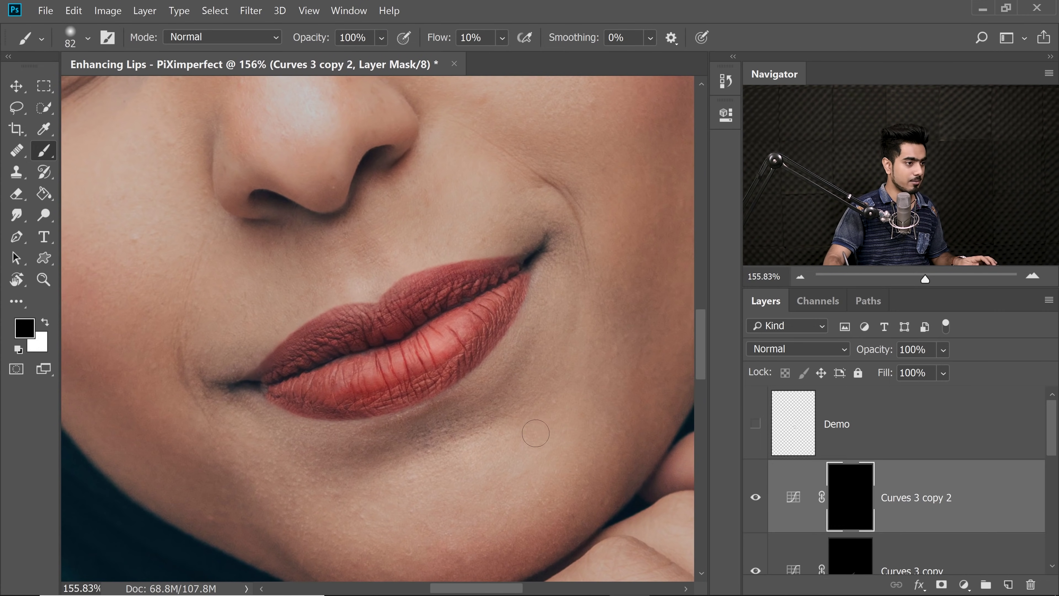
- Pull the RGB curve's midpoint down on the Curves 3 copy 2 layer to strengthen its darkening
double_click(793, 498)
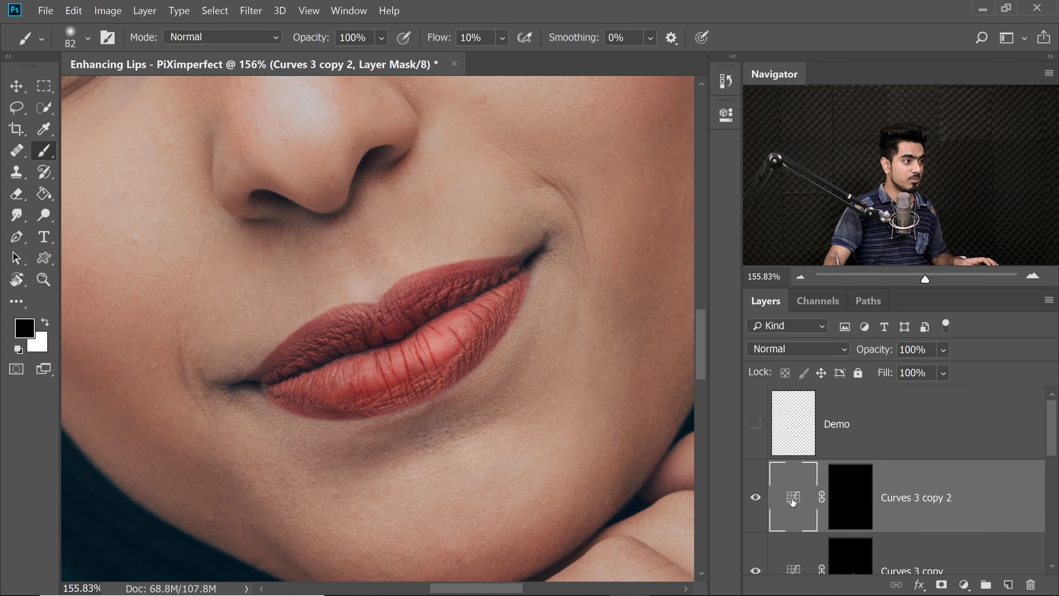
left_click_drag(607, 306, 616, 317)
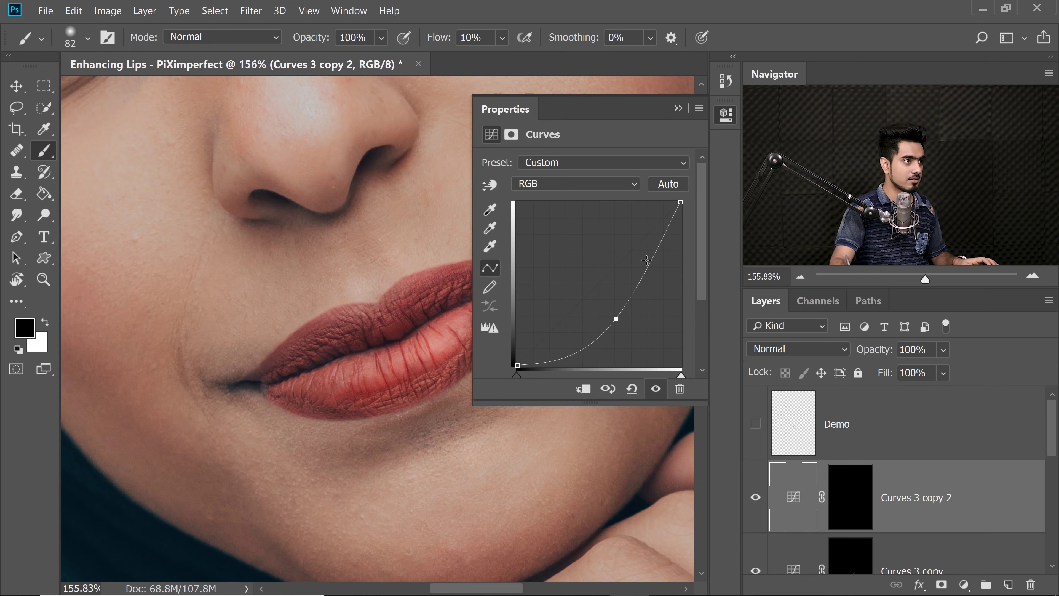
left_click(679, 108)
key("x")
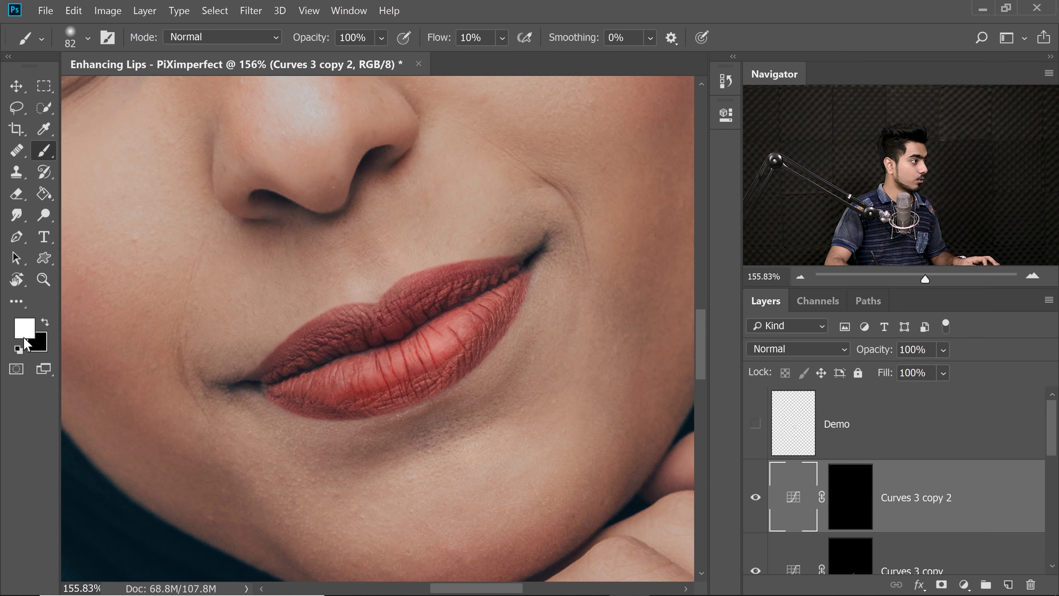
- Paint white on the Curves 3 copy 2 mask with 68 and 91 px brushes to burn a shadow on the skin below the lower lip
left_click(837, 476)
key("x")
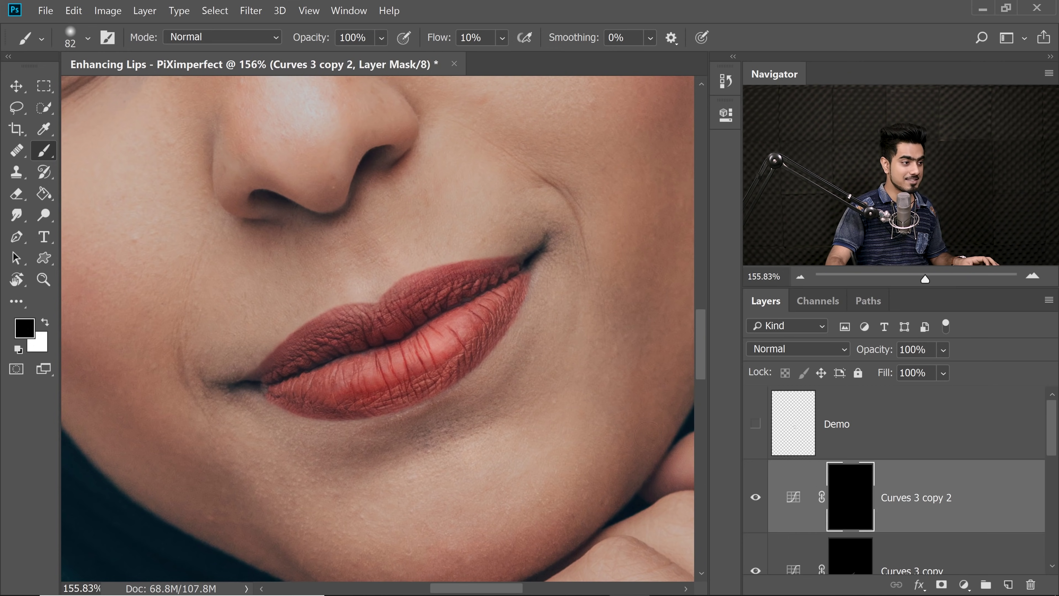
scroll(442, 388, "down", 1)
mouse_move(432, 403)
left_mouse_down()
mouse_move(404, 430)
mouse_move(417, 418)
mouse_move(449, 418)
left_mouse_up()
scroll(442, 424, "up", 2)
key("x")
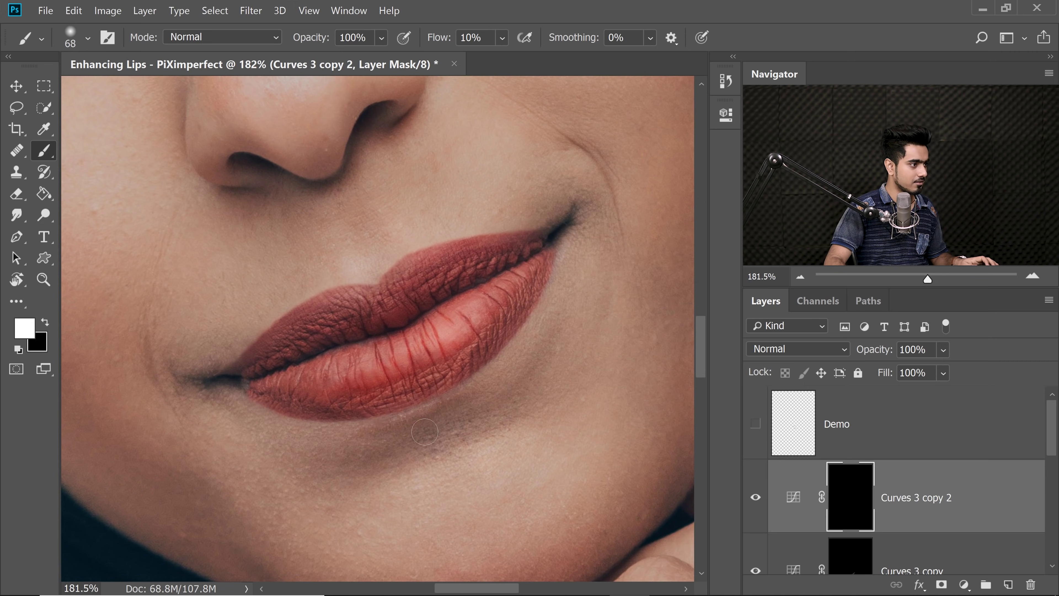
left_click_drag(398, 449, 434, 430)
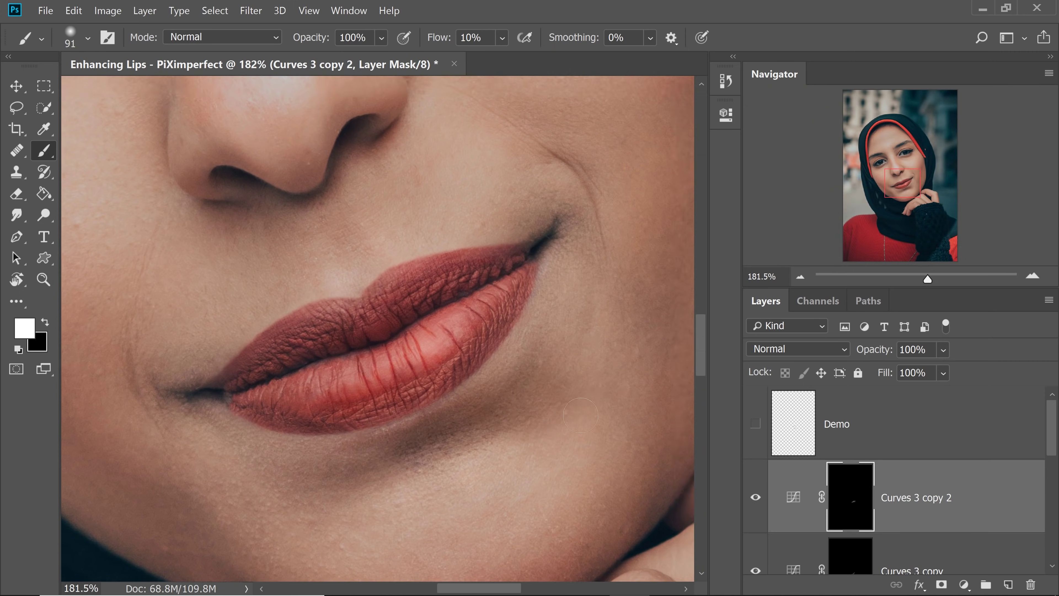
mouse_move(387, 484)
left_mouse_down()
mouse_move(426, 435)
mouse_move(362, 463)
left_mouse_up()
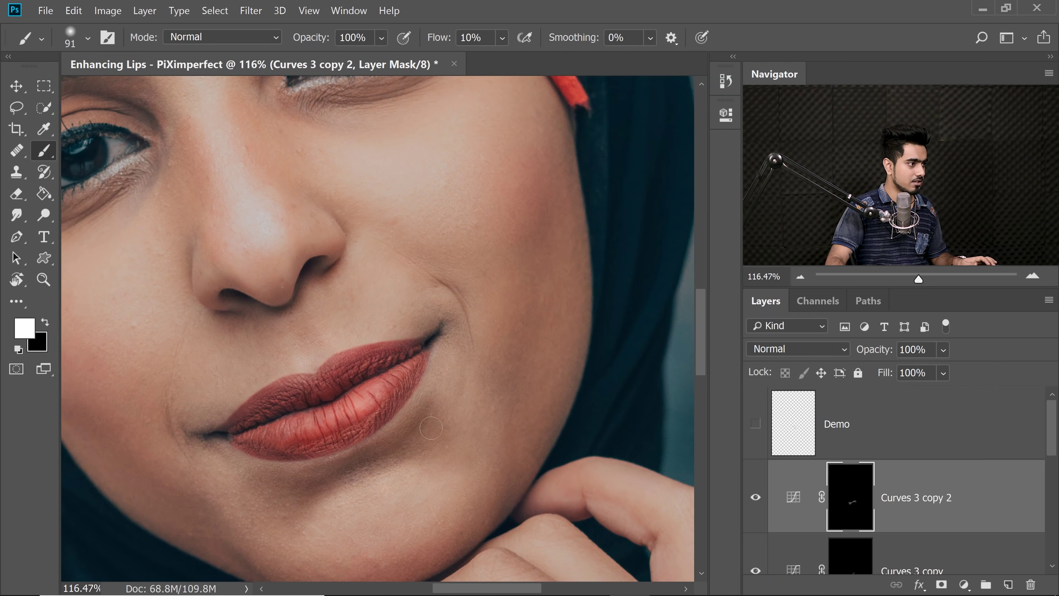
left_click_drag(423, 456, 466, 411)
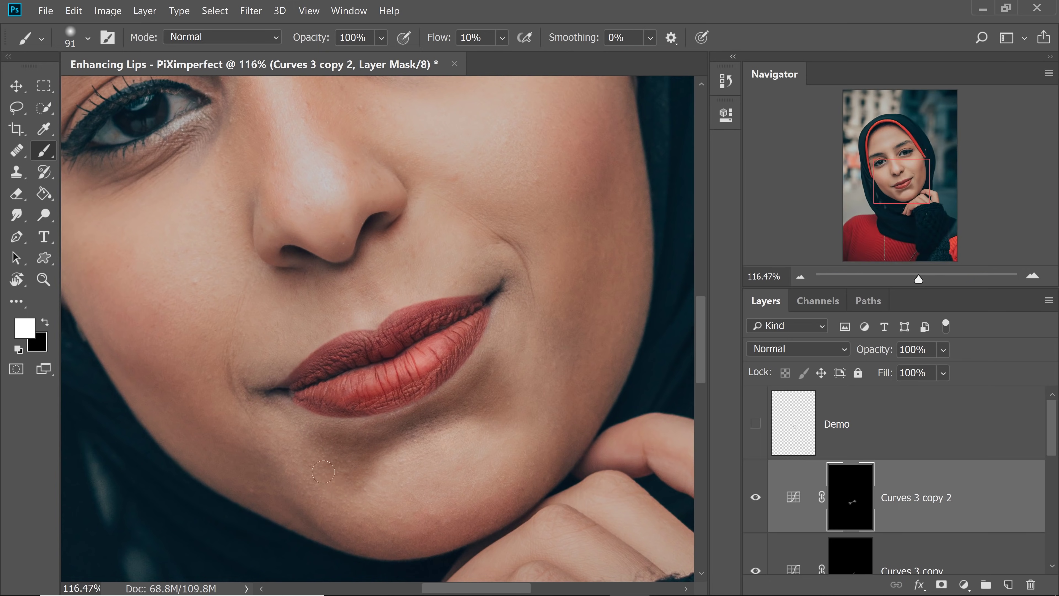
left_click_drag(324, 472, 335, 469)
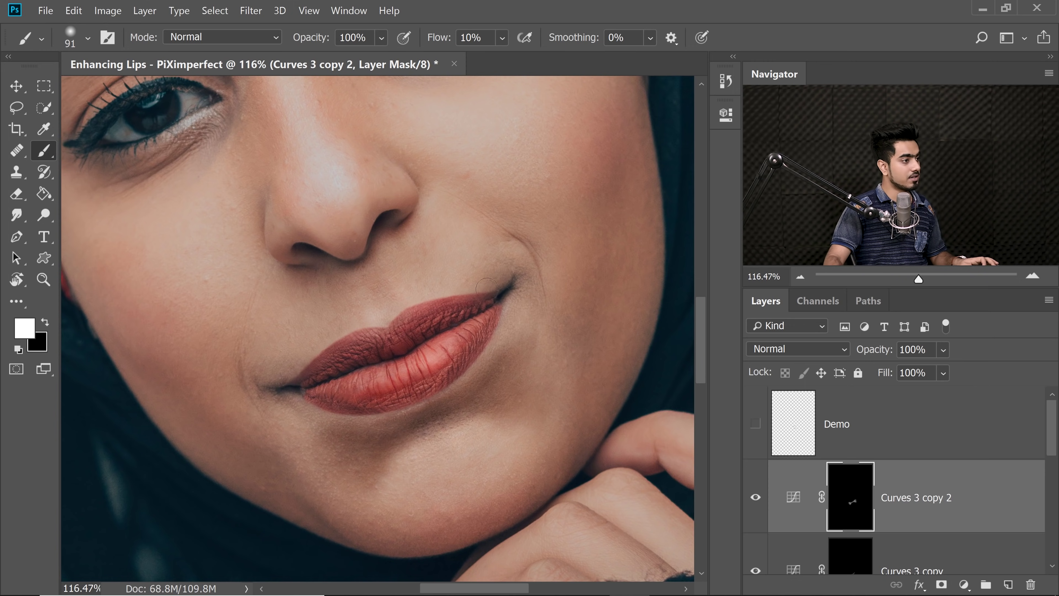
- Paint black on the Curves 3 copy 2 mask with 318 and 182 px brushes to blend the edges of the shadow below the lips
key("x")
left_click_drag(327, 412, 421, 413)
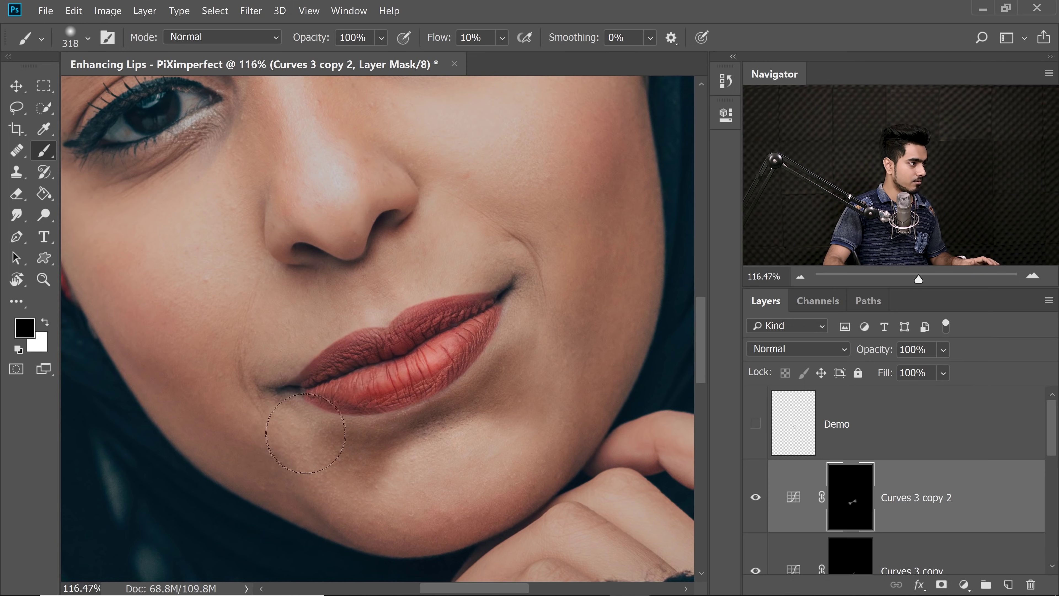
left_click_drag(335, 490, 498, 375)
left_click_drag(461, 455, 407, 455)
left_click_drag(330, 519, 350, 518)
key("x")
key("x")
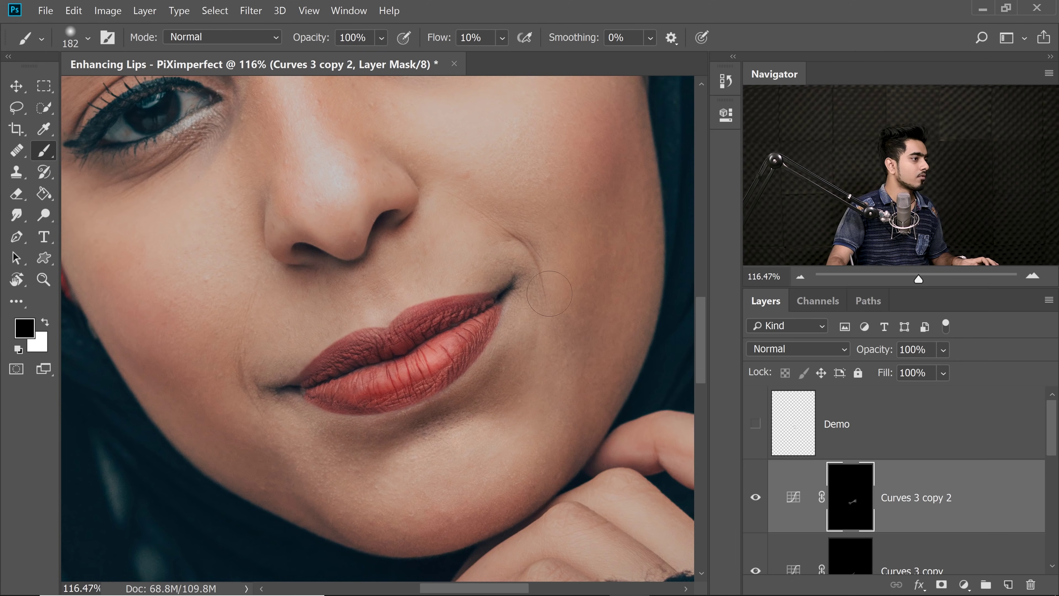
scroll(496, 327, "down", 2)
left_click_drag(496, 326, 523, 356)
scroll(524, 356, "up", 1)
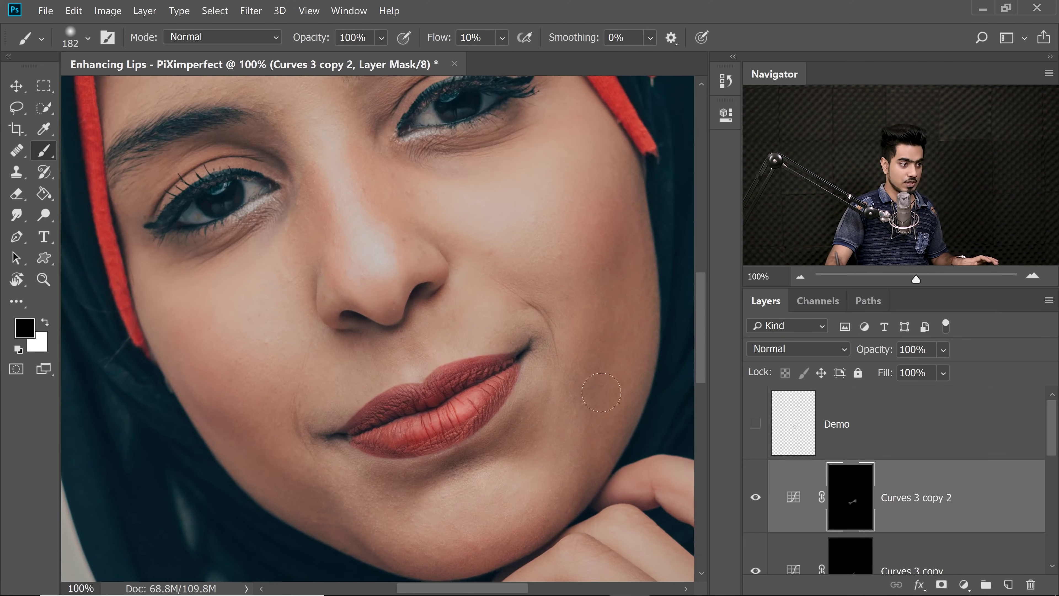
- Raise the Curves 3 copy 2 curve's midpoint to soften the shadow below the lips, and toggle the layer to compare
left_click(794, 497)
double_click(794, 497)
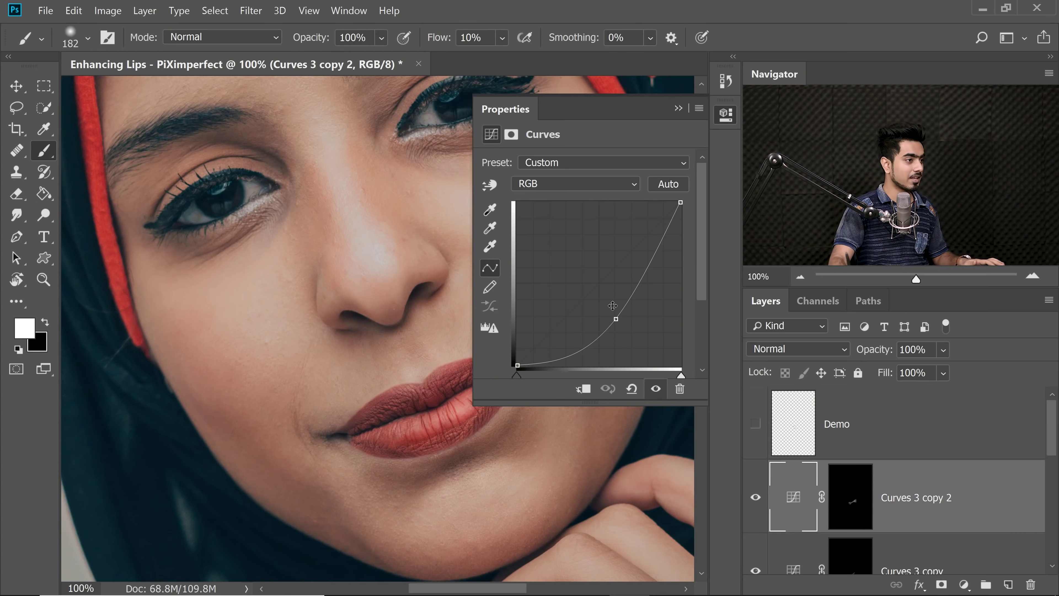
left_click_drag(616, 313, 604, 295)
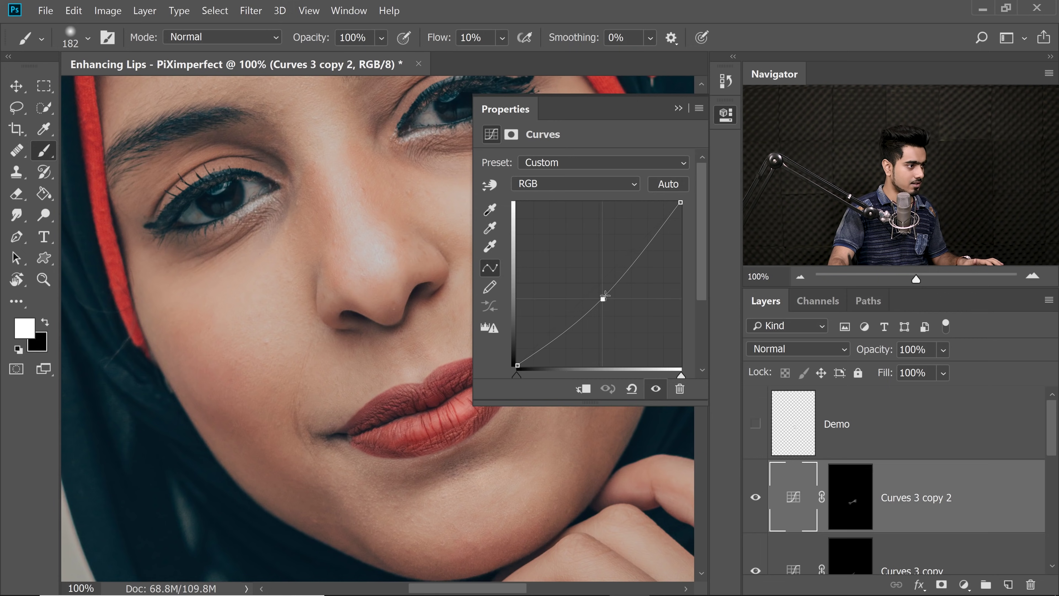
left_click(679, 109)
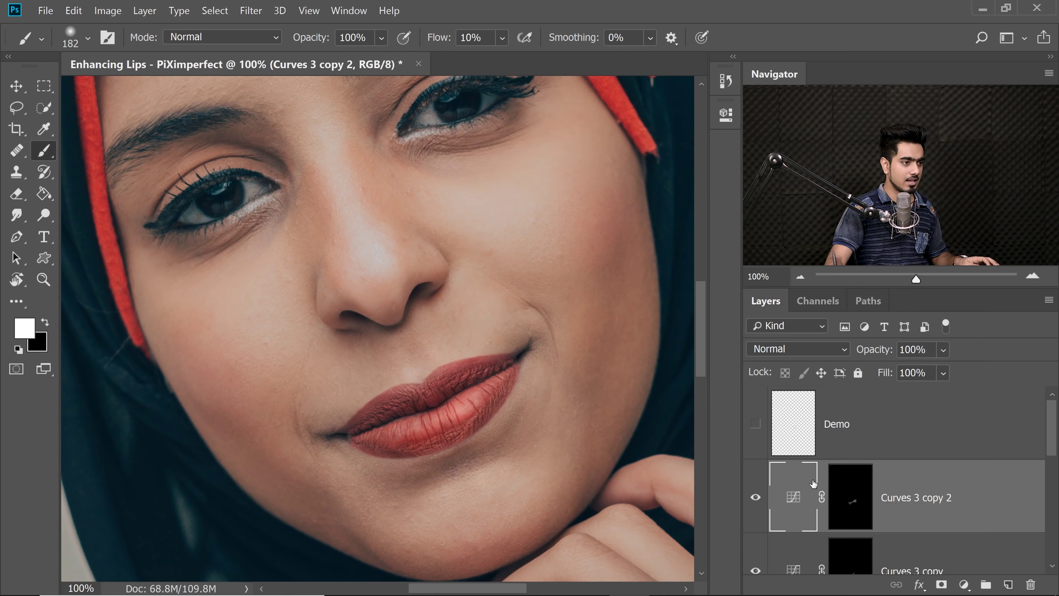
left_click(834, 487)
key("x")
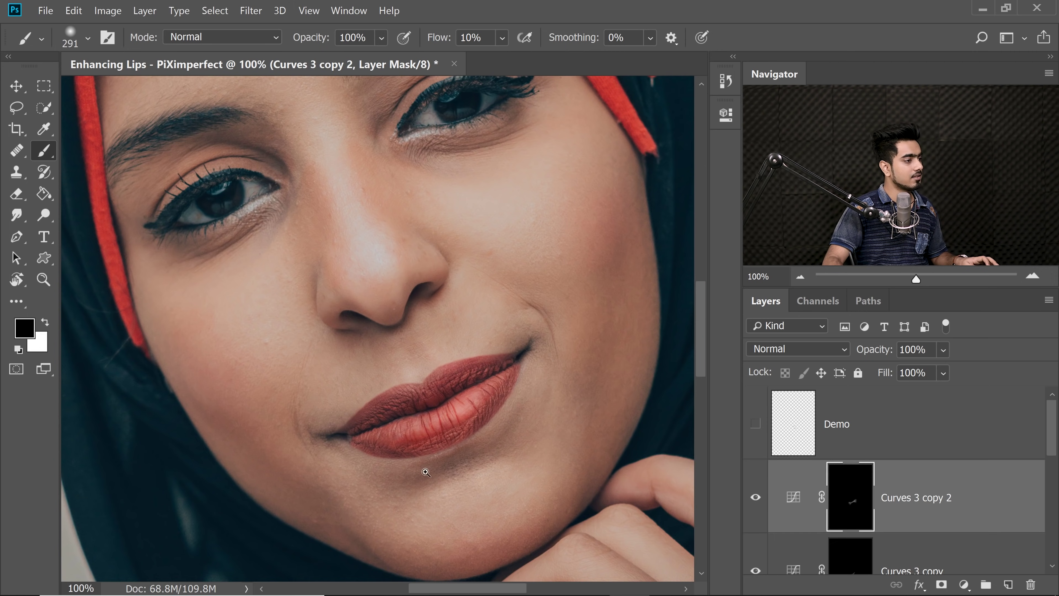
scroll(426, 472, "down", 3)
left_click(756, 497)
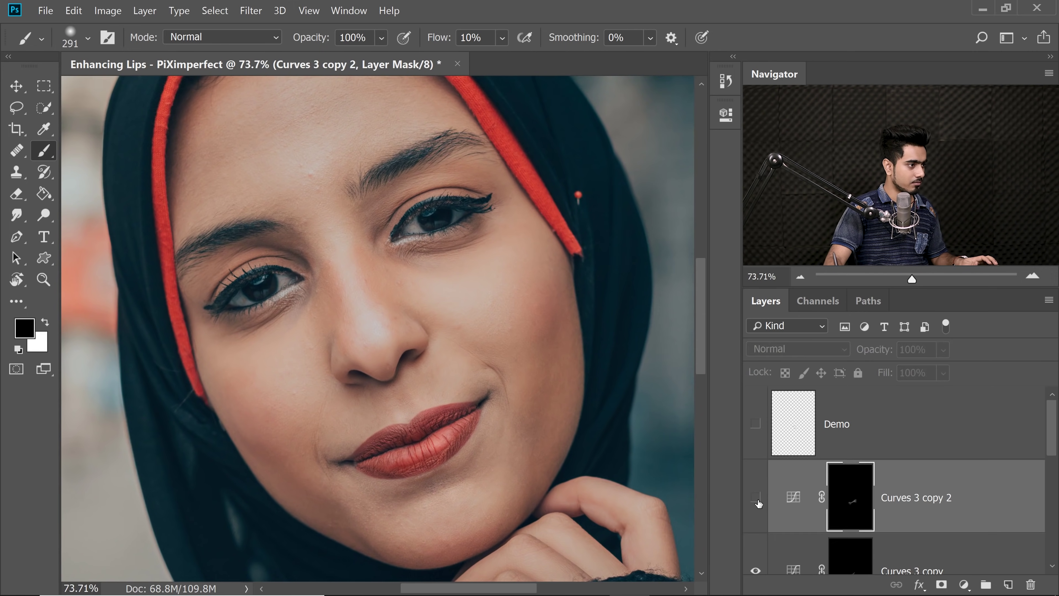
left_click(756, 497)
scroll(554, 433, "down", 1)
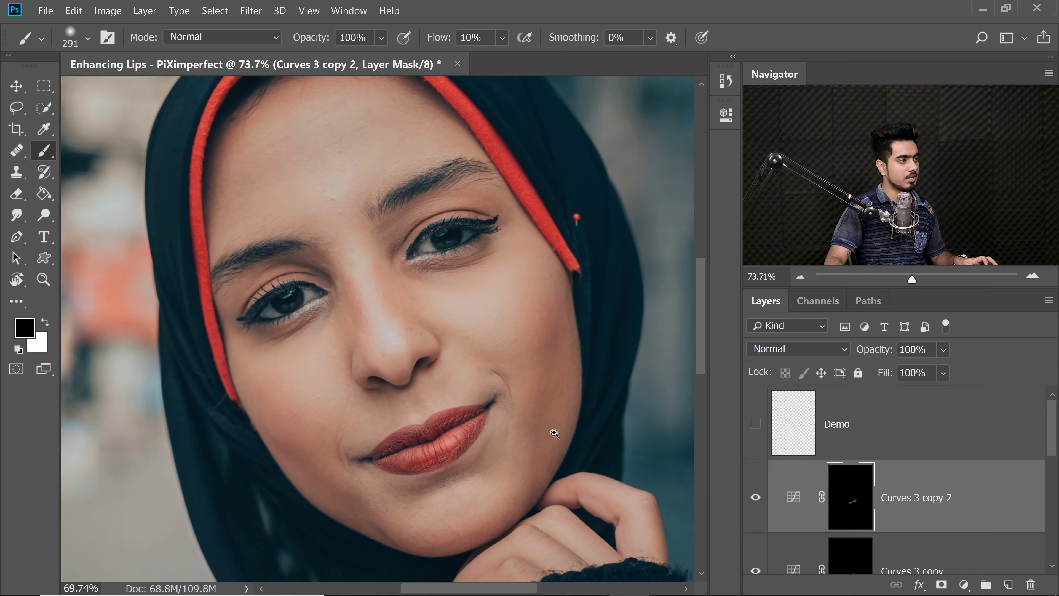
scroll(555, 433, "down", 1)
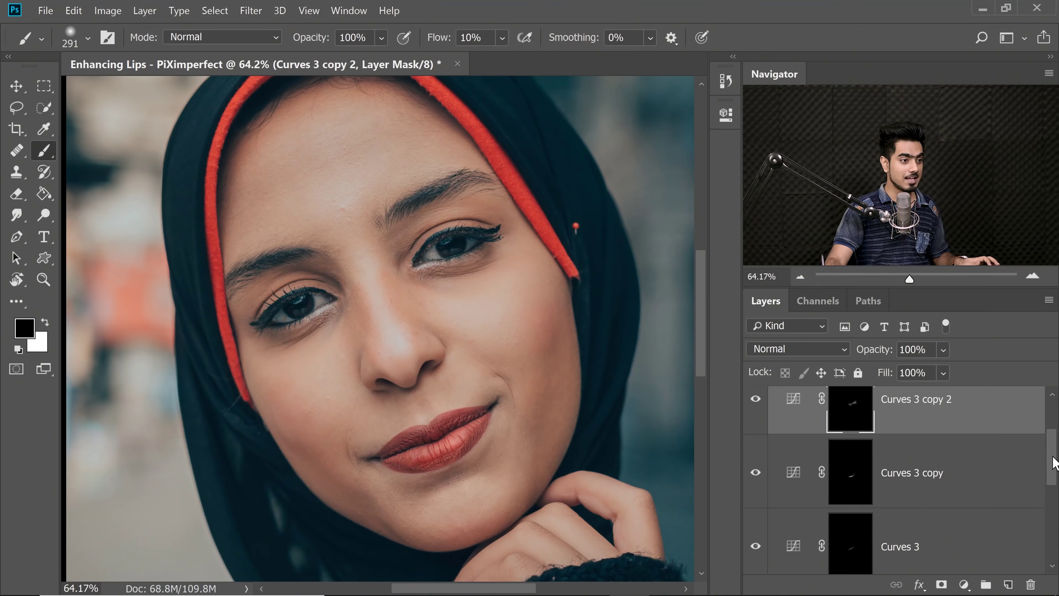
- Group the Curves 3, Curves 3 copy and Curves 3 copy 2 layers, name the group Burning, and toggle its visibility to compare
left_click_drag(1053, 456, 1051, 463)
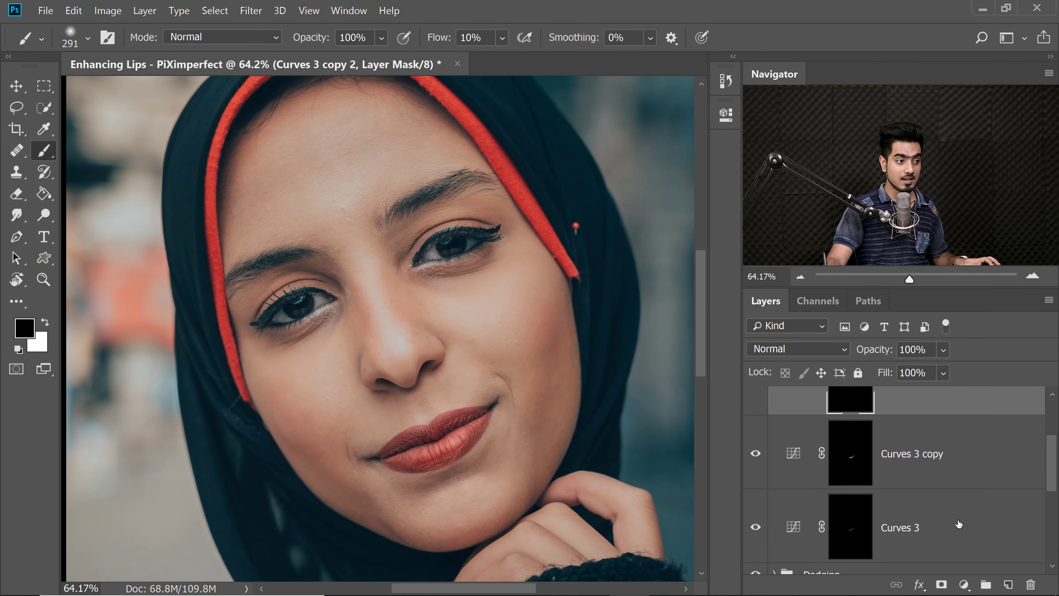
left_click(968, 526, "shift")
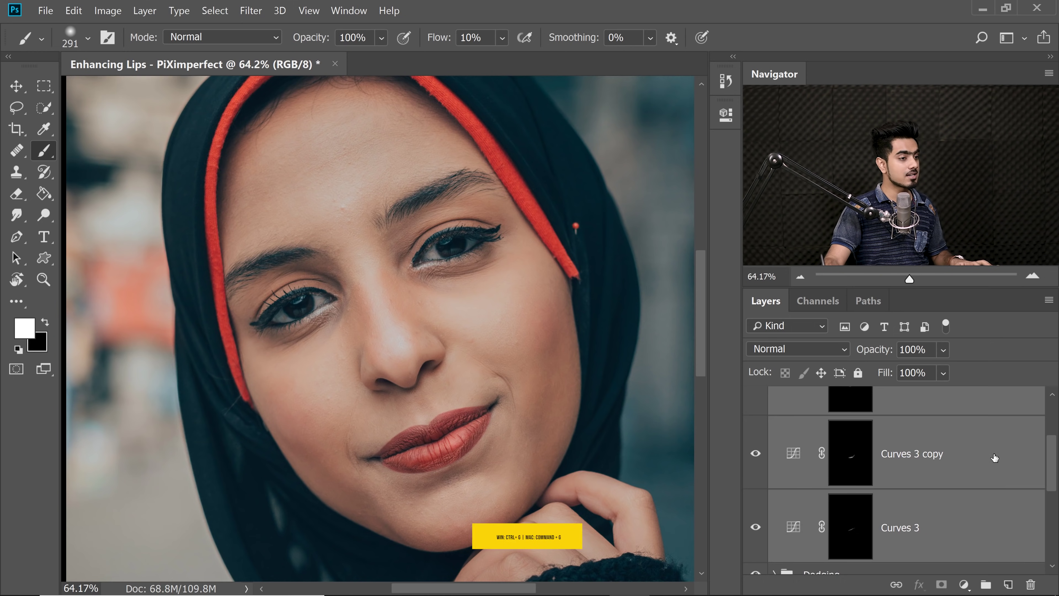
key("ctrl+g")
double_click(832, 397)
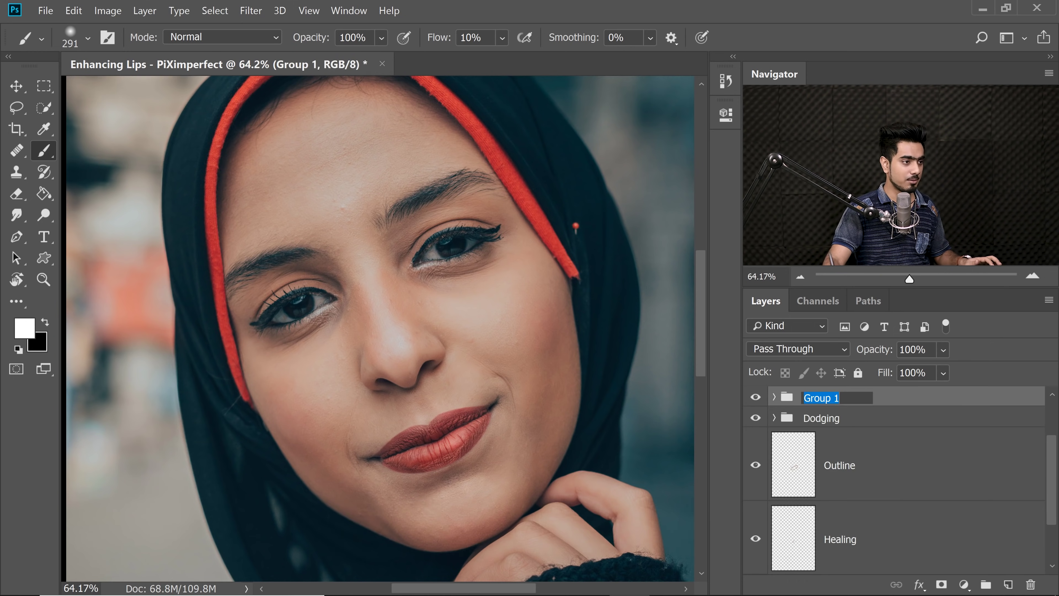
type("Burnin")
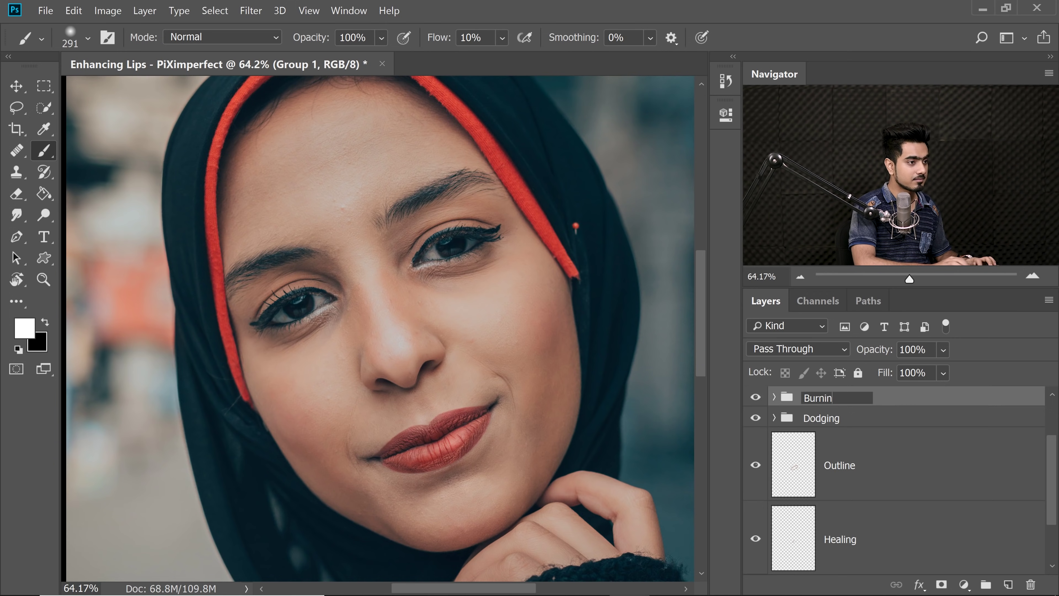
type("g")
key("Return")
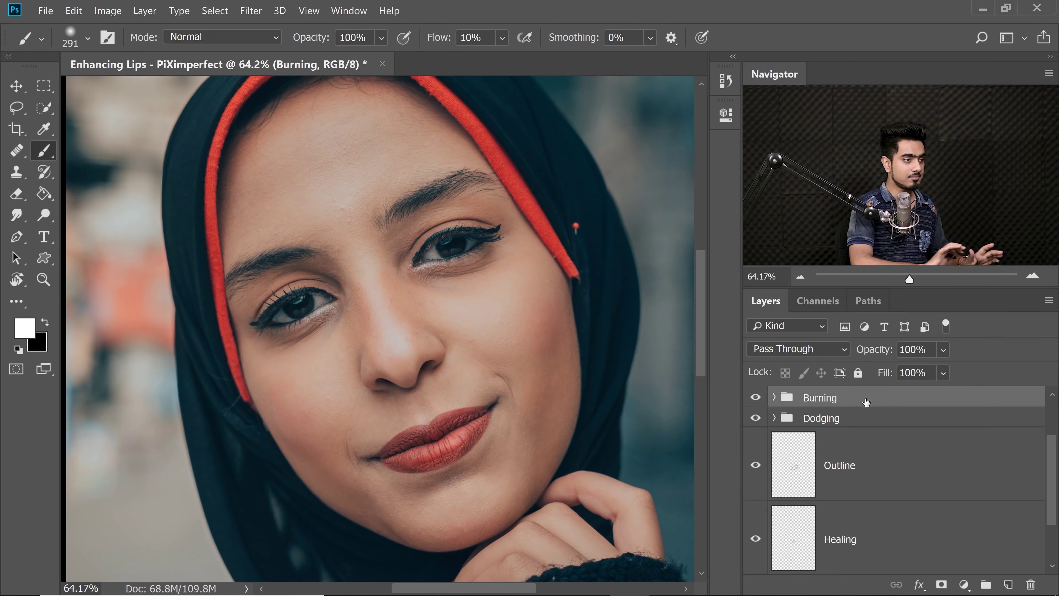
left_click(756, 398)
left_click(756, 399)
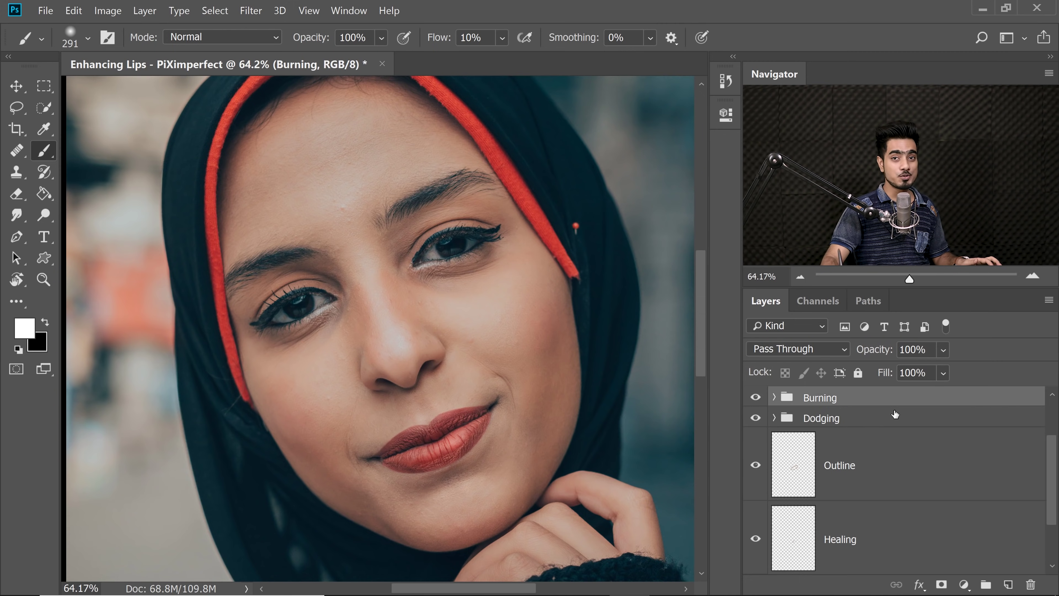
- Group the Burning and Dodging groups together under the name D & B and toggle the group's visibility to compare
left_click(881, 419, "shift")
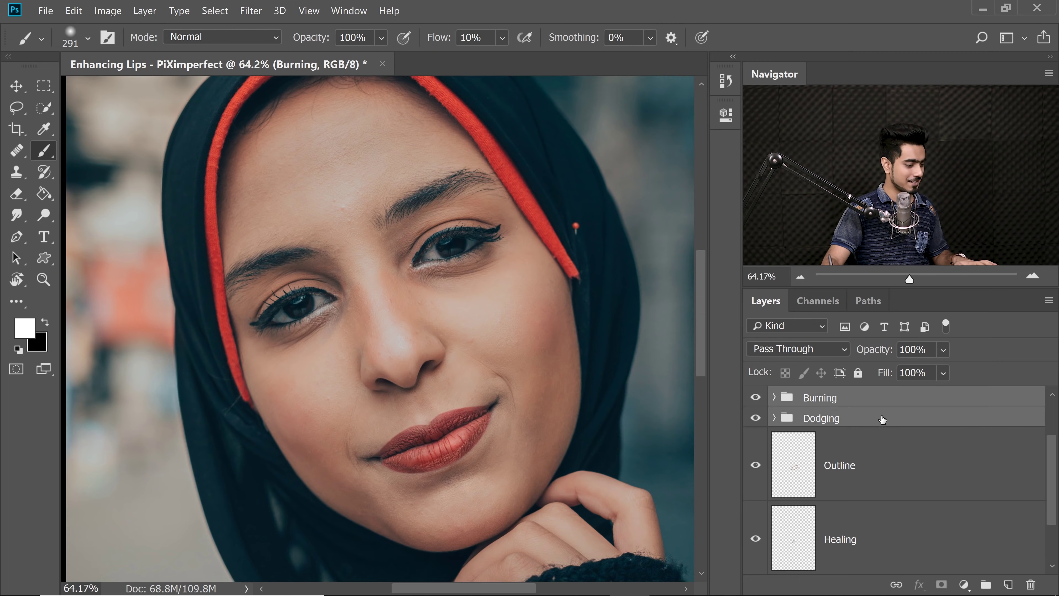
key("ctrl+g")
double_click(820, 398)
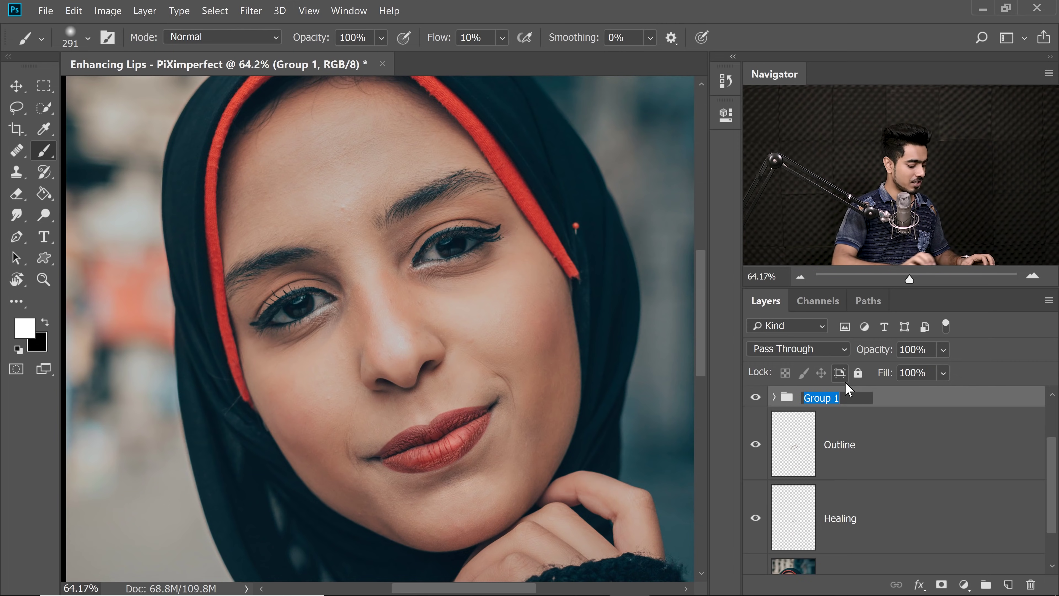
type("D & ")
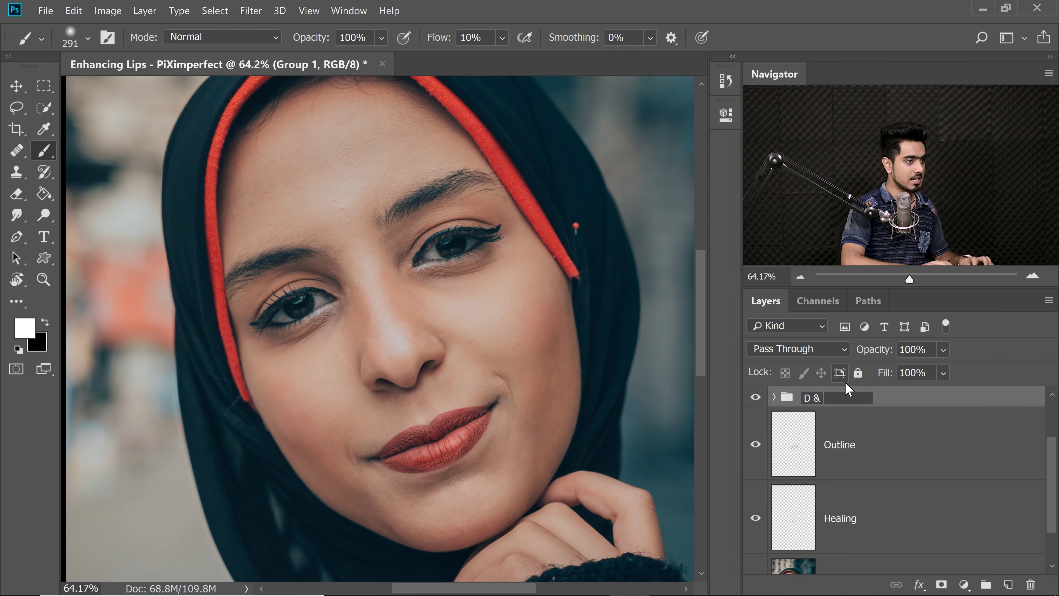
type("B")
key("Return")
left_click(755, 398)
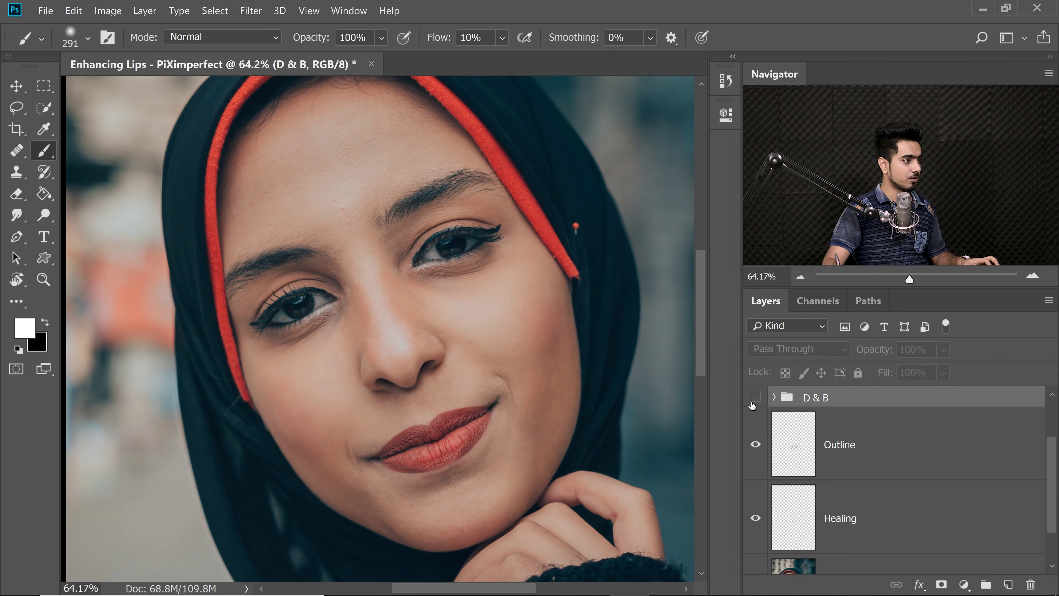
left_click(753, 402)
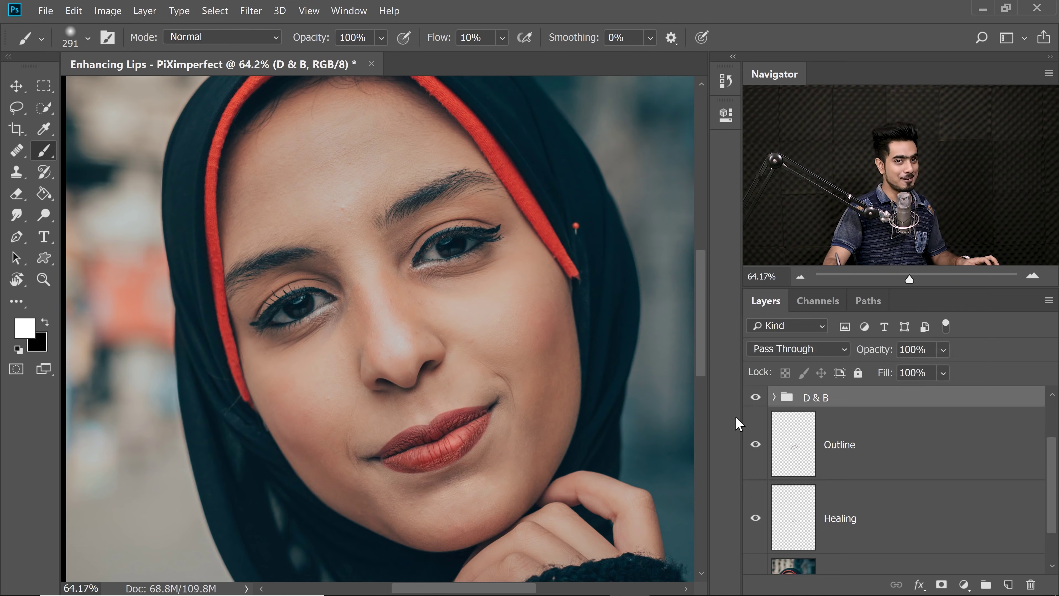
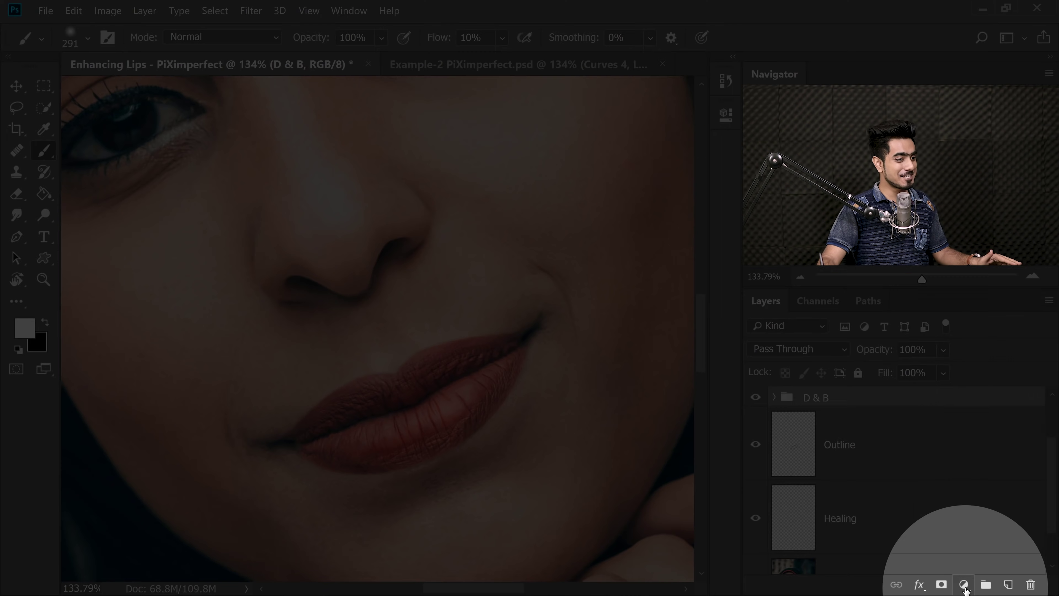
- Add a Curves adjustment layer above the D & B group and raise the RGB curve's midpoint to brighten the image
left_click(964, 585)
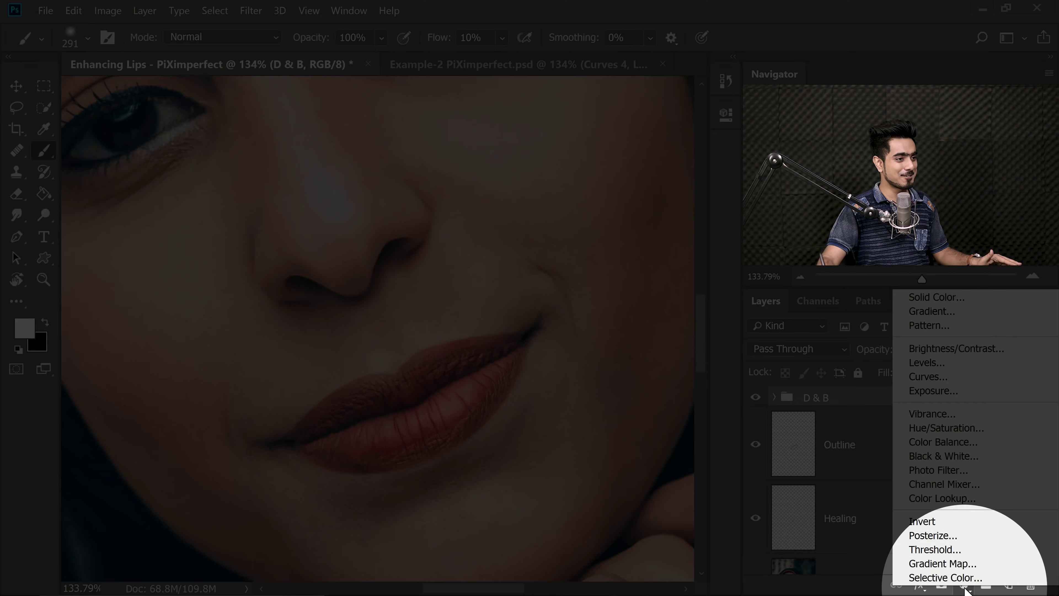
left_click(934, 375)
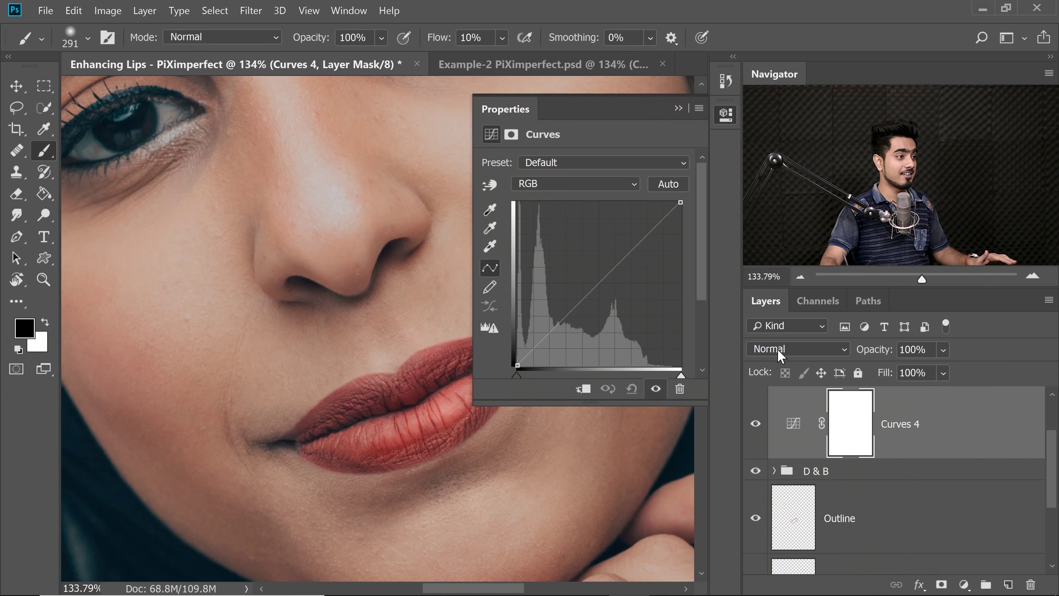
left_click_drag(599, 284, 574, 259)
left_click(678, 108)
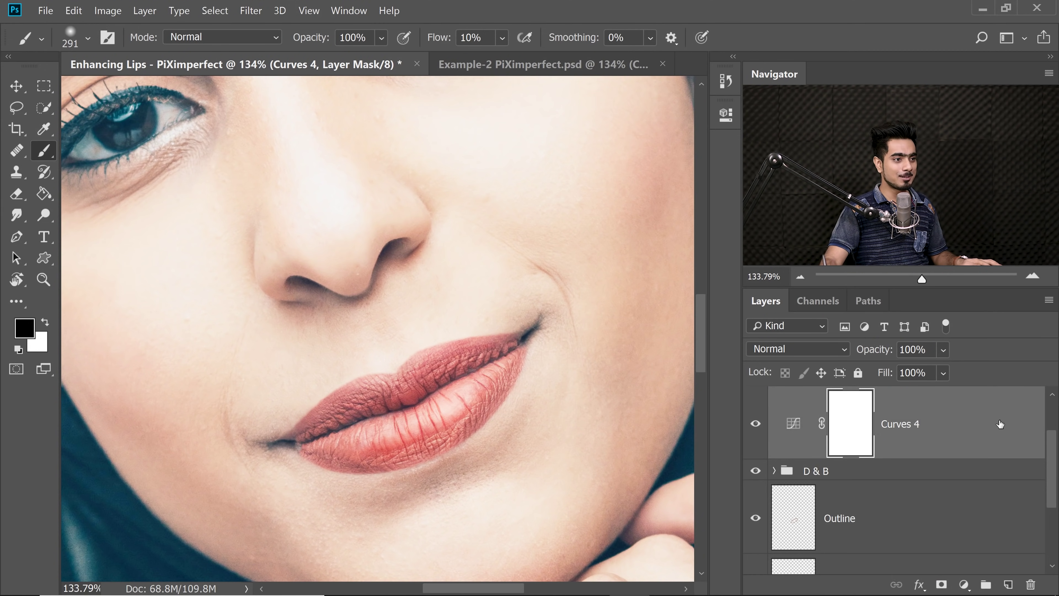
- Limit the Curves 4 layer to the brighter tones with Blend If, splitting the Underlying Layer's black slider to 106 / 182
double_click(986, 442)
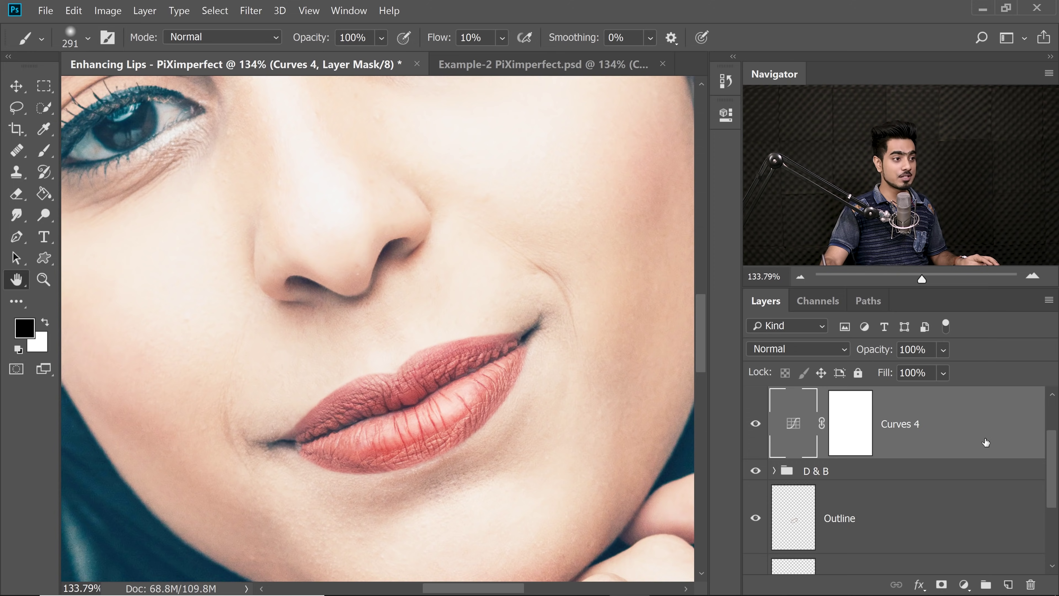
left_click_drag(484, 160, 647, 64)
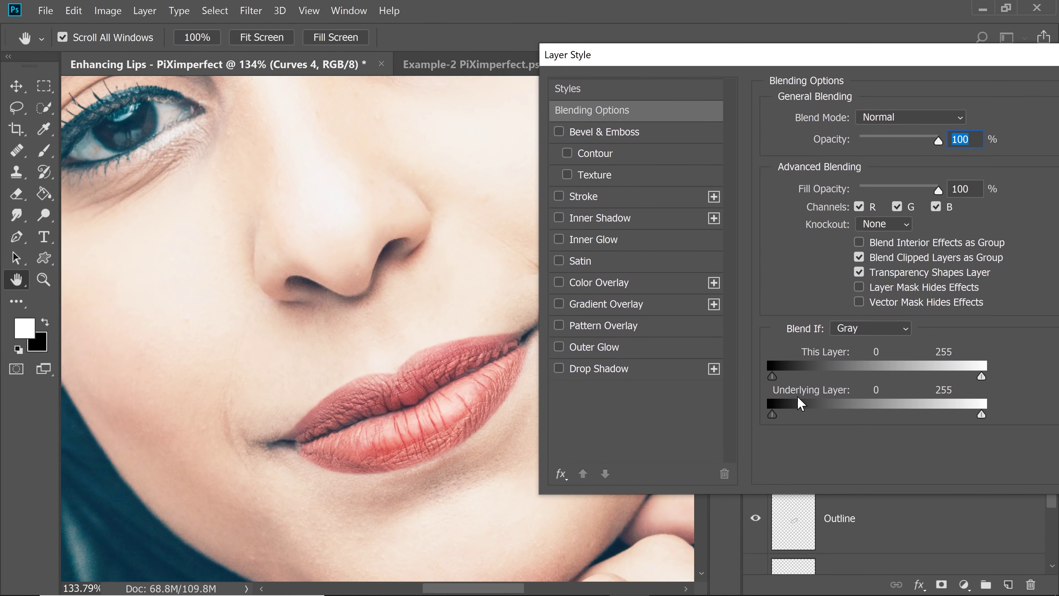
left_click_drag(773, 415, 846, 419)
left_click_drag(457, 393, 431, 424)
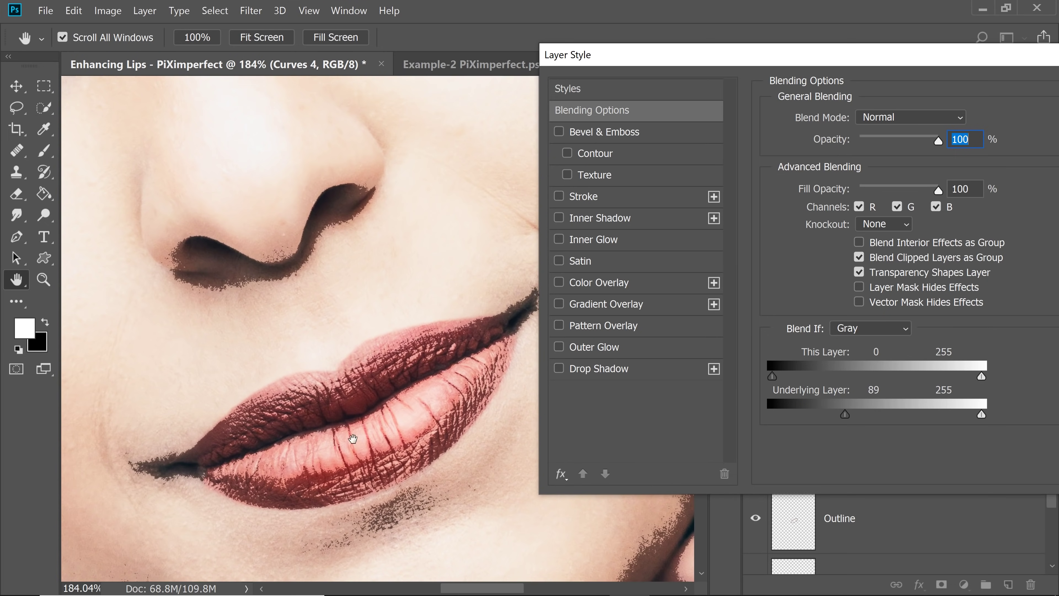
left_click_drag(460, 391, 438, 369)
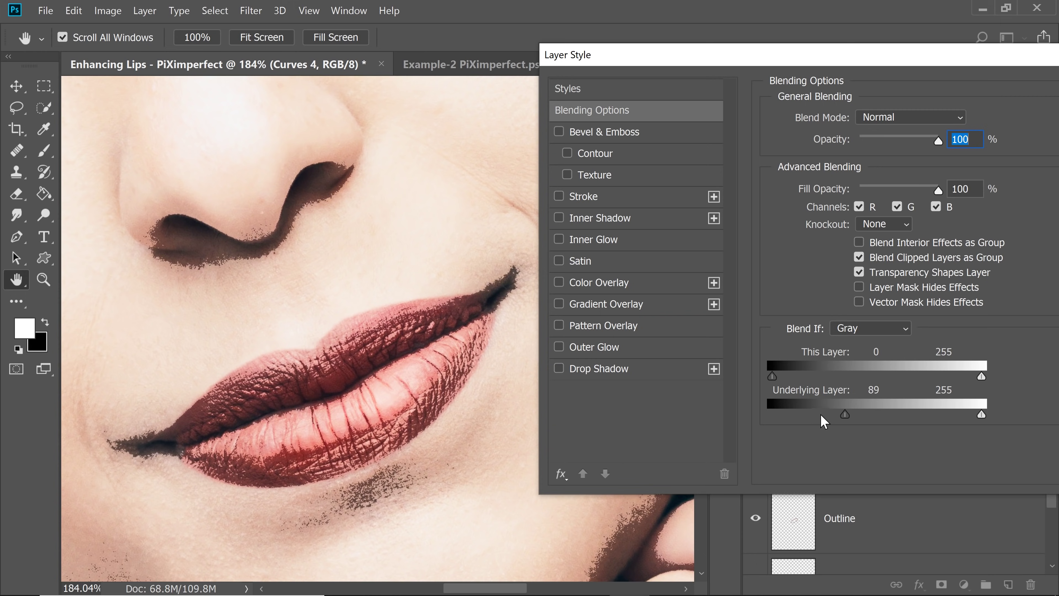
left_click_drag(846, 416, 848, 419)
left_click_drag(847, 415, 923, 424)
left_click_drag(844, 413, 859, 434)
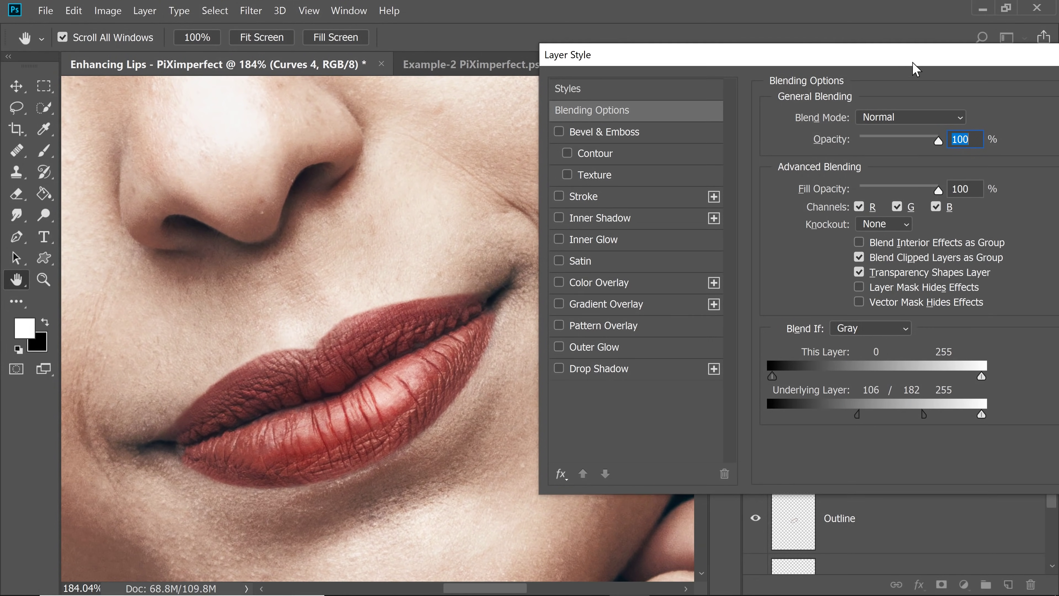
left_click_drag(913, 69, 776, 94)
left_click(1011, 125)
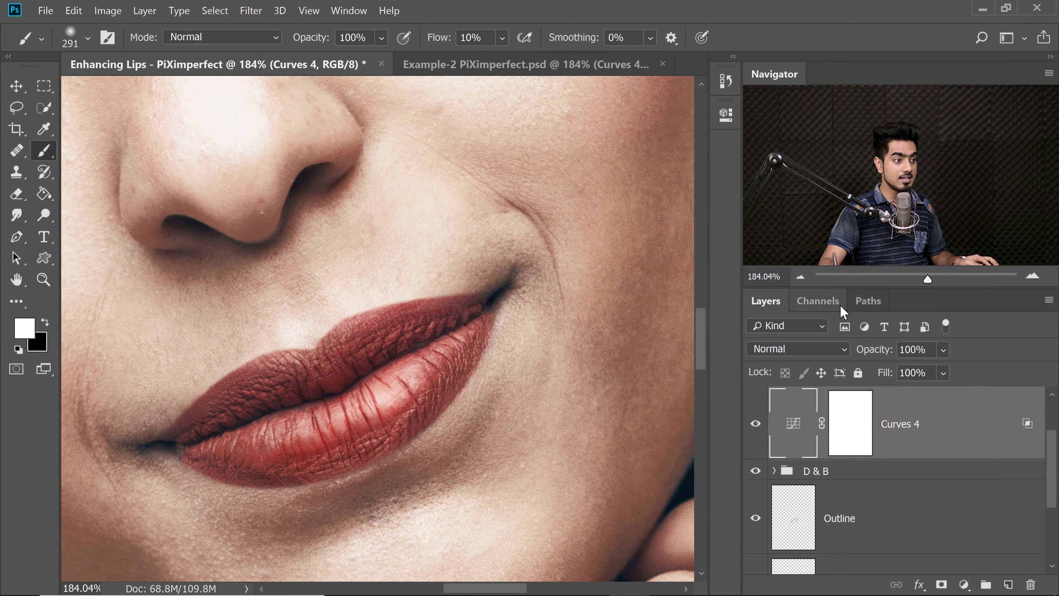
- Invert the Curves 4 mask to black and dab white on the lower lip with a 298 px brush at 10% flow
left_click(854, 421)
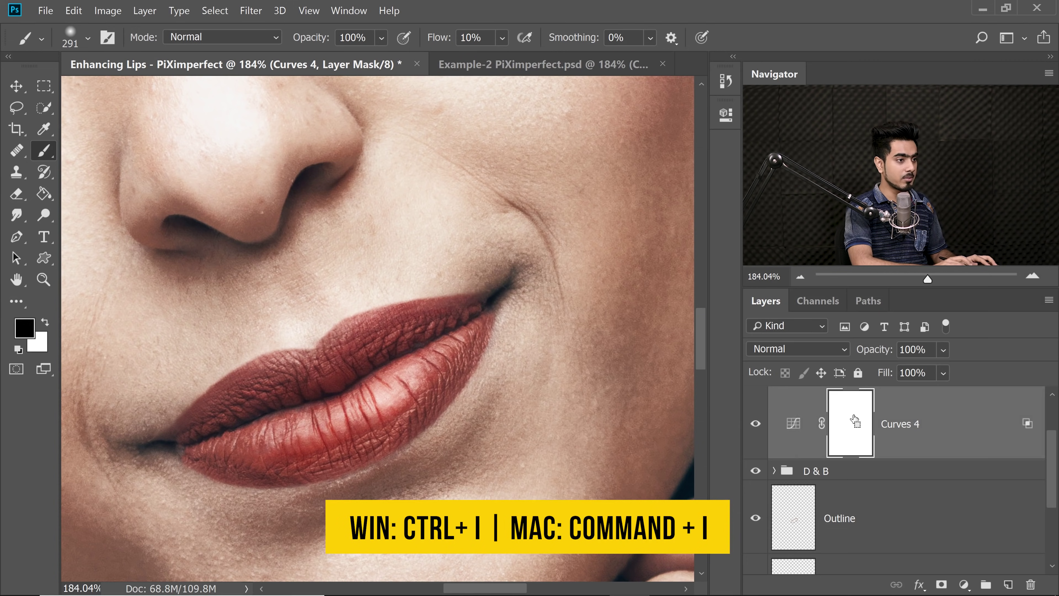
key("ctrl+i")
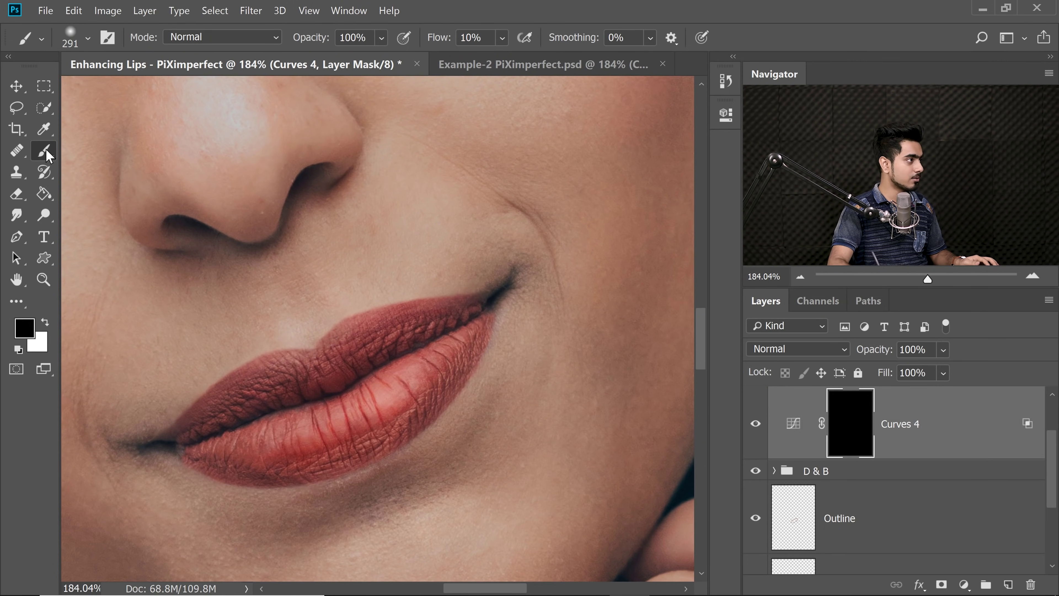
key("x")
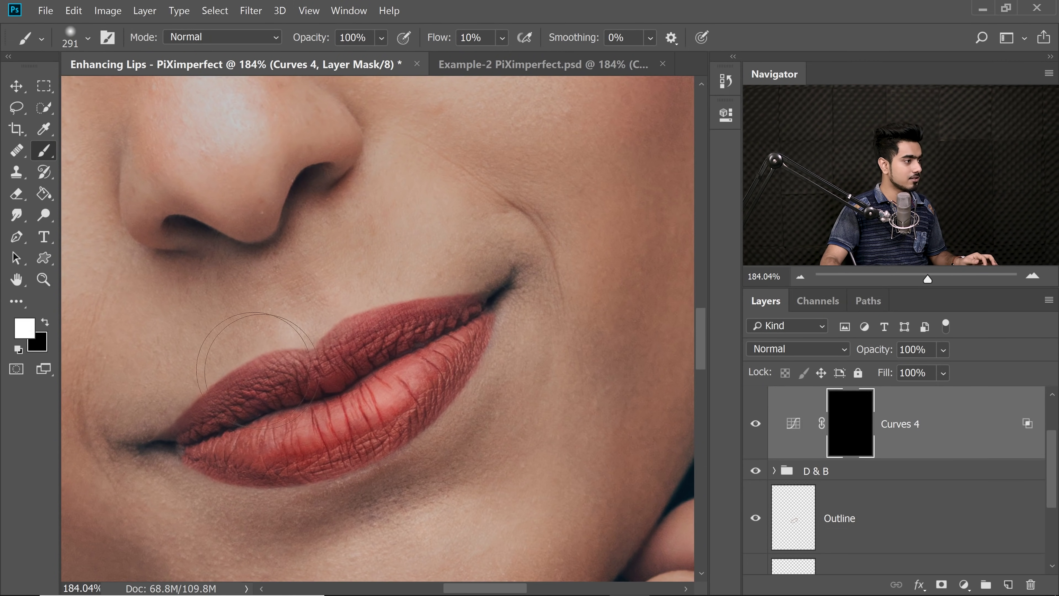
right_click(400, 381, "alt")
left_click_drag(381, 390, 383, 393)
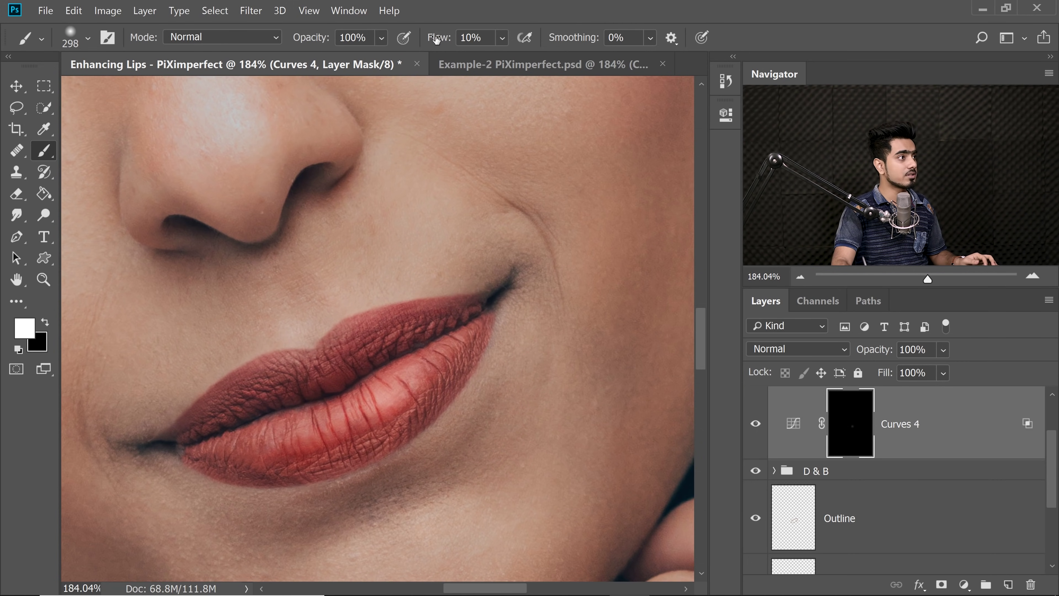
- Set the brush flow to 100% and switch to the Soft Round brush preset
left_click_drag(436, 40, 542, 42)
left_click(87, 38)
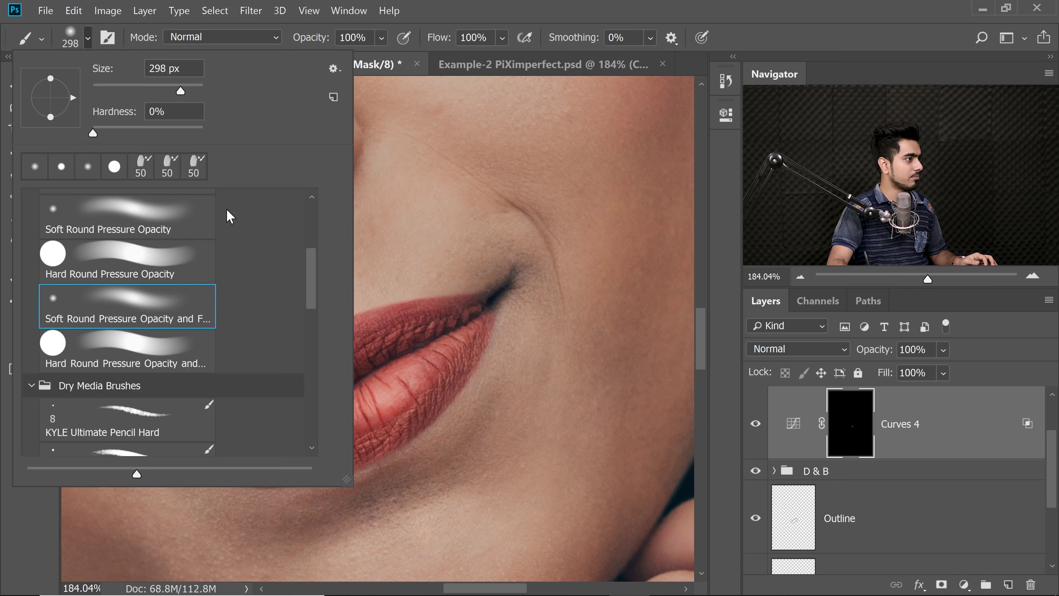
left_click_drag(311, 273, 300, 204)
left_click(167, 239)
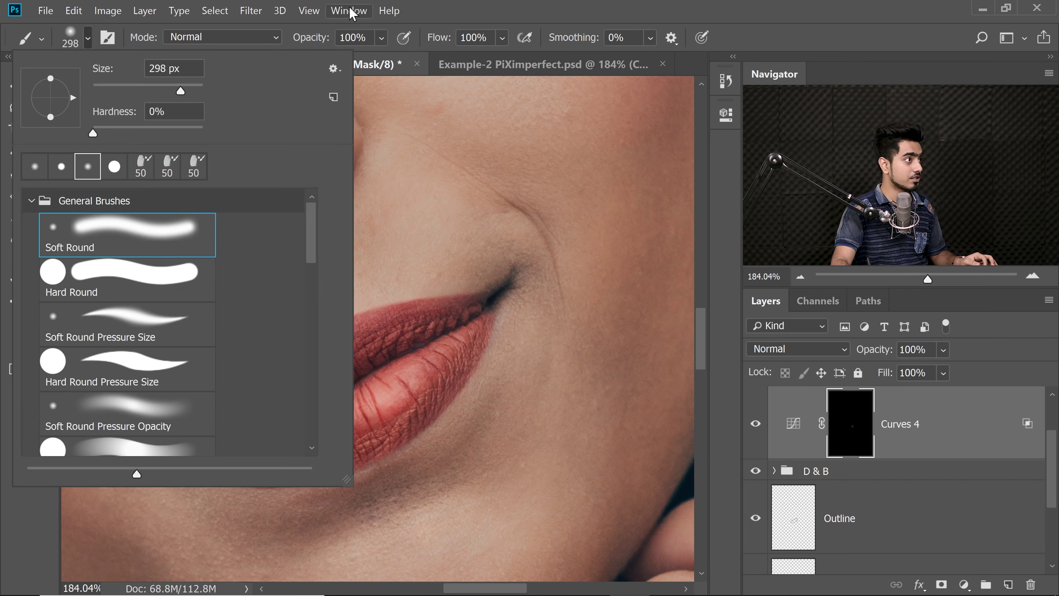
key("Return")
- Dab a white highlight on the lower lip in the Curves 4 mask, undoing and retrying with a brush of up to 359 px
right_click(398, 390, "alt")
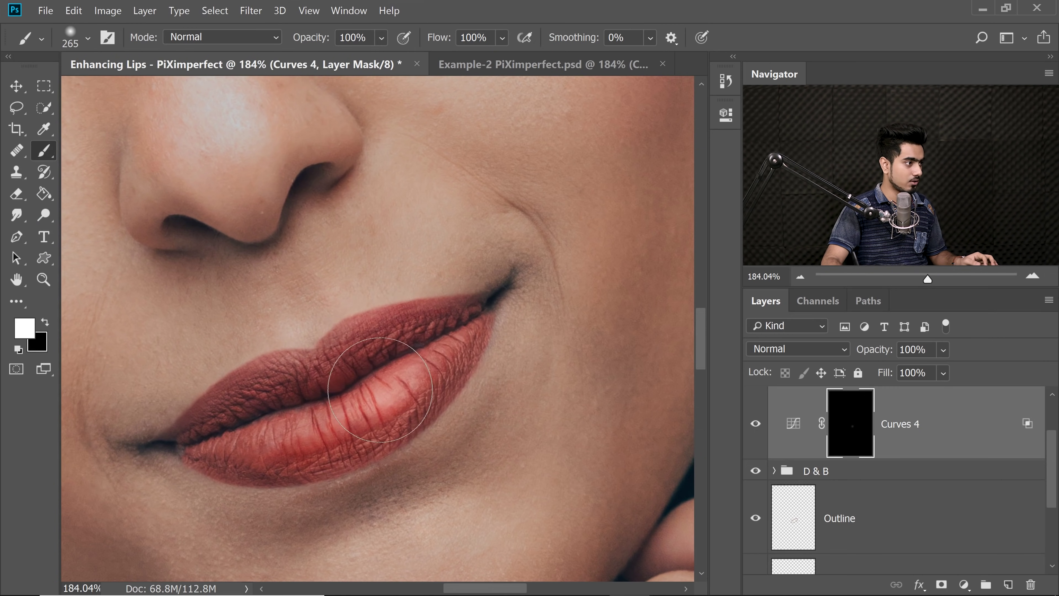
right_click(384, 399, "alt")
left_click(384, 399)
key("ctrl+z")
key("ctrl+z")
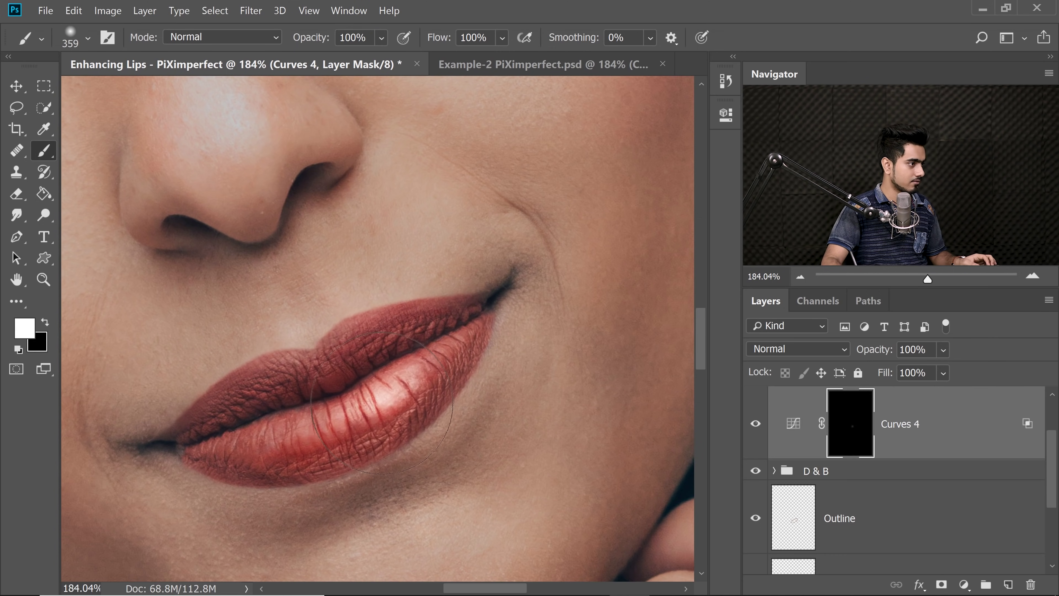
scroll(419, 395, "up", 3)
scroll(419, 395, "down", 2)
right_click(435, 388, "alt")
scroll(416, 397, "down", 4)
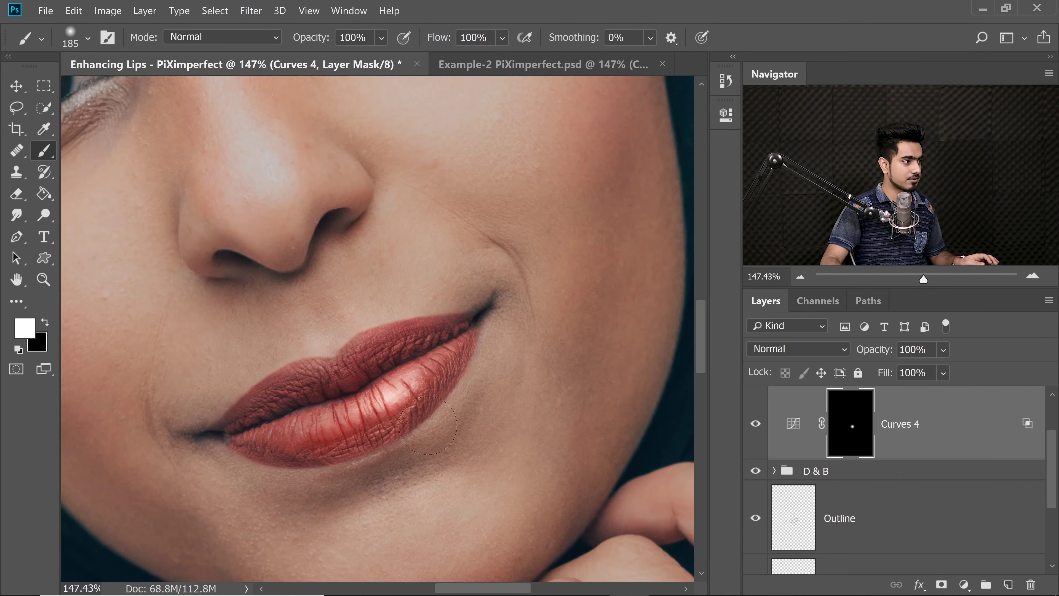
- Trim the lip highlight with black on the Curves 4 mask using a 110 px brush, and lower the layer's opacity to 49%
right_click(410, 397, "alt")
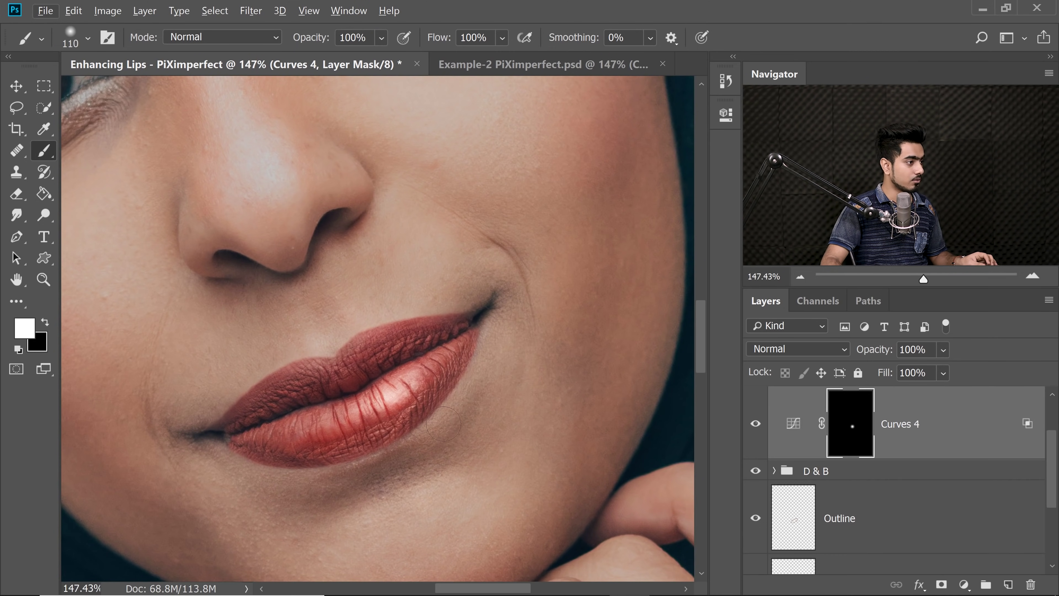
key("x")
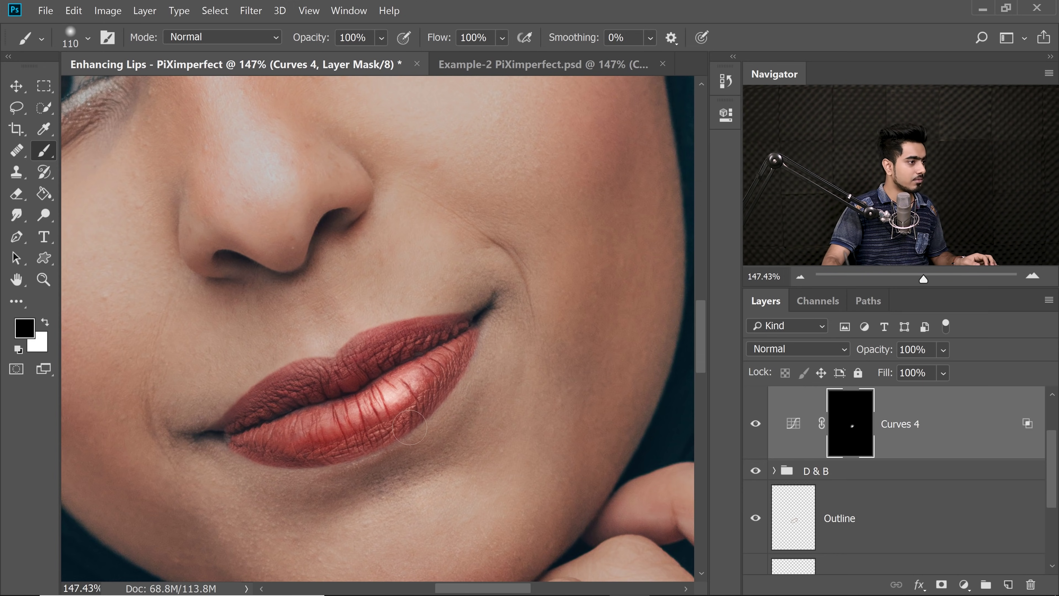
left_click_drag(873, 353, 792, 354)
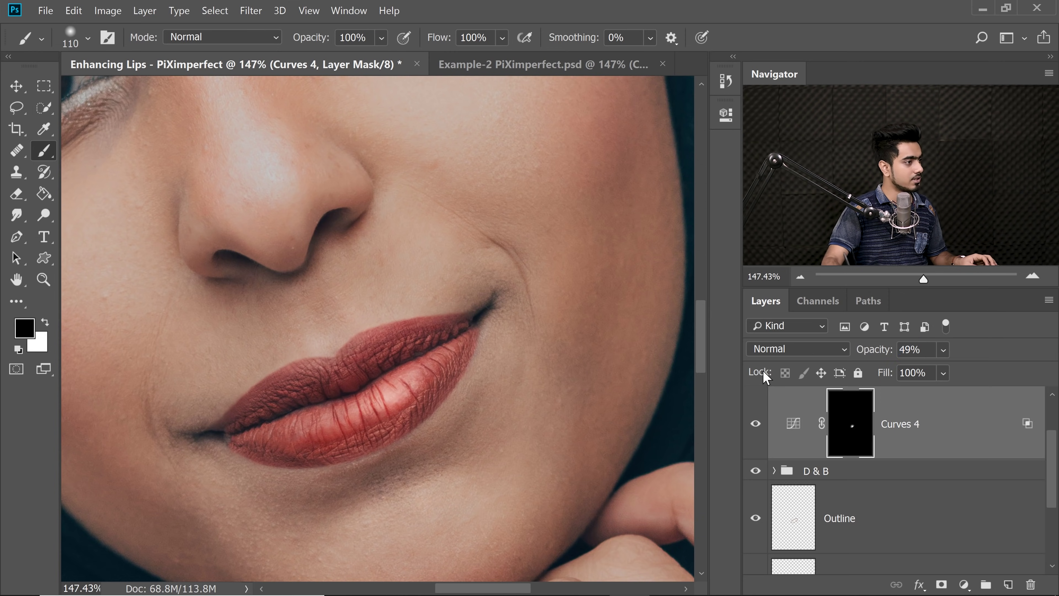
scroll(534, 357, "down", 3)
left_click_drag(496, 338, 498, 340)
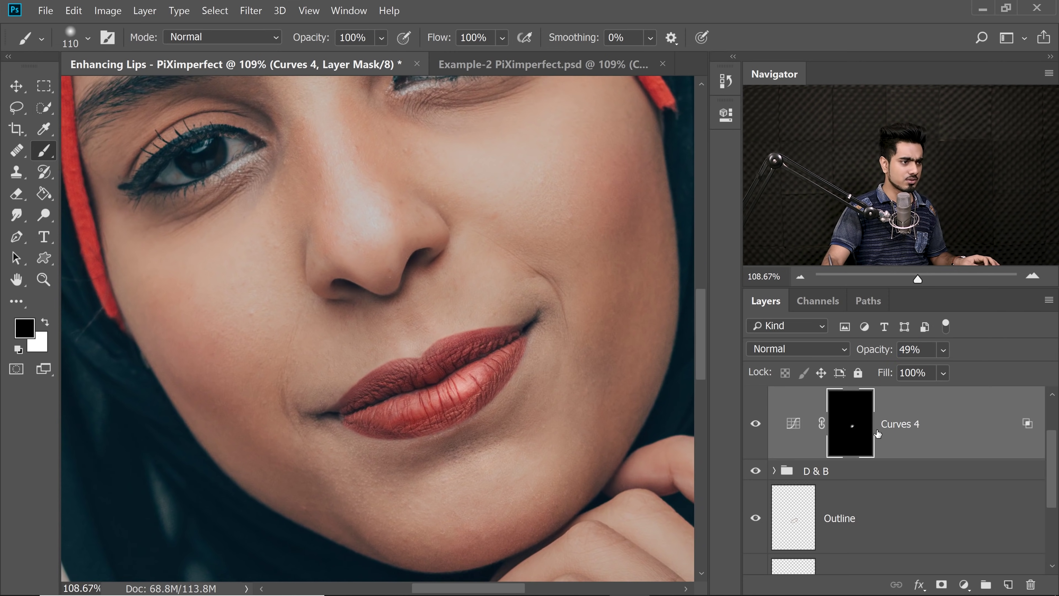
mouse_move(421, 414)
left_mouse_down()
mouse_move(485, 426)
mouse_move(465, 425)
left_mouse_up()
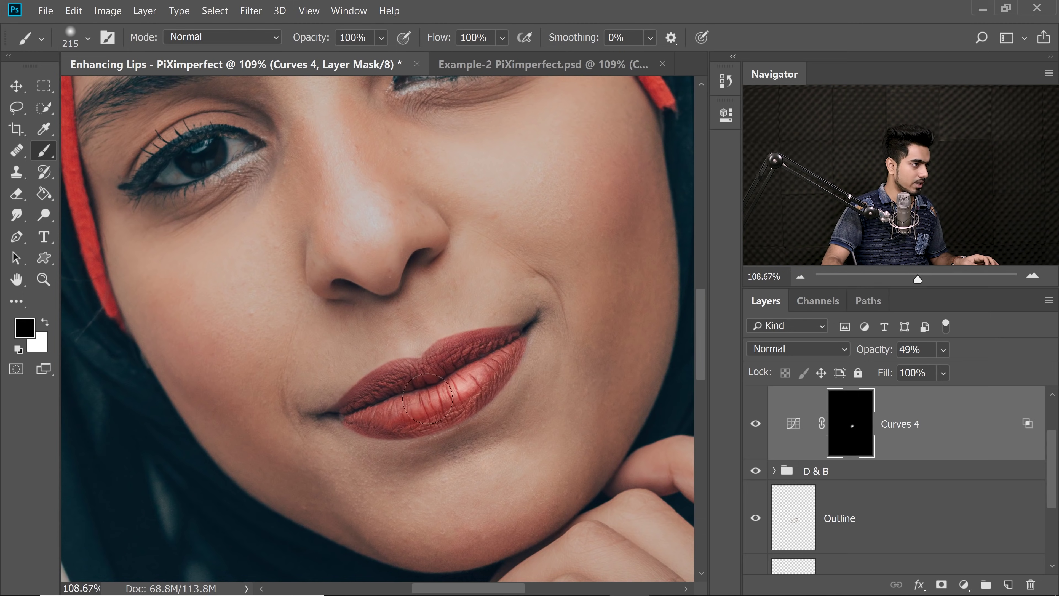
- Extend the lower lip highlight with white on the Curves 4 mask using a 288 px brush, and lower the layer's opacity to 23%
key("x")
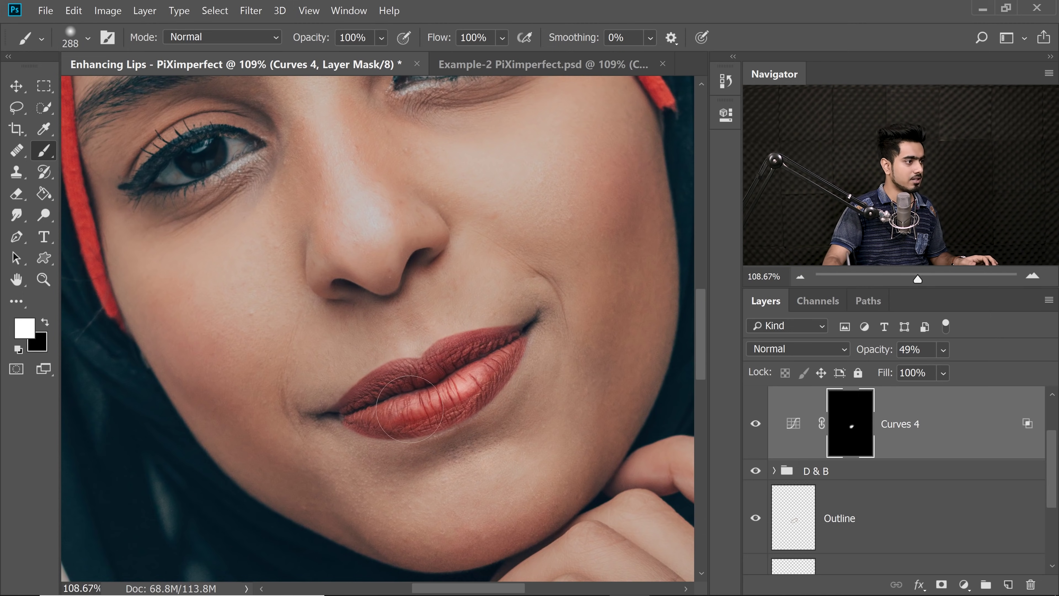
left_click_drag(824, 350, 842, 354)
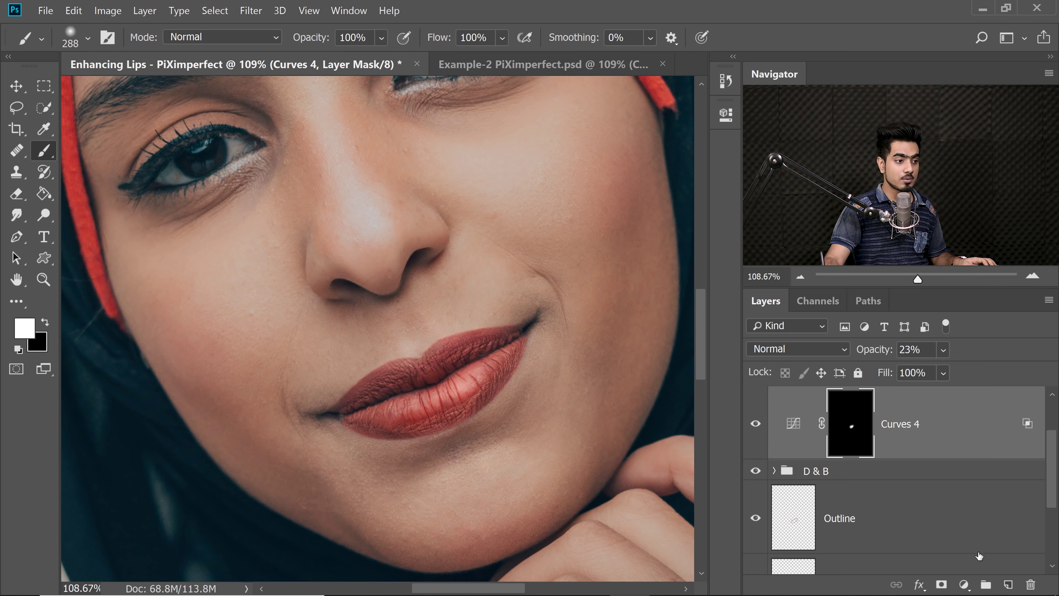
- Add a Curves adjustment layer above Curves 4 and raise the RGB curve's midtones to brighten the image
left_click(963, 584)
left_click(913, 376)
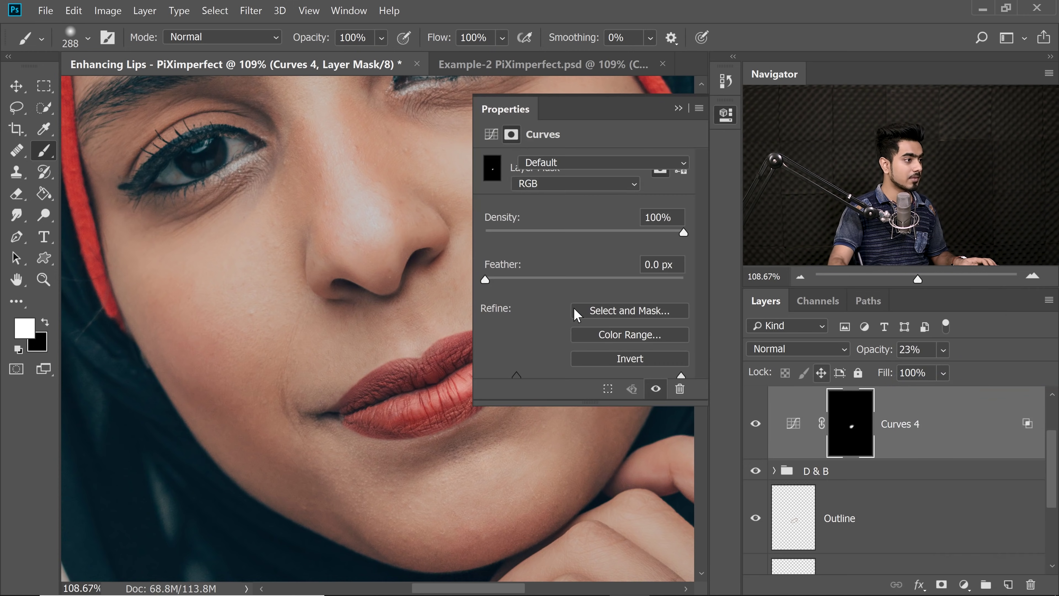
left_click_drag(607, 274, 581, 258)
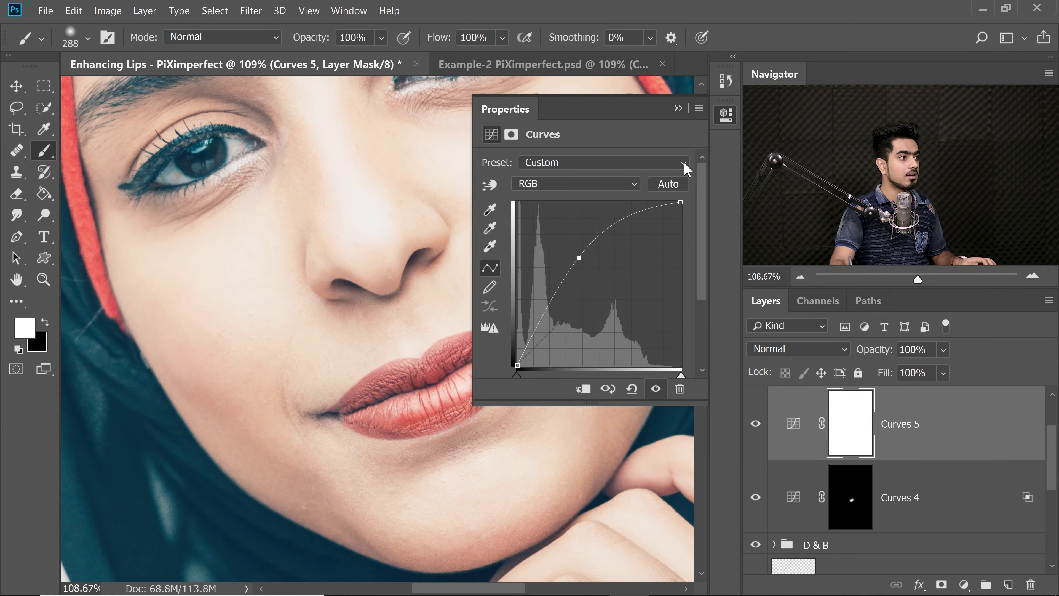
left_click(678, 109)
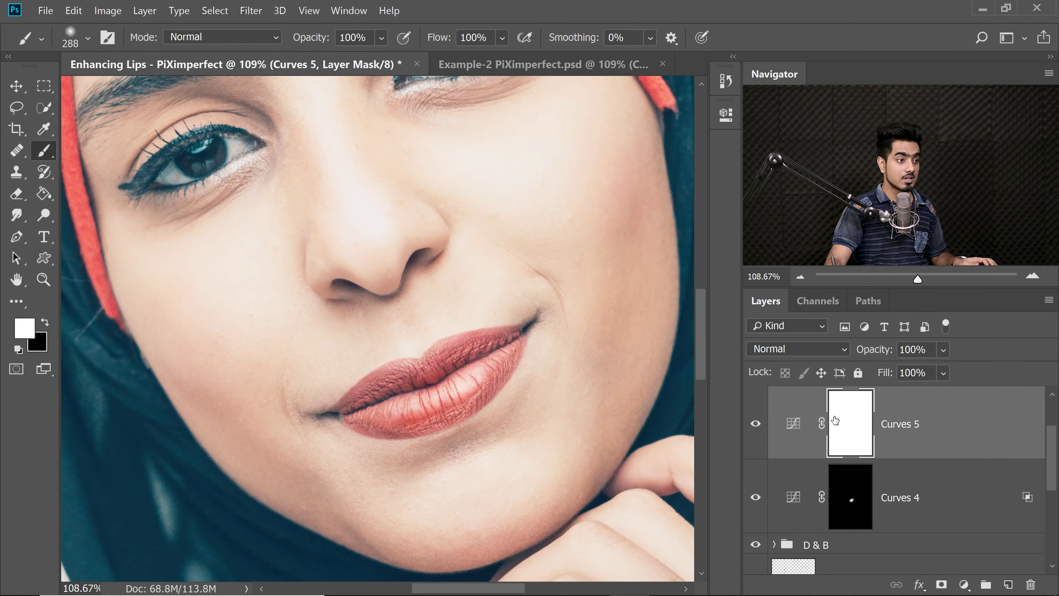
- Limit the Curves 5 layer with Blend If, splitting the Underlying Layer shadow threshold to 78 / 174
left_click(1000, 426)
double_click(942, 420)
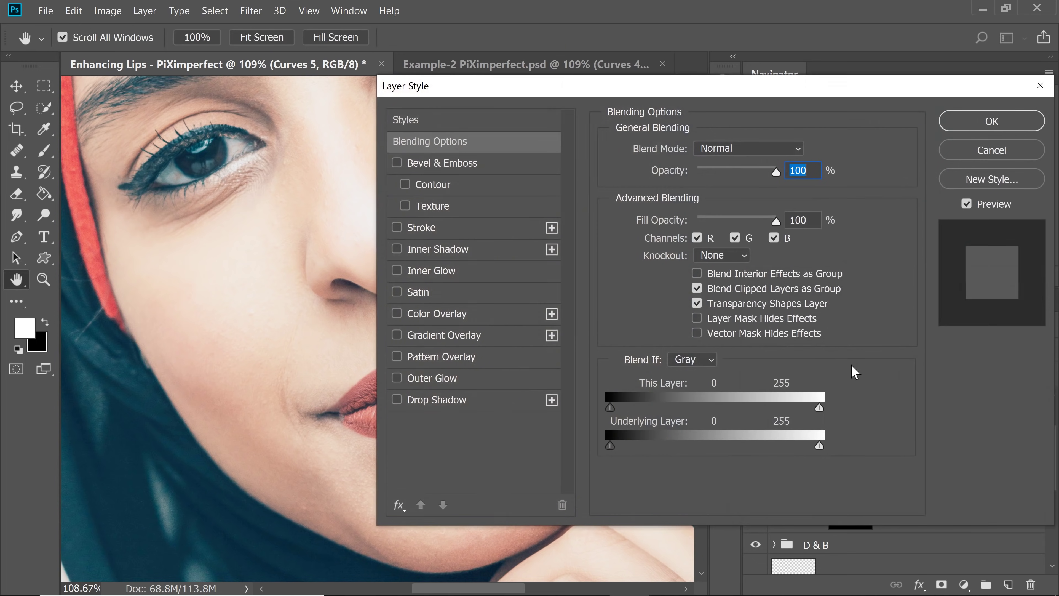
left_click_drag(331, 358, 129, 337)
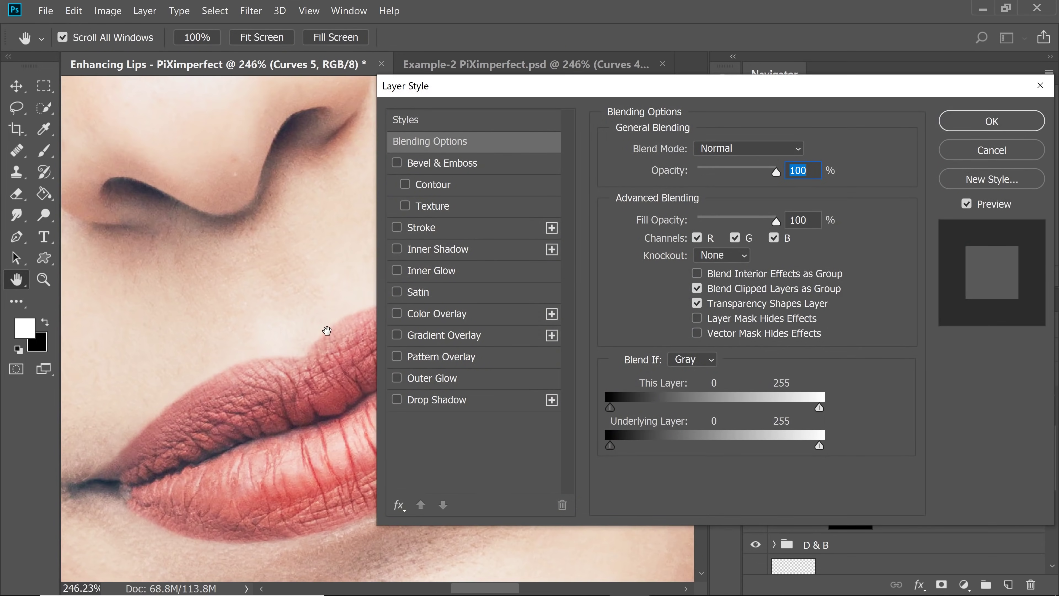
left_click_drag(273, 403, 248, 437)
left_click_drag(320, 390, 310, 402)
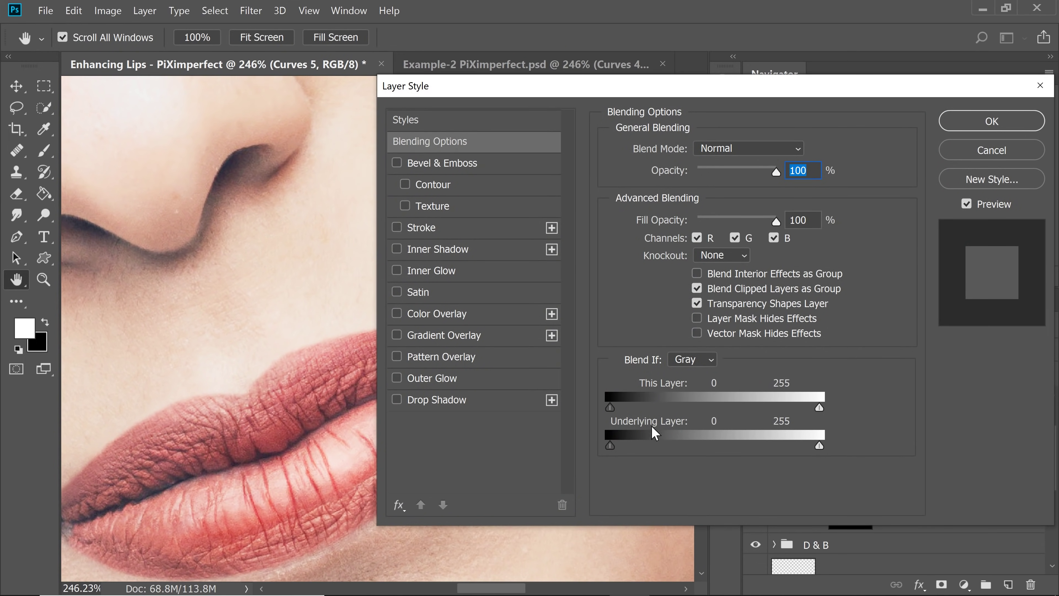
left_click_drag(610, 448, 678, 456)
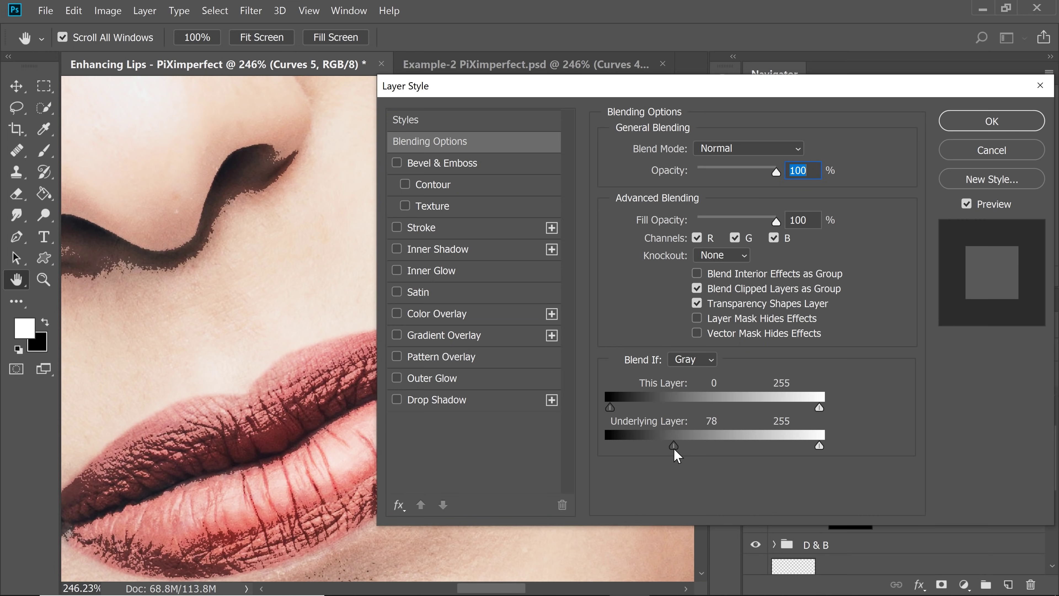
key("alt")
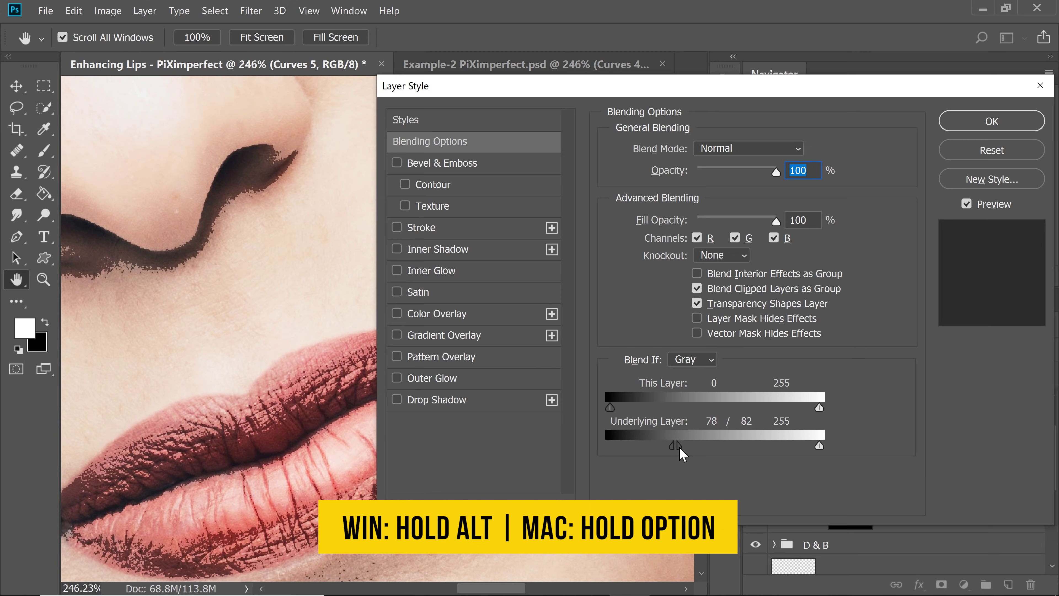
left_click_drag(681, 451, 751, 462)
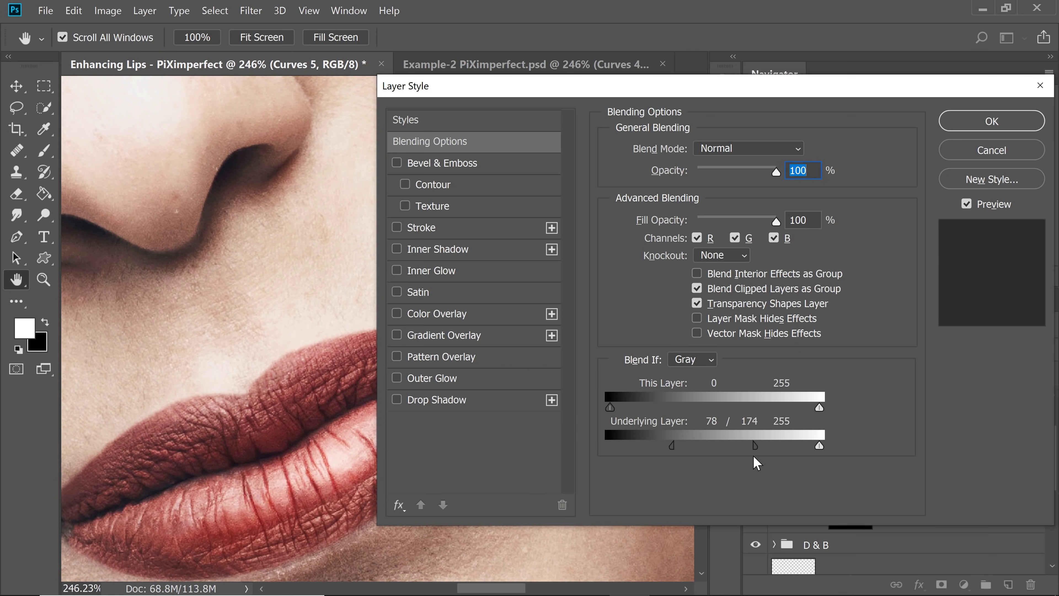
left_click(987, 122)
- Invert the Curves 5 layer mask to black, with the Brush tool active
key("b")
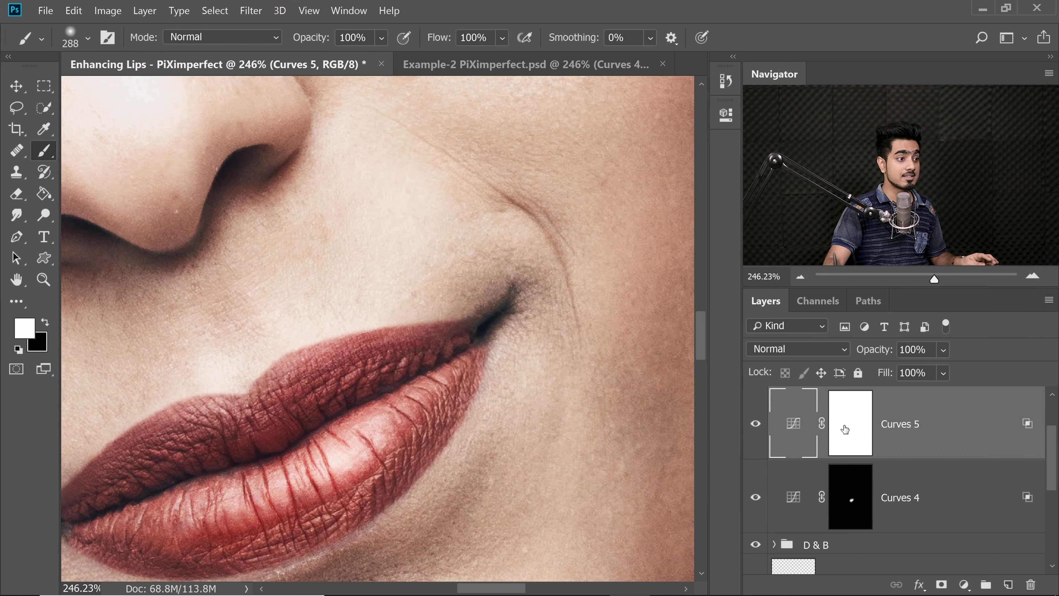
left_click(871, 411)
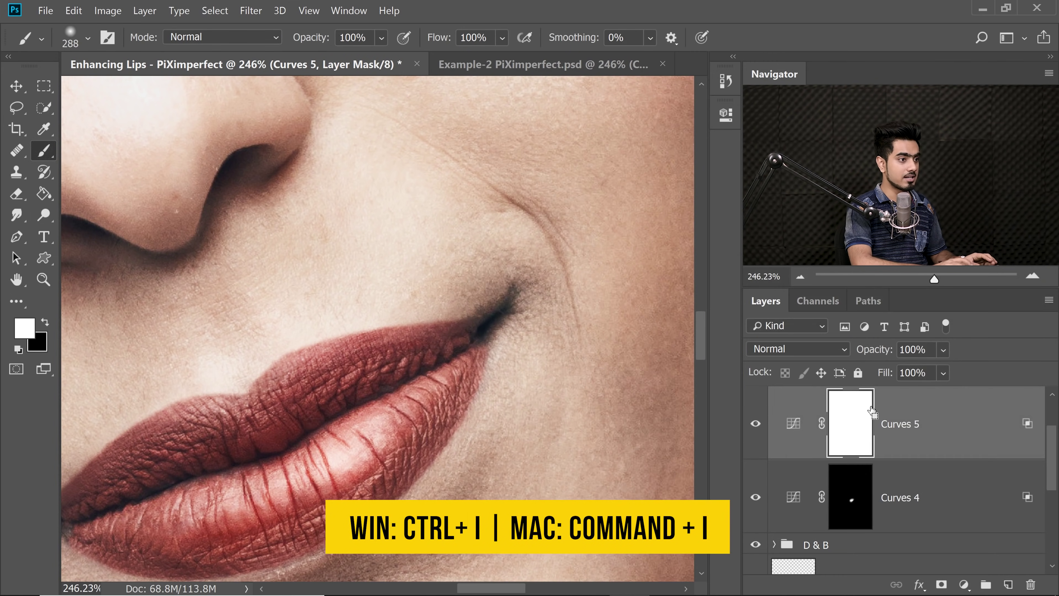
key("ctrl+i")
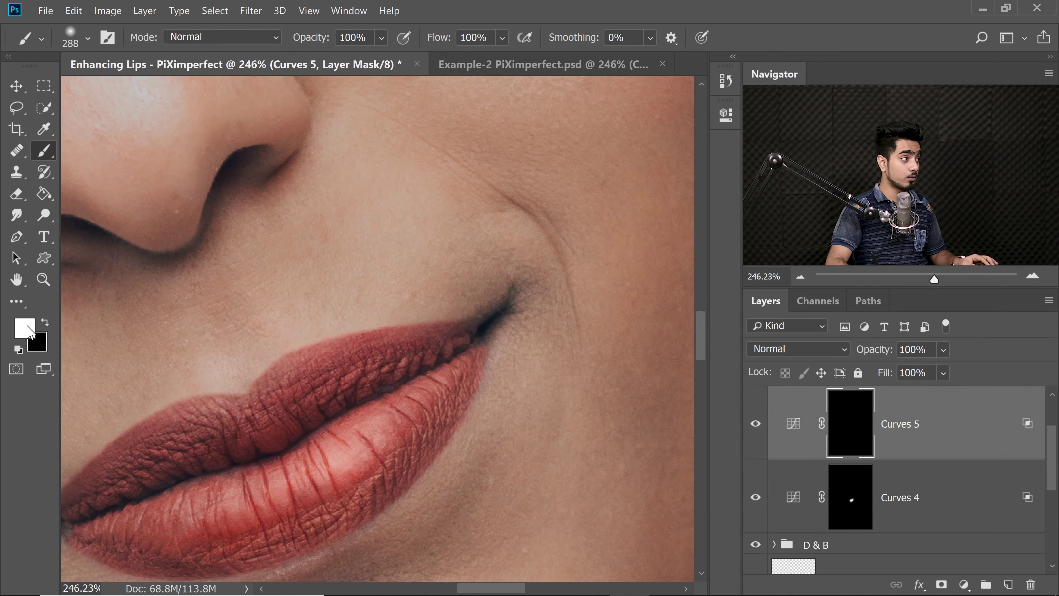
- Paint a white highlight along the upper lip's edge on the Curves 5 mask with a 288 px brush
left_click_drag(335, 341, 320, 346)
left_click_drag(309, 385, 167, 375)
left_click_drag(271, 377, 219, 378)
mouse_move(311, 357)
left_mouse_down()
mouse_move(277, 397)
mouse_move(391, 339)
left_mouse_up()
left_click_drag(267, 396, 328, 381)
left_click_drag(315, 386, 176, 470)
left_click_drag(305, 355, 275, 355)
left_click_drag(295, 355, 329, 353)
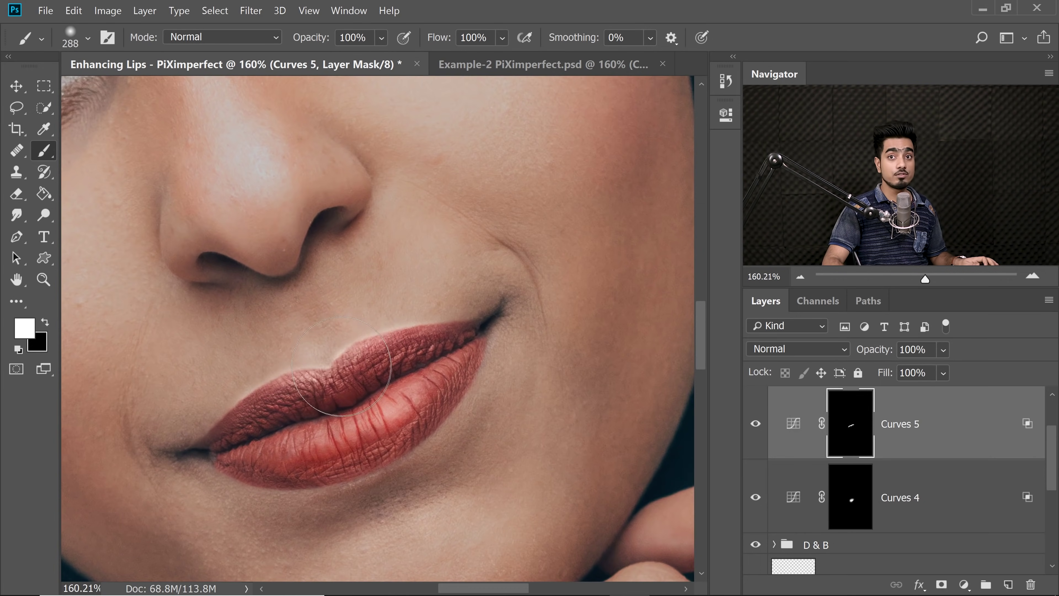
- Refine the upper lip edge highlight with black and white on the Curves 5 mask, reducing the brush to 34 px
key("x")
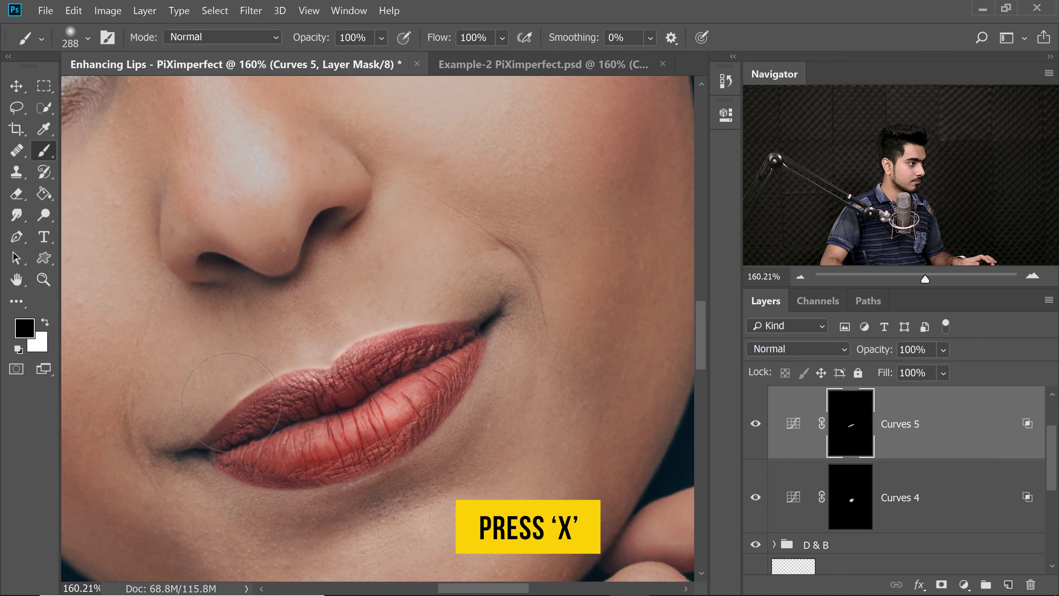
left_click_drag(232, 403, 417, 308)
left_click_drag(386, 337, 393, 337)
left_click_drag(383, 338, 209, 336)
mouse_move(281, 370)
left_mouse_down()
mouse_move(260, 377)
mouse_move(417, 328)
left_mouse_up()
left_click_drag(358, 348, 410, 349, "ctrl")
key("x")
mouse_move(325, 358)
left_mouse_down()
mouse_move(366, 341)
mouse_move(288, 339)
left_mouse_up()
key("x")
left_click_drag(328, 317, 372, 358)
left_click_drag(375, 357, 332, 348, "ctrl")
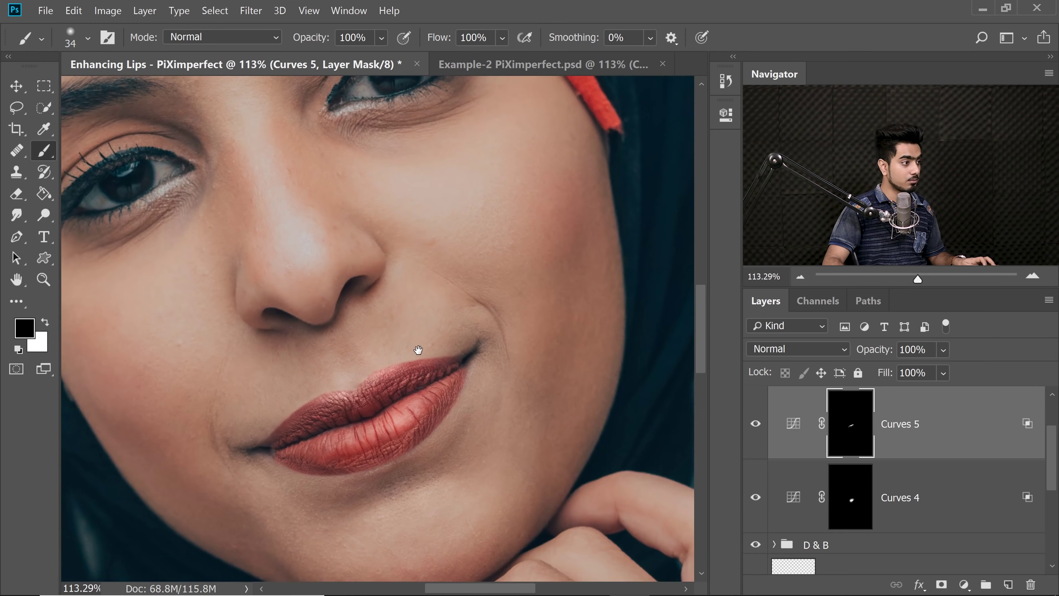
- Lower the Curves 5 layer's opacity to 26%
left_click_drag(863, 349, 790, 356)
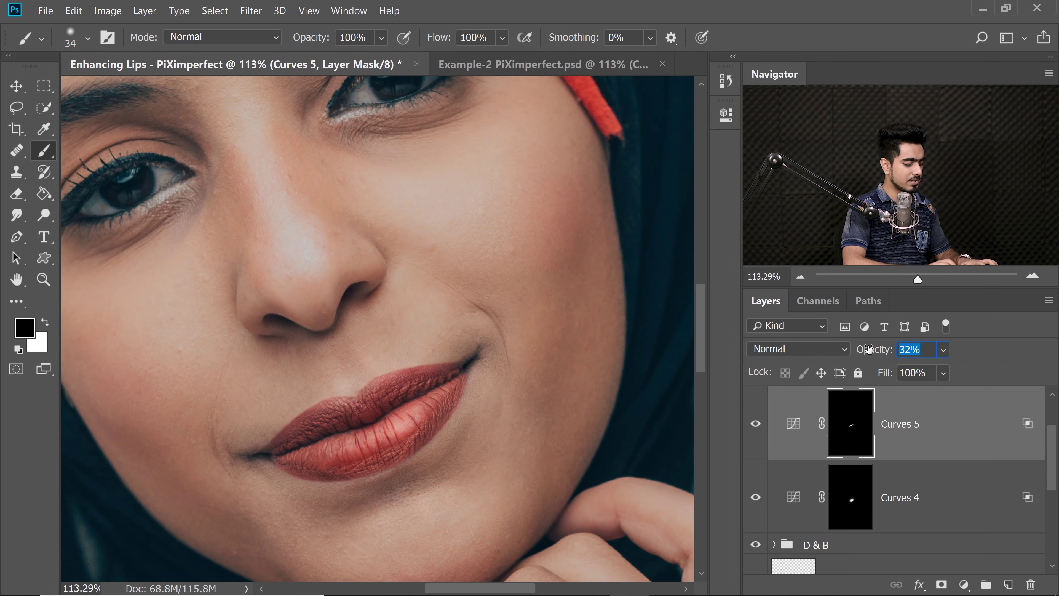
type("2")
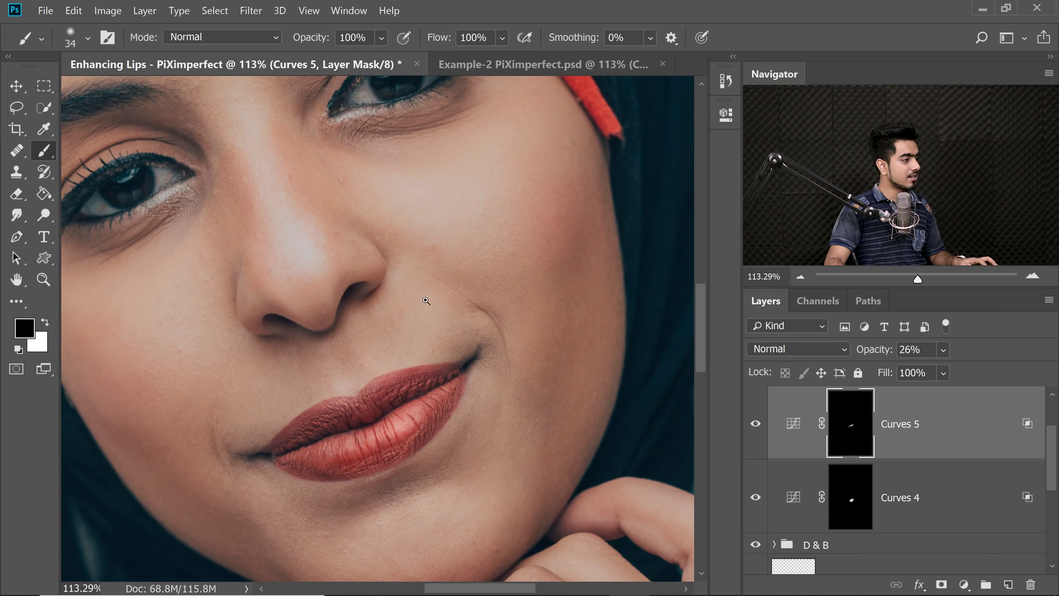
- Compare the lips before and after by hiding every layer except Background and showing them again
scroll(426, 301, "down", 4)
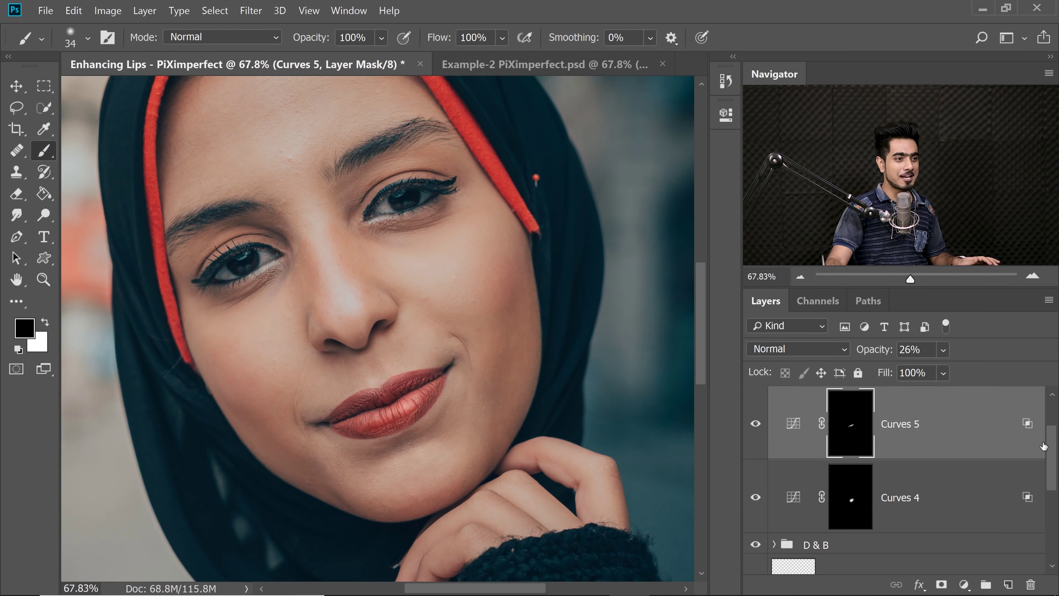
left_click_drag(1054, 453, 1048, 547)
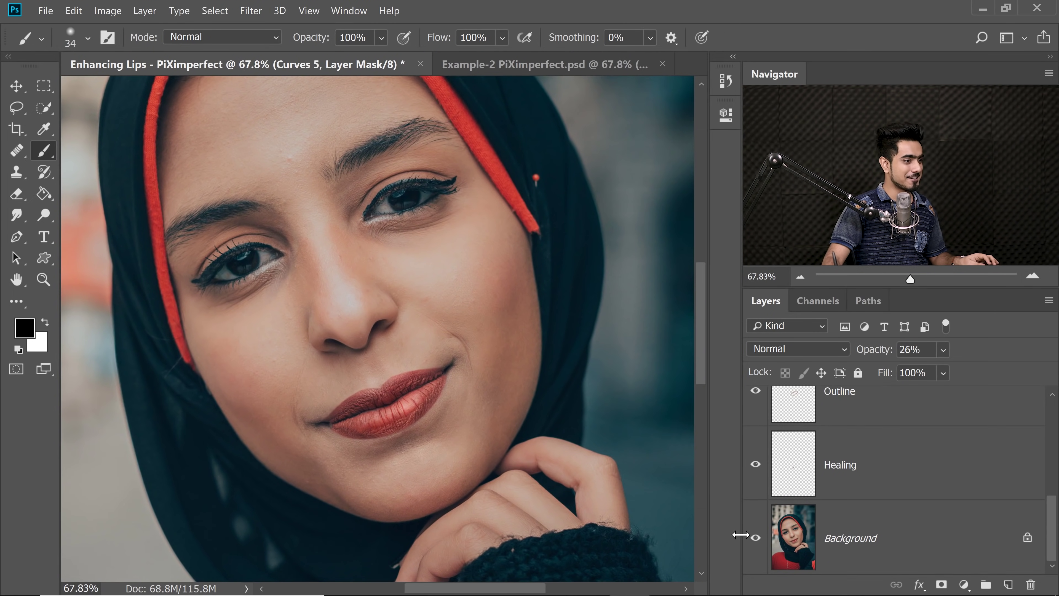
left_click(756, 541, "alt")
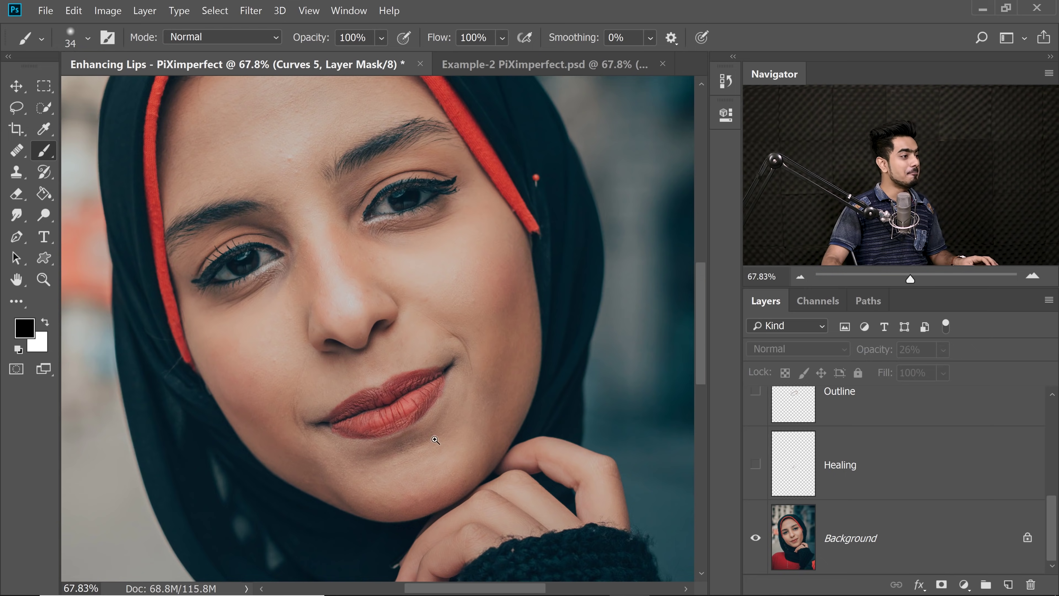
left_click_drag(410, 415, 460, 413)
left_click(757, 541, "alt")
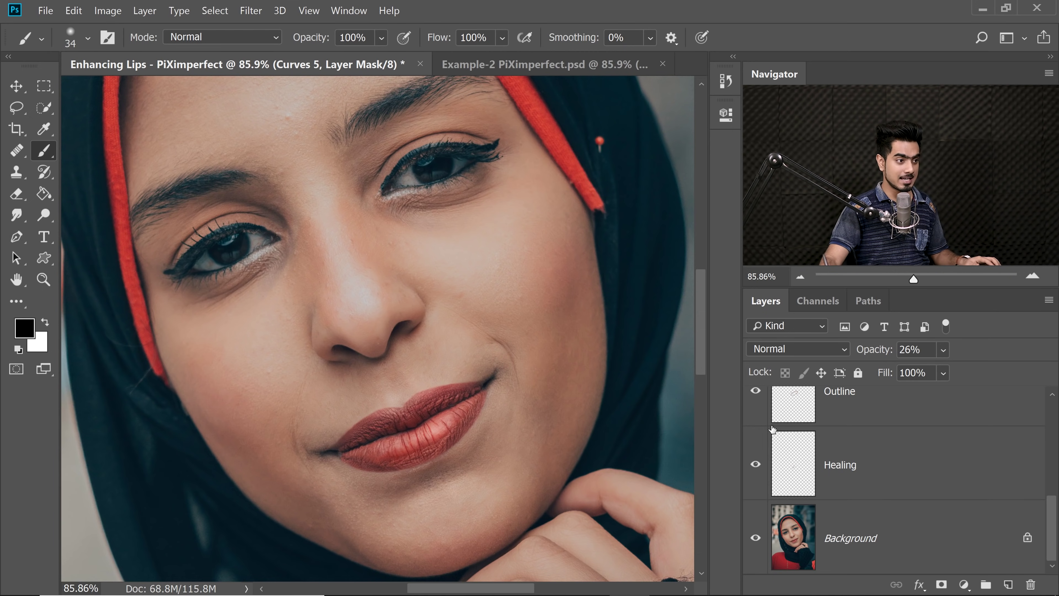
- Group all the lip retouching layers from Healing up to Curves 5
left_click(892, 473)
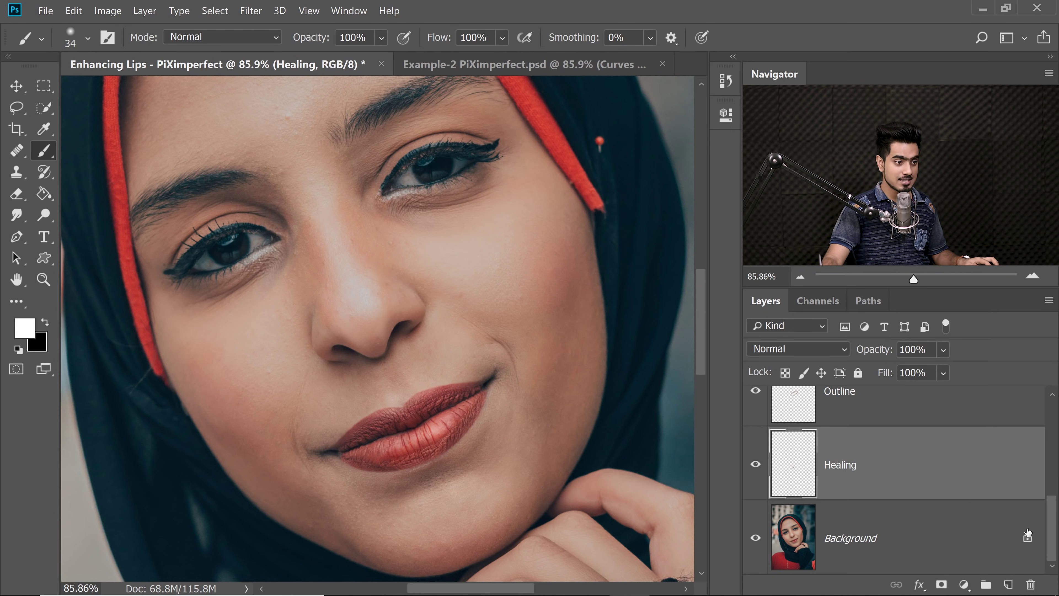
left_click_drag(1053, 530, 1054, 433)
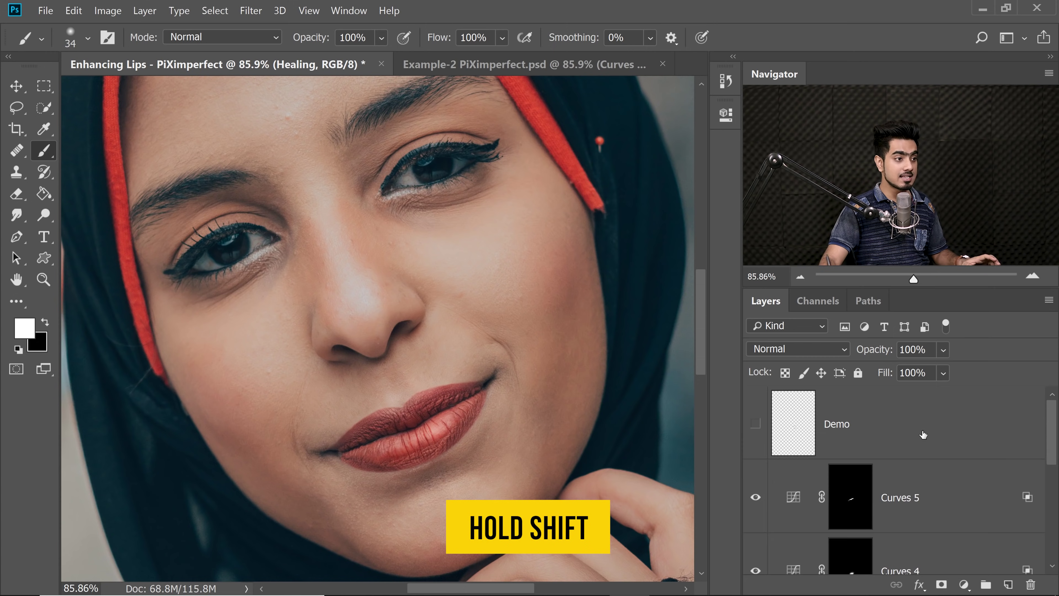
left_click(909, 480, "shift")
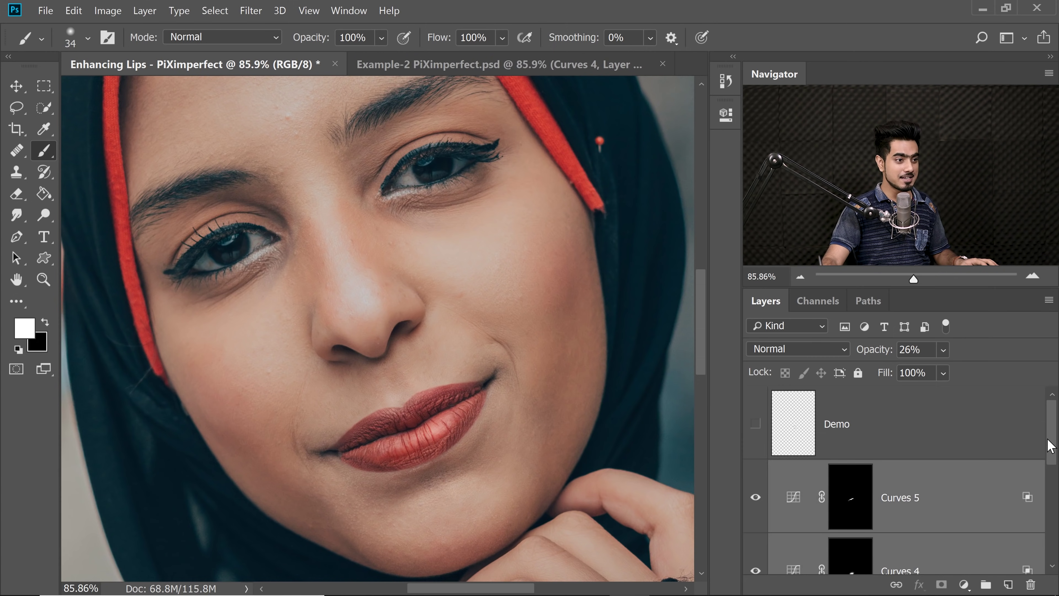
left_click_drag(1054, 443, 1054, 452)
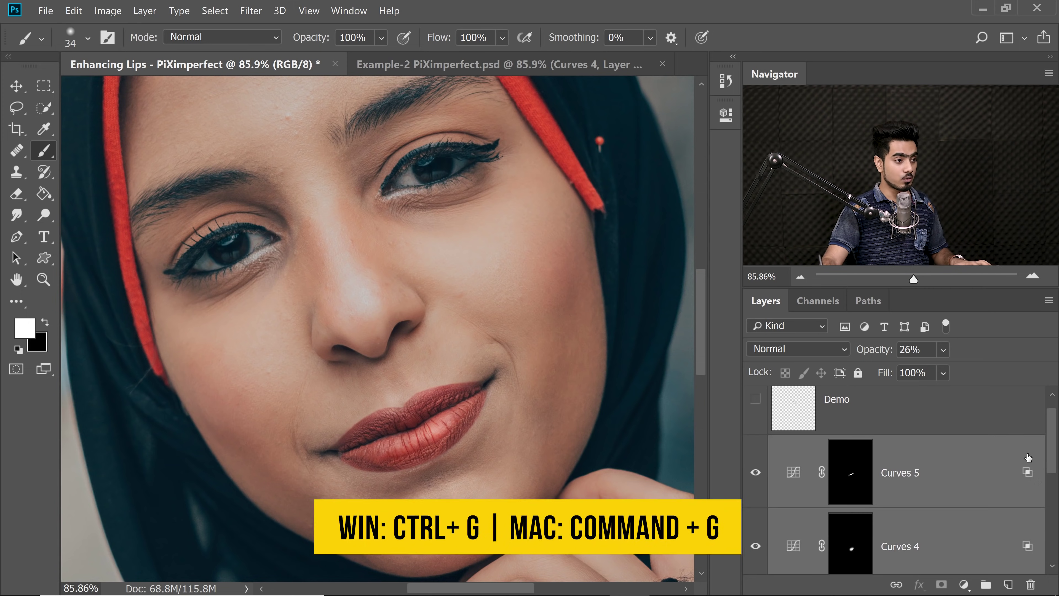
key("ctrl+g")
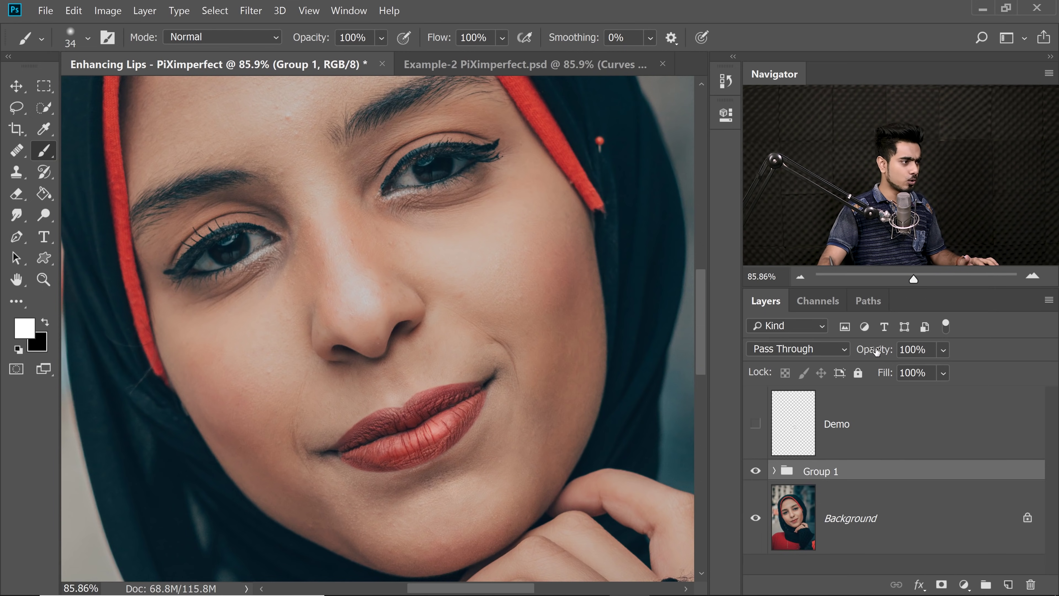
- Preview the lip group at different opacities and toggle its visibility to compare before and after
left_click_drag(877, 352, 944, 358)
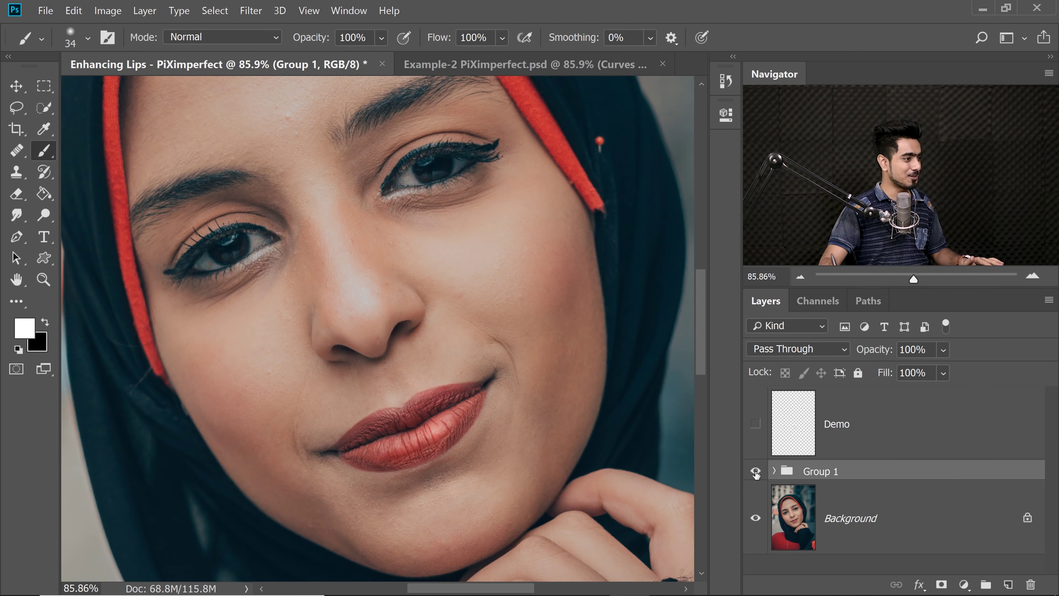
left_click(756, 471)
left_click(756, 471)
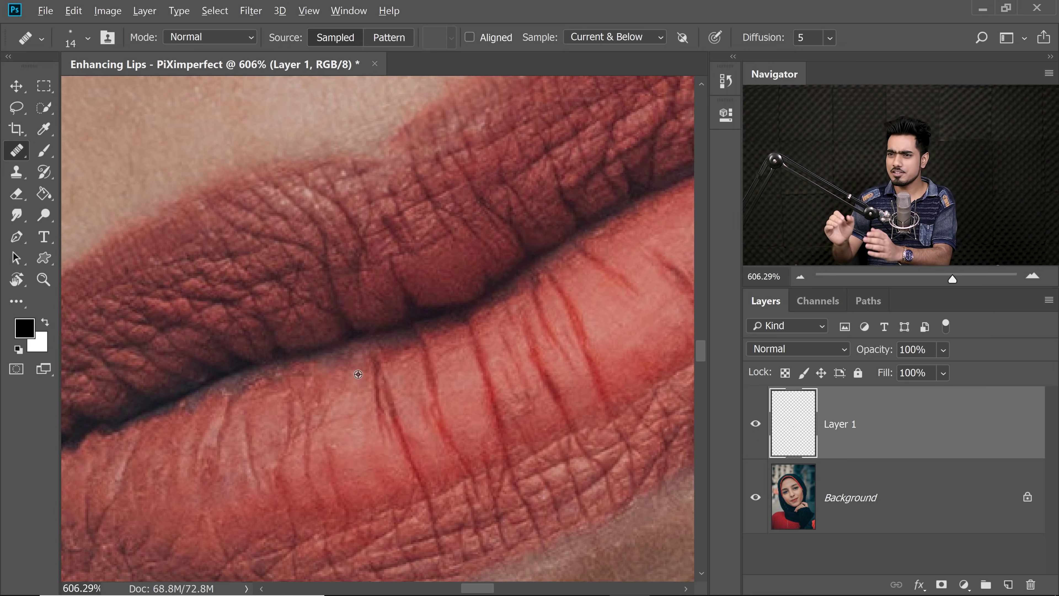
scroll(299, 368, "down", 3)
scroll(382, 340, "up", 4)
scroll(326, 369, "down", 3)
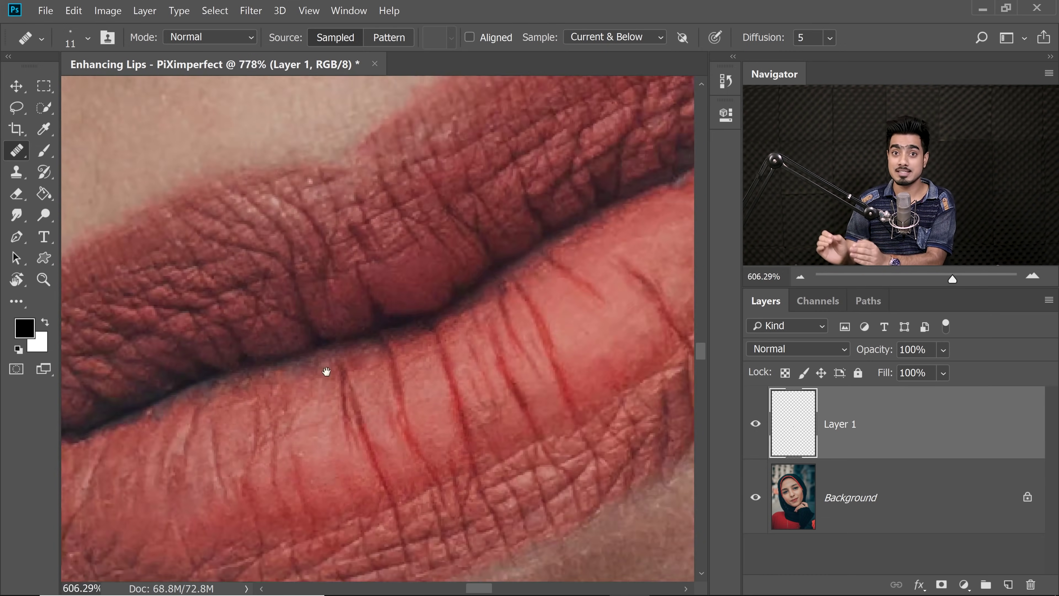
scroll(390, 378, "up", 3)
scroll(391, 377, "down", 2)
scroll(391, 377, "up", 2)
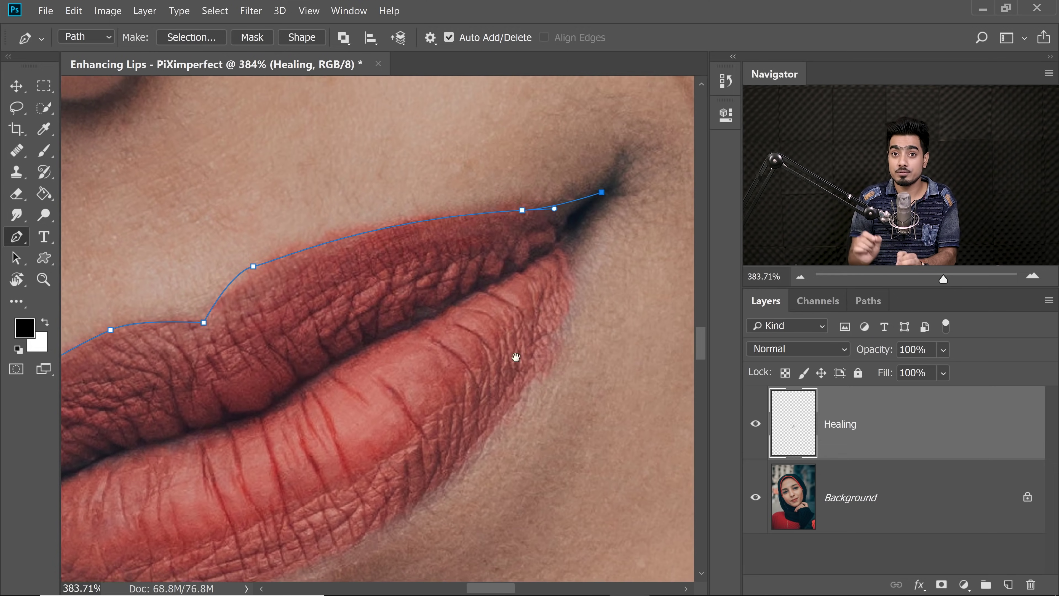
- Complete the Pen path around the lower lip and save the lip outline path as Lips
left_click_drag(325, 522, 588, 426)
left_click_drag(104, 505, 330, 439)
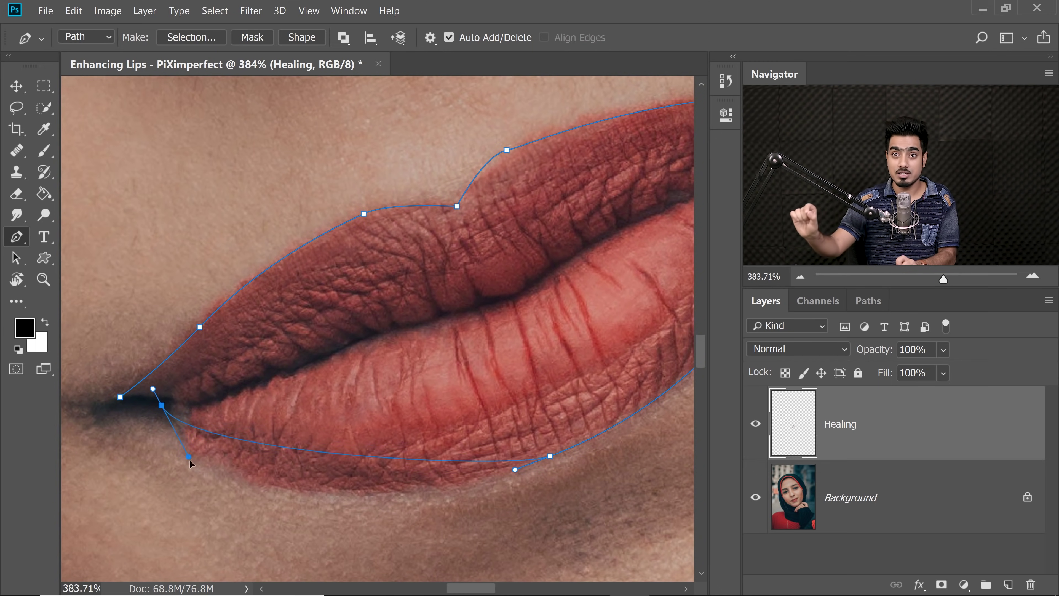
left_click_drag(189, 457, 253, 552)
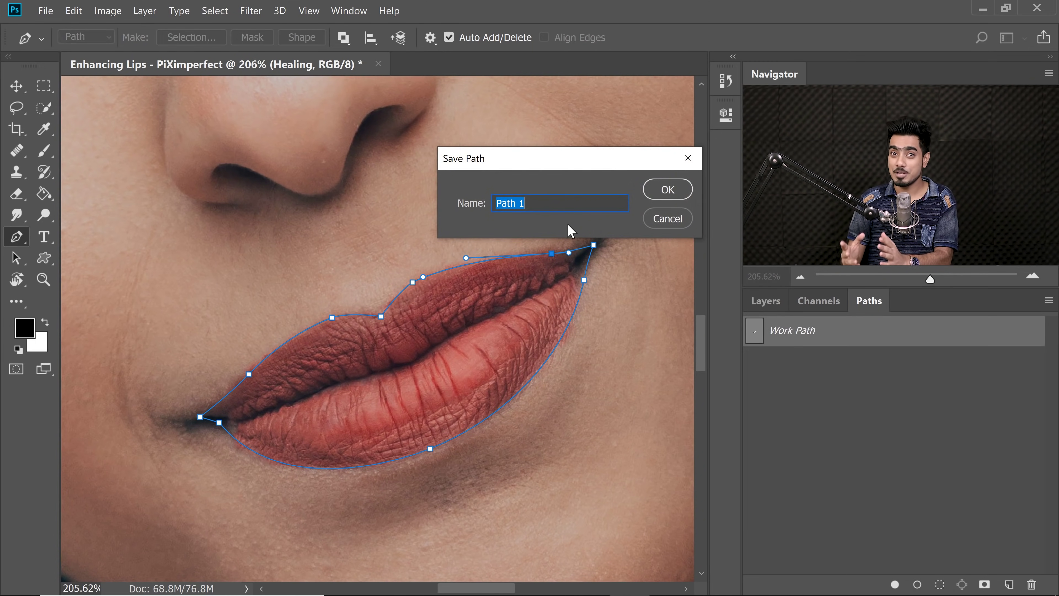
type("Lips")
key("Return")
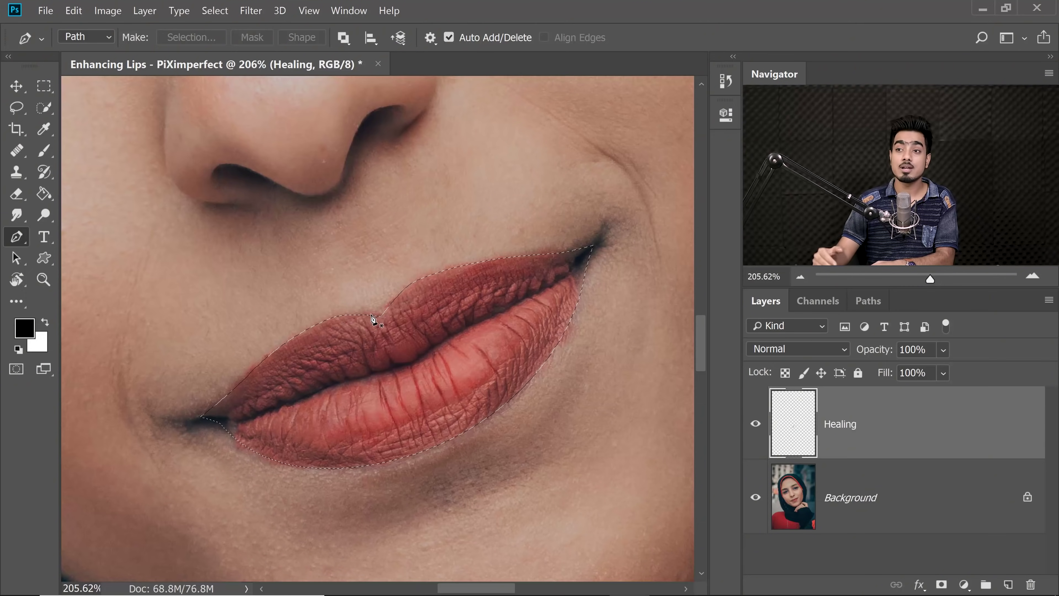
- Soften the edge of the lip selection in Quick Mask with a 3.2-pixel Gaussian Blur, returning to the normal selection
key("q")
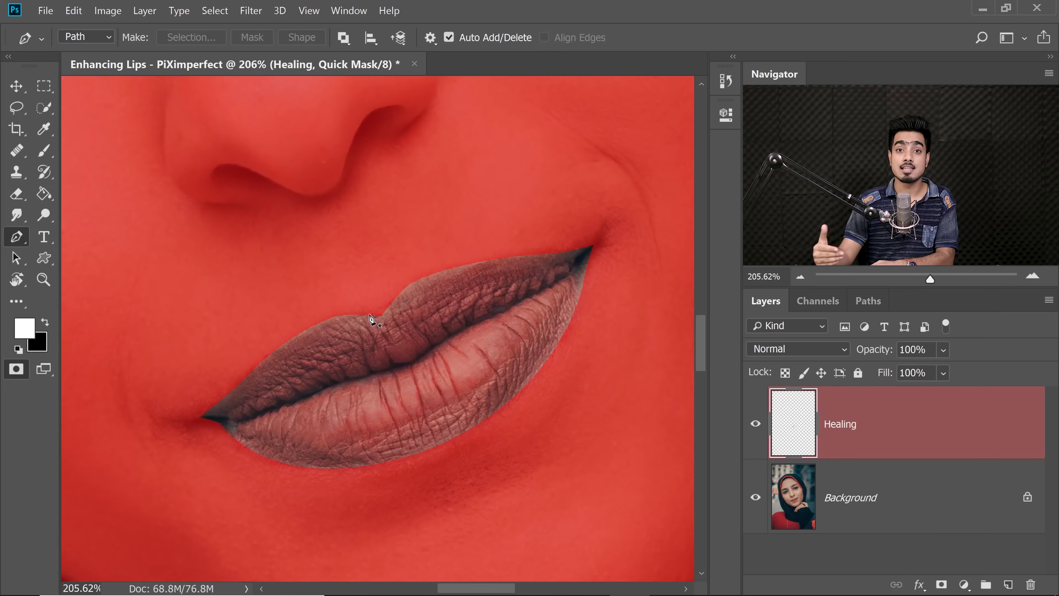
key("ctrl+alt+f")
left_click_drag(443, 281, 441, 282)
key("Up")
key("Up")
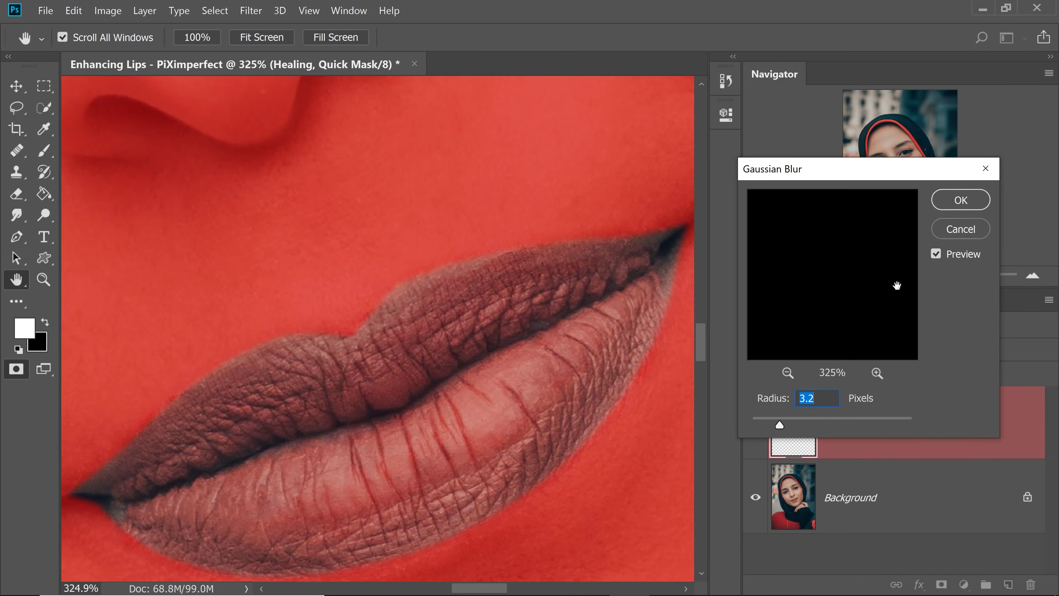
left_click(961, 200)
key("q")
key("ctrl+minus")
key("ctrl+minus")
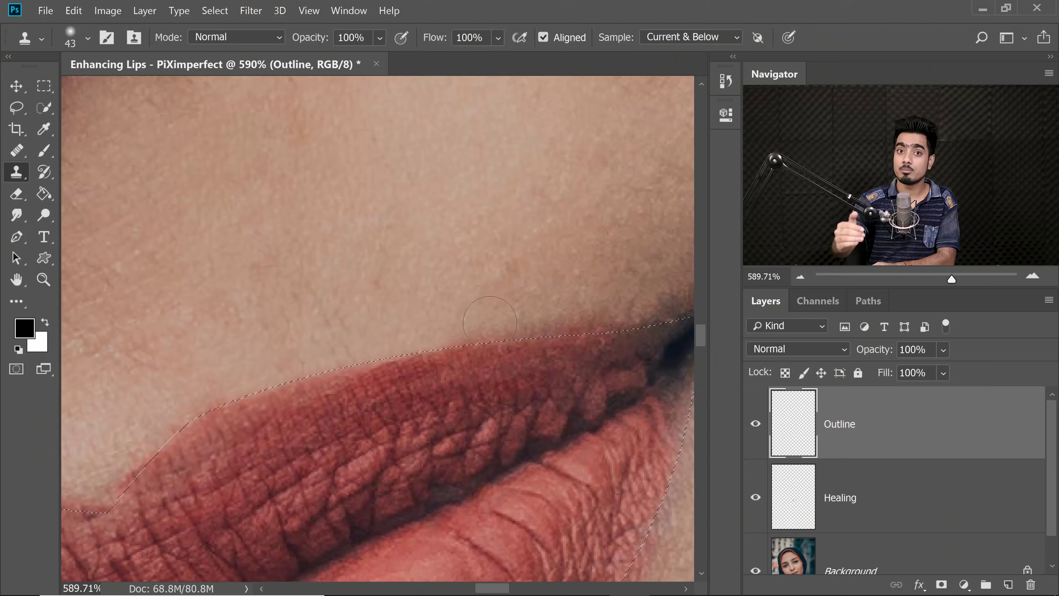
- Clone Stamp on the Outline layer along the upper lip's edge toward the mouth corner, resampling nearby texture to define the lip border
mouse_move(480, 337)
left_mouse_down()
mouse_move(534, 341)
mouse_move(539, 353)
mouse_move(559, 344)
left_mouse_up()
left_click_drag(601, 325, 542, 364)
left_click(591, 334, "alt")
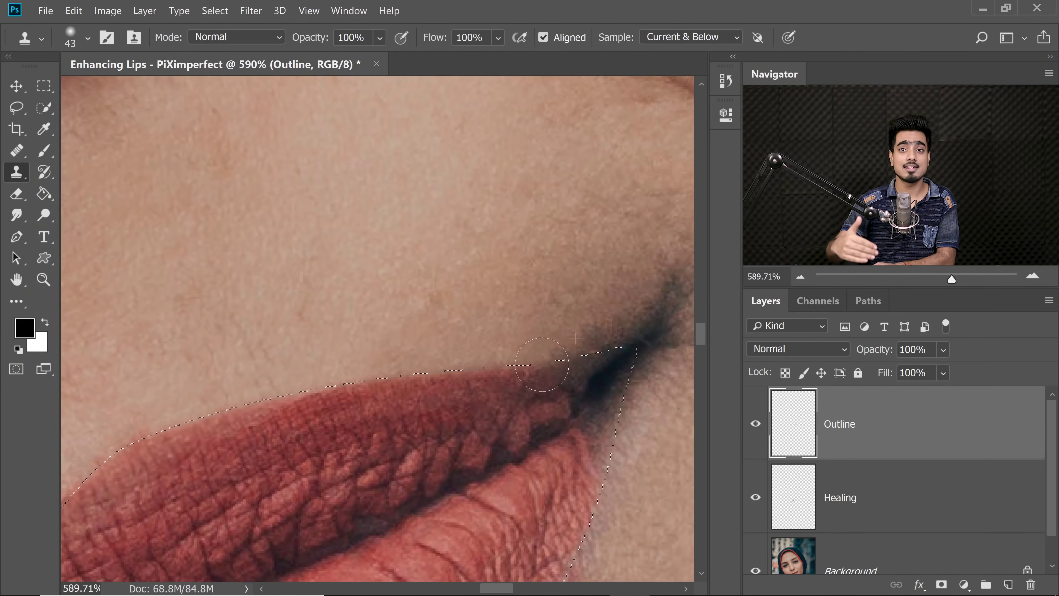
scroll(548, 362, "down", 3)
scroll(443, 291, "up", 3)
mouse_move(318, 413)
left_mouse_down()
mouse_move(442, 291)
mouse_move(401, 317)
mouse_move(430, 294)
mouse_move(485, 303)
left_mouse_up()
left_click(397, 328, "alt")
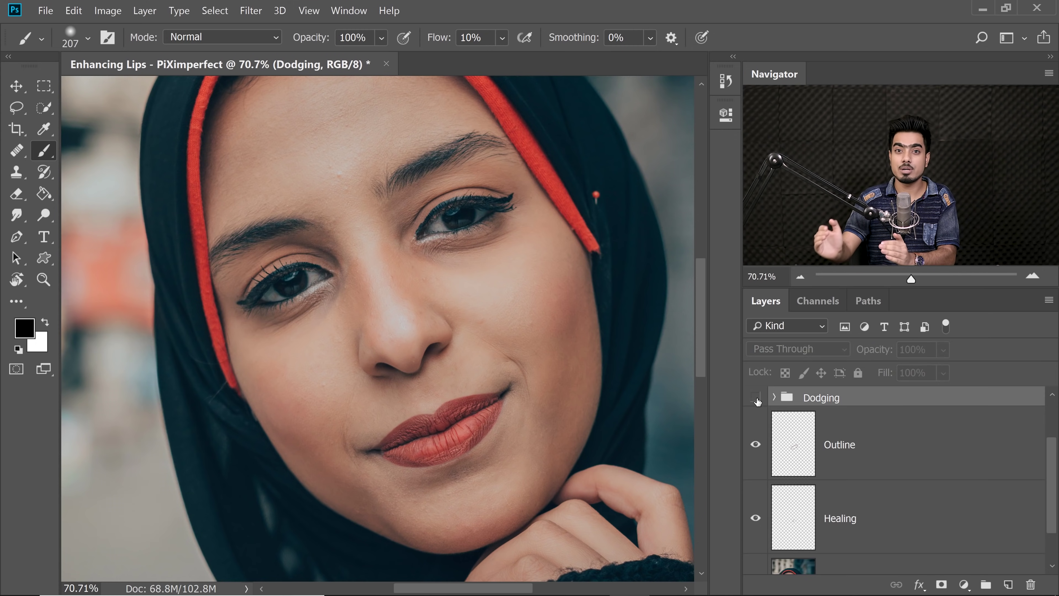
- Toggle the Dodging and Burning groups' visibility to compare, and paint a dark guide stroke beneath the lower lip on Layer 1
left_click(755, 399)
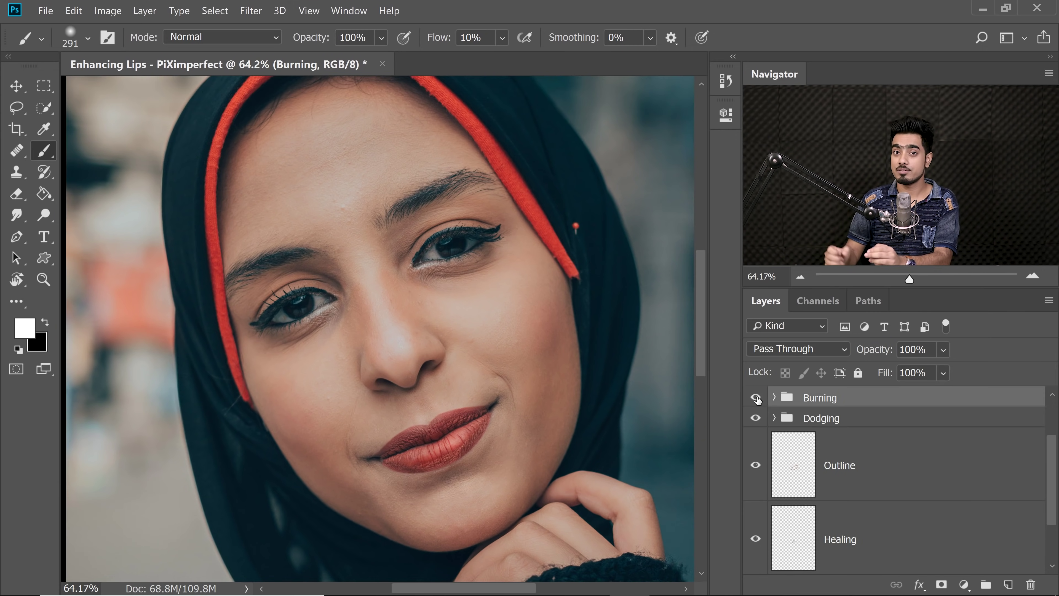
left_click(757, 399)
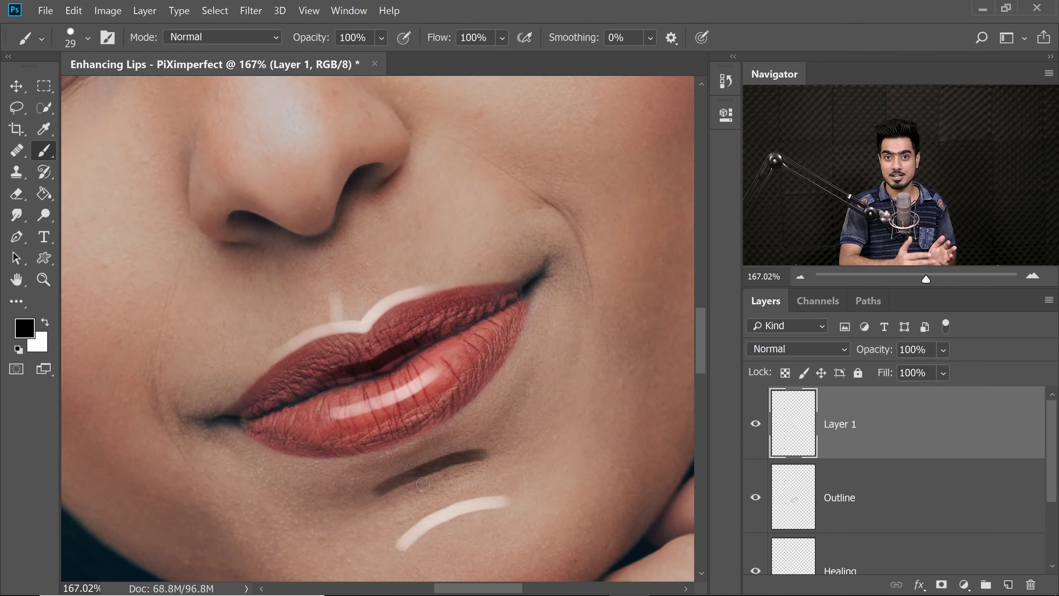
left_click_drag(478, 435, 426, 441)
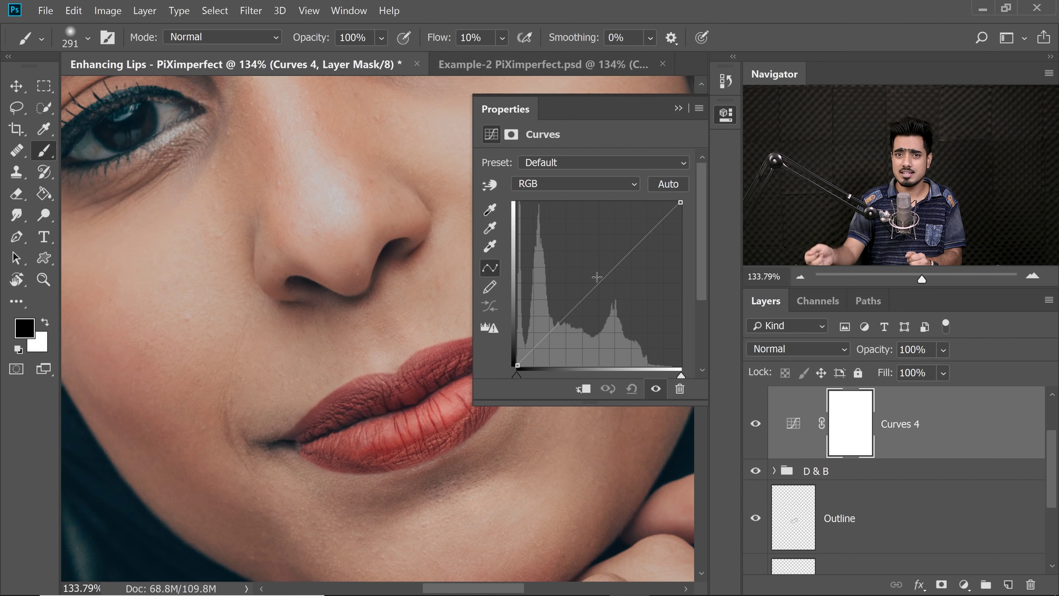
- Brighten the midtones with Curves 4 and restrict it to highlights by splitting the Blend If Underlying Layer black slider to 90 / 182
left_click_drag(575, 307, 573, 258)
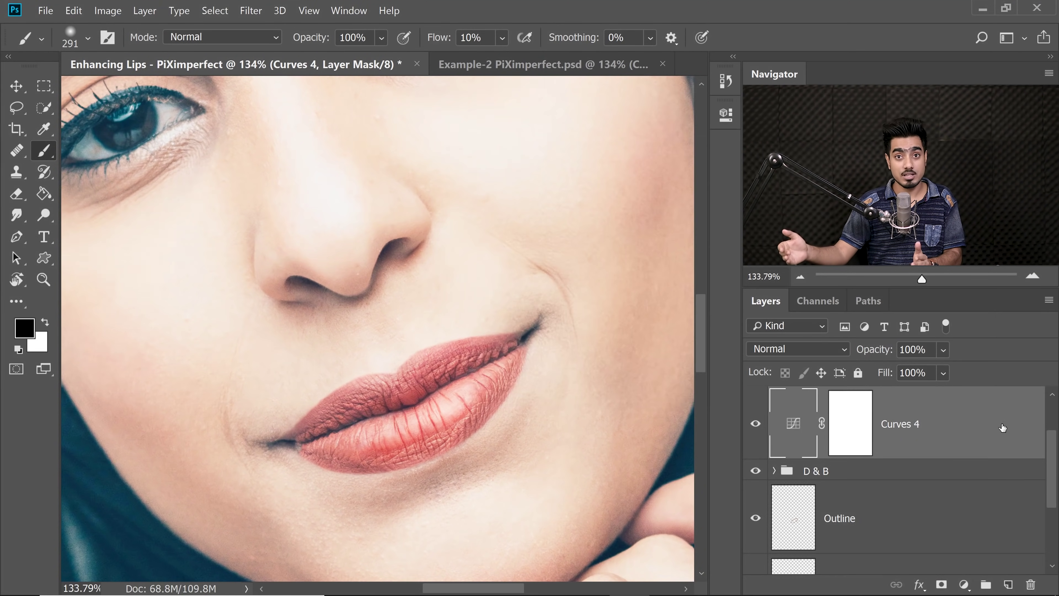
double_click(986, 441)
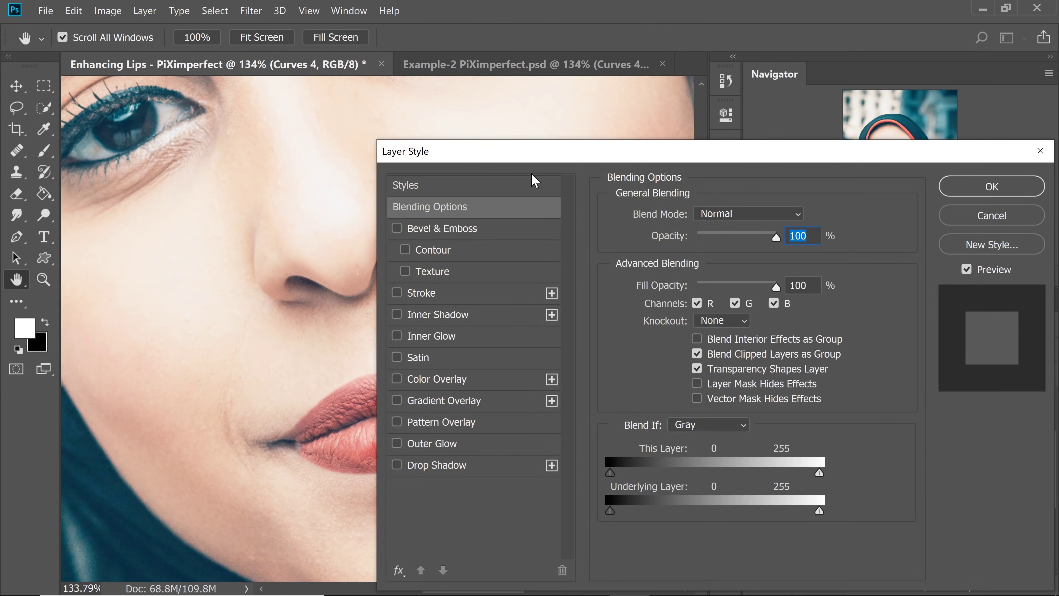
left_click_drag(485, 158, 647, 62)
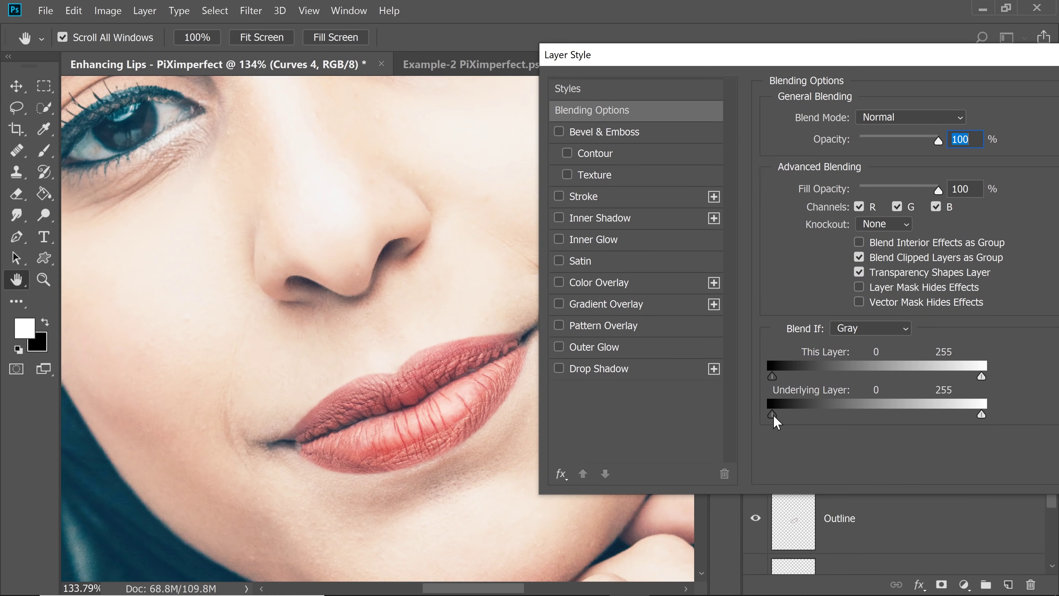
left_click_drag(799, 416, 846, 419)
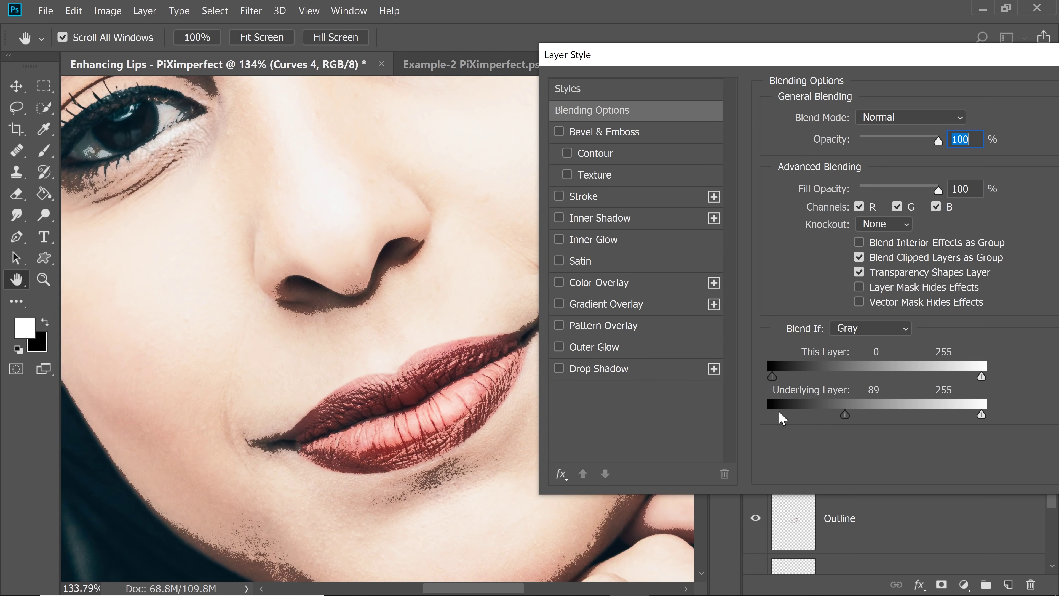
left_click_drag(451, 377, 414, 383)
left_click_drag(849, 418, 923, 422)
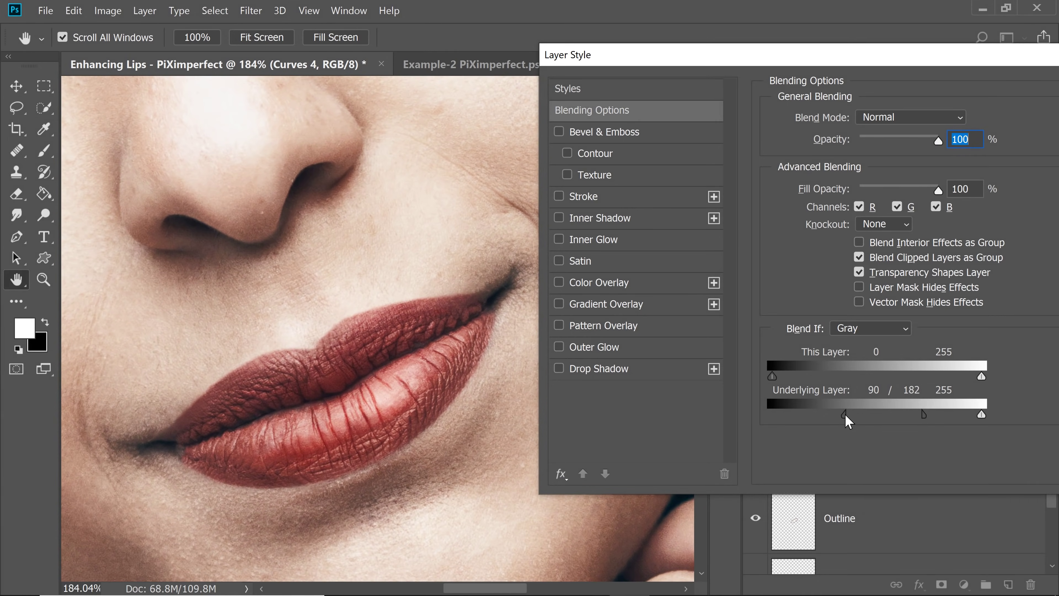